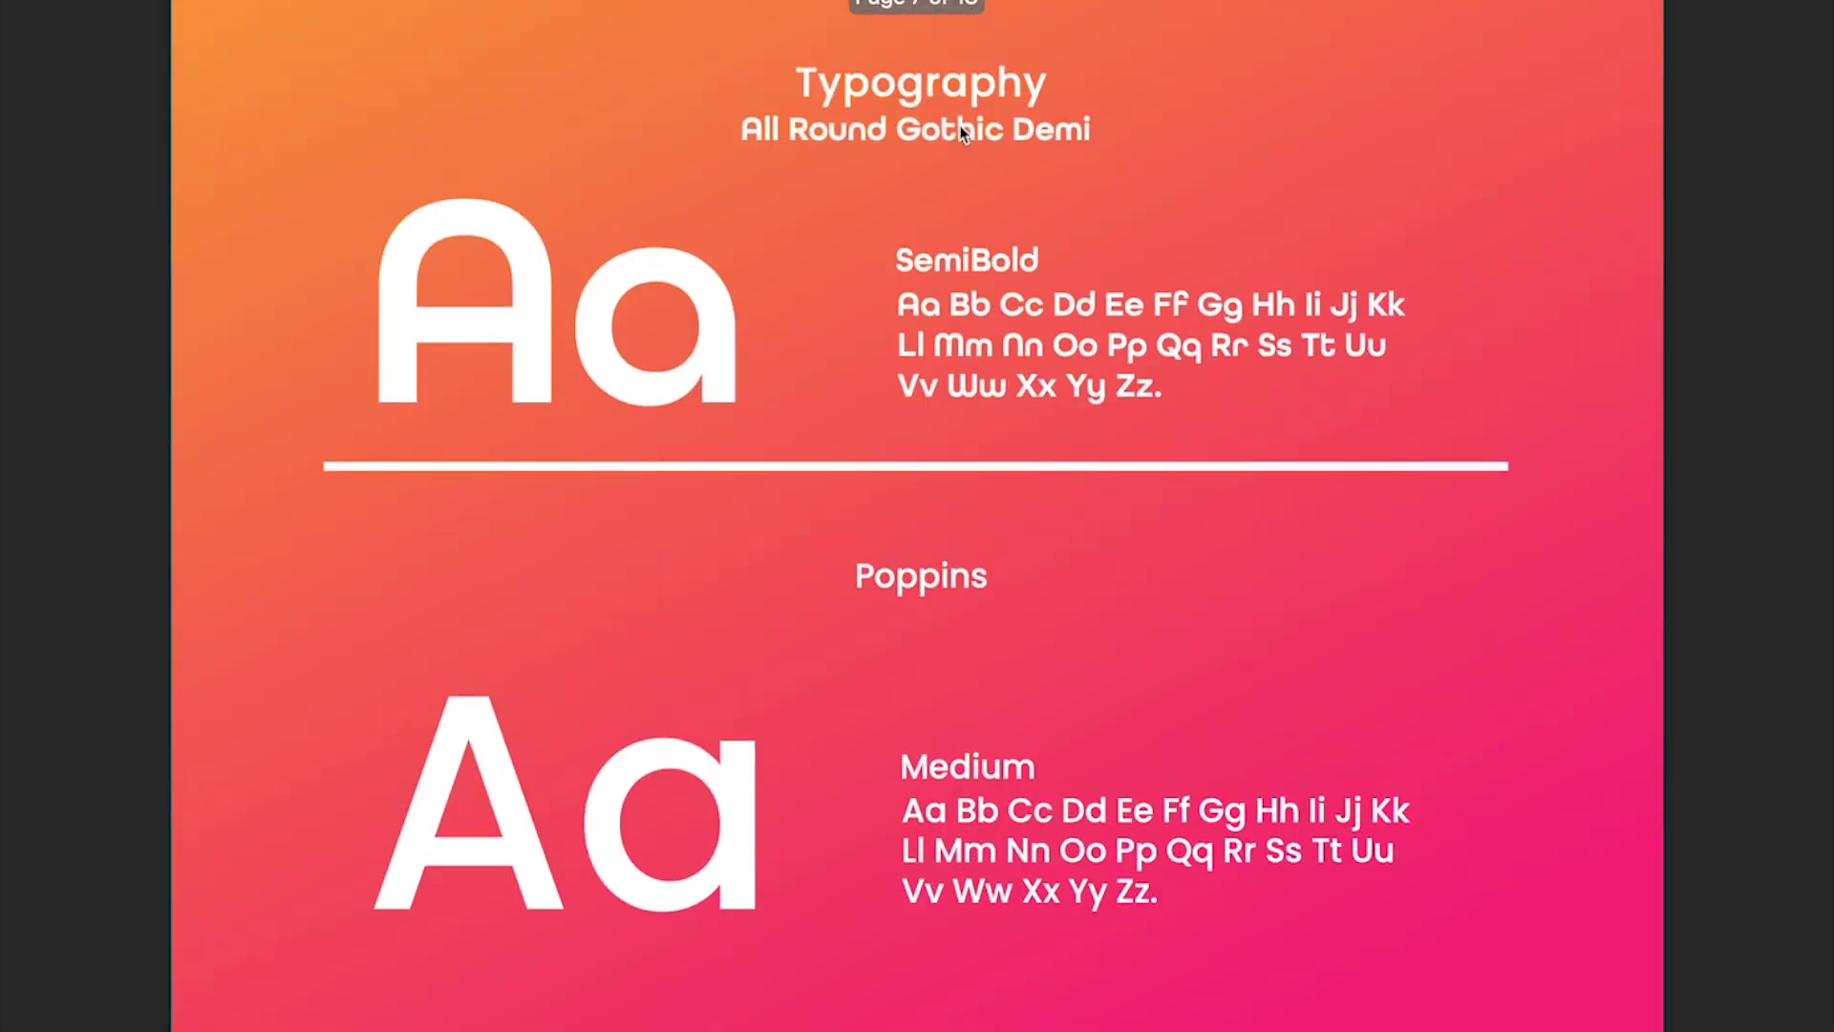
# Scroll back through the Nootri brand book to the colour palette page (#FFA846, FF4689, 1C030D)
pyautogui.scroll(6, 962, 131)
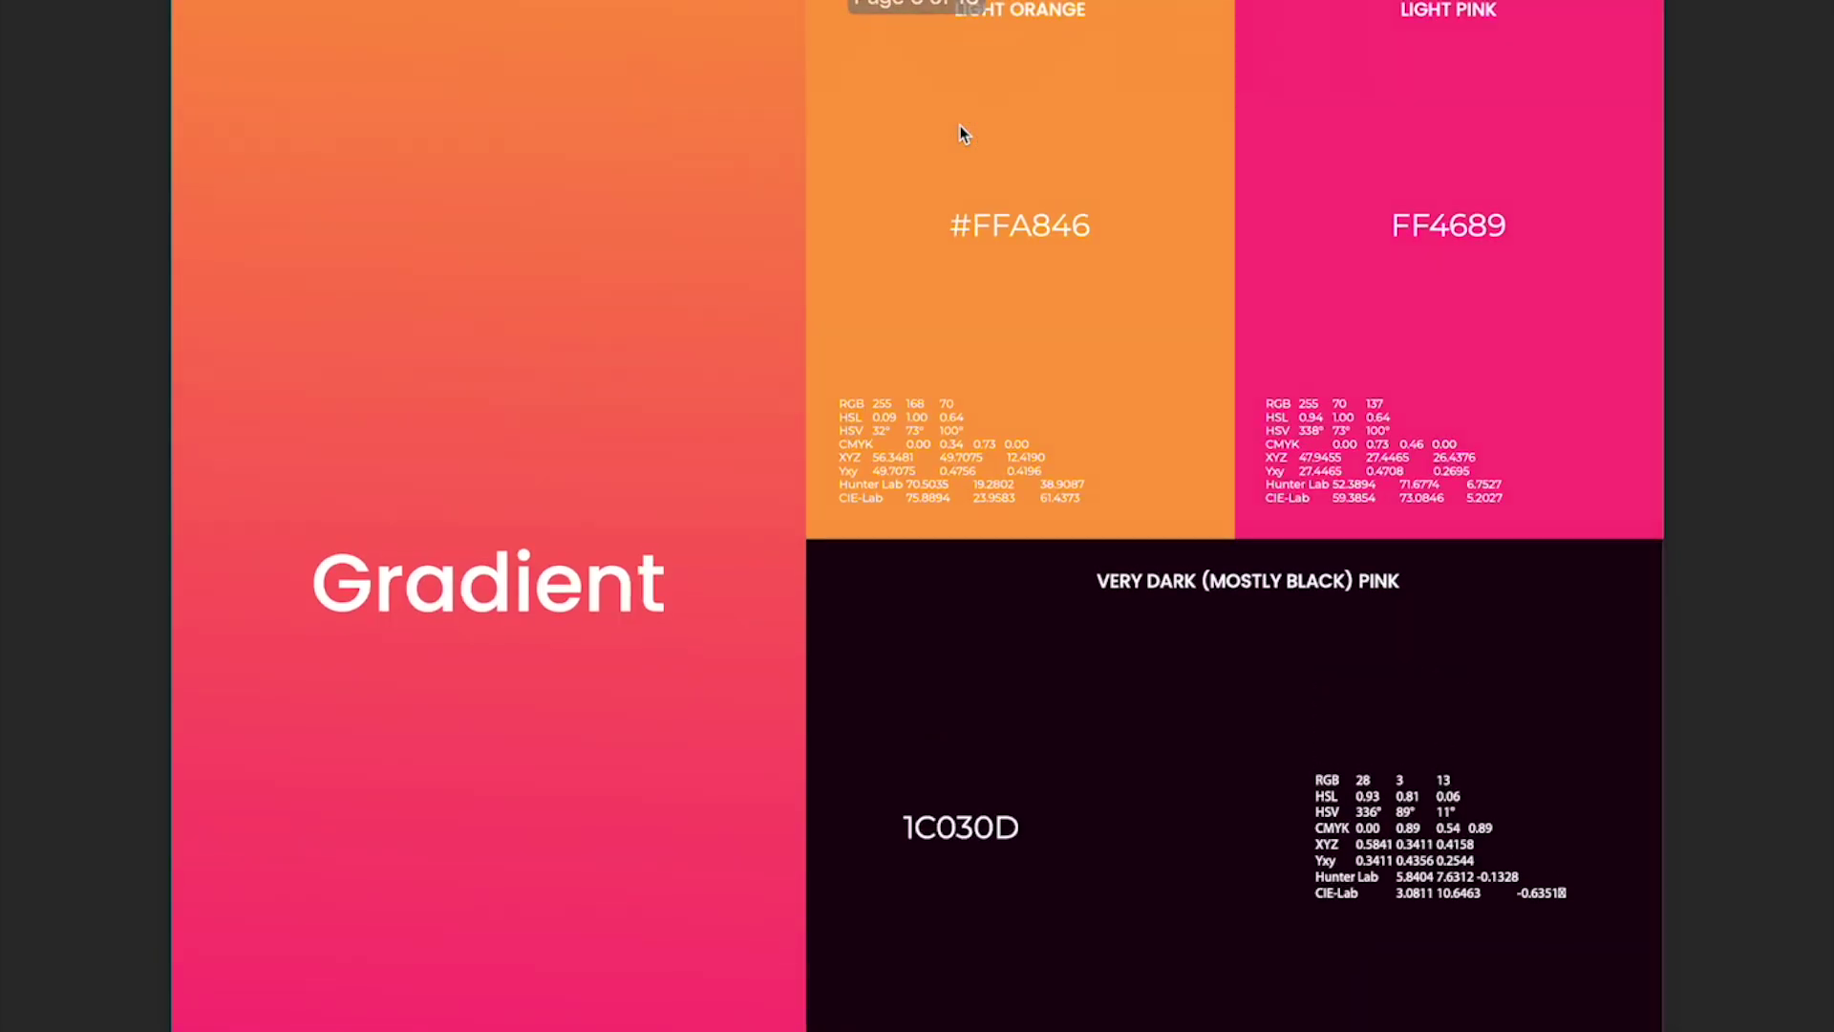
pyautogui.scroll(8, 962, 132)
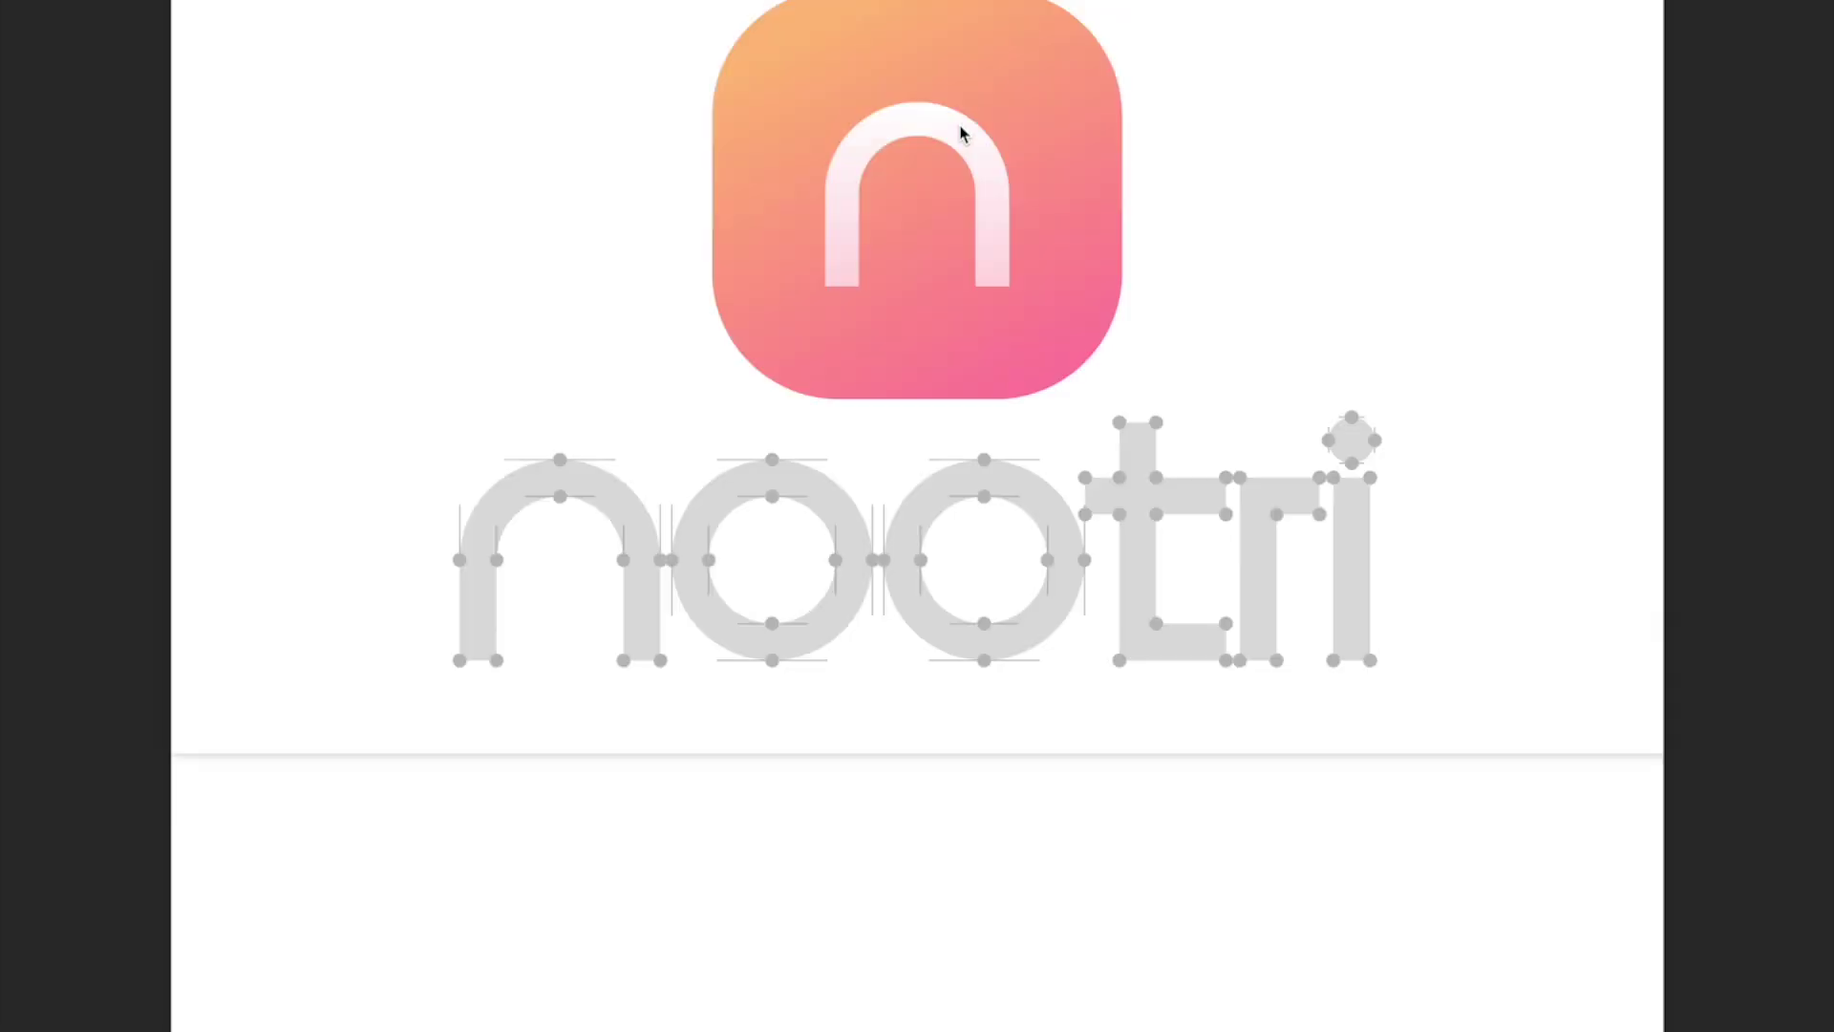
# Scroll up to the brand guide's first page, then down to the dark-background gradient nootri logo
pyautogui.scroll(5, 962, 133)
pyautogui.scroll(3, 963, 134)
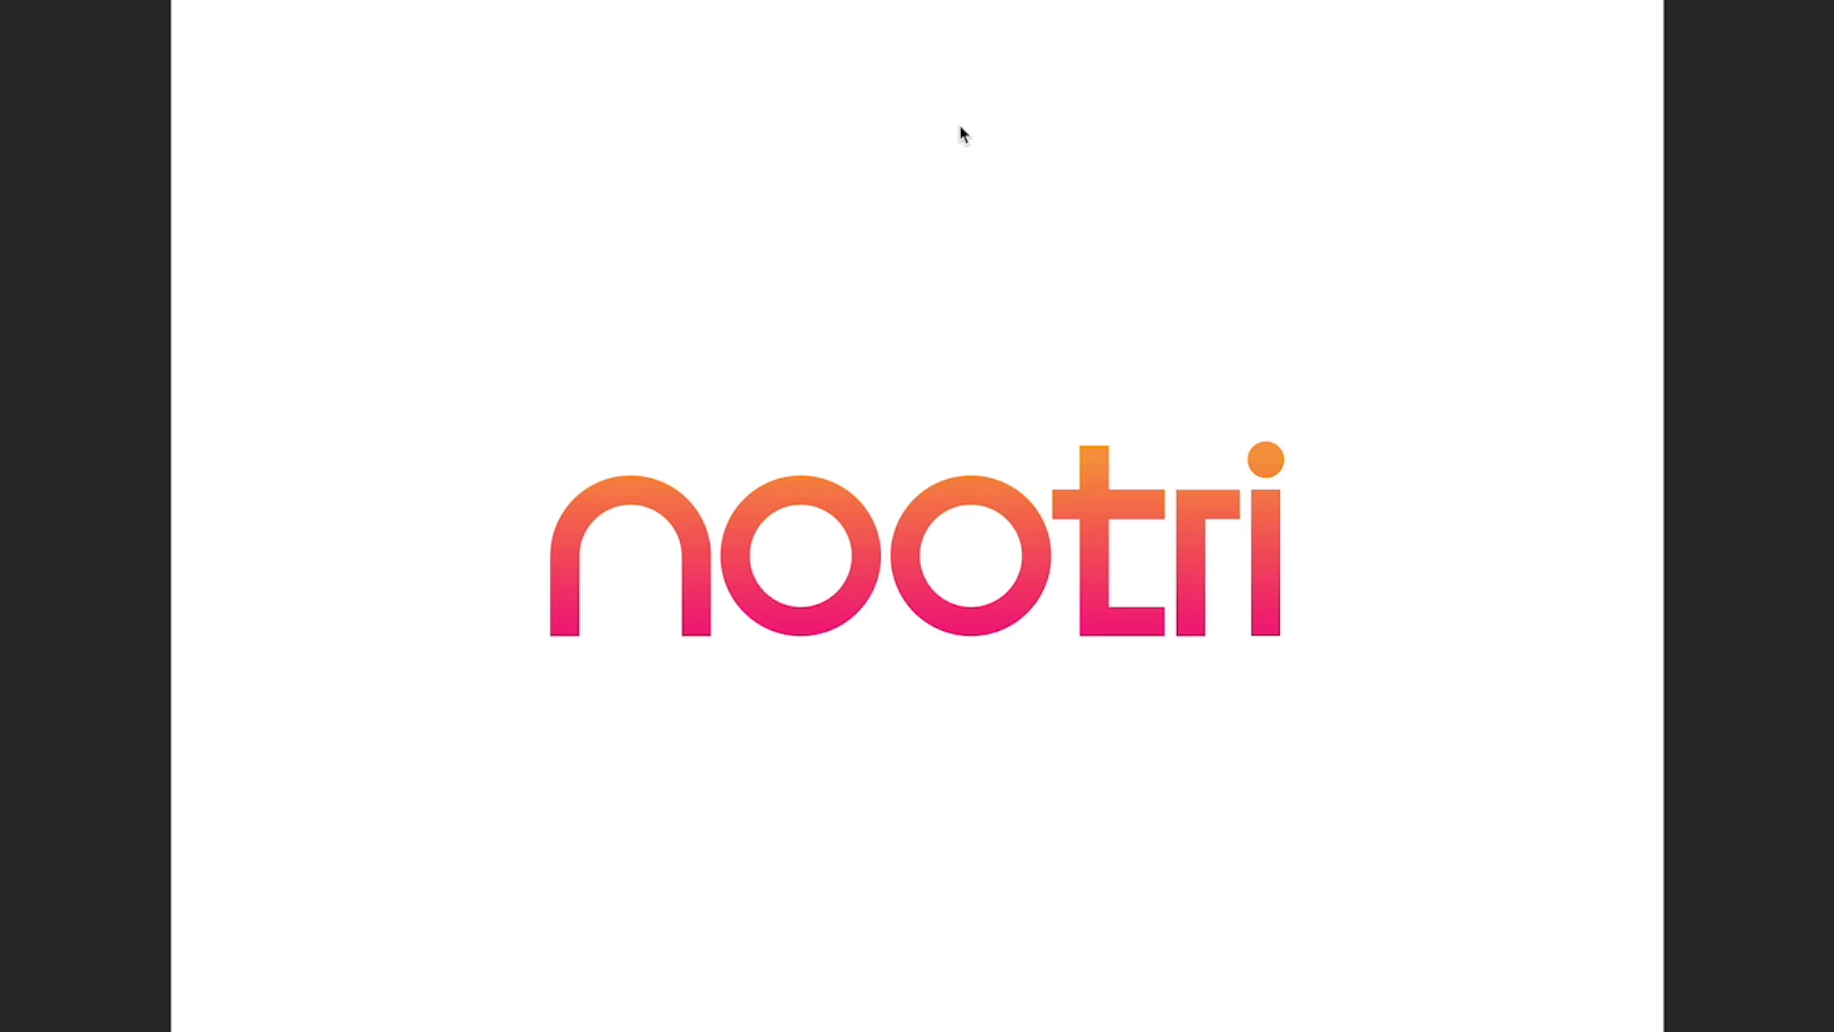
pyautogui.scroll(-5, 963, 133)
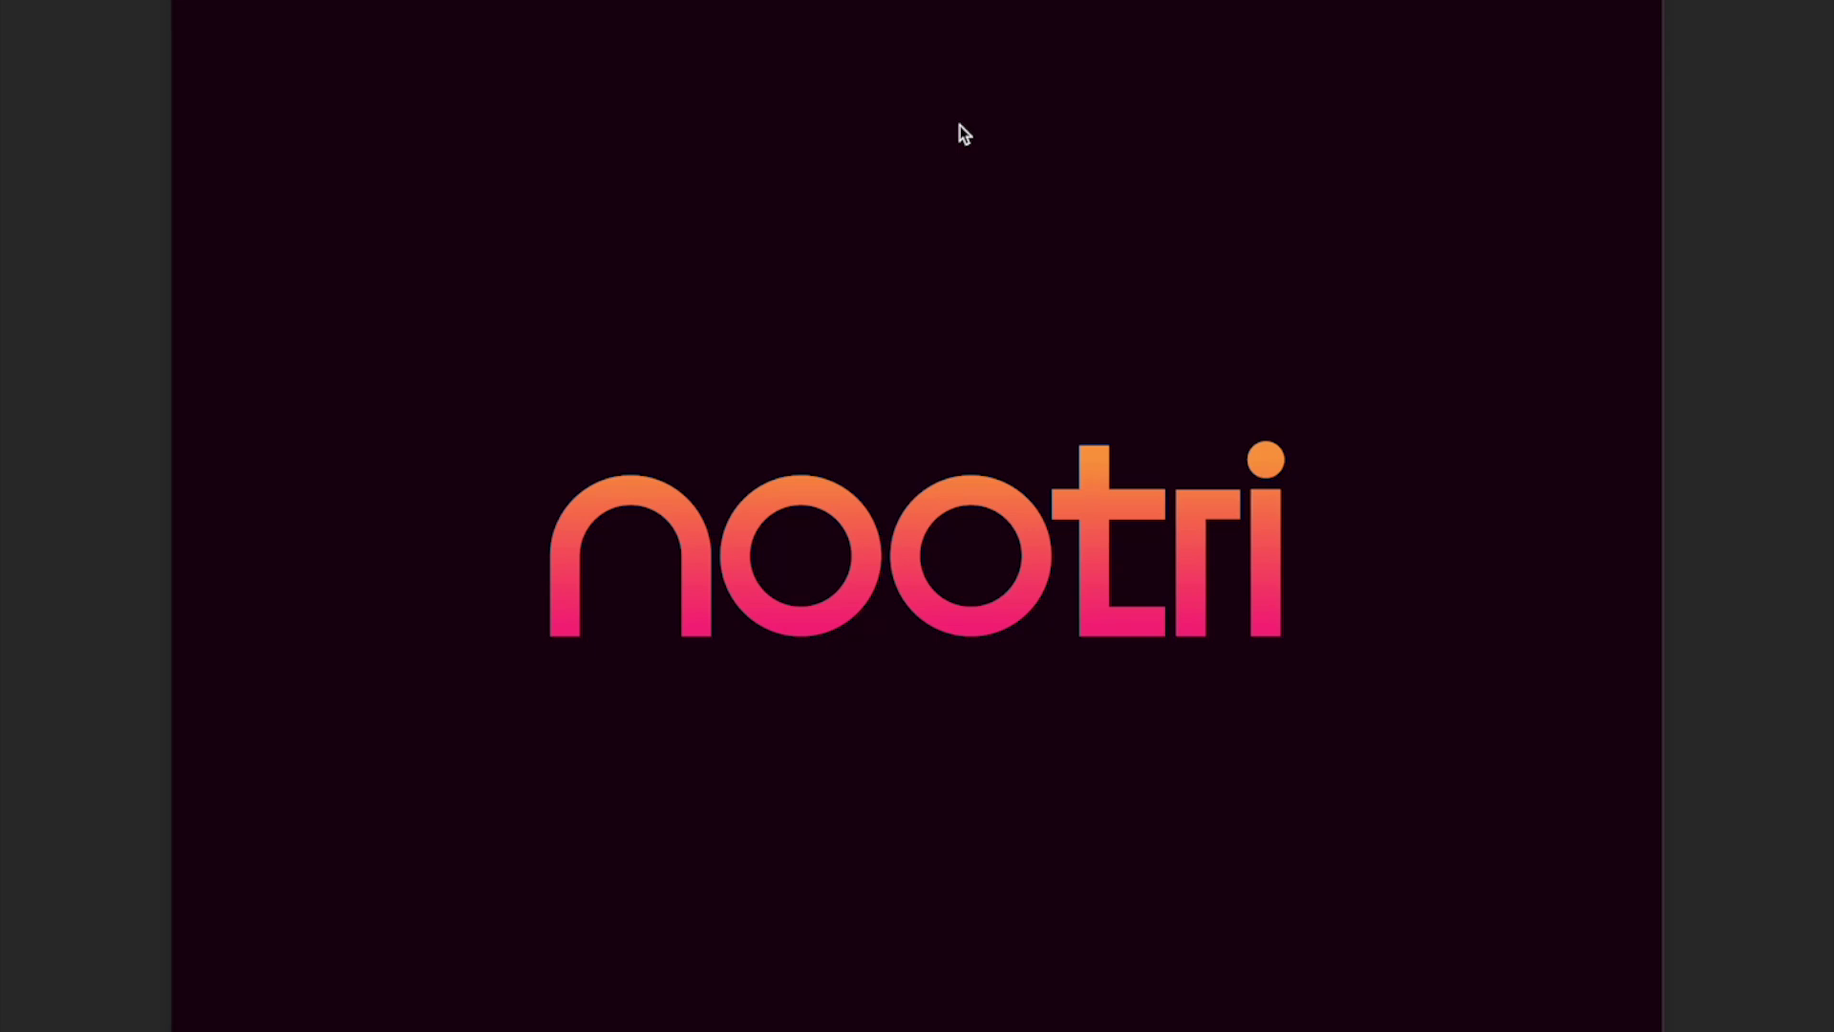
# Scroll from page 2 past the icon, palette, typography and font-size pages to the page 11 box render
pyautogui.scroll(-10, 963, 133)
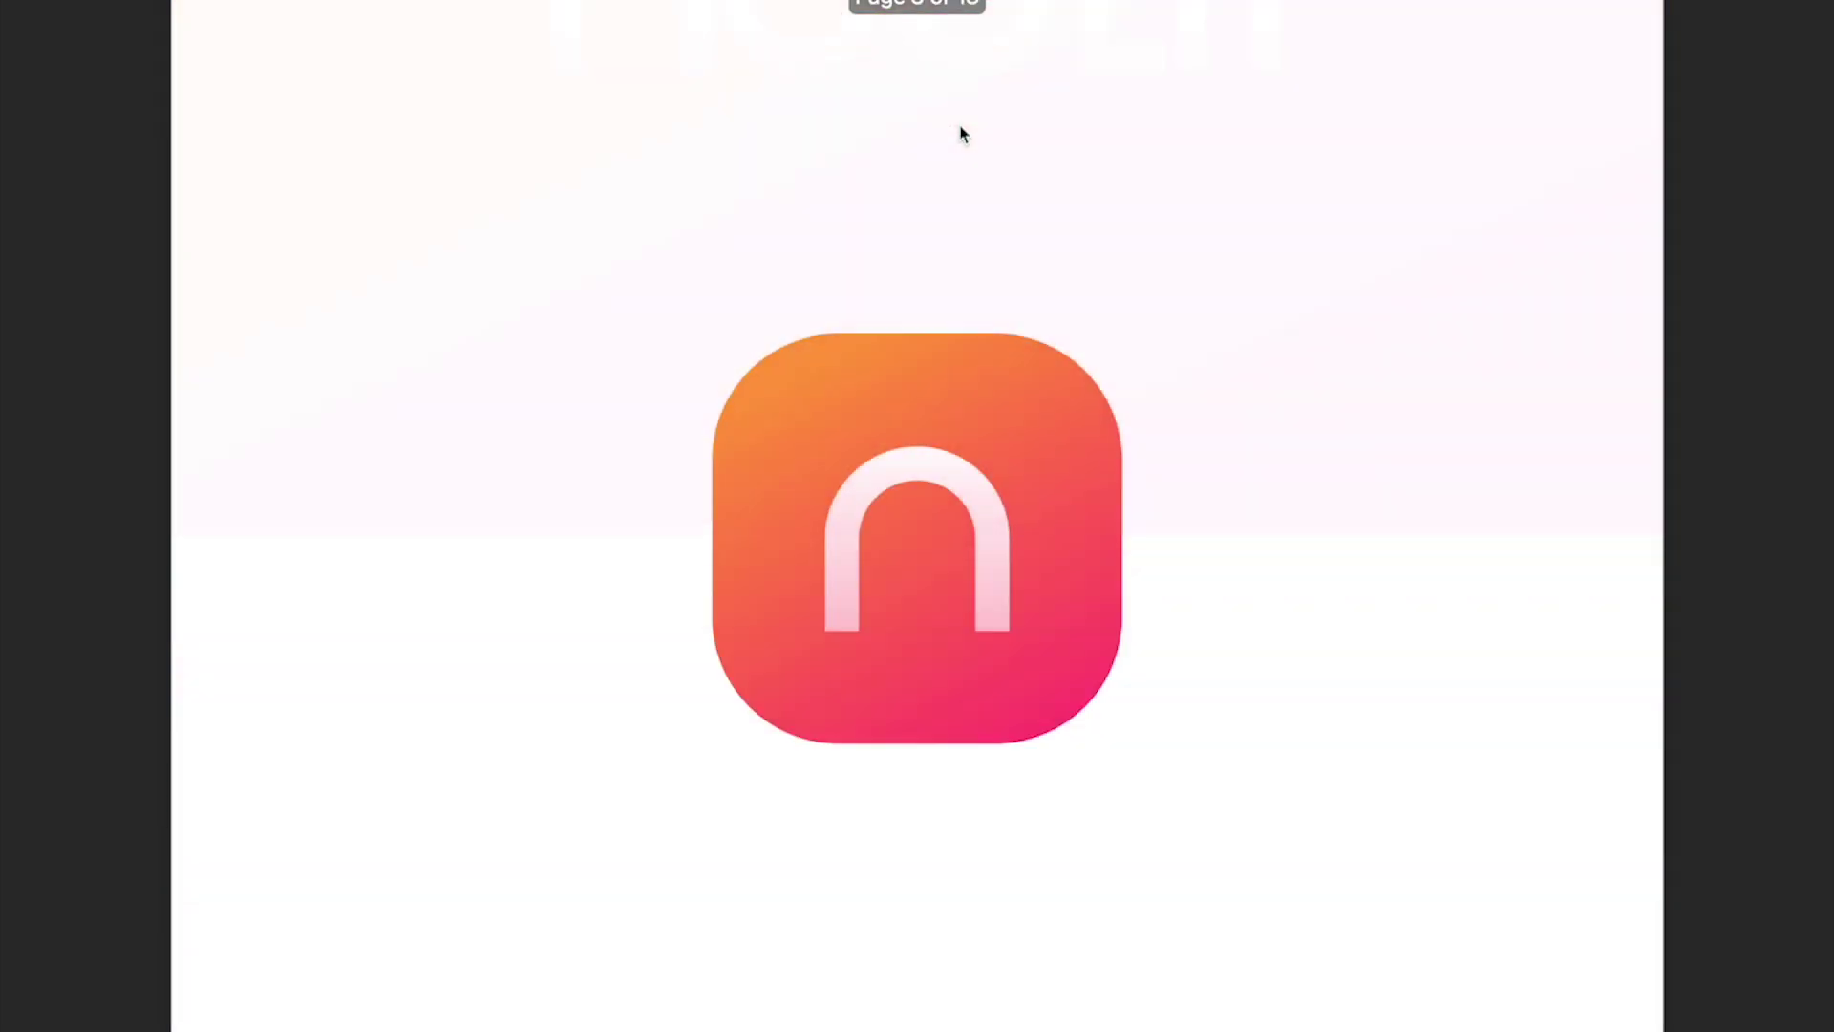
pyautogui.scroll(-5, 963, 134)
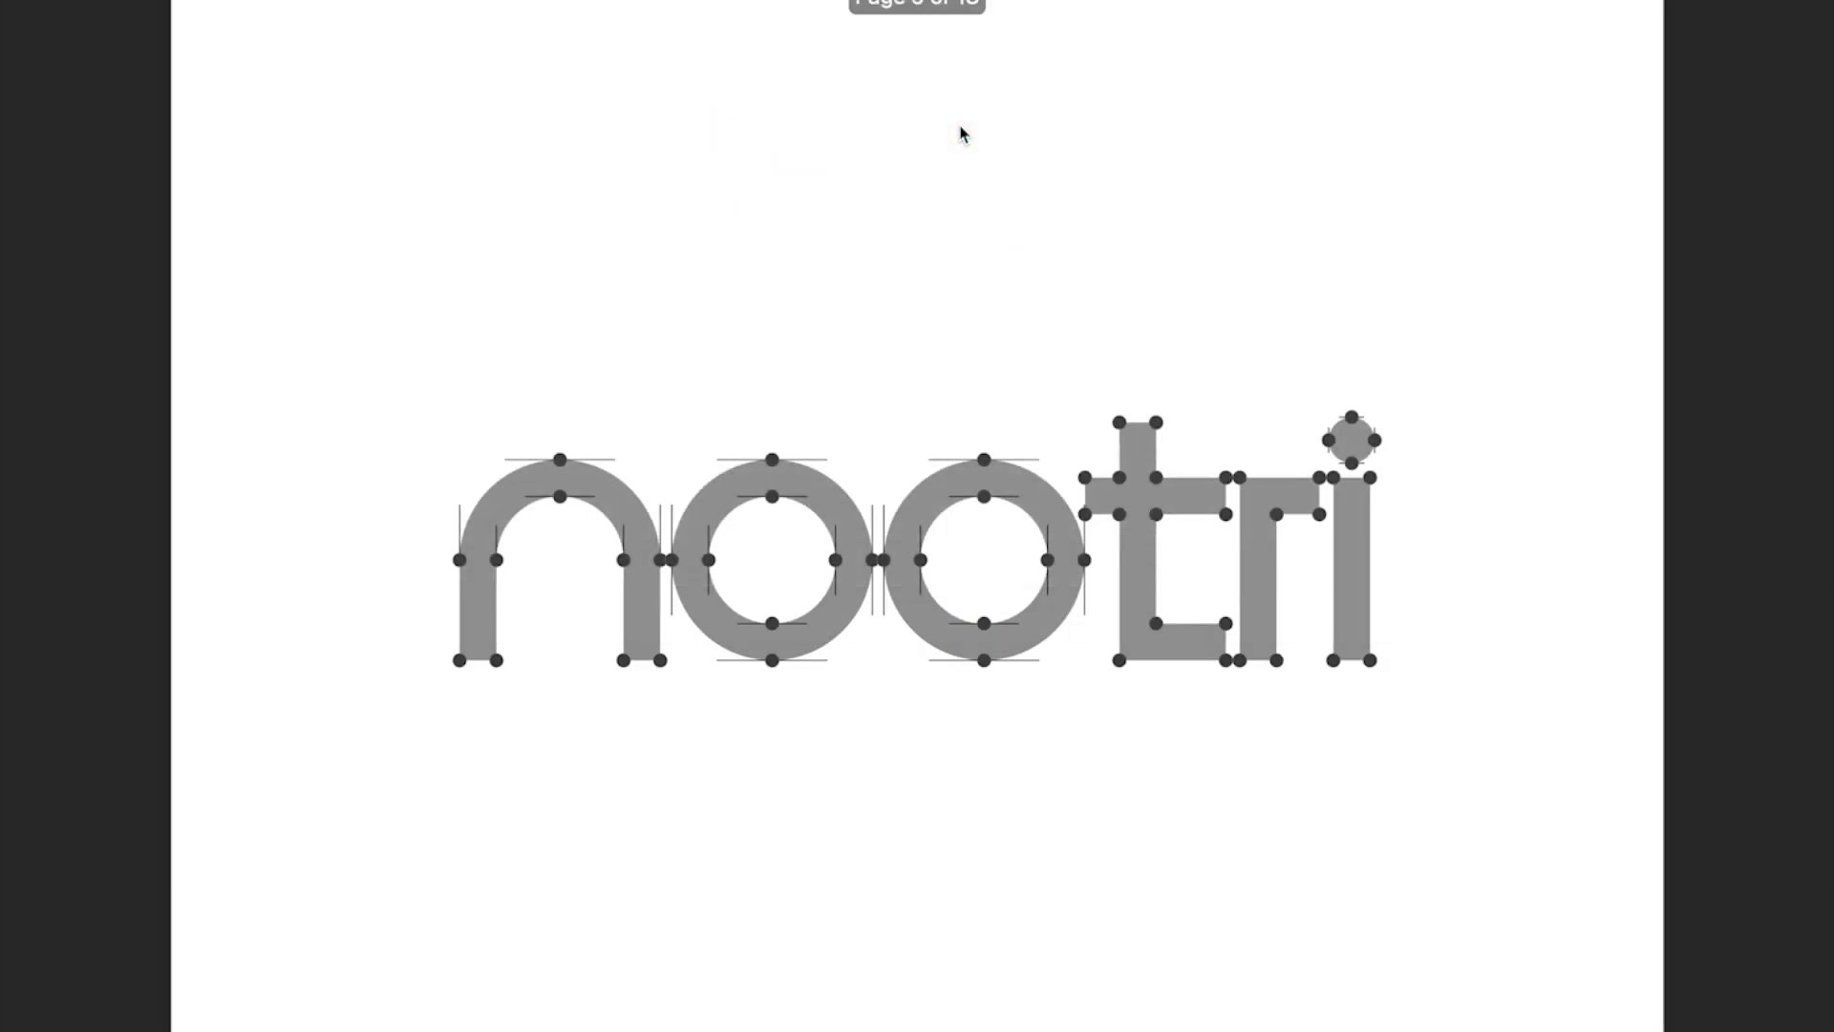
pyautogui.scroll(-5, 963, 133)
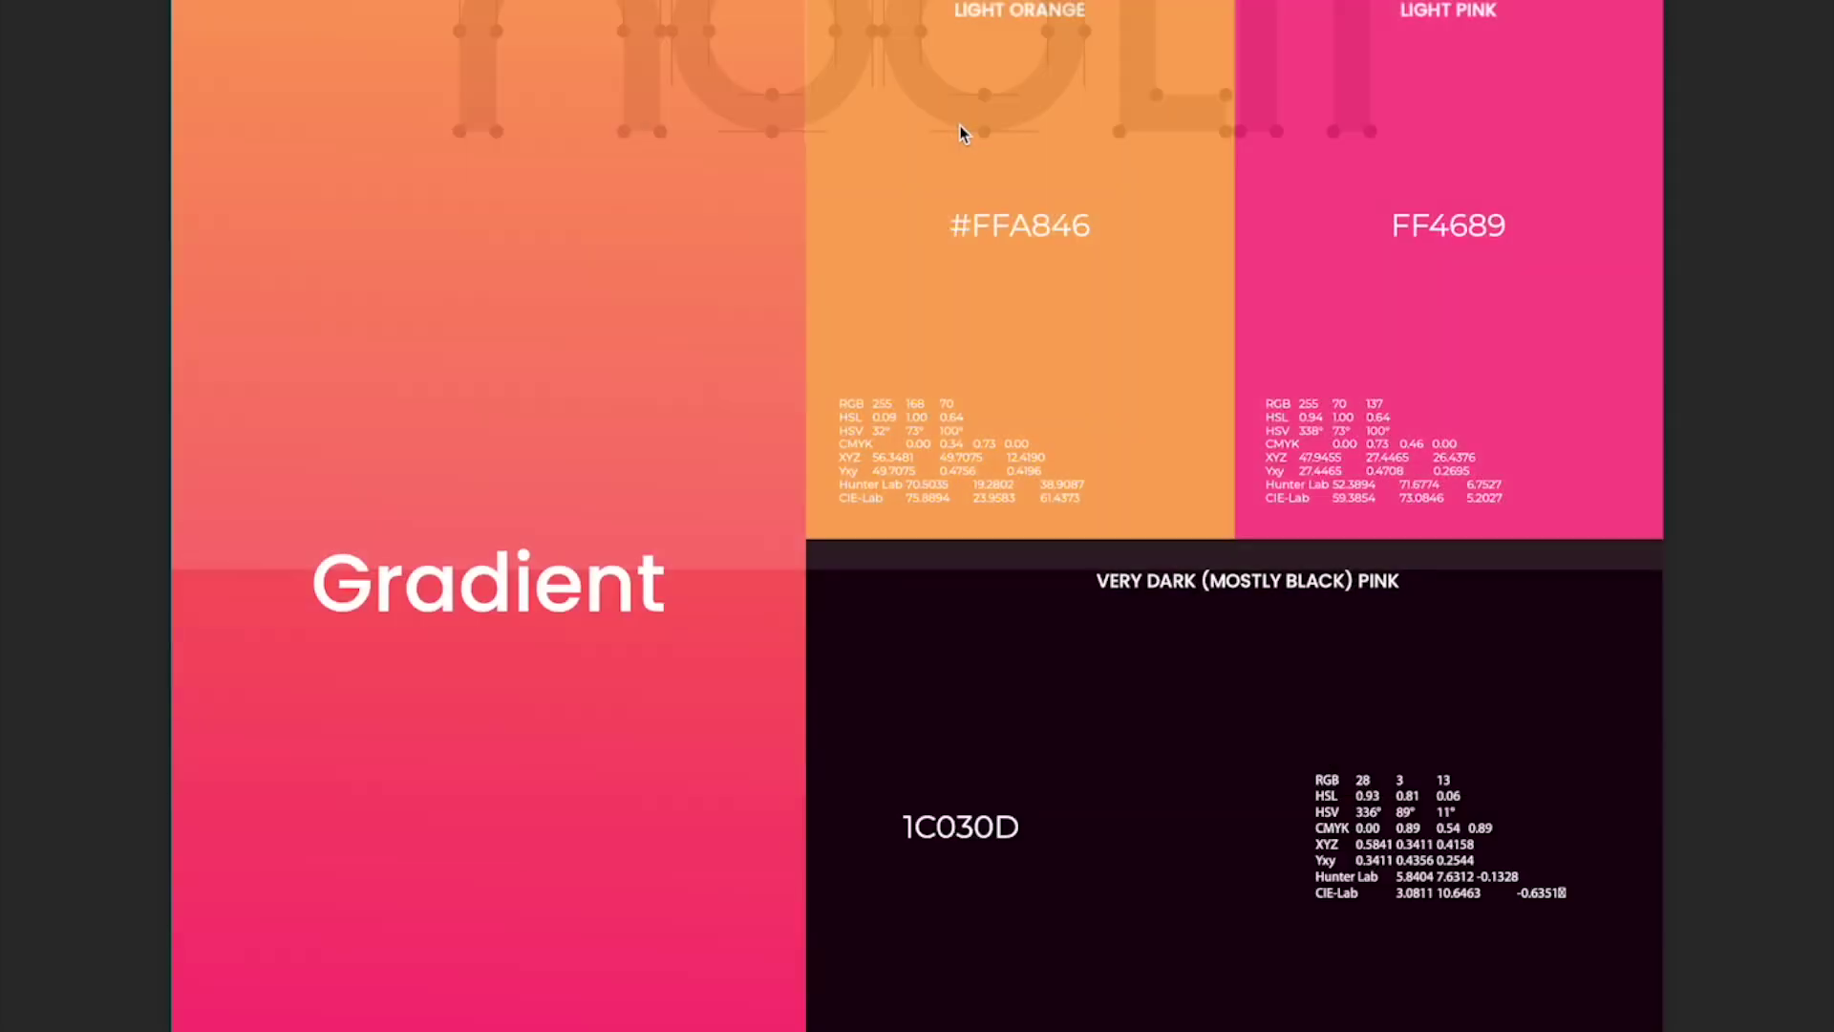
pyautogui.scroll(-5, 963, 134)
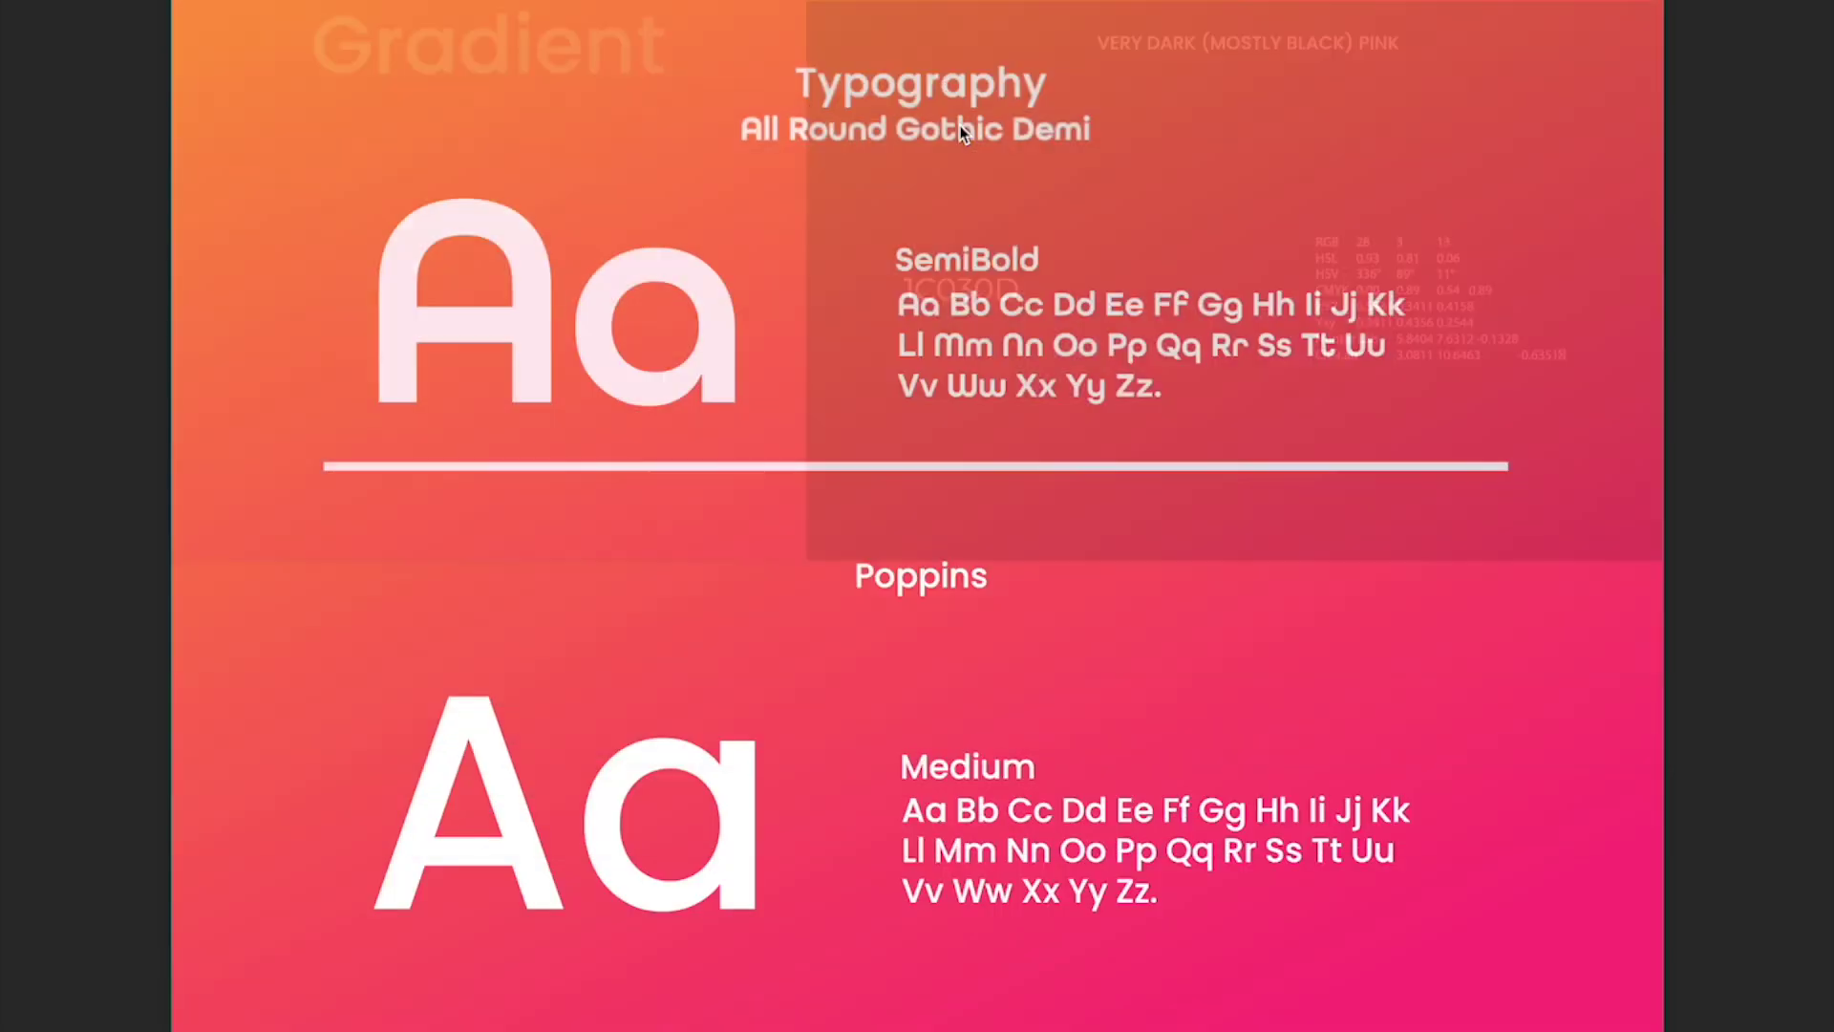
pyautogui.scroll(-10, 963, 133)
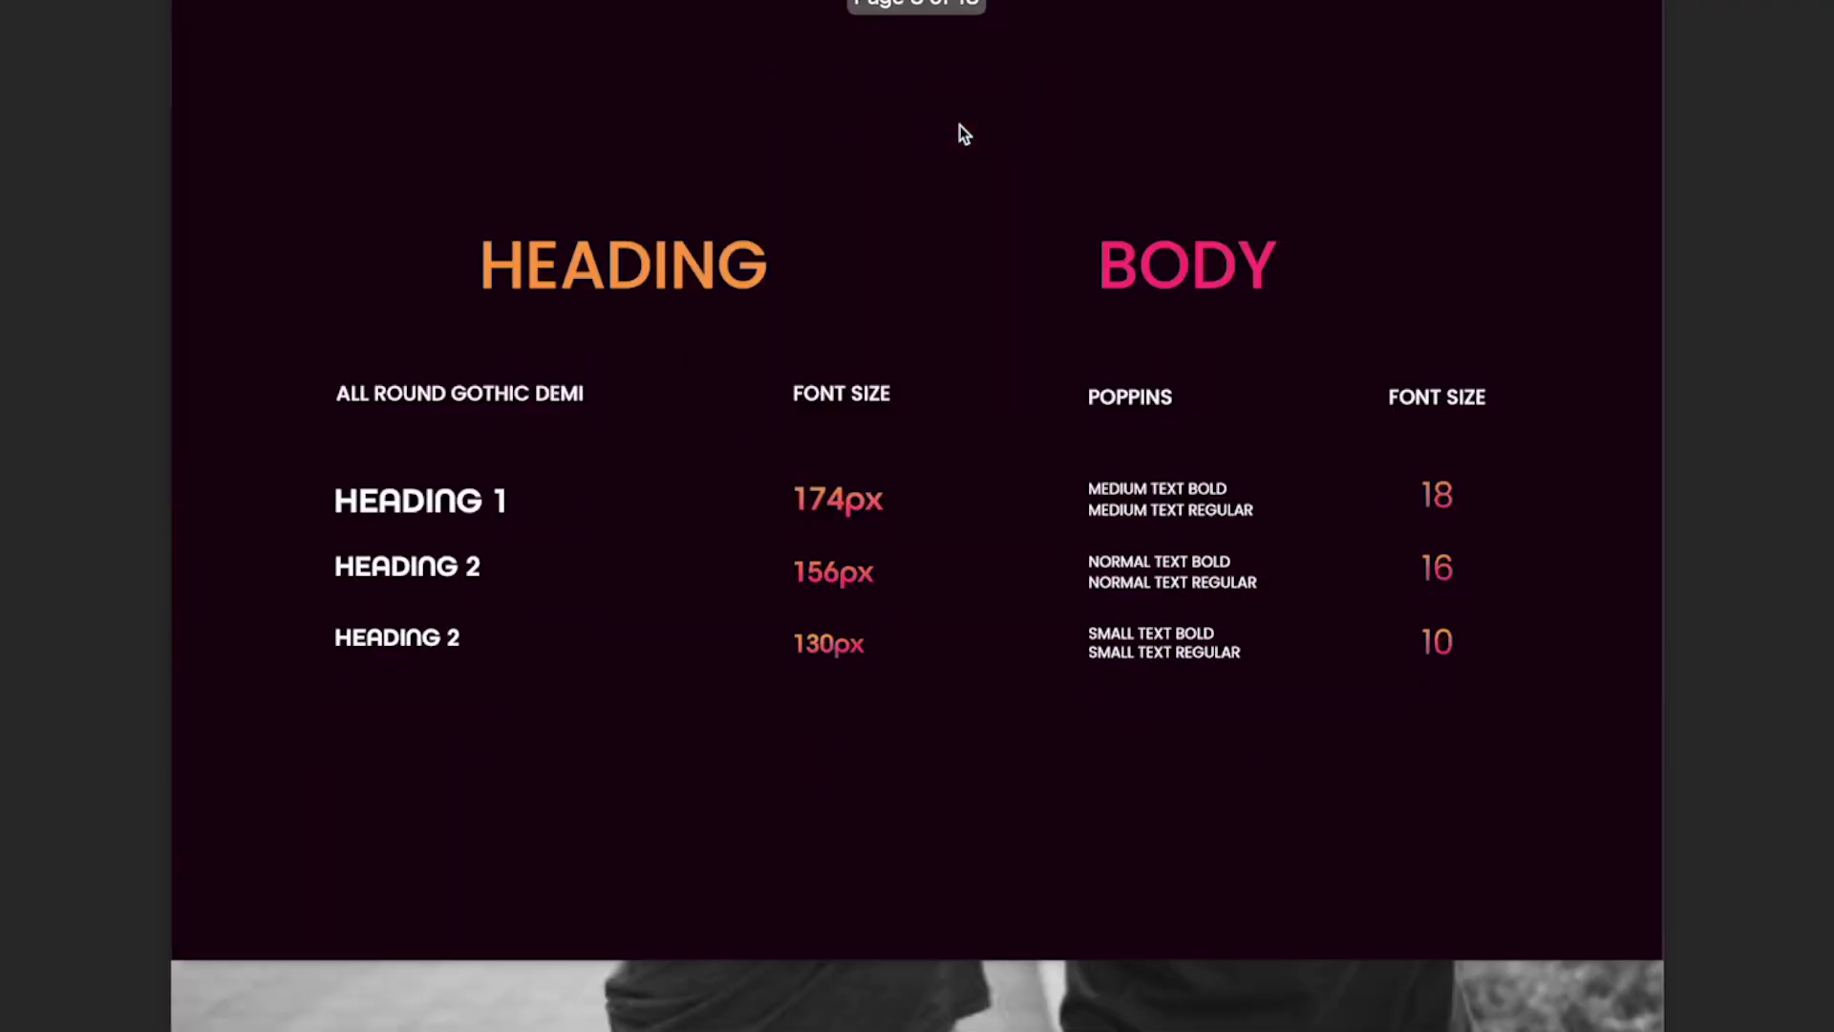
pyautogui.scroll(-5, 963, 134)
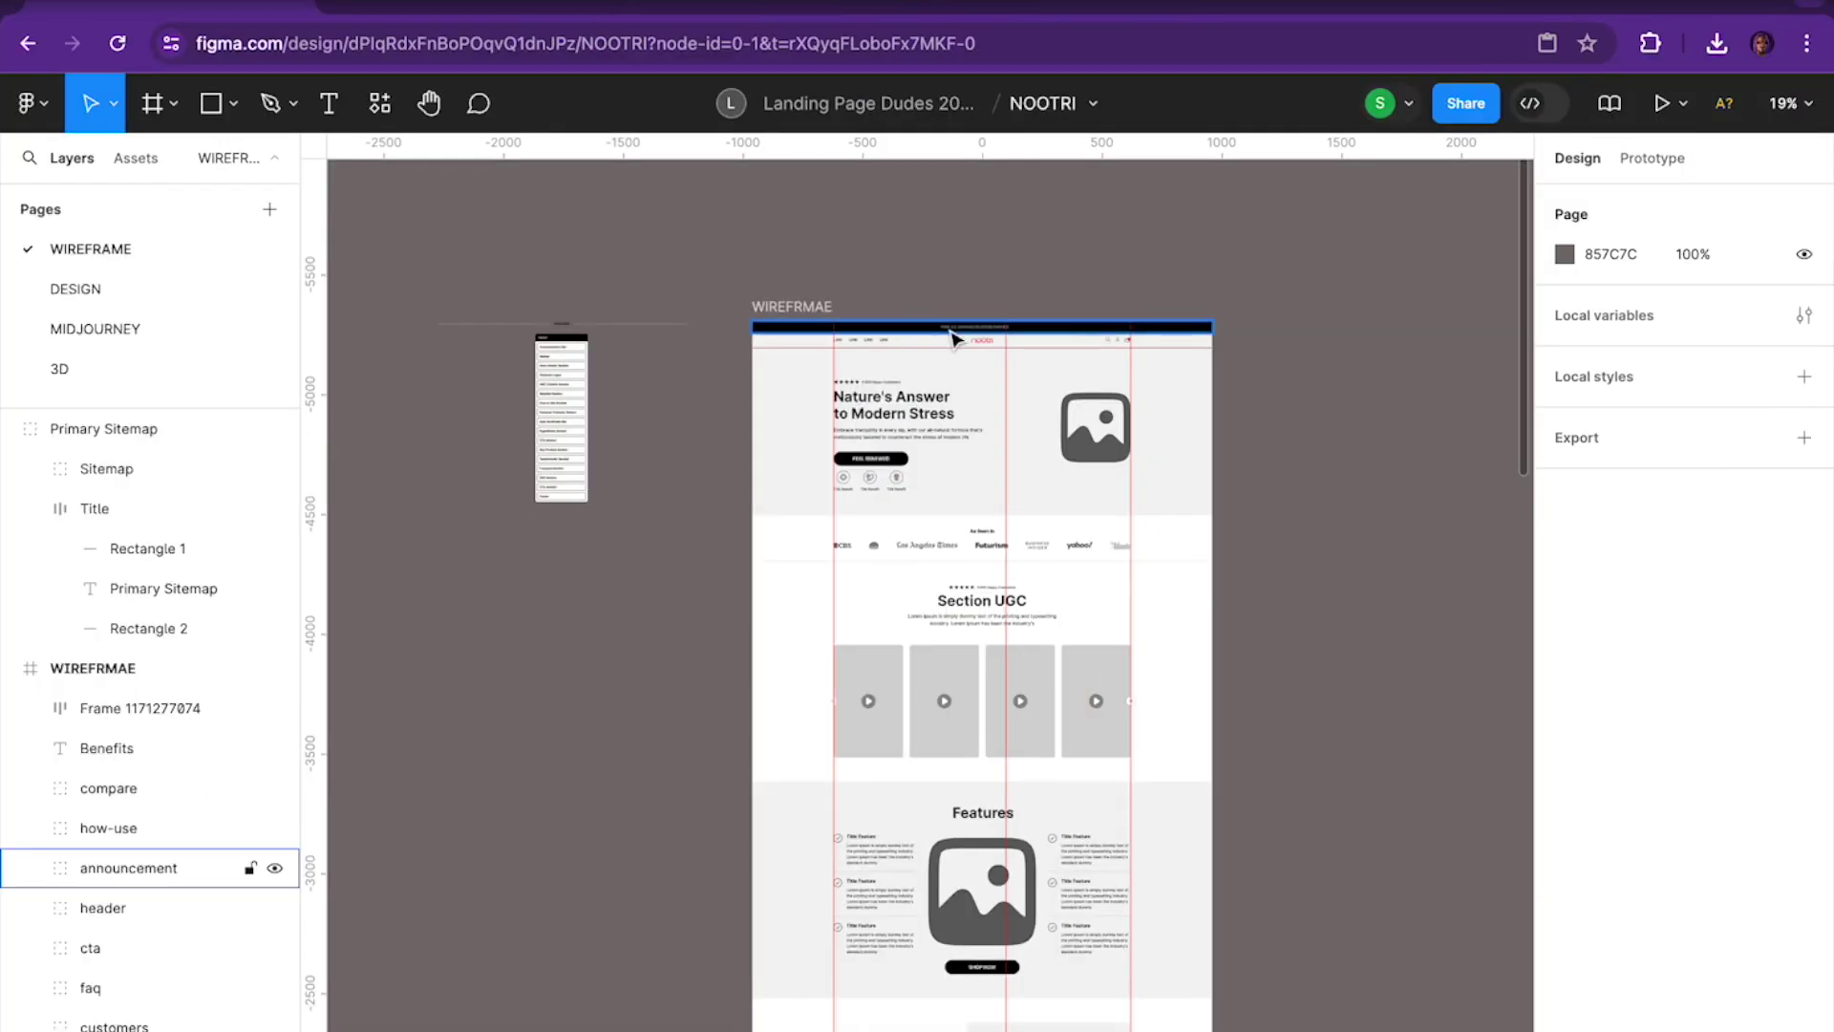
# Zoom into the Primary Sitemap frame and scroll the PAGE MAP from Announcement Bar to Footer
pyautogui.scroll(10, 573, 334)
pyautogui.hscroll(-3, 621, 411)
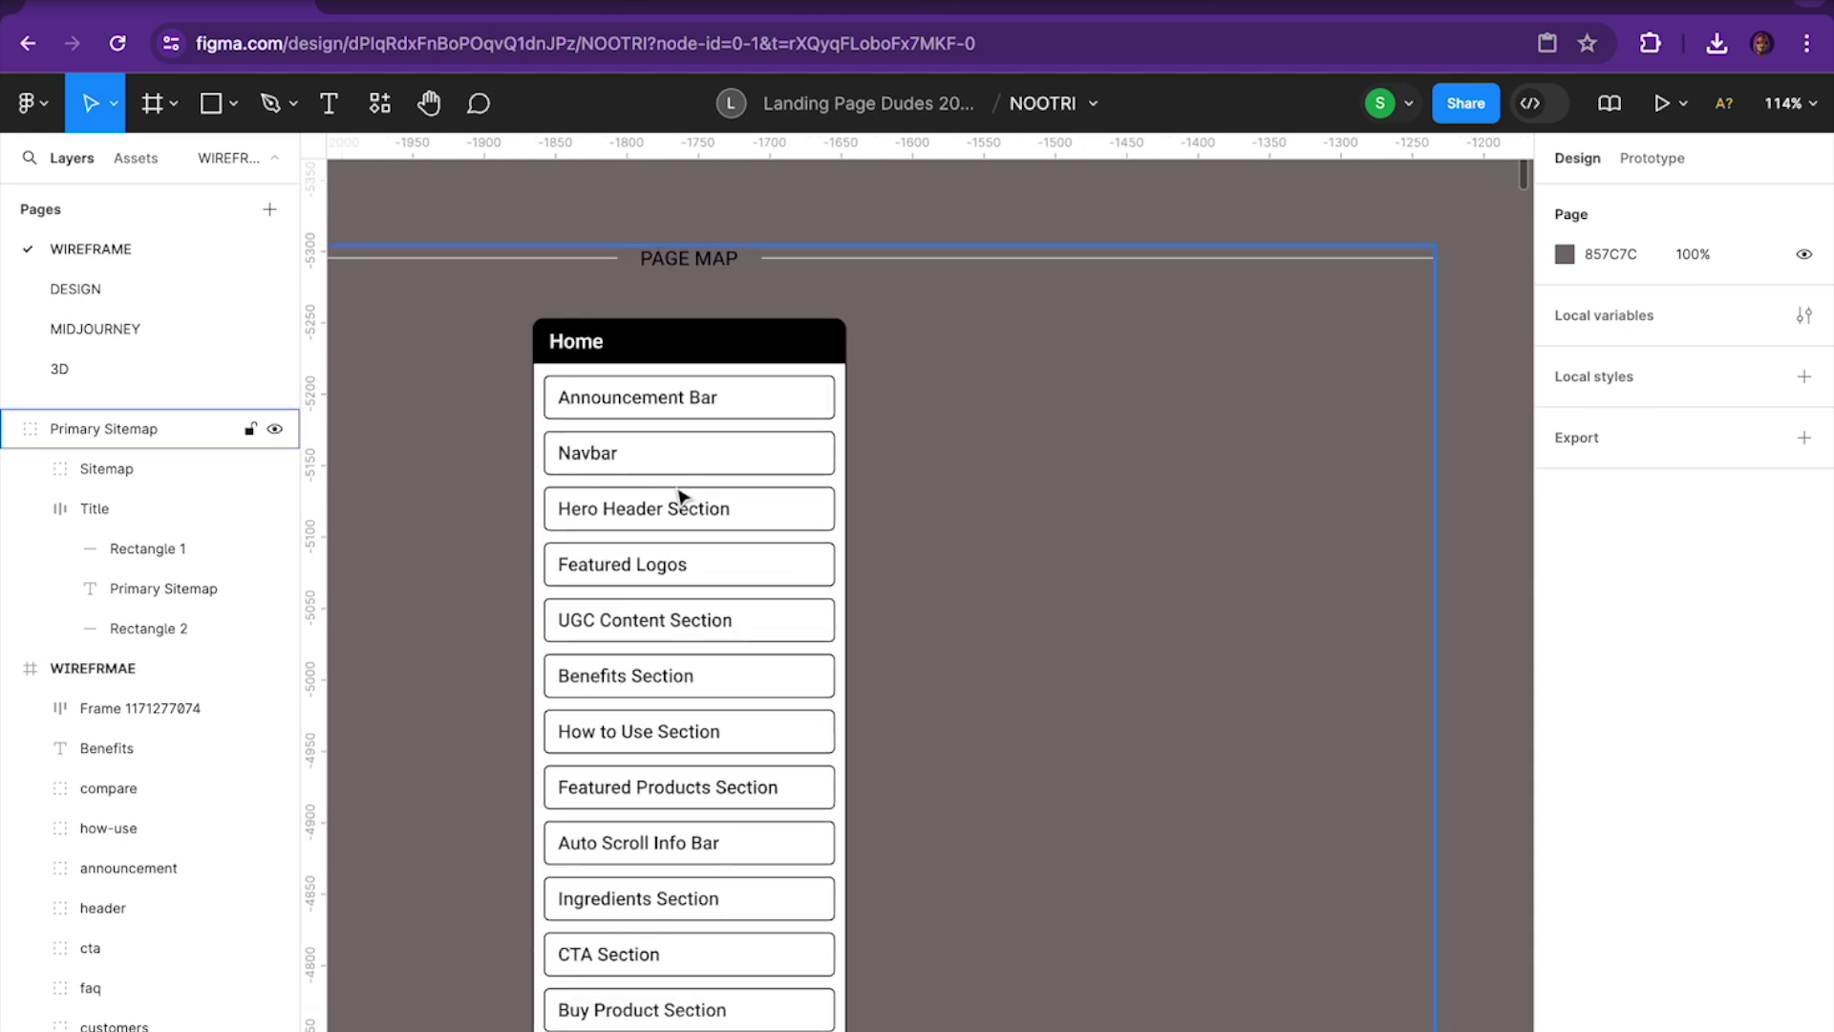
pyautogui.scroll(-3, 682, 495)
pyautogui.scroll(3, 681, 495)
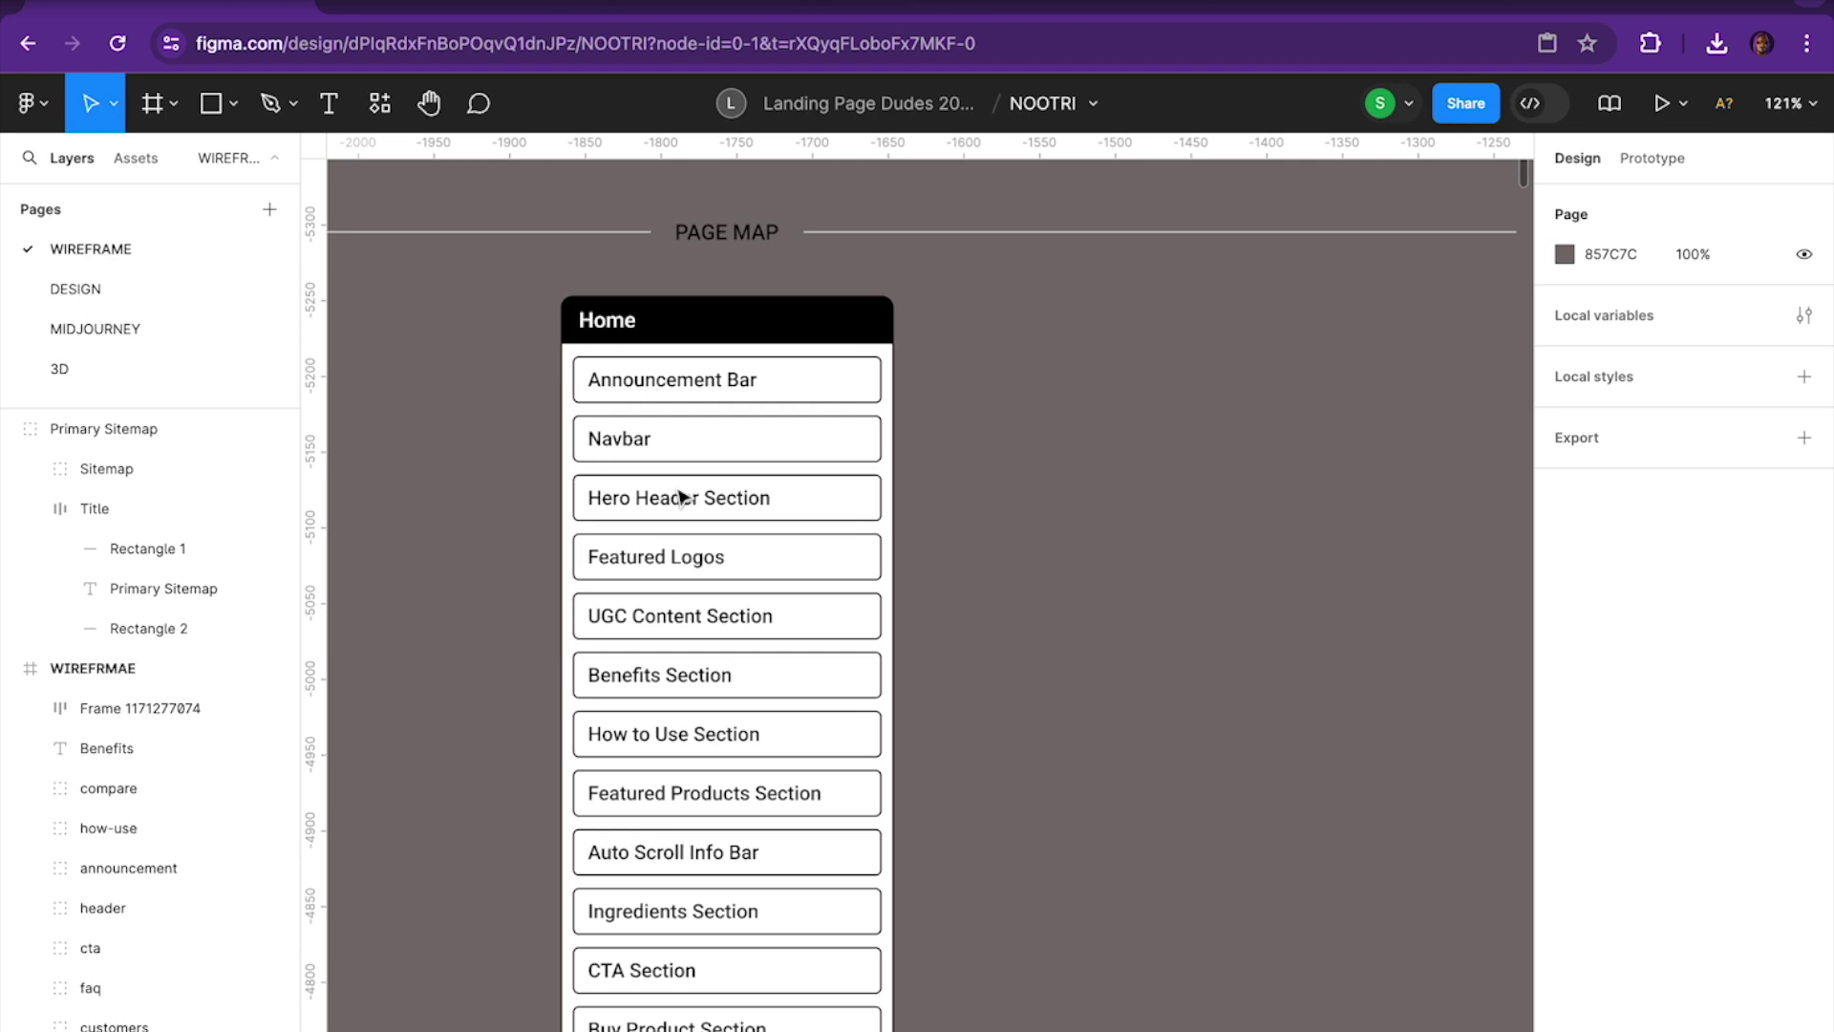
pyautogui.scroll(-2, 679, 496)
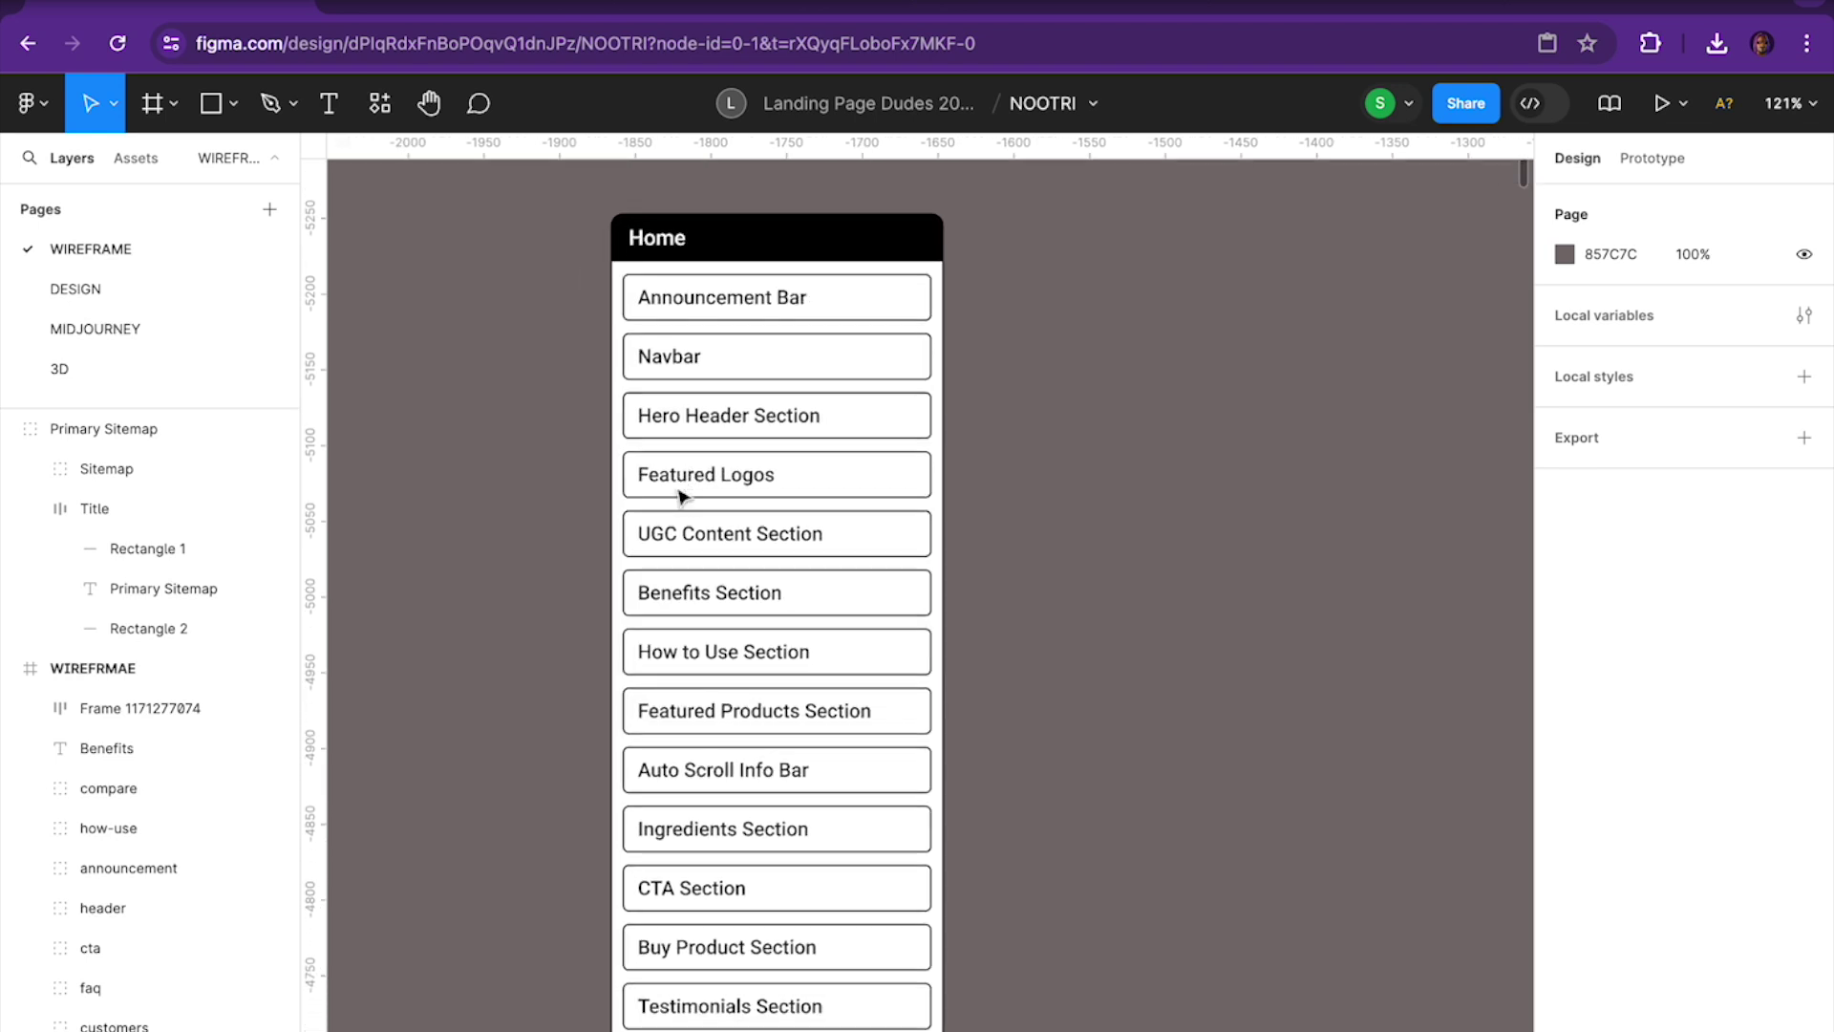
pyautogui.scroll(-2, 683, 496)
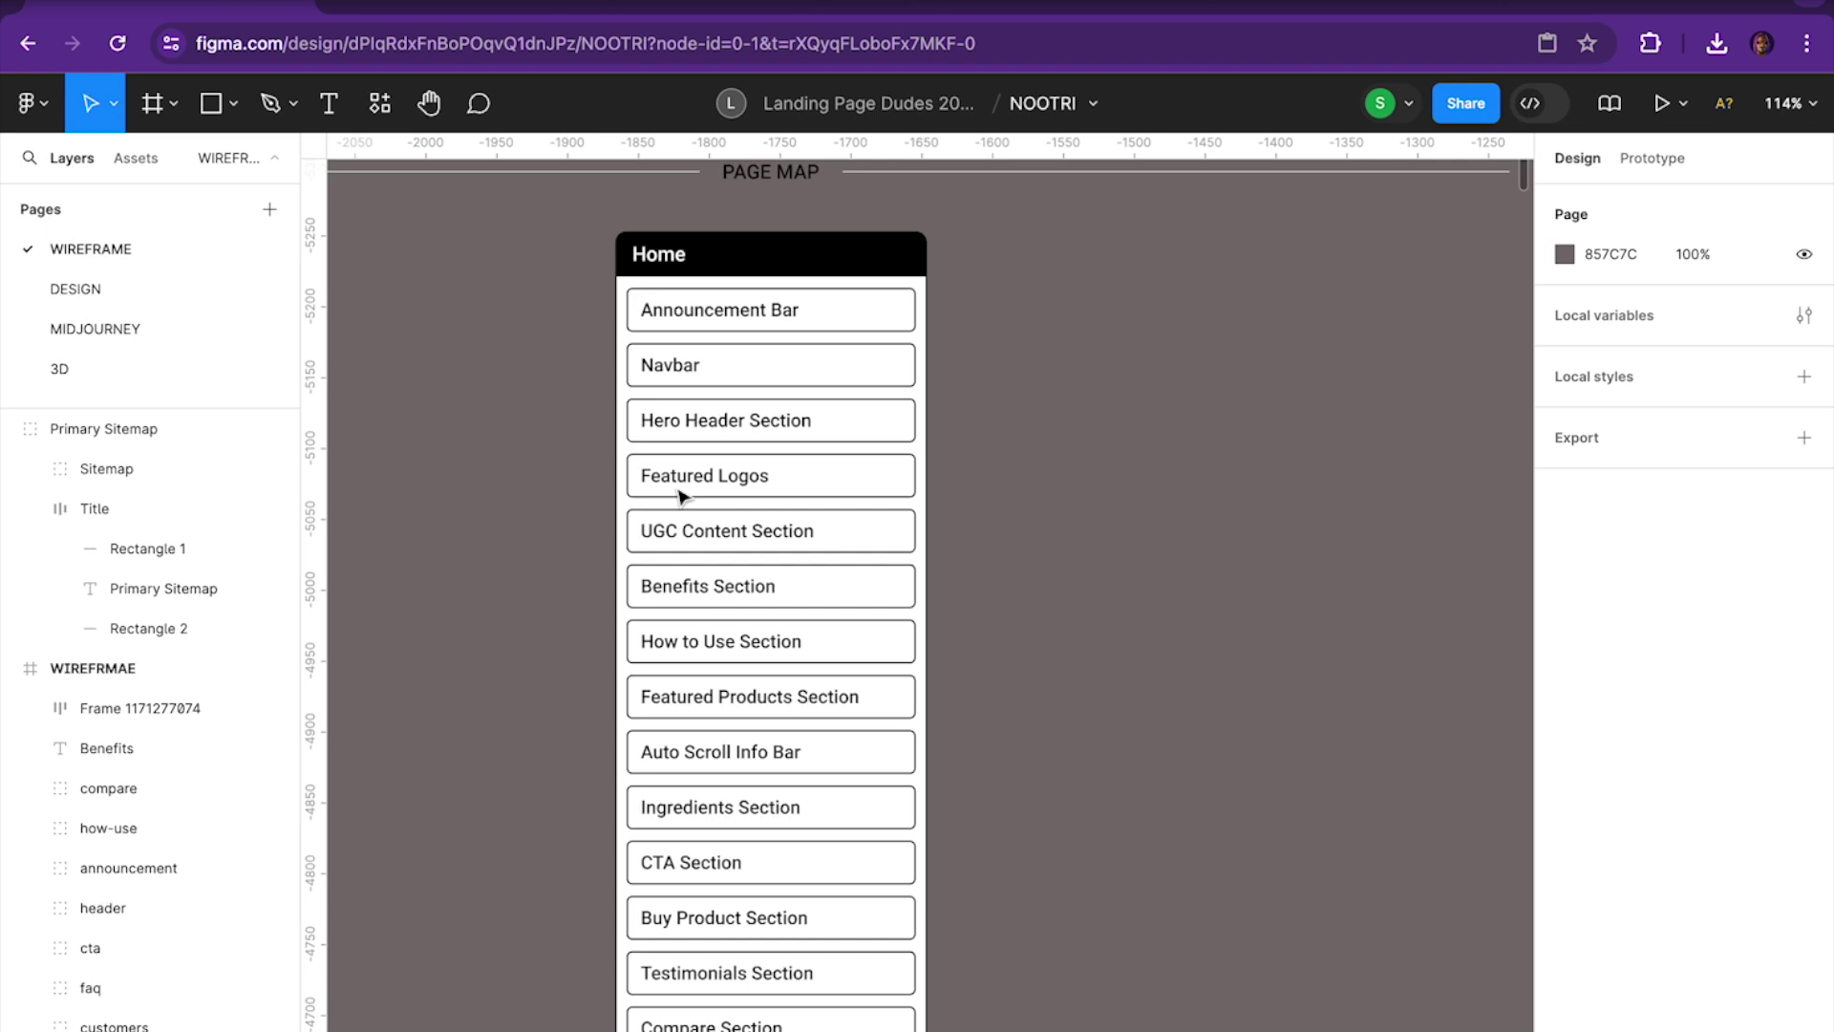
pyautogui.scroll(-1, 682, 494)
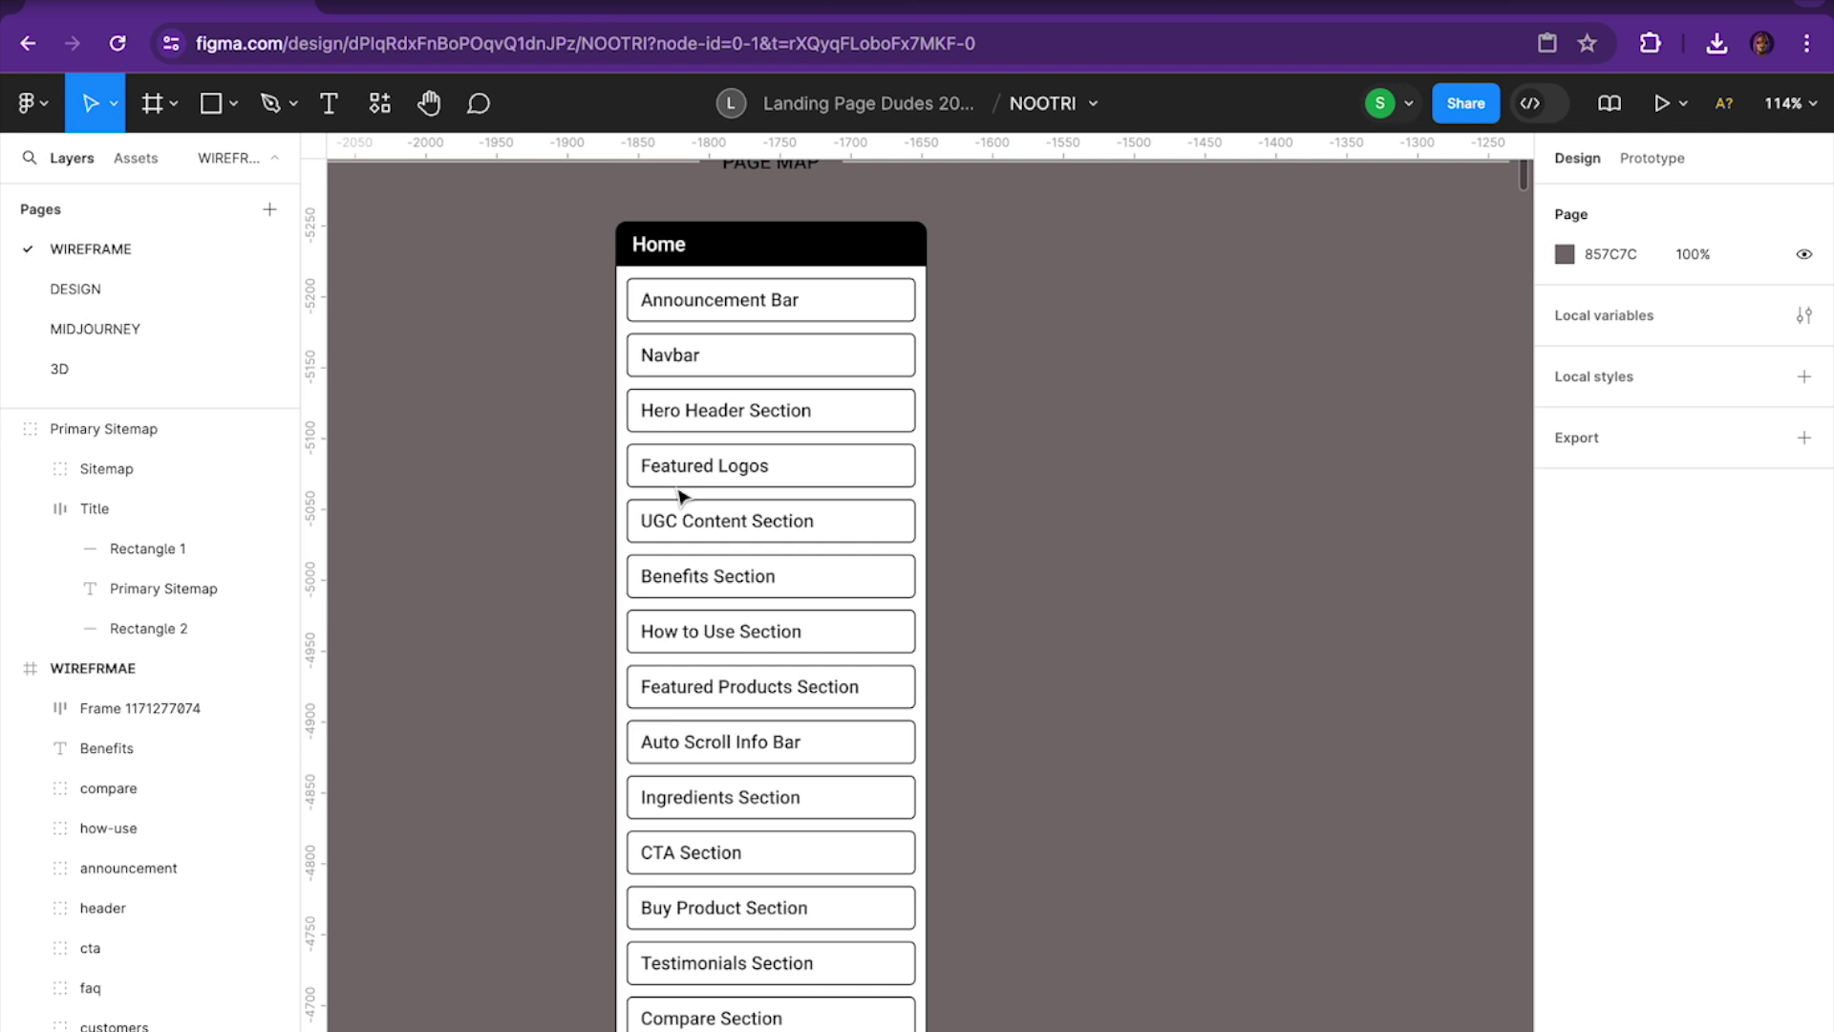
pyautogui.scroll(-2, 686, 484)
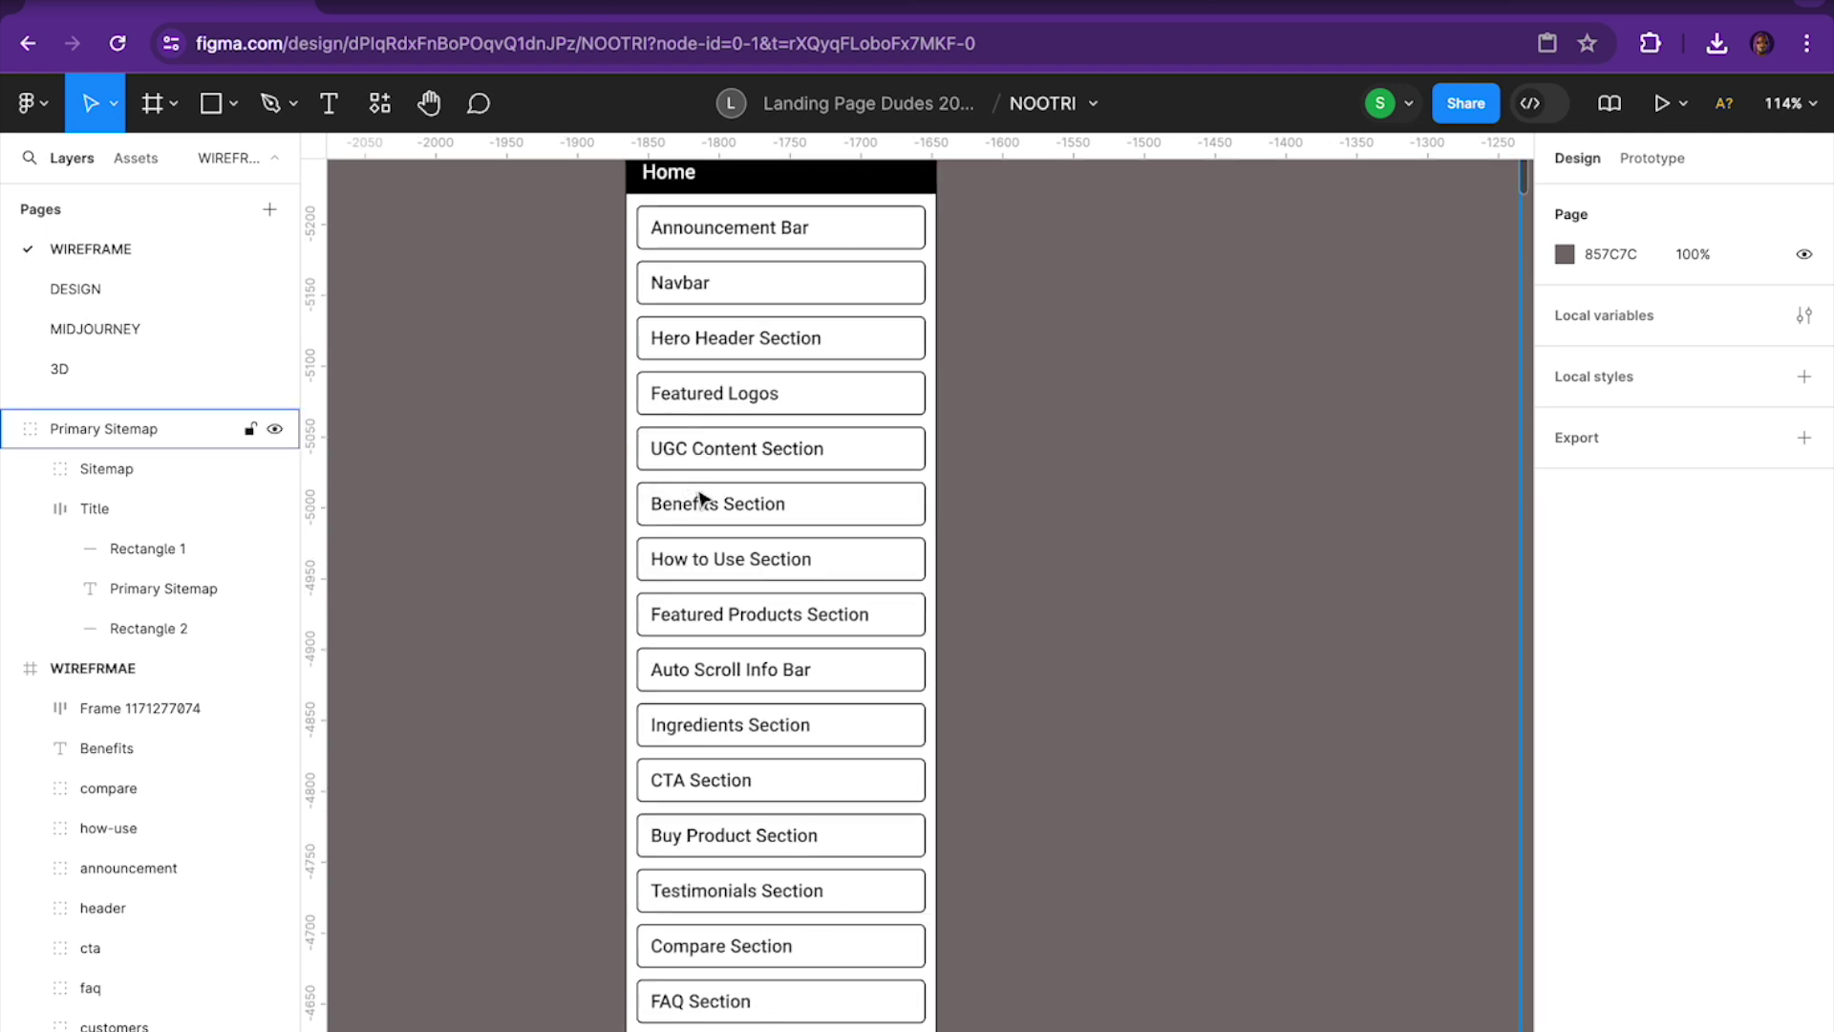
pyautogui.scroll(-2, 708, 528)
pyautogui.scroll(3, 707, 524)
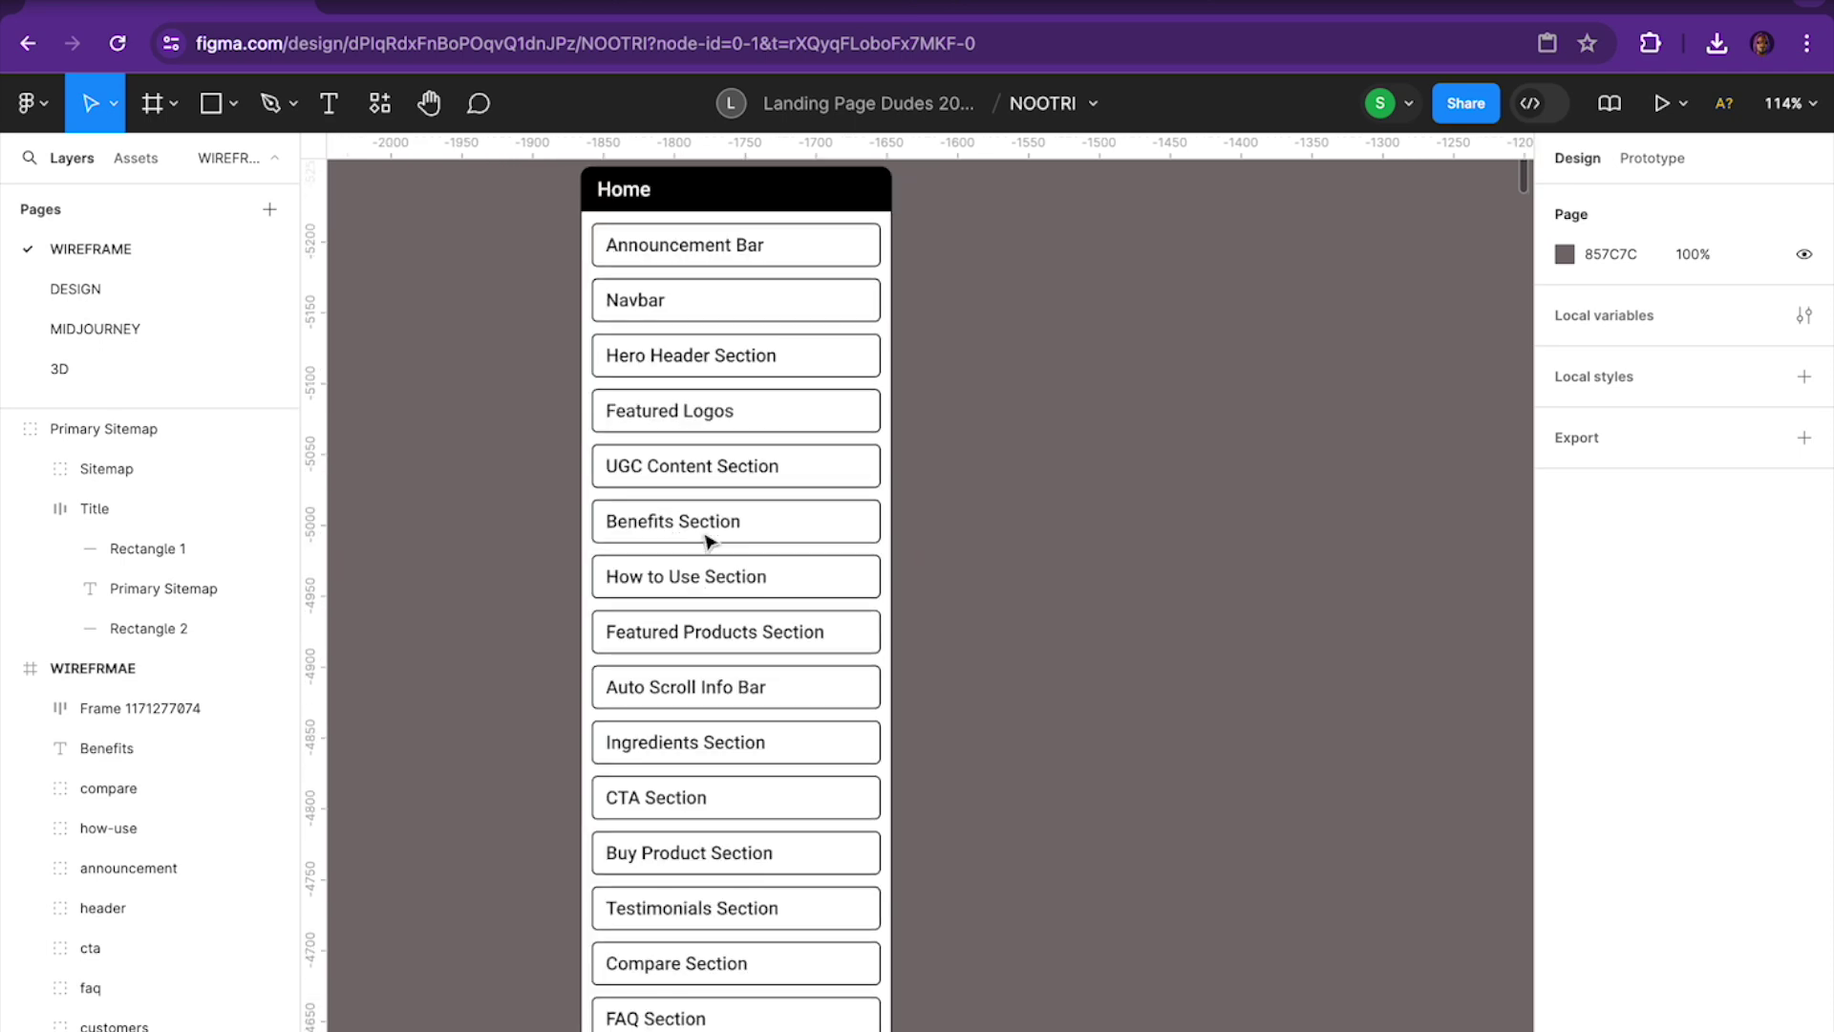
pyautogui.scroll(-4, 708, 540)
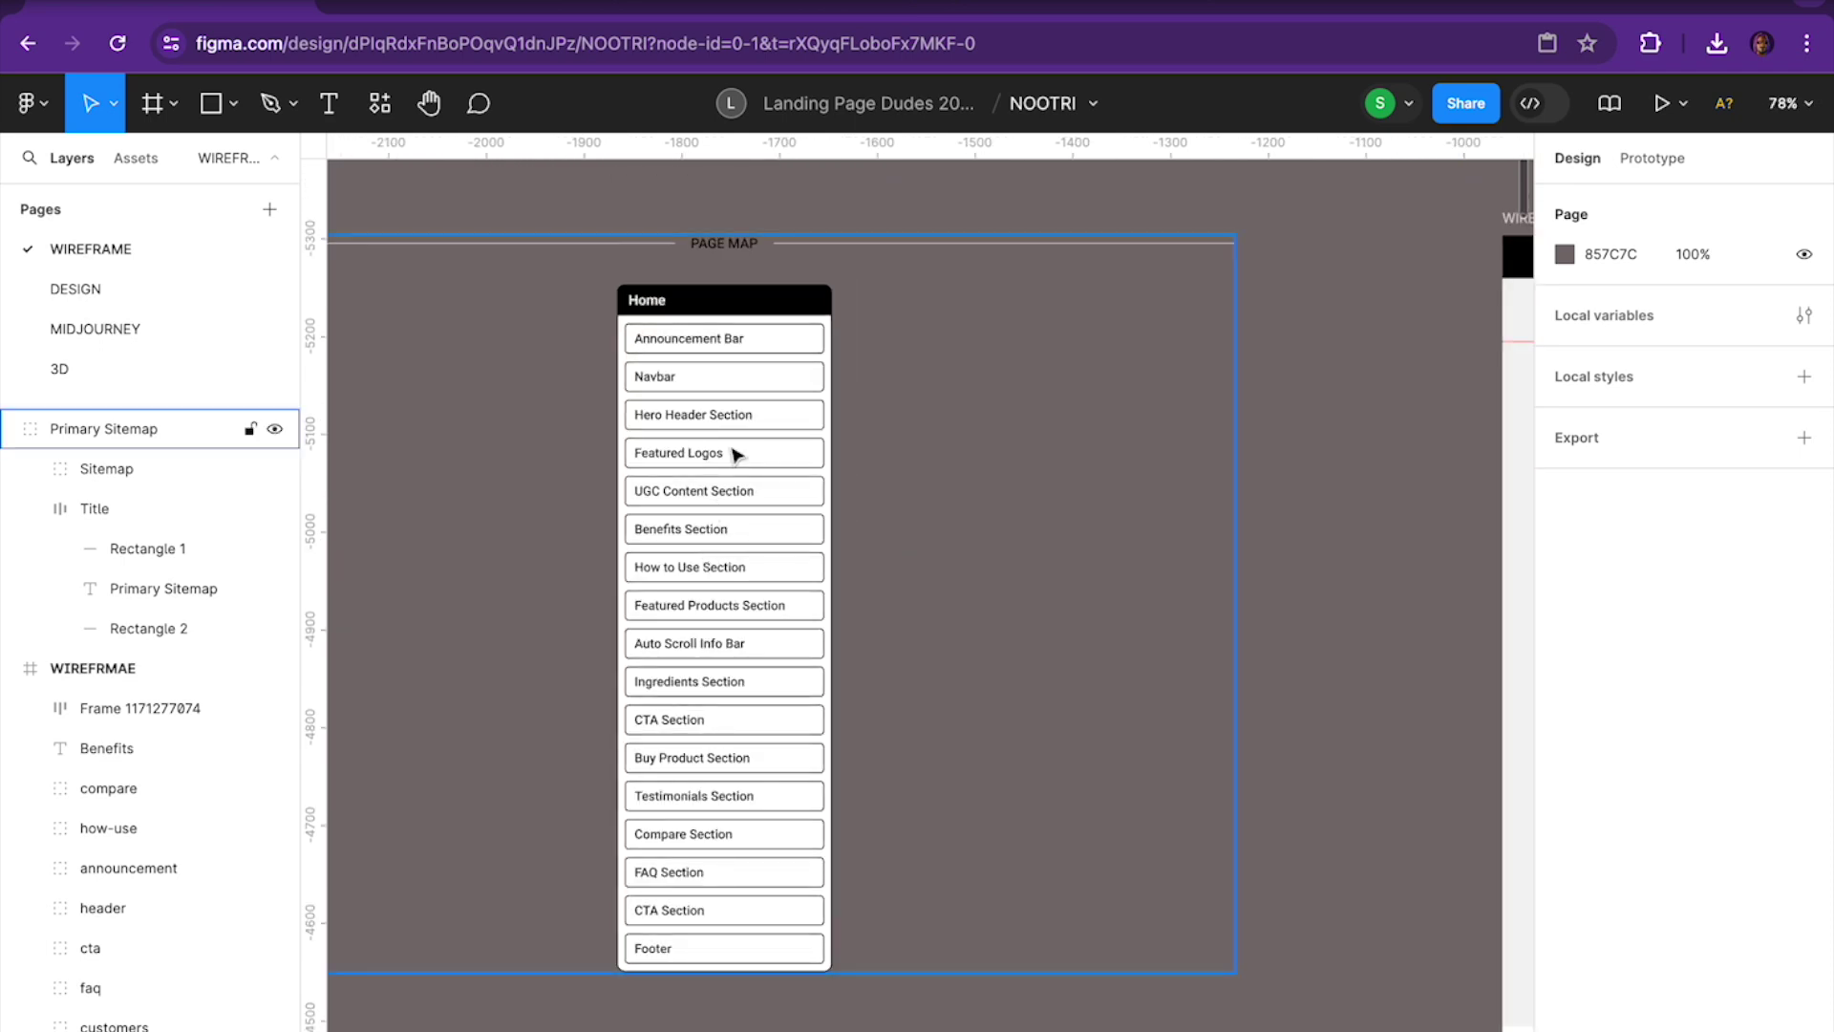
pyautogui.hscroll(10, 735, 455)
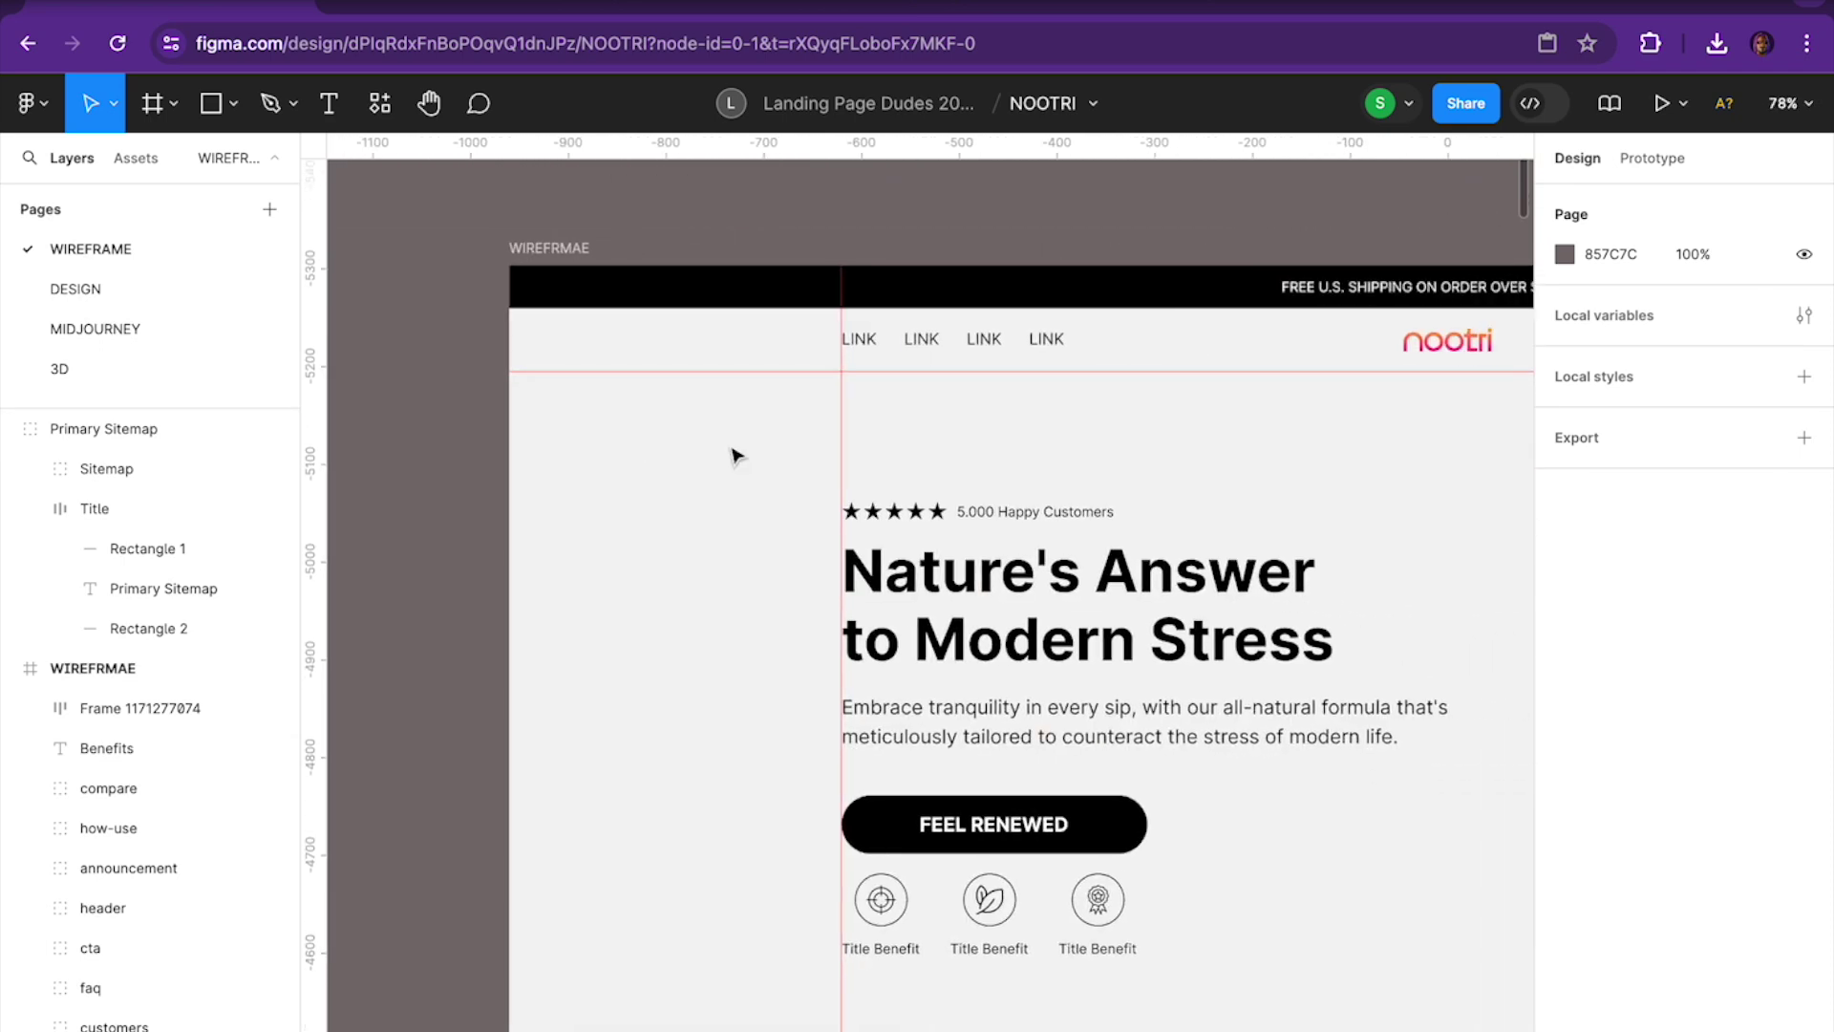
pyautogui.hscroll(2, 735, 454)
pyautogui.scroll(-3, 735, 455)
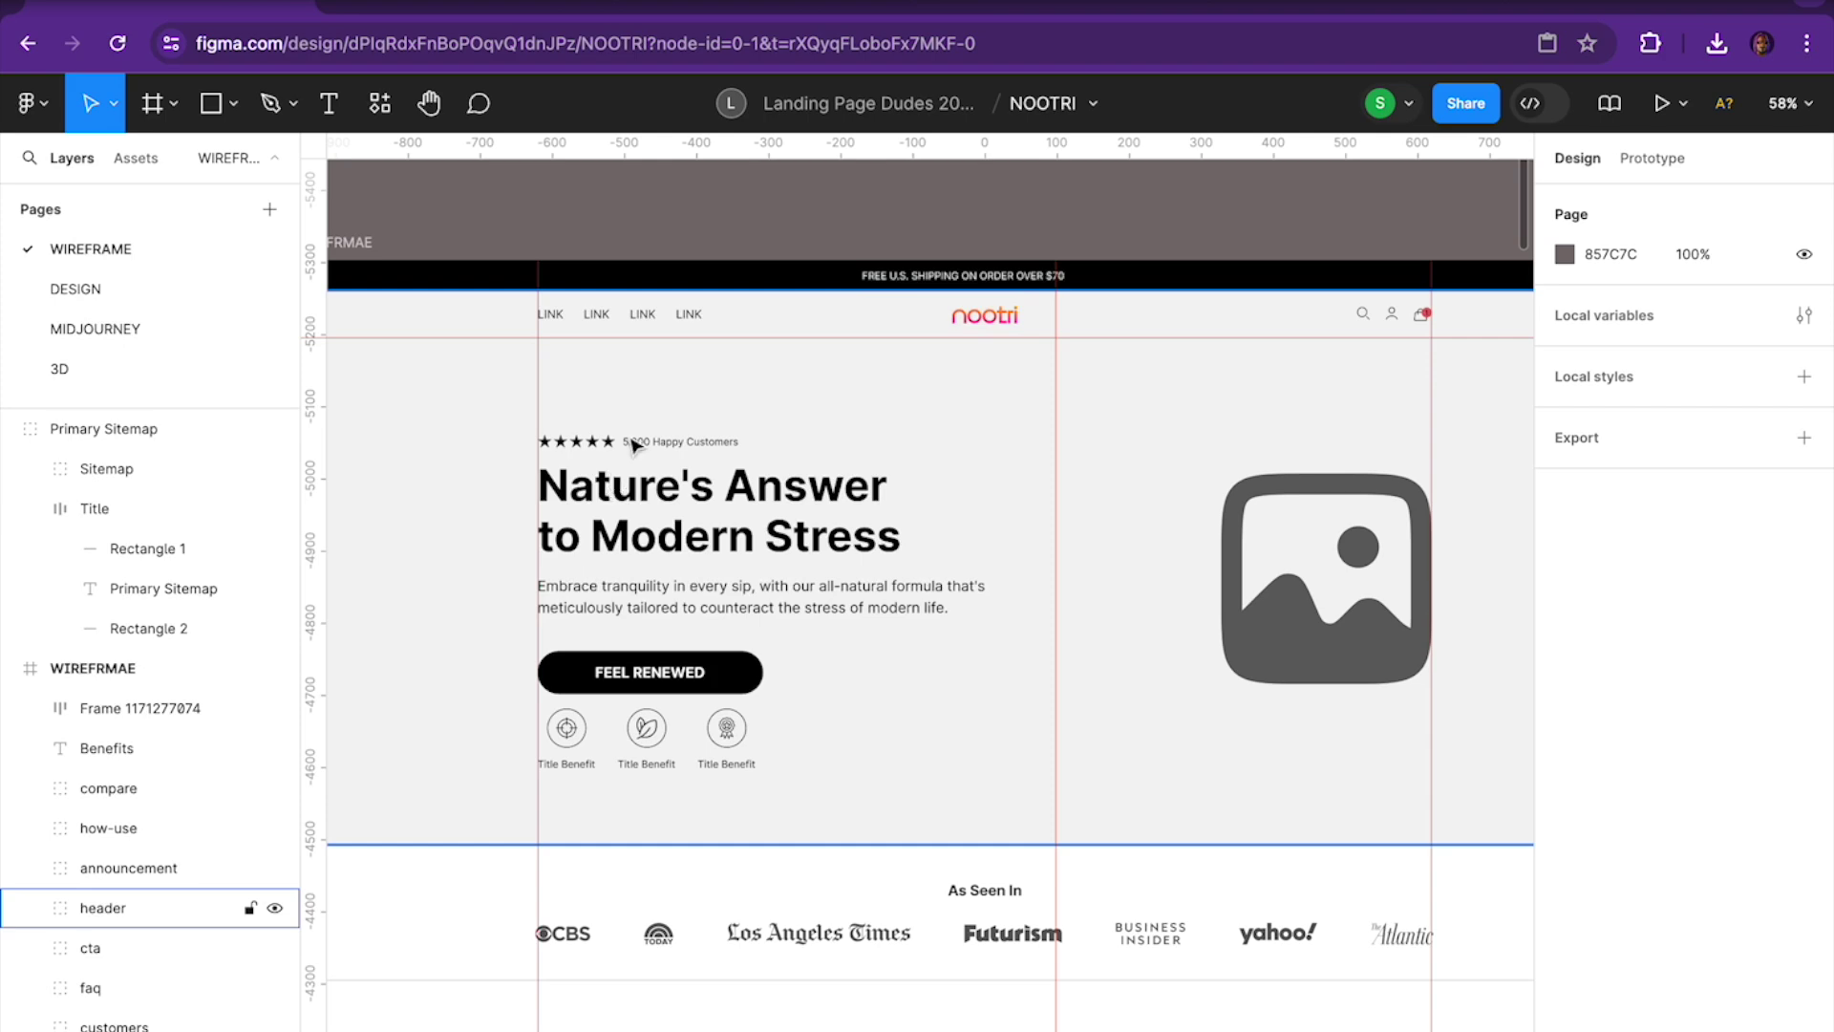
pyautogui.scroll(-3, 633, 444)
pyautogui.scroll(-5, 633, 445)
pyautogui.hscroll(-3, 635, 449)
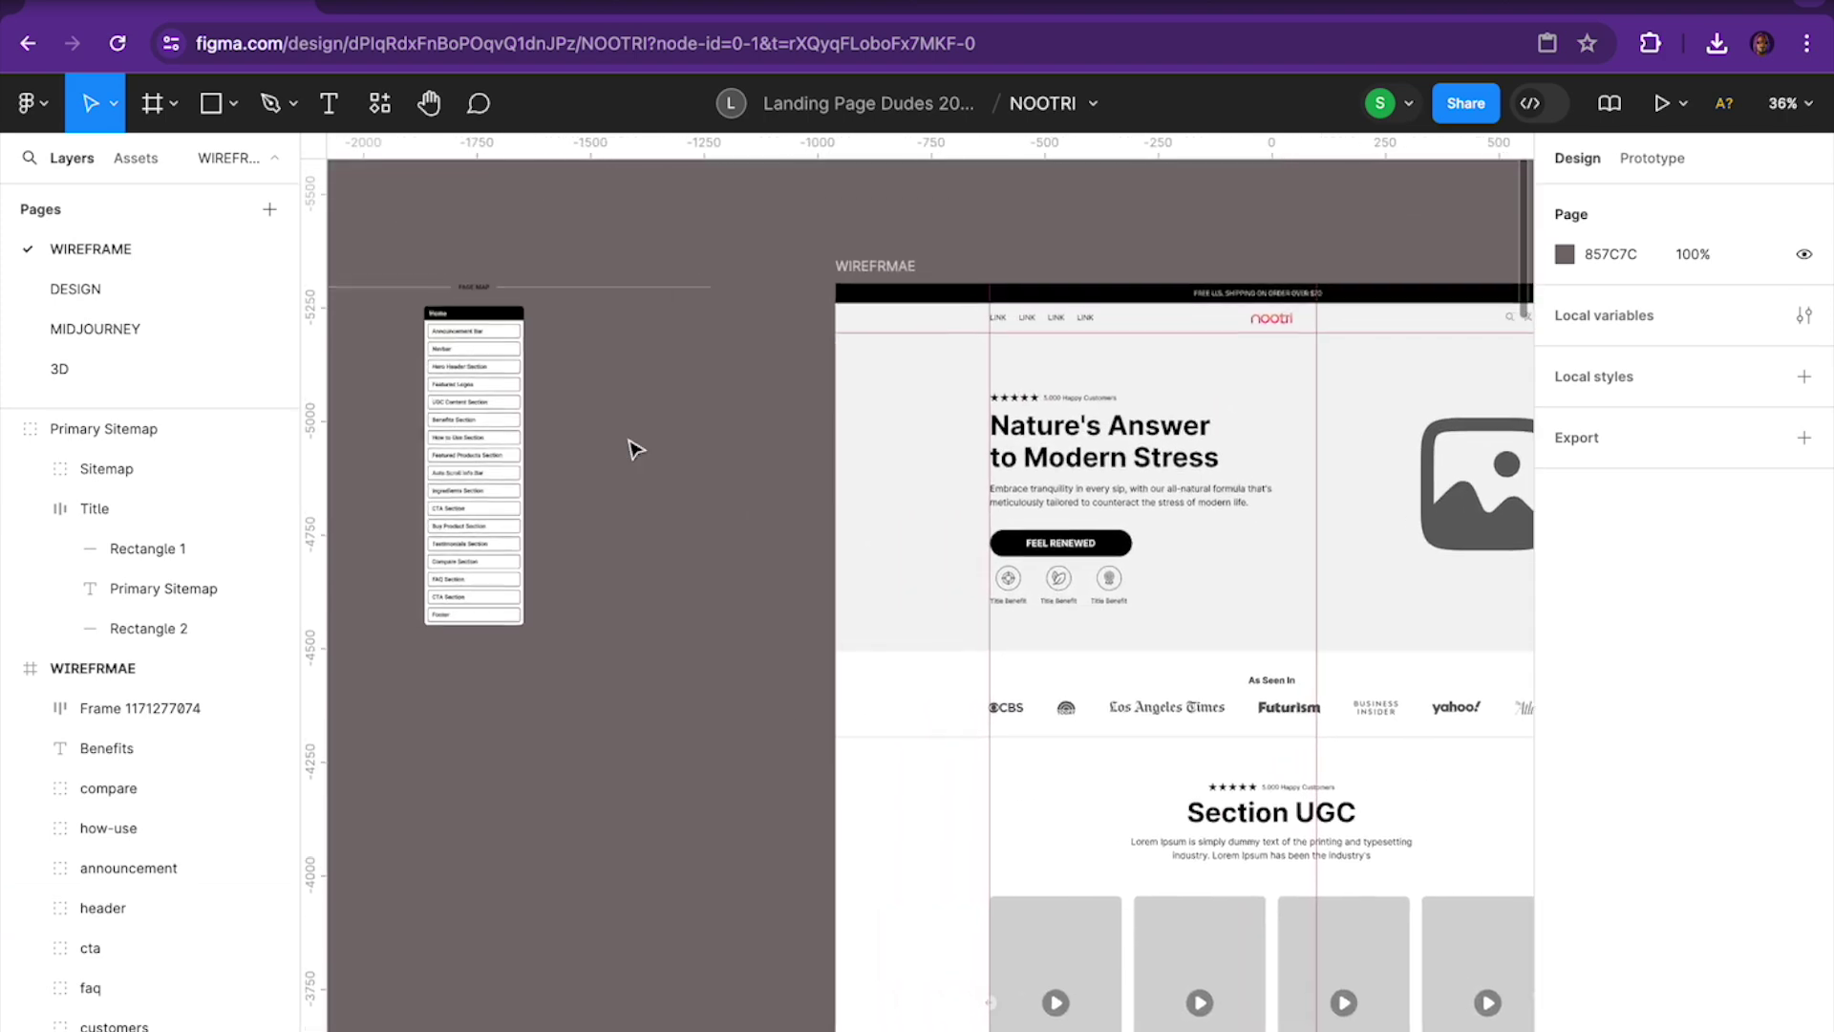
pyautogui.scroll(1, 633, 448)
pyautogui.hscroll(-1, 633, 447)
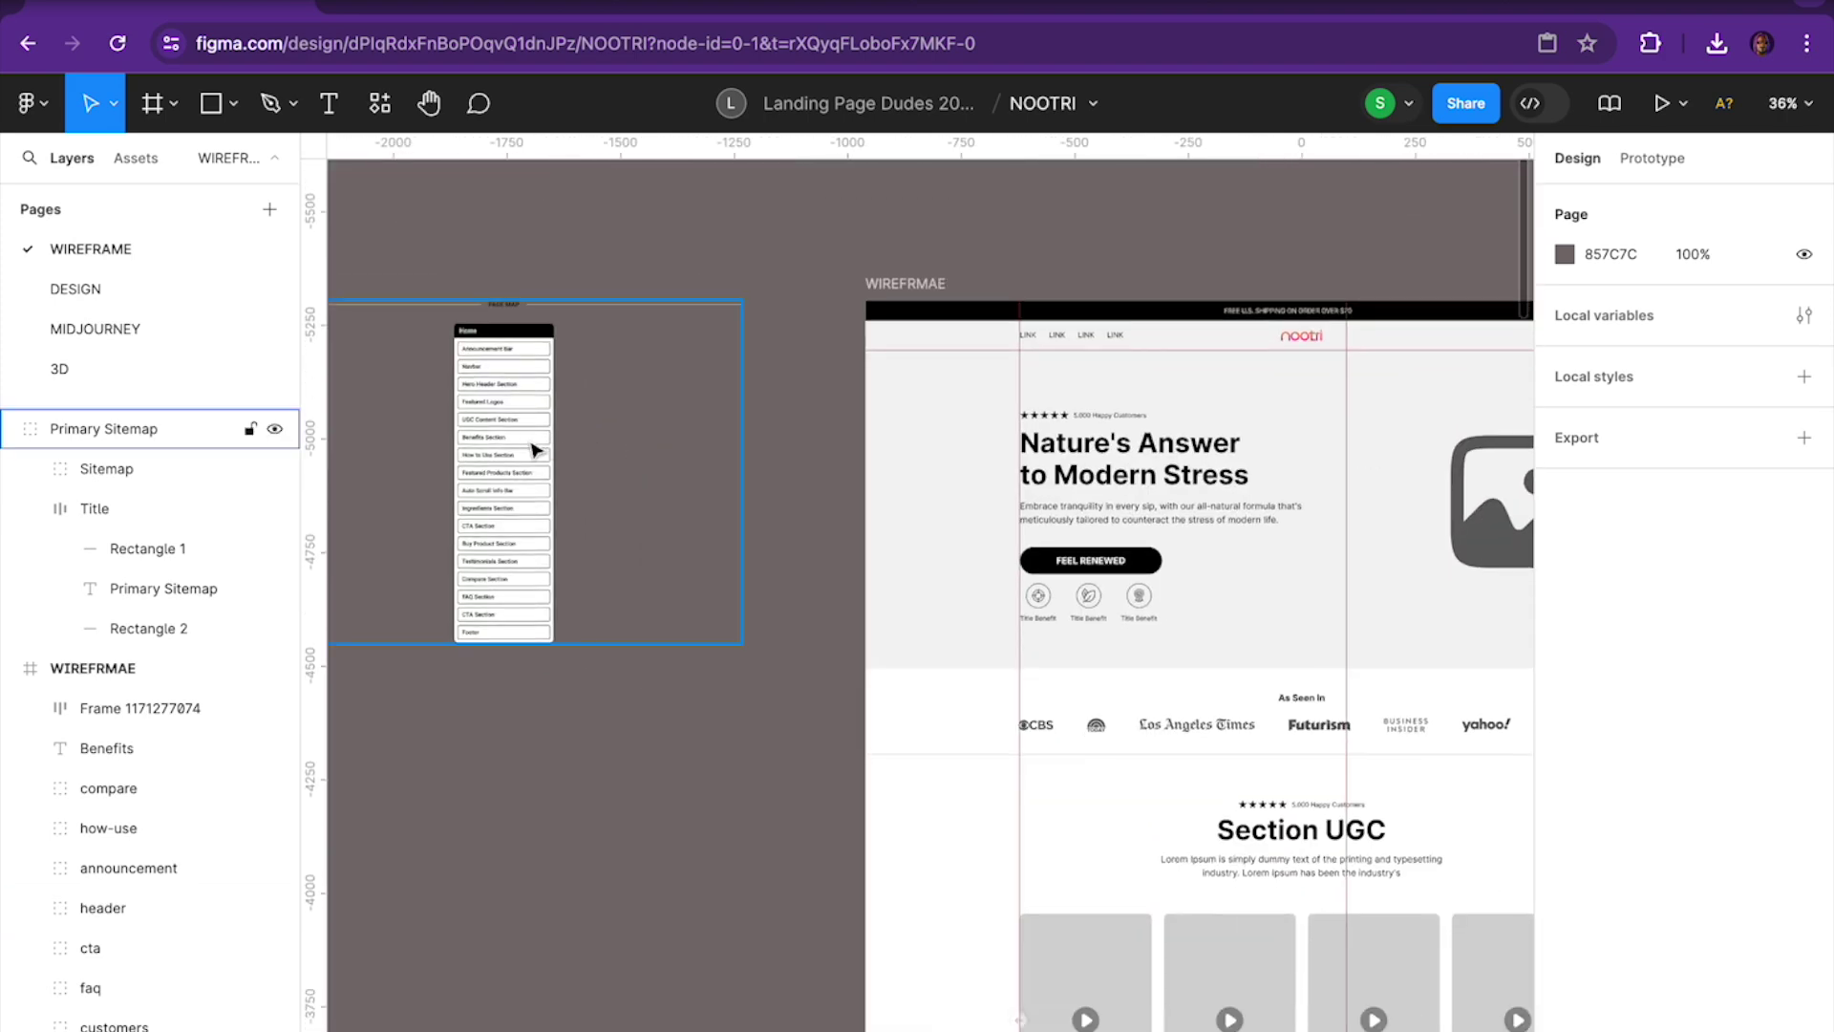
pyautogui.hscroll(5, 533, 449)
pyautogui.scroll(1, 569, 442)
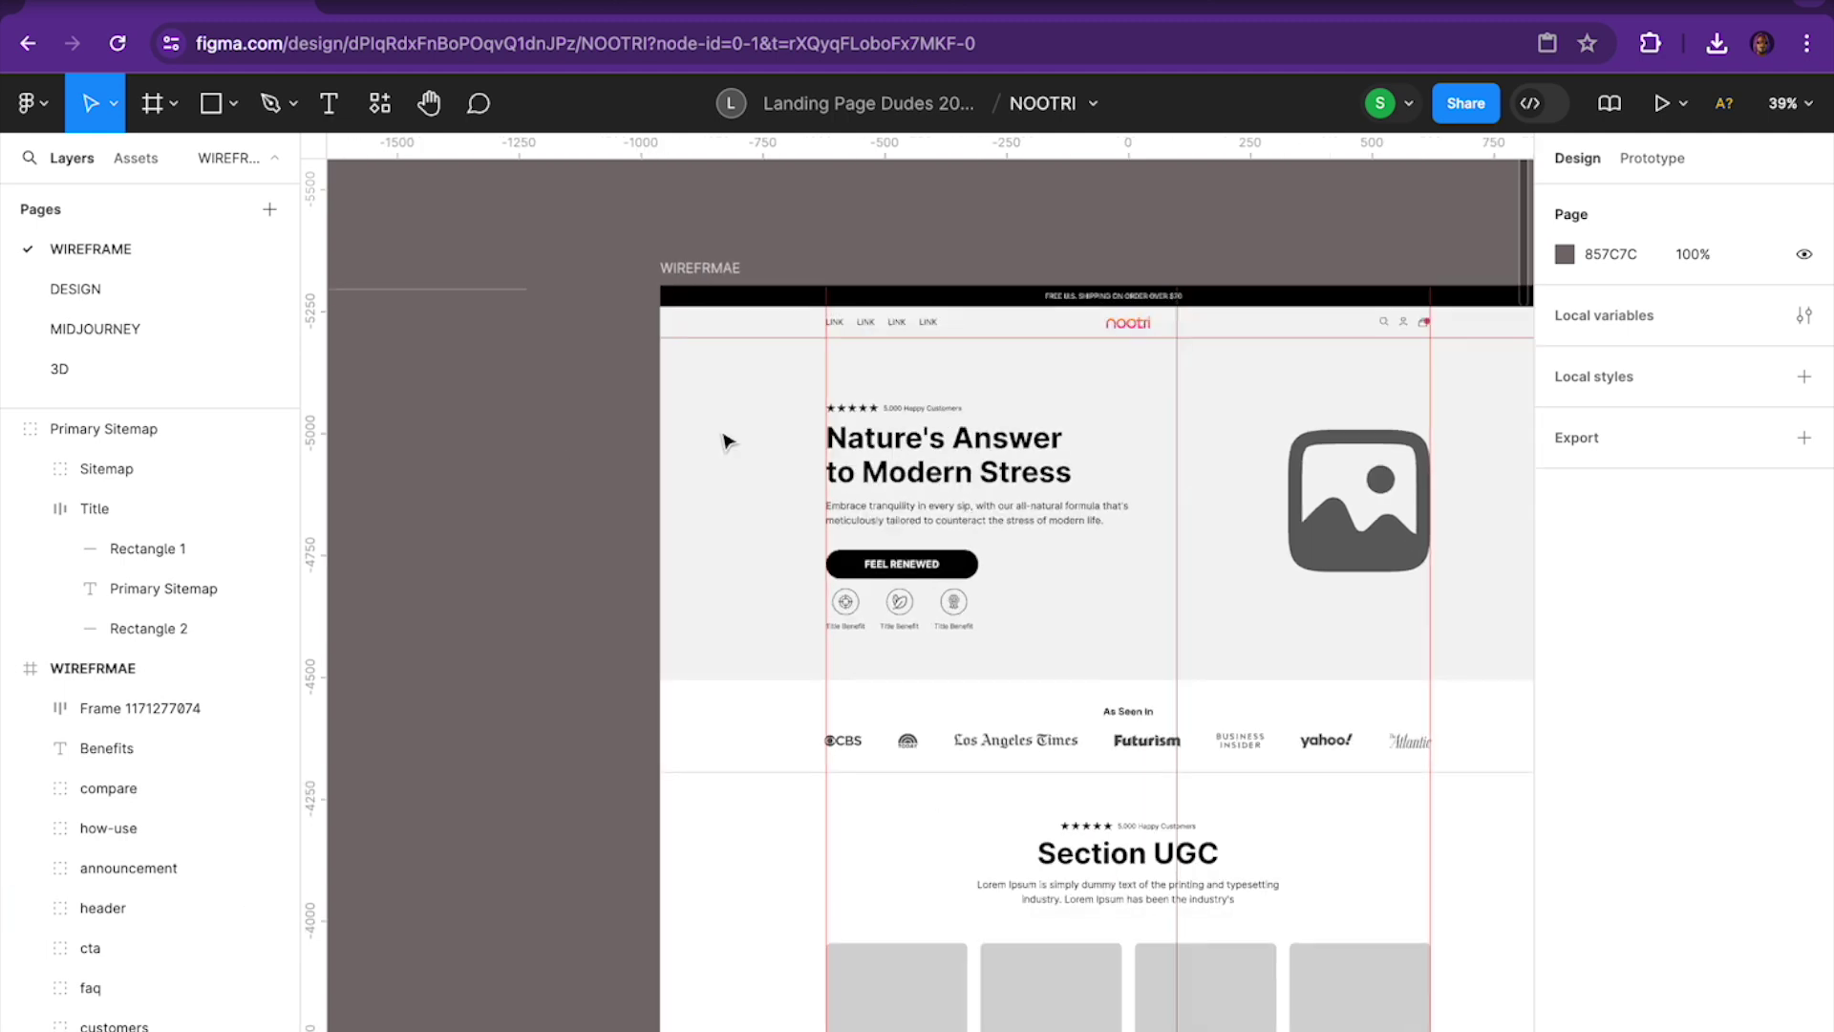
pyautogui.scroll(3, 726, 442)
pyautogui.hscroll(3, 726, 442)
pyautogui.scroll(-2, 726, 441)
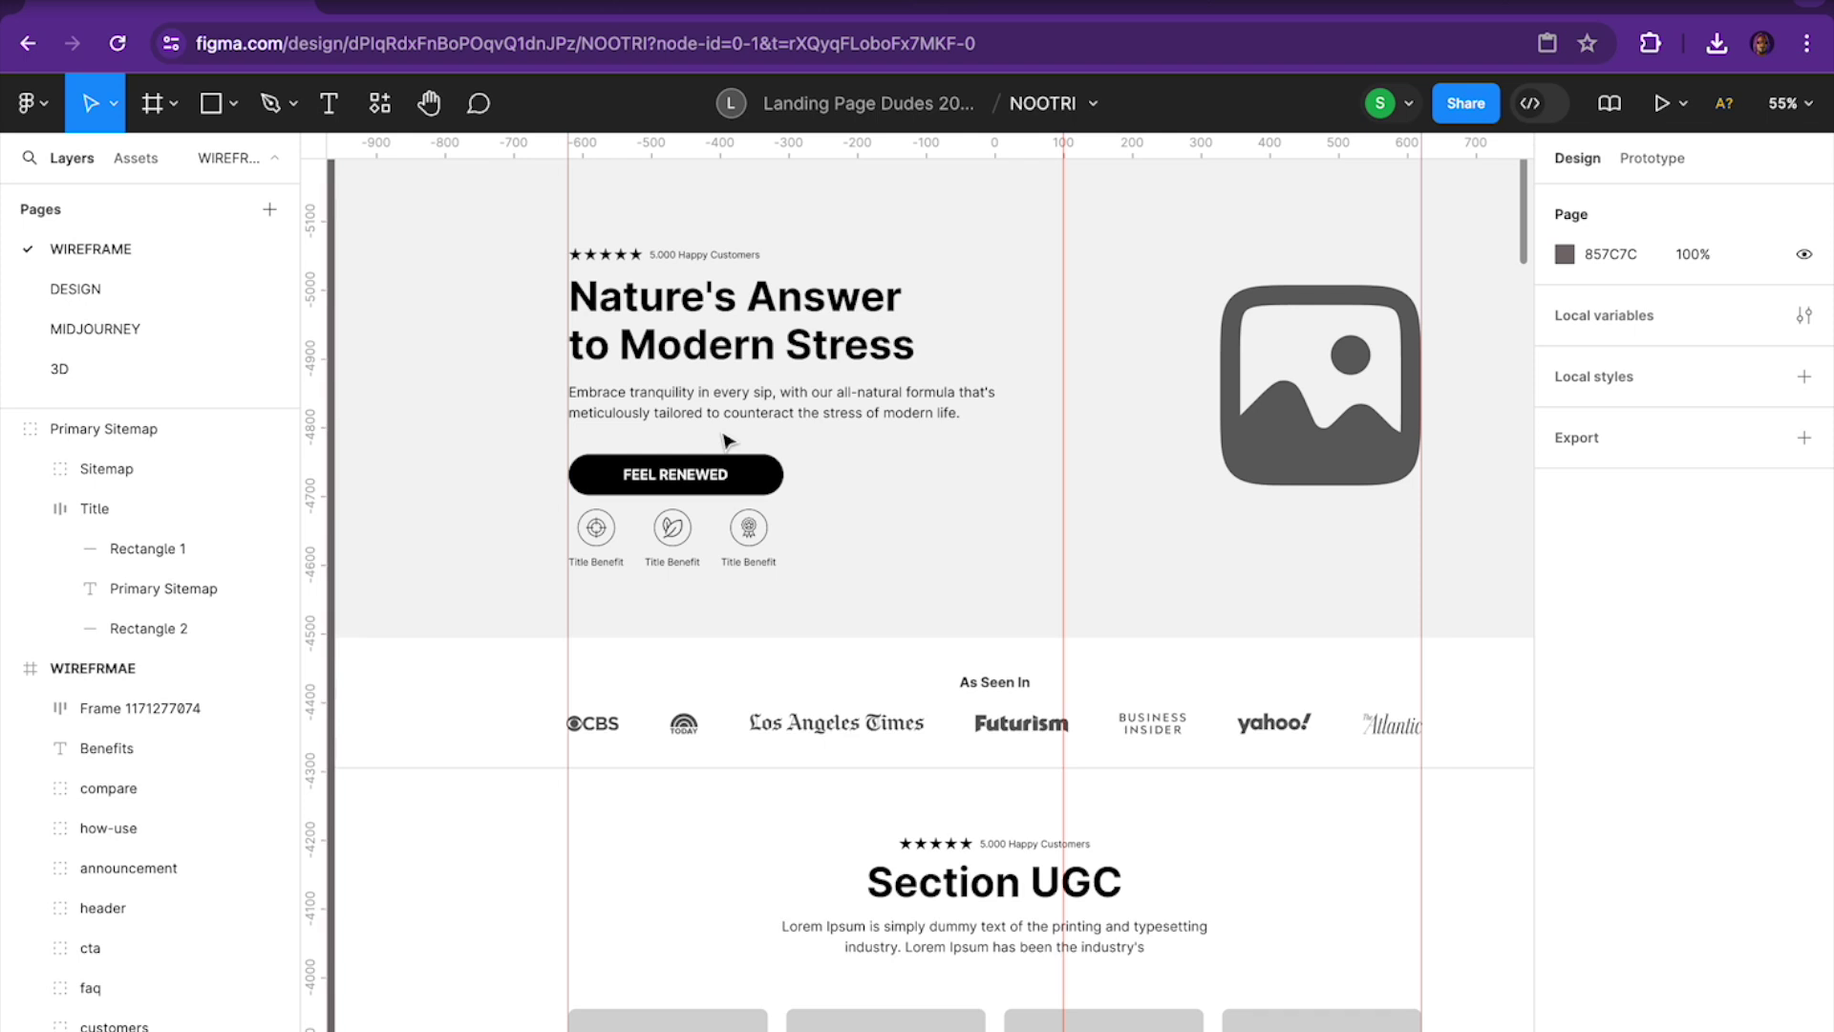
pyautogui.hscroll(-6, 726, 439)
pyautogui.scroll(2, 726, 439)
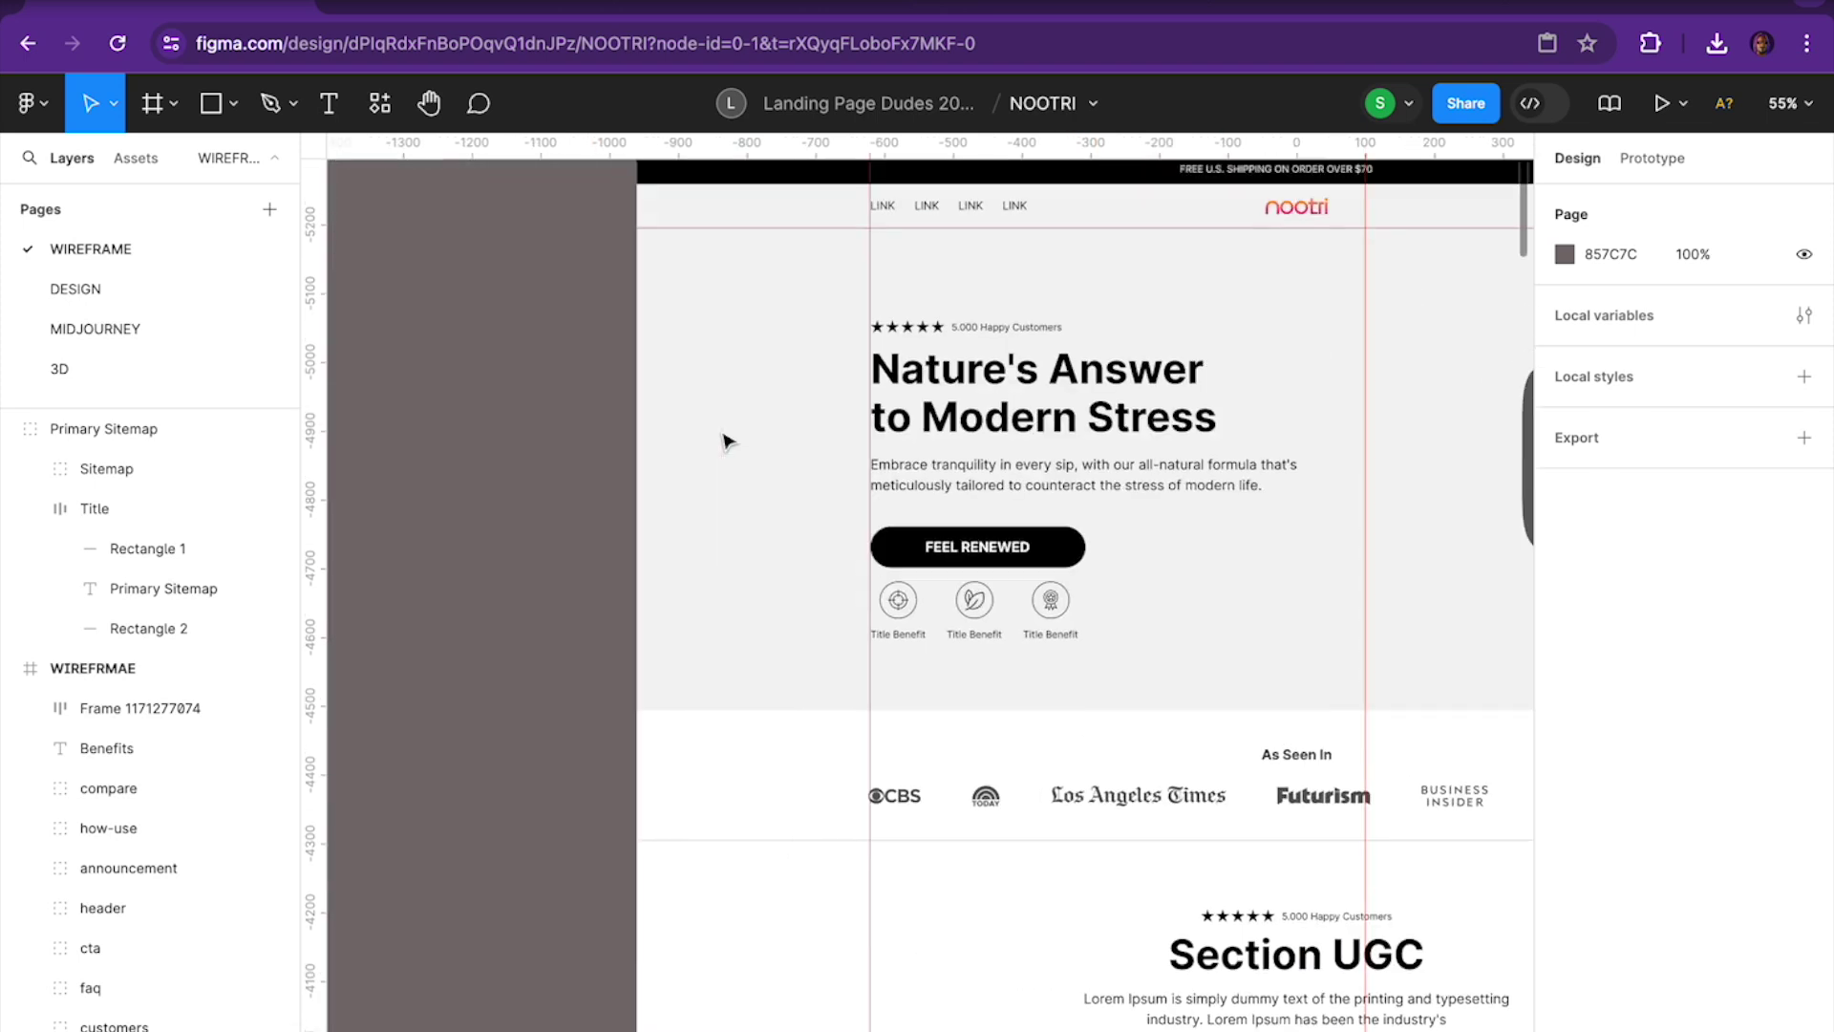
pyautogui.hscroll(-4, 741, 507)
pyautogui.scroll(1, 740, 506)
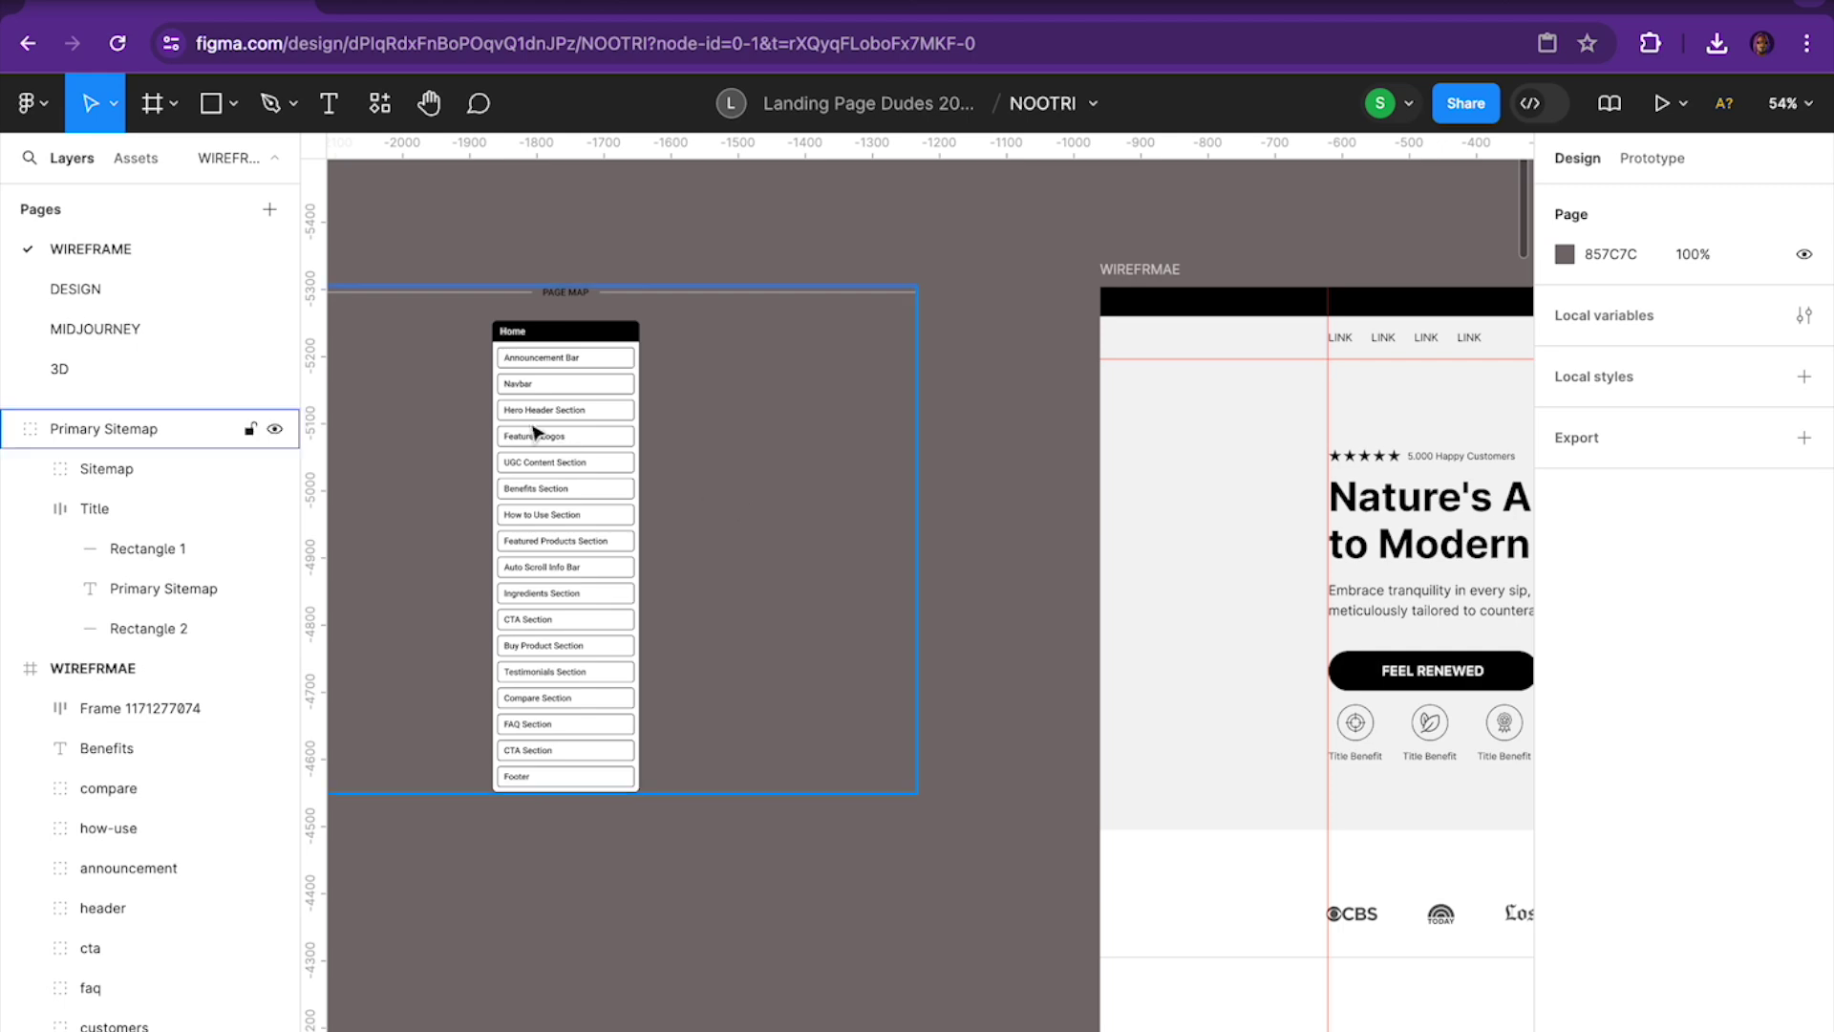
pyautogui.scroll(5, 532, 426)
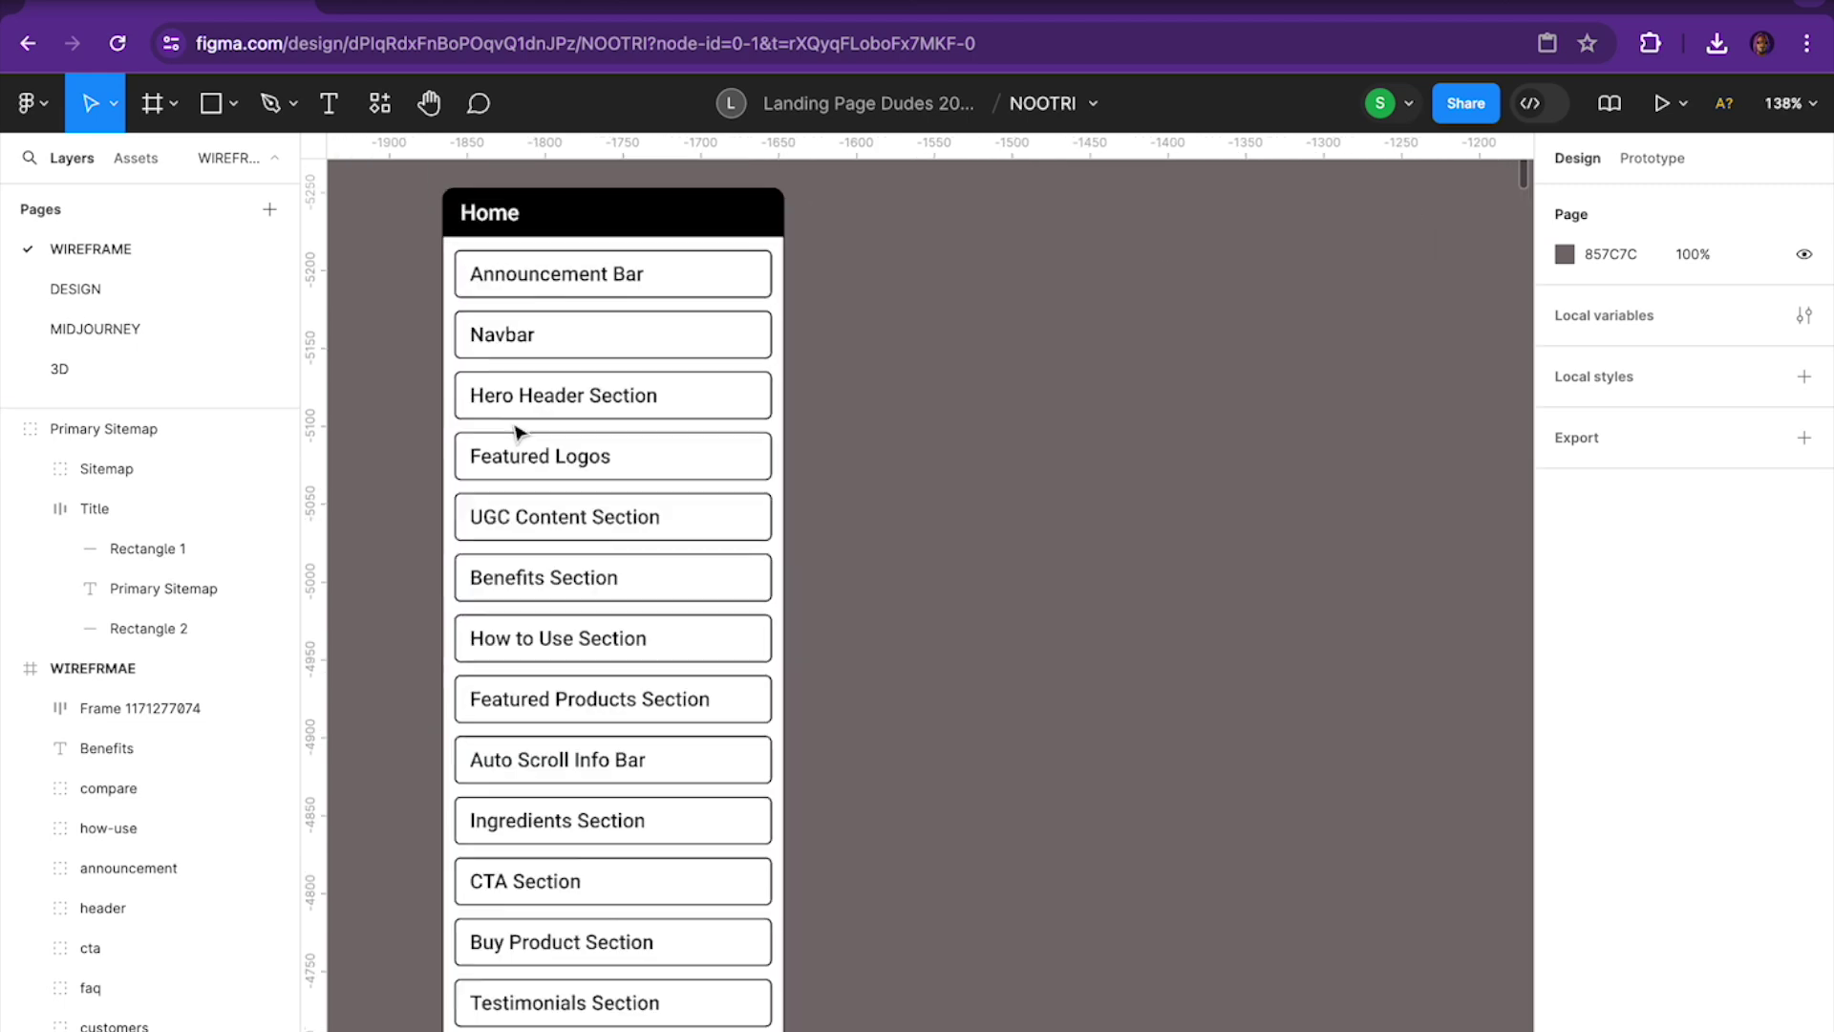
pyautogui.press('n')
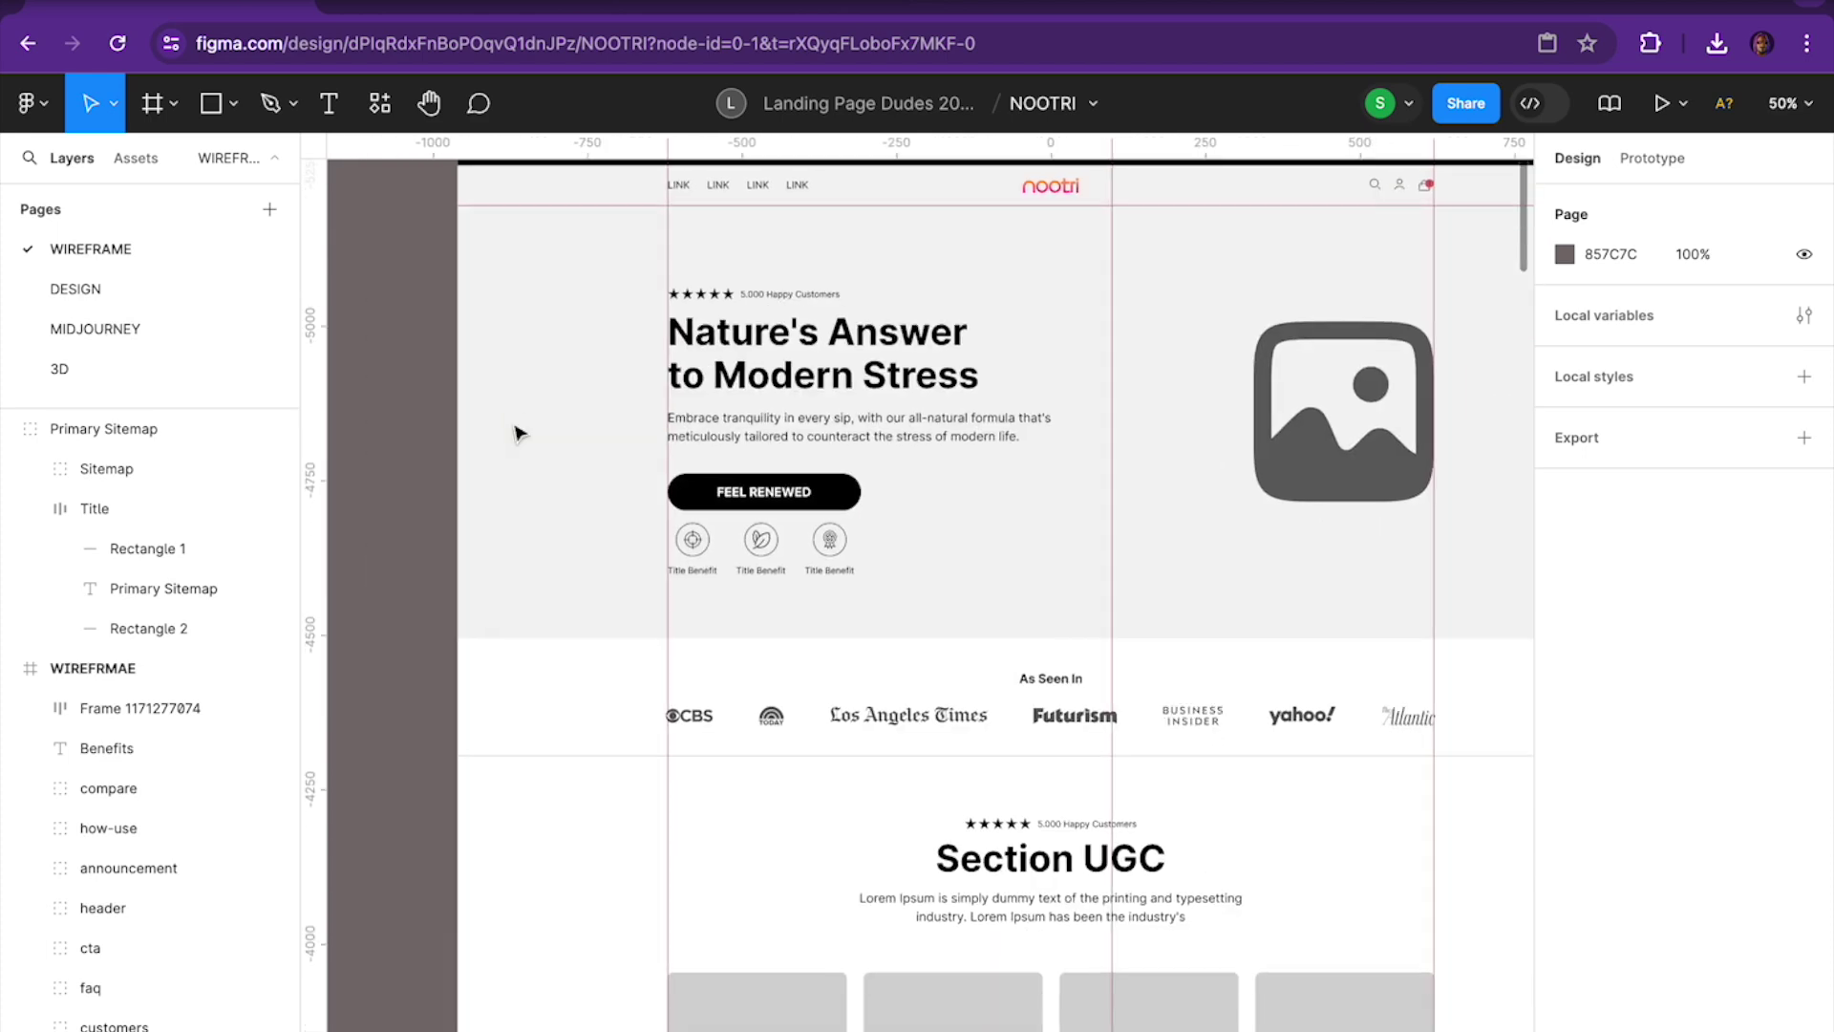
pyautogui.scroll(-6, 517, 434)
pyautogui.scroll(2, 517, 433)
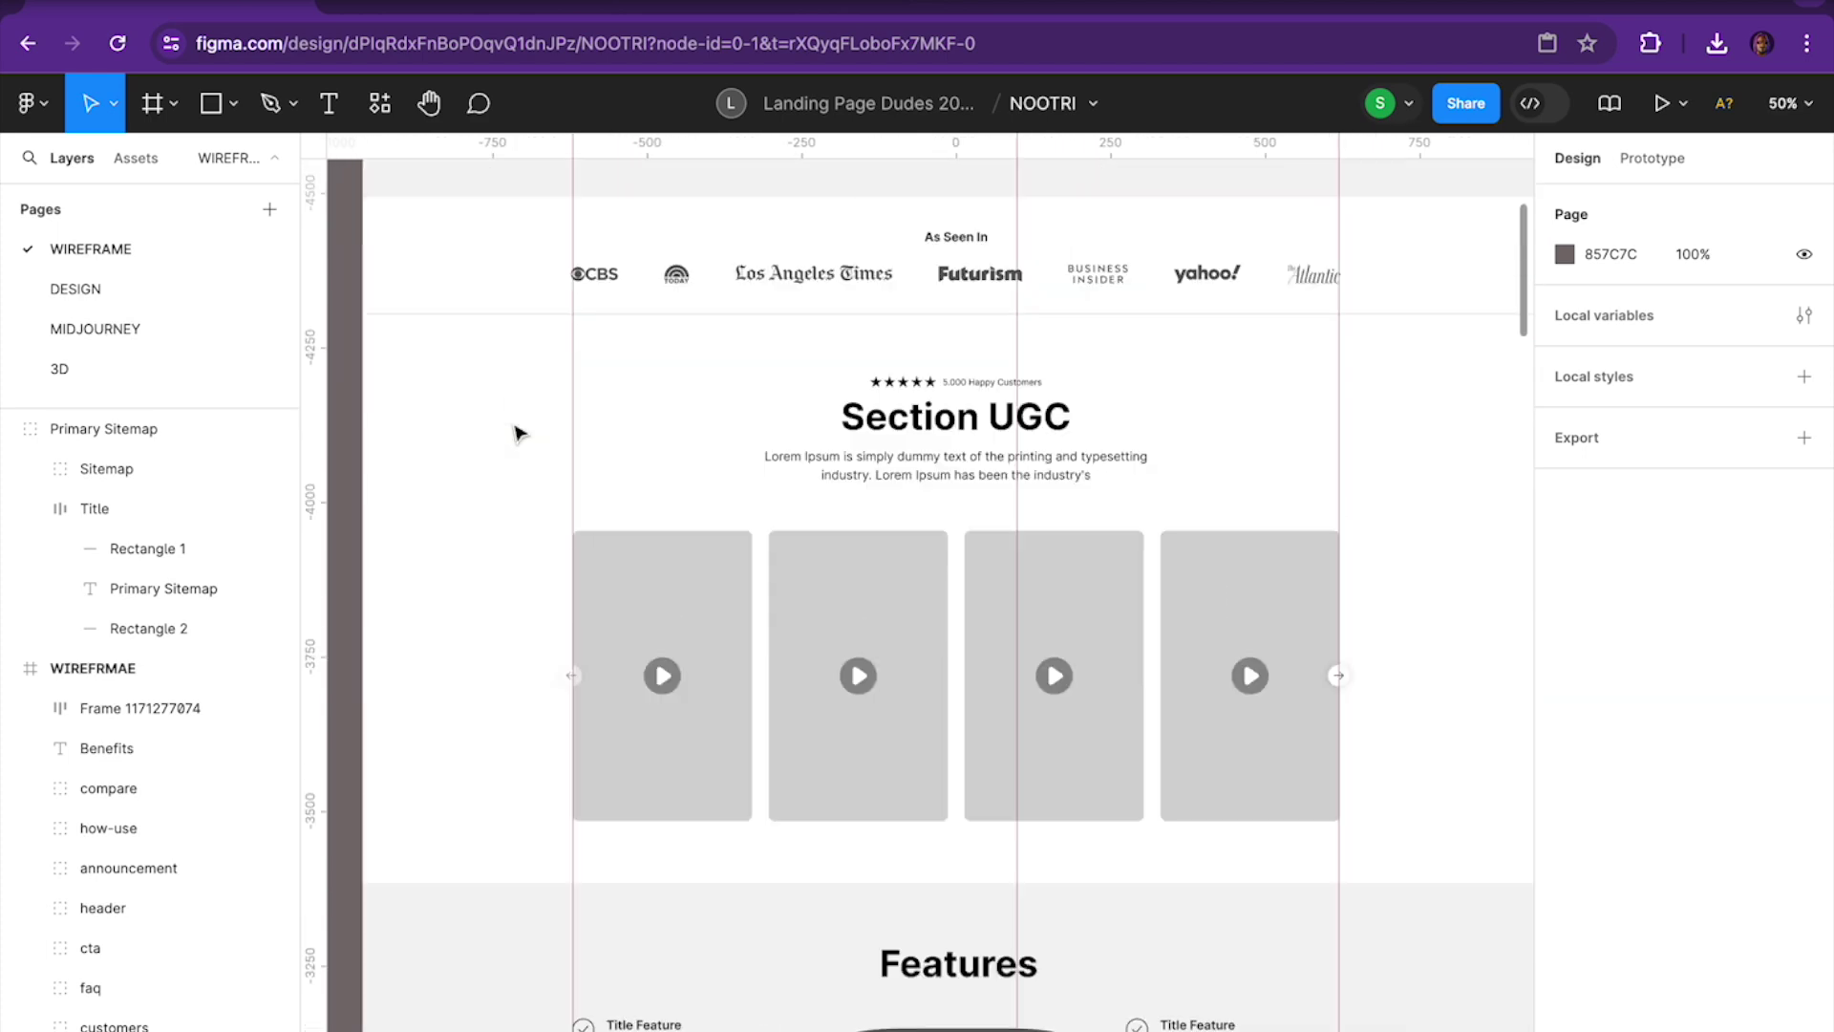
pyautogui.scroll(5, 517, 434)
pyautogui.scroll(-5, 517, 434)
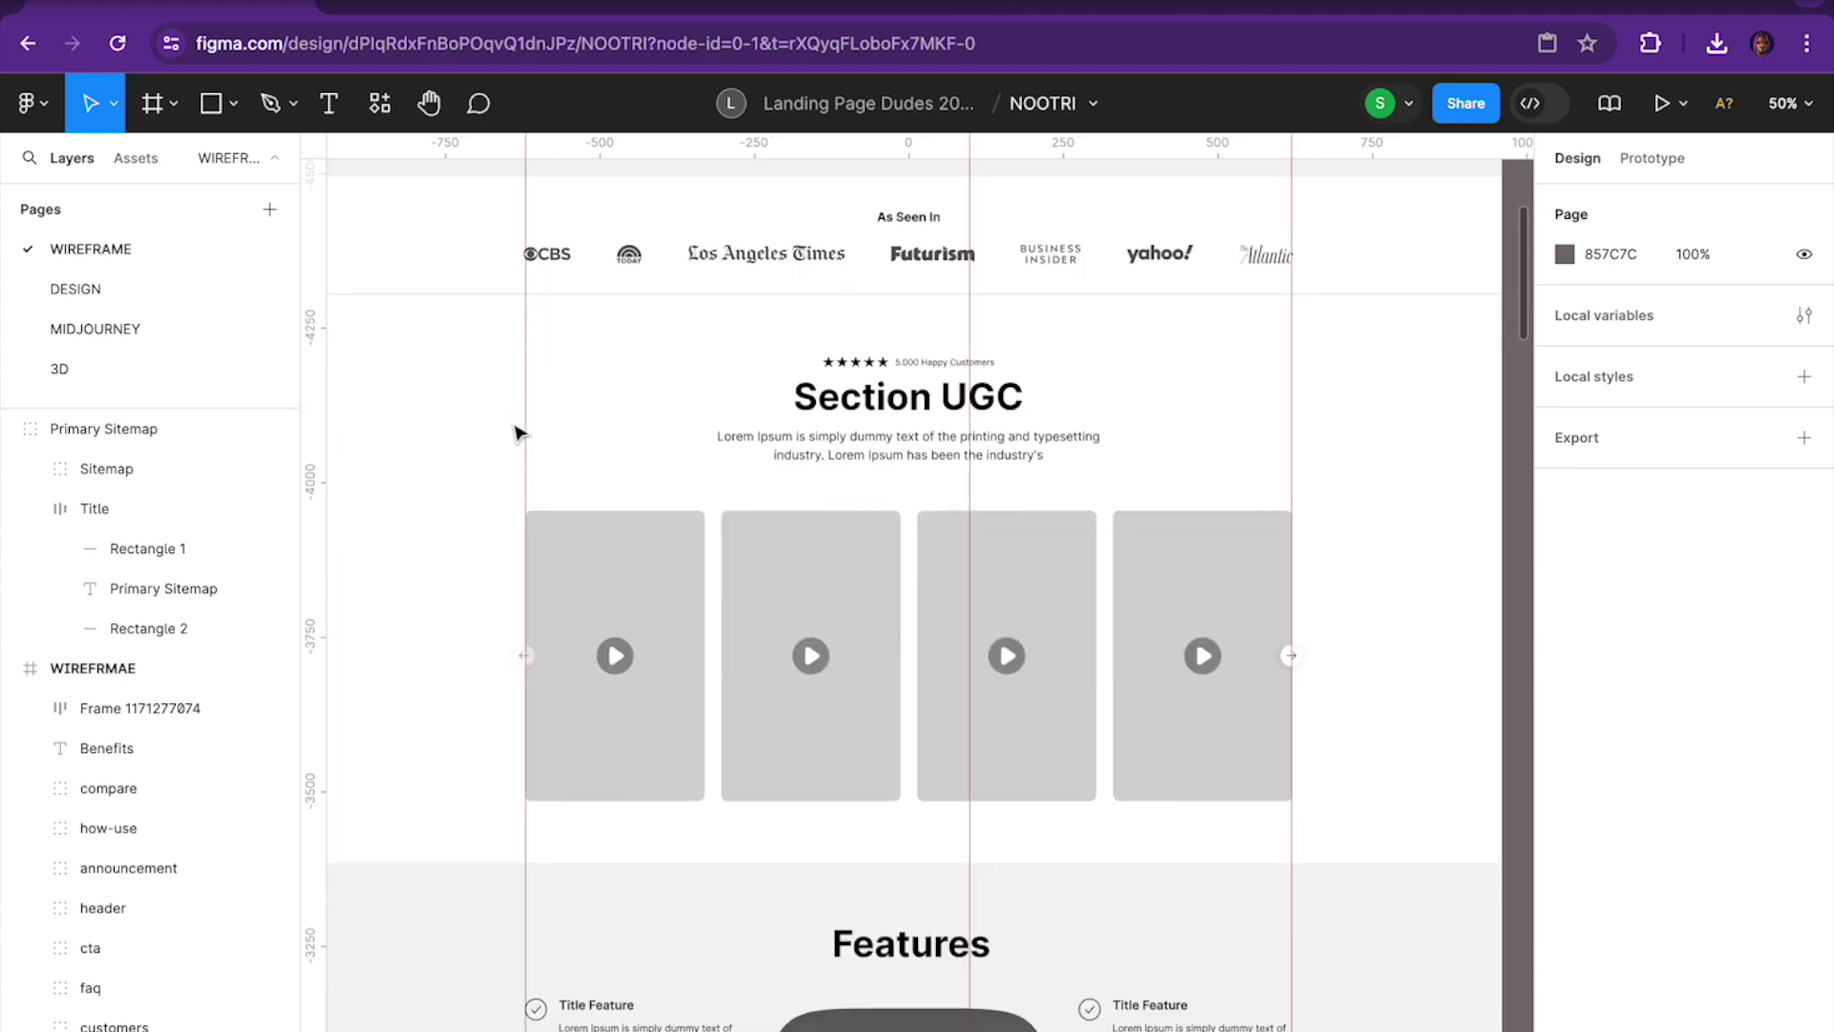
pyautogui.scroll(-1, 517, 433)
pyautogui.scroll(5, 511, 425)
pyautogui.scroll(-1, 846, 417)
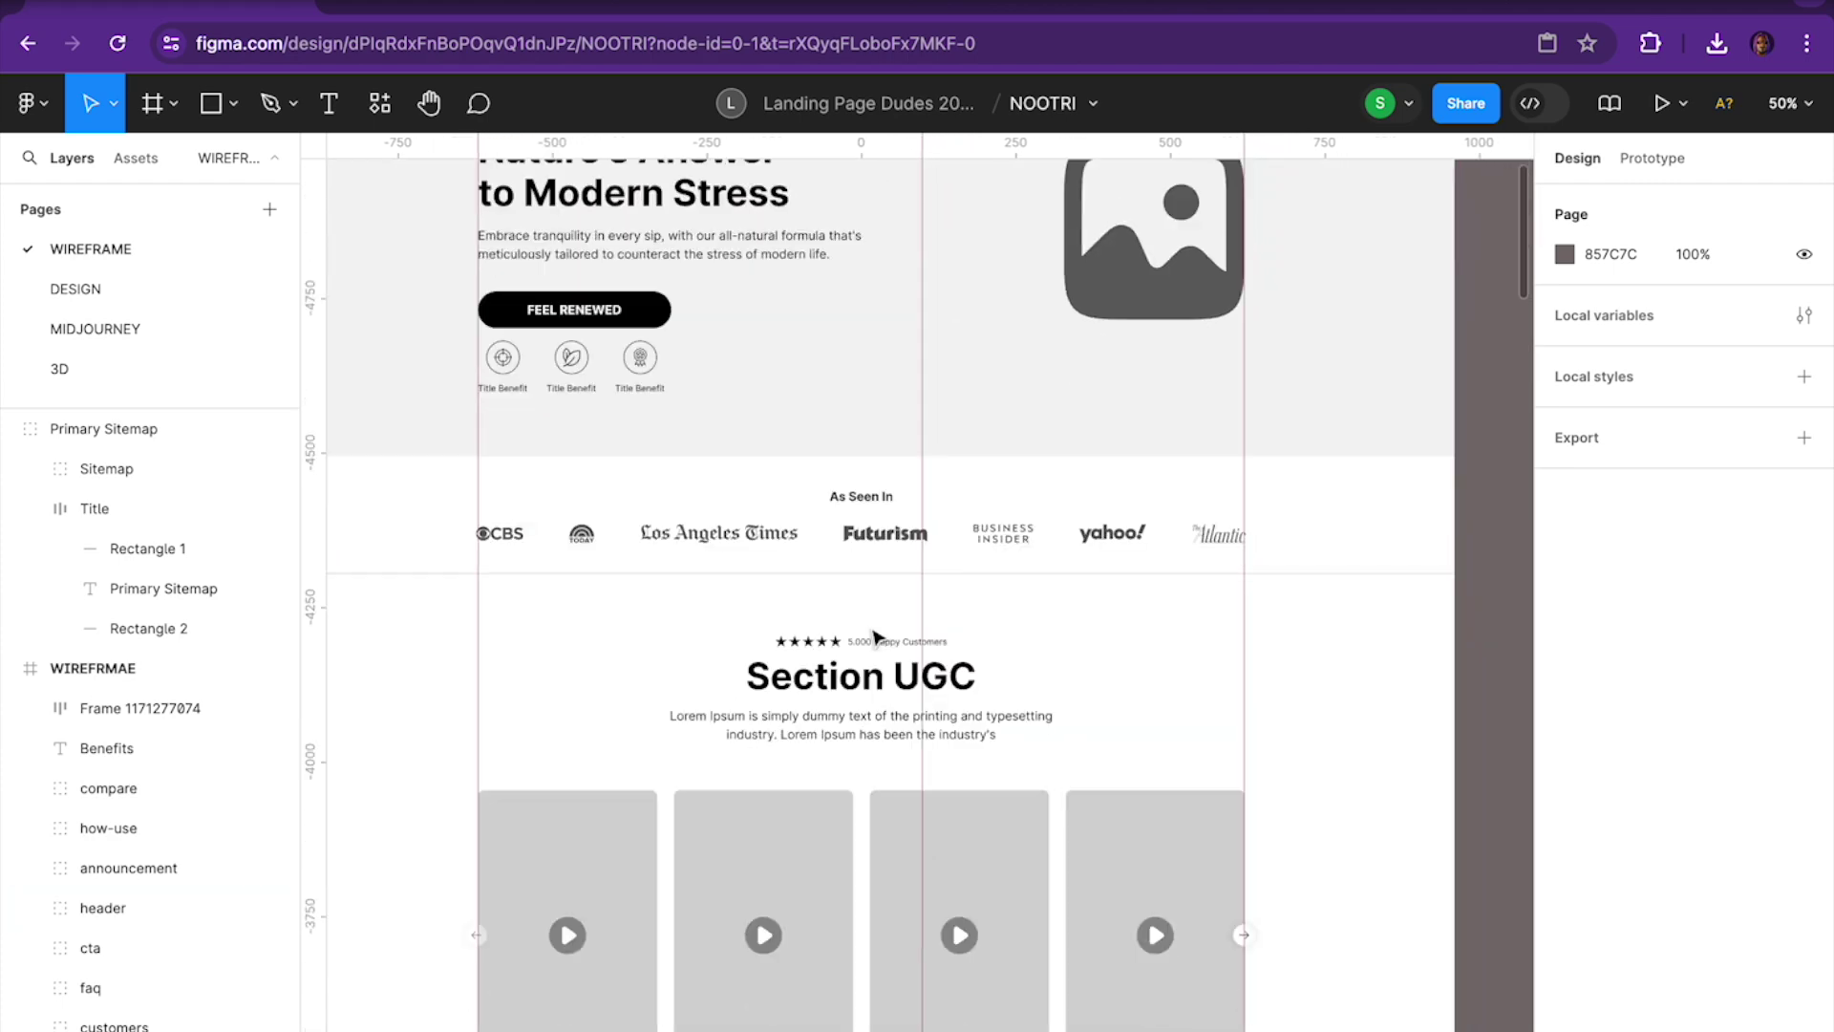
pyautogui.scroll(-9, 888, 561)
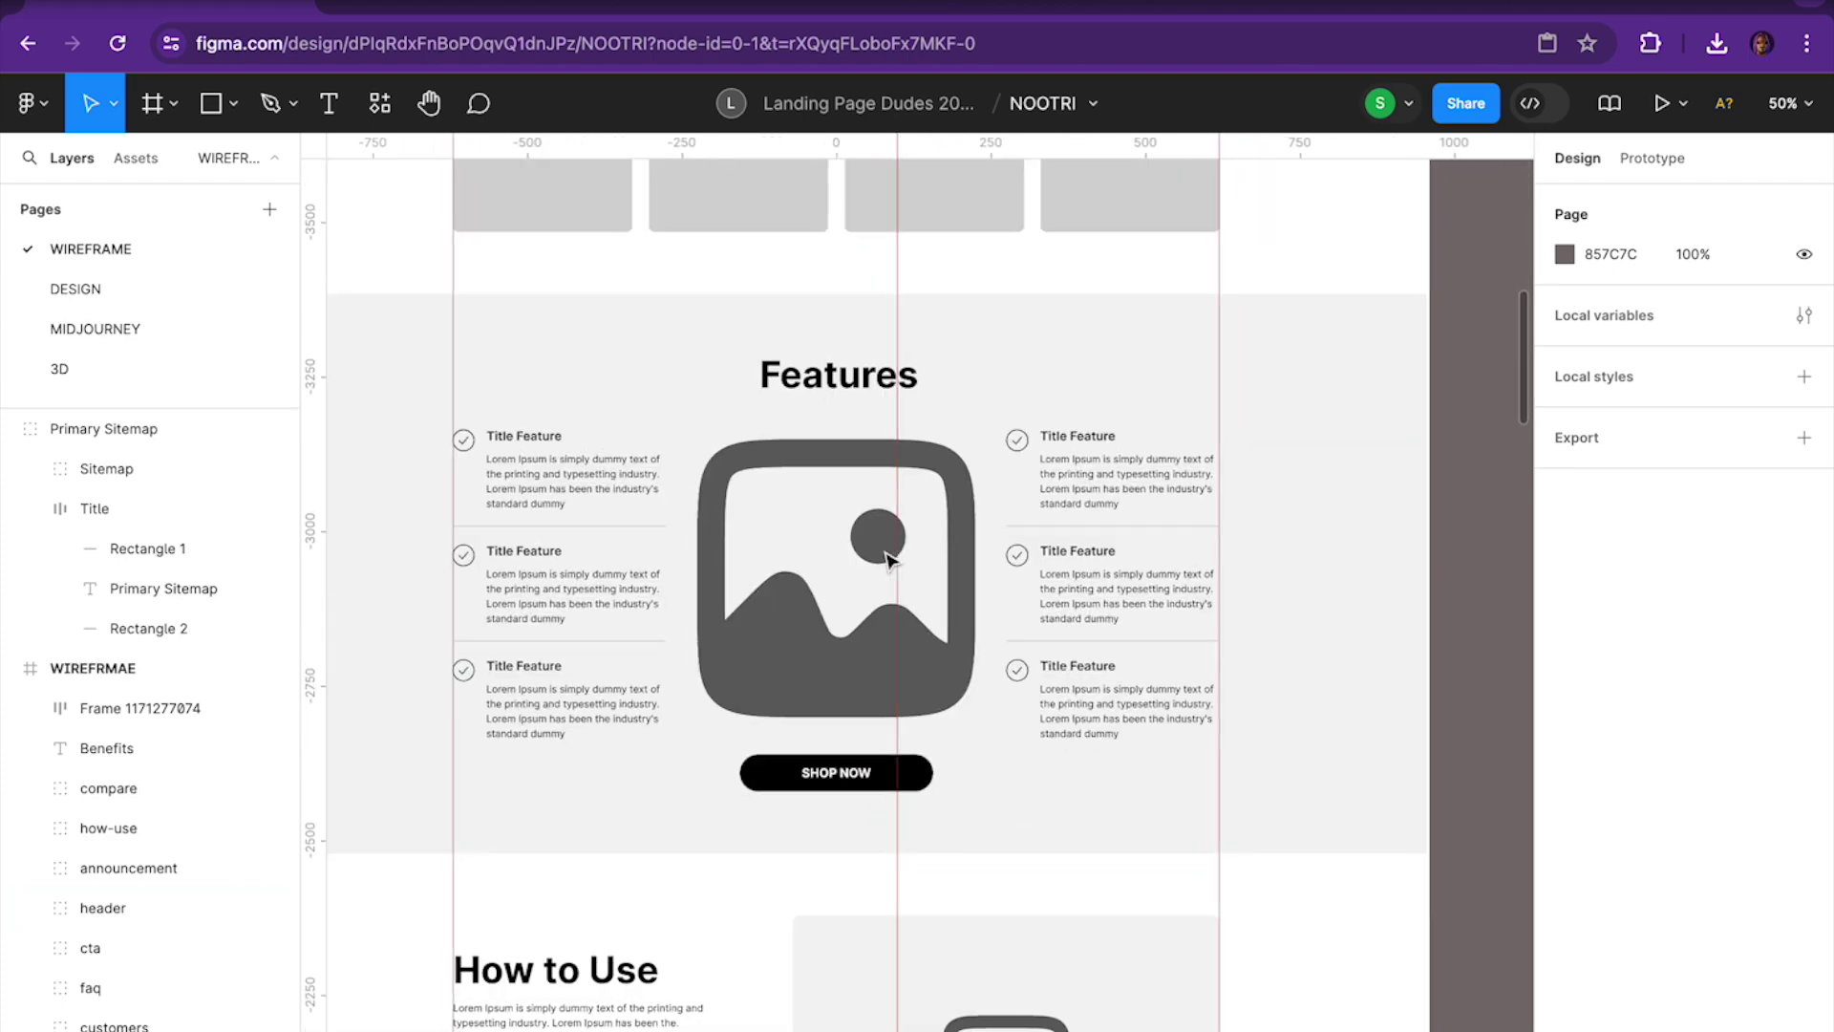
pyautogui.scroll(-3, 888, 564)
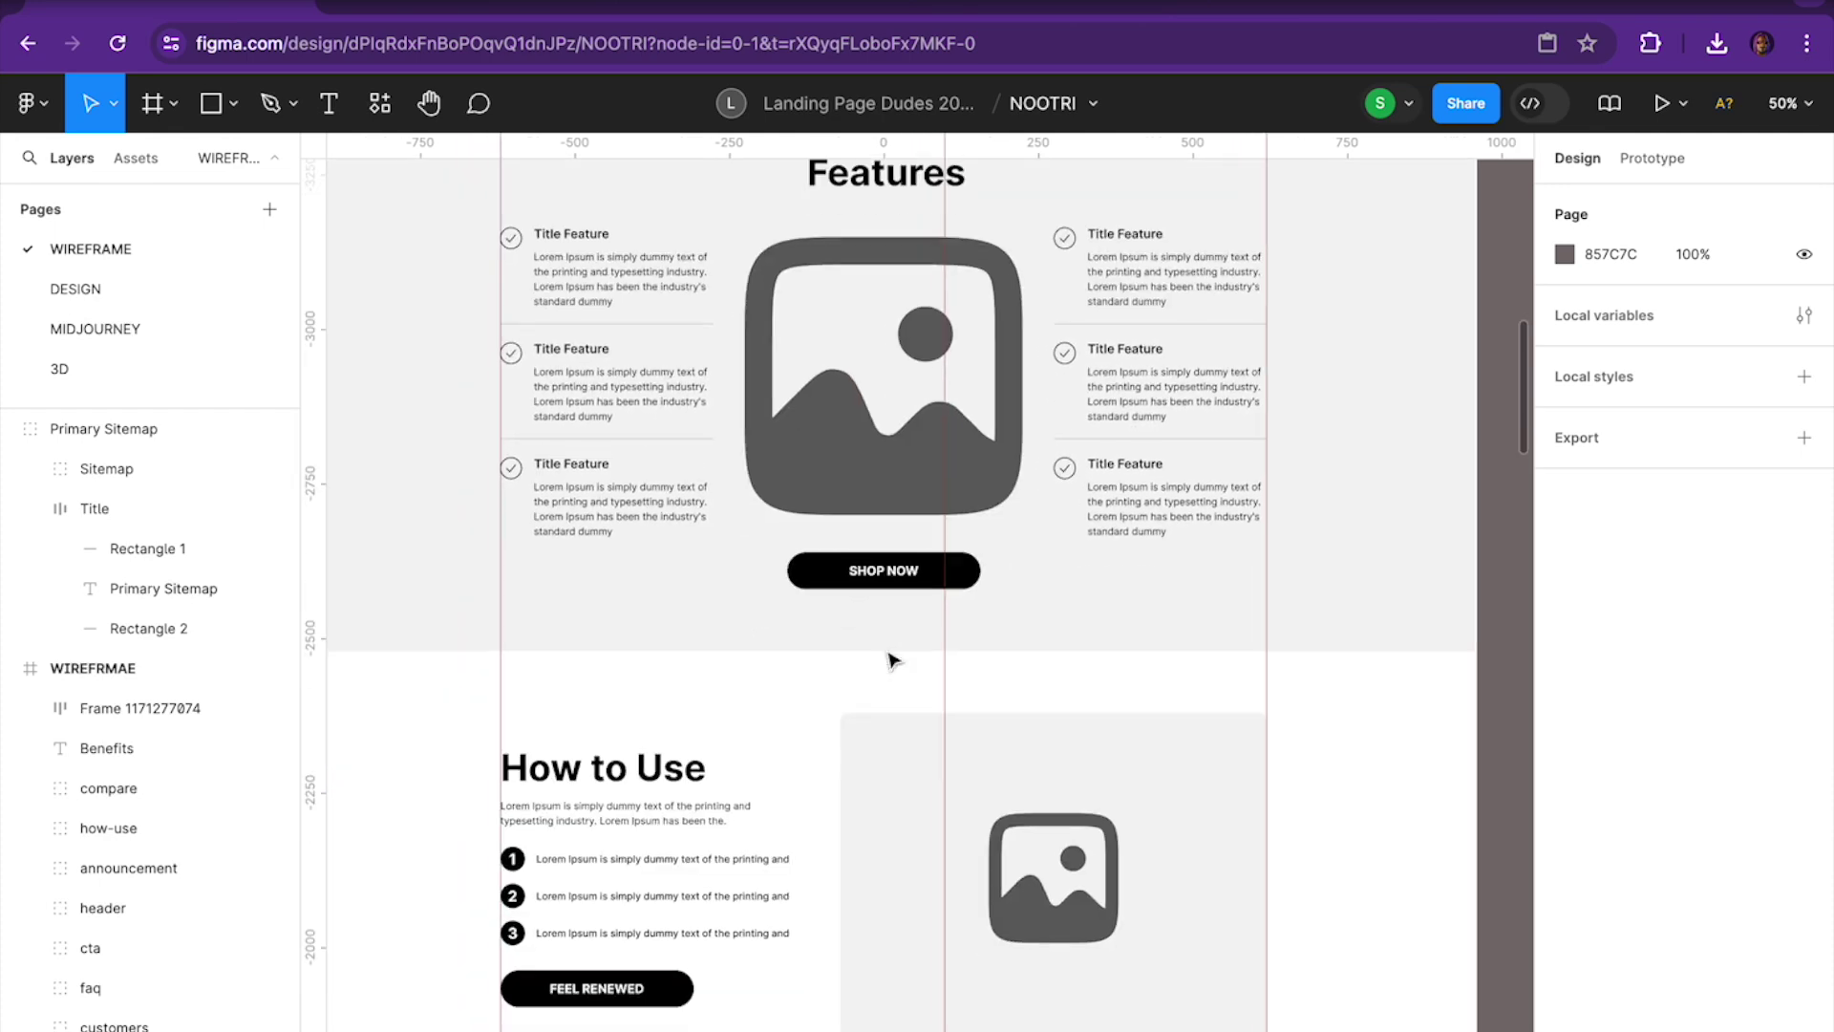
pyautogui.scroll(-9, 889, 659)
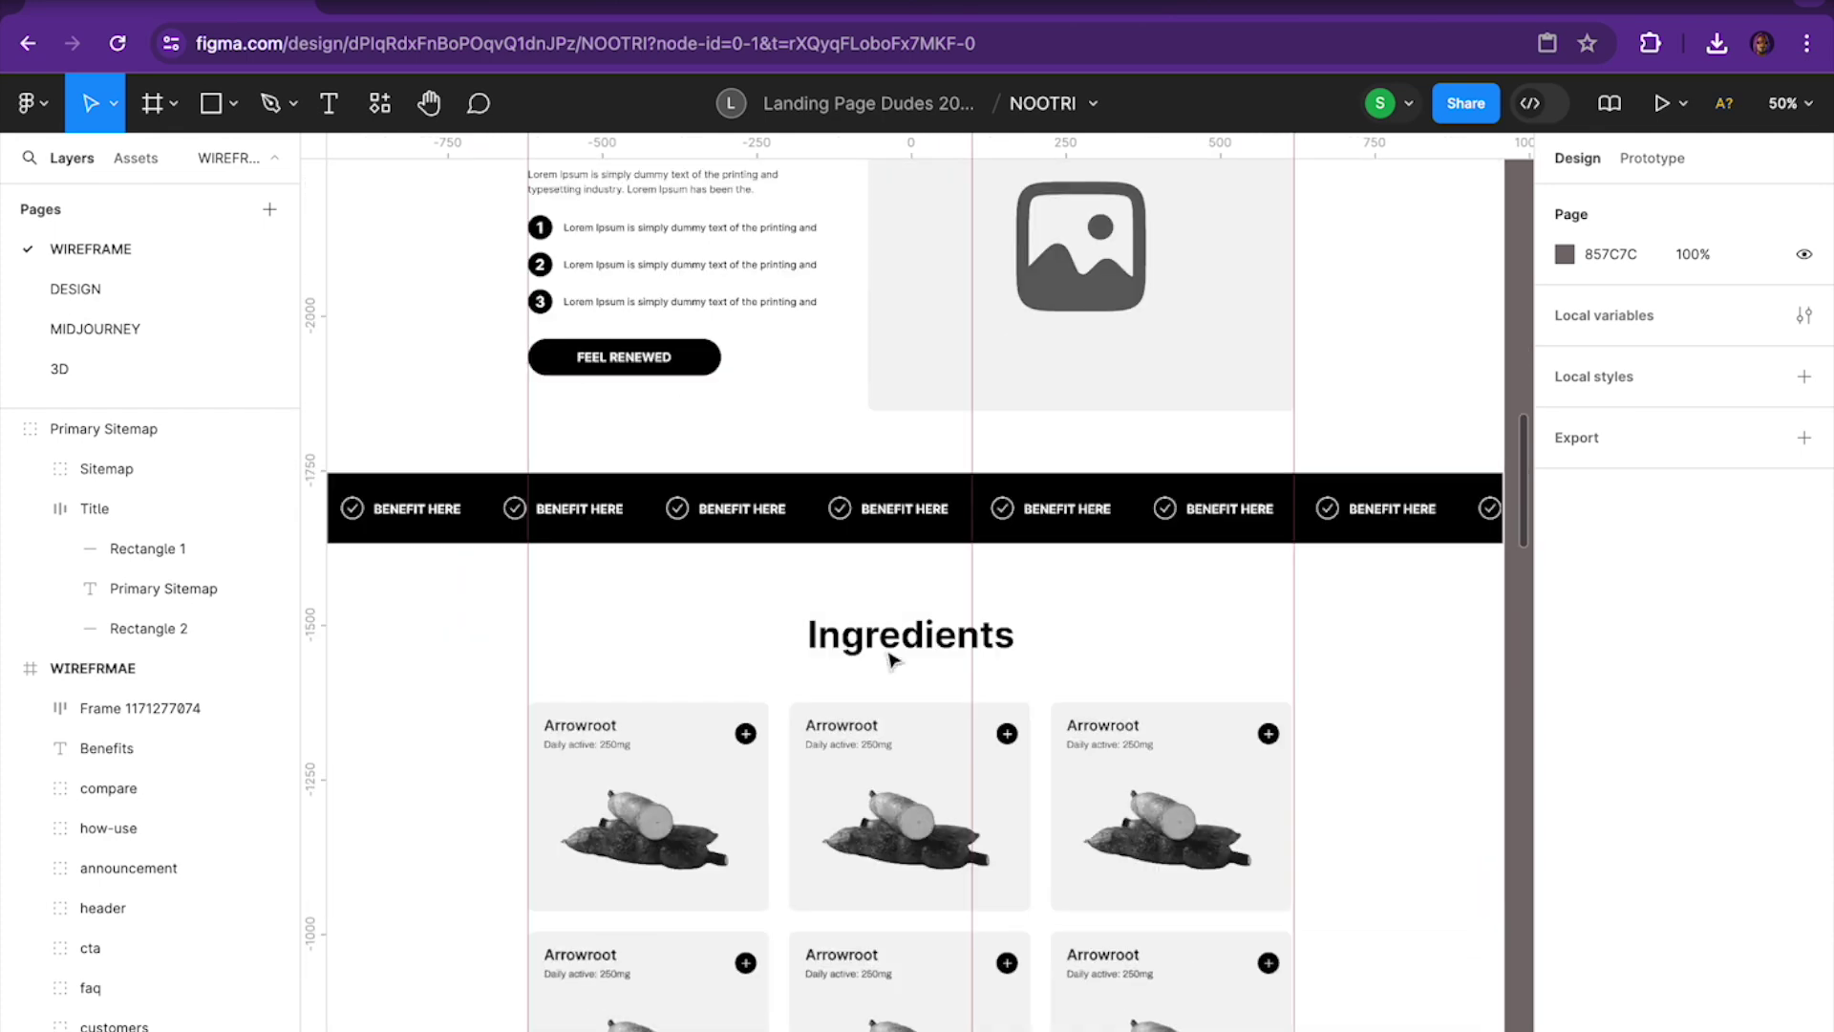
pyautogui.scroll(-15, 888, 659)
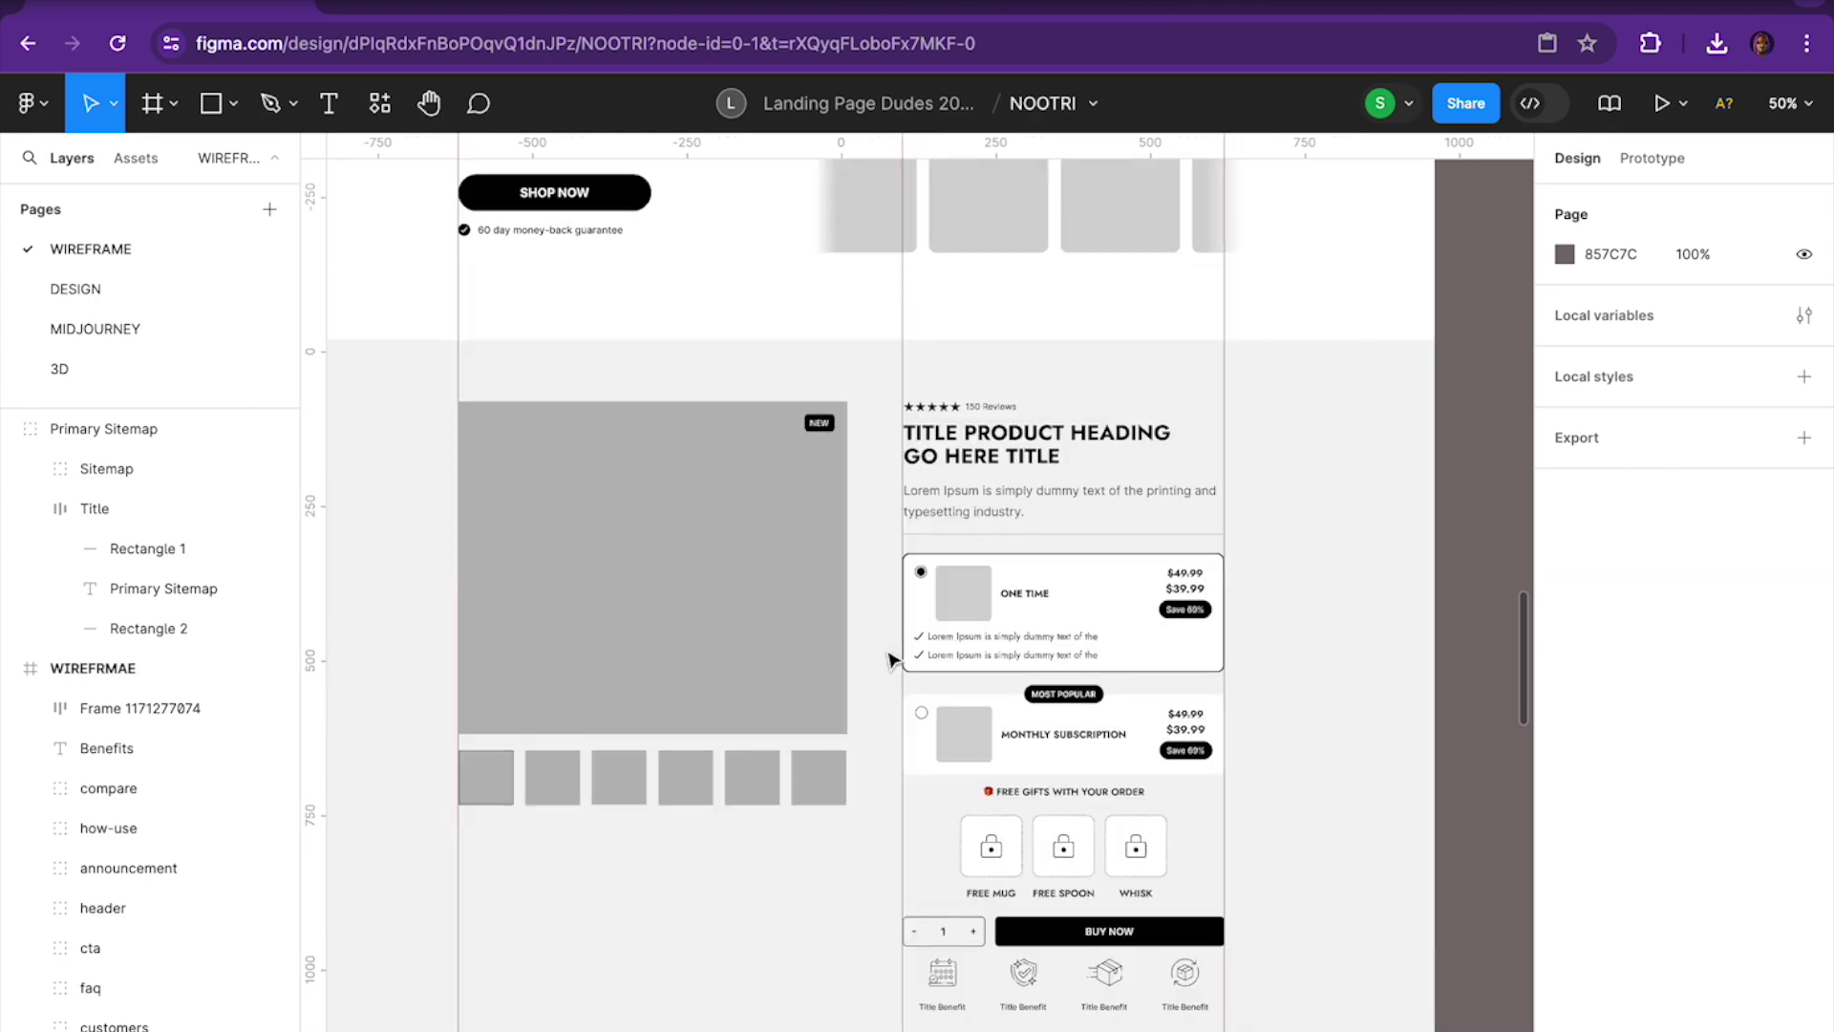
pyautogui.scroll(-2, 888, 660)
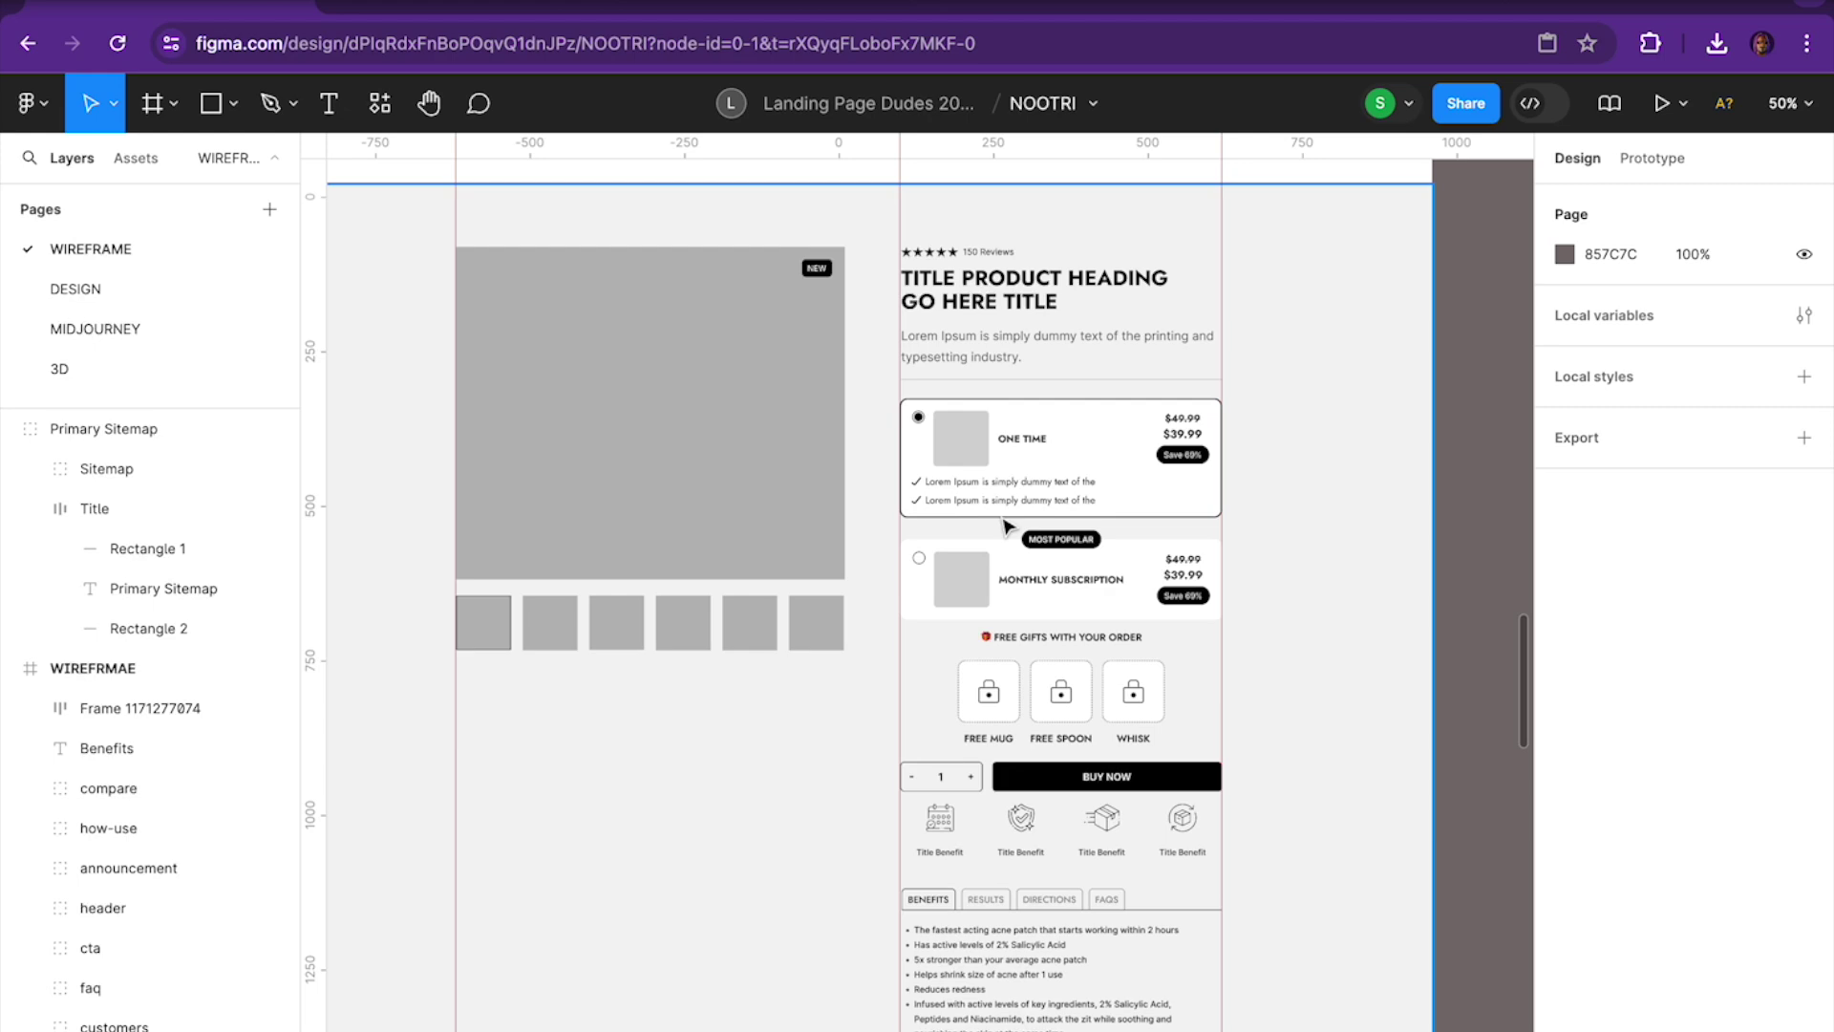
pyautogui.scroll(-18, 1005, 524)
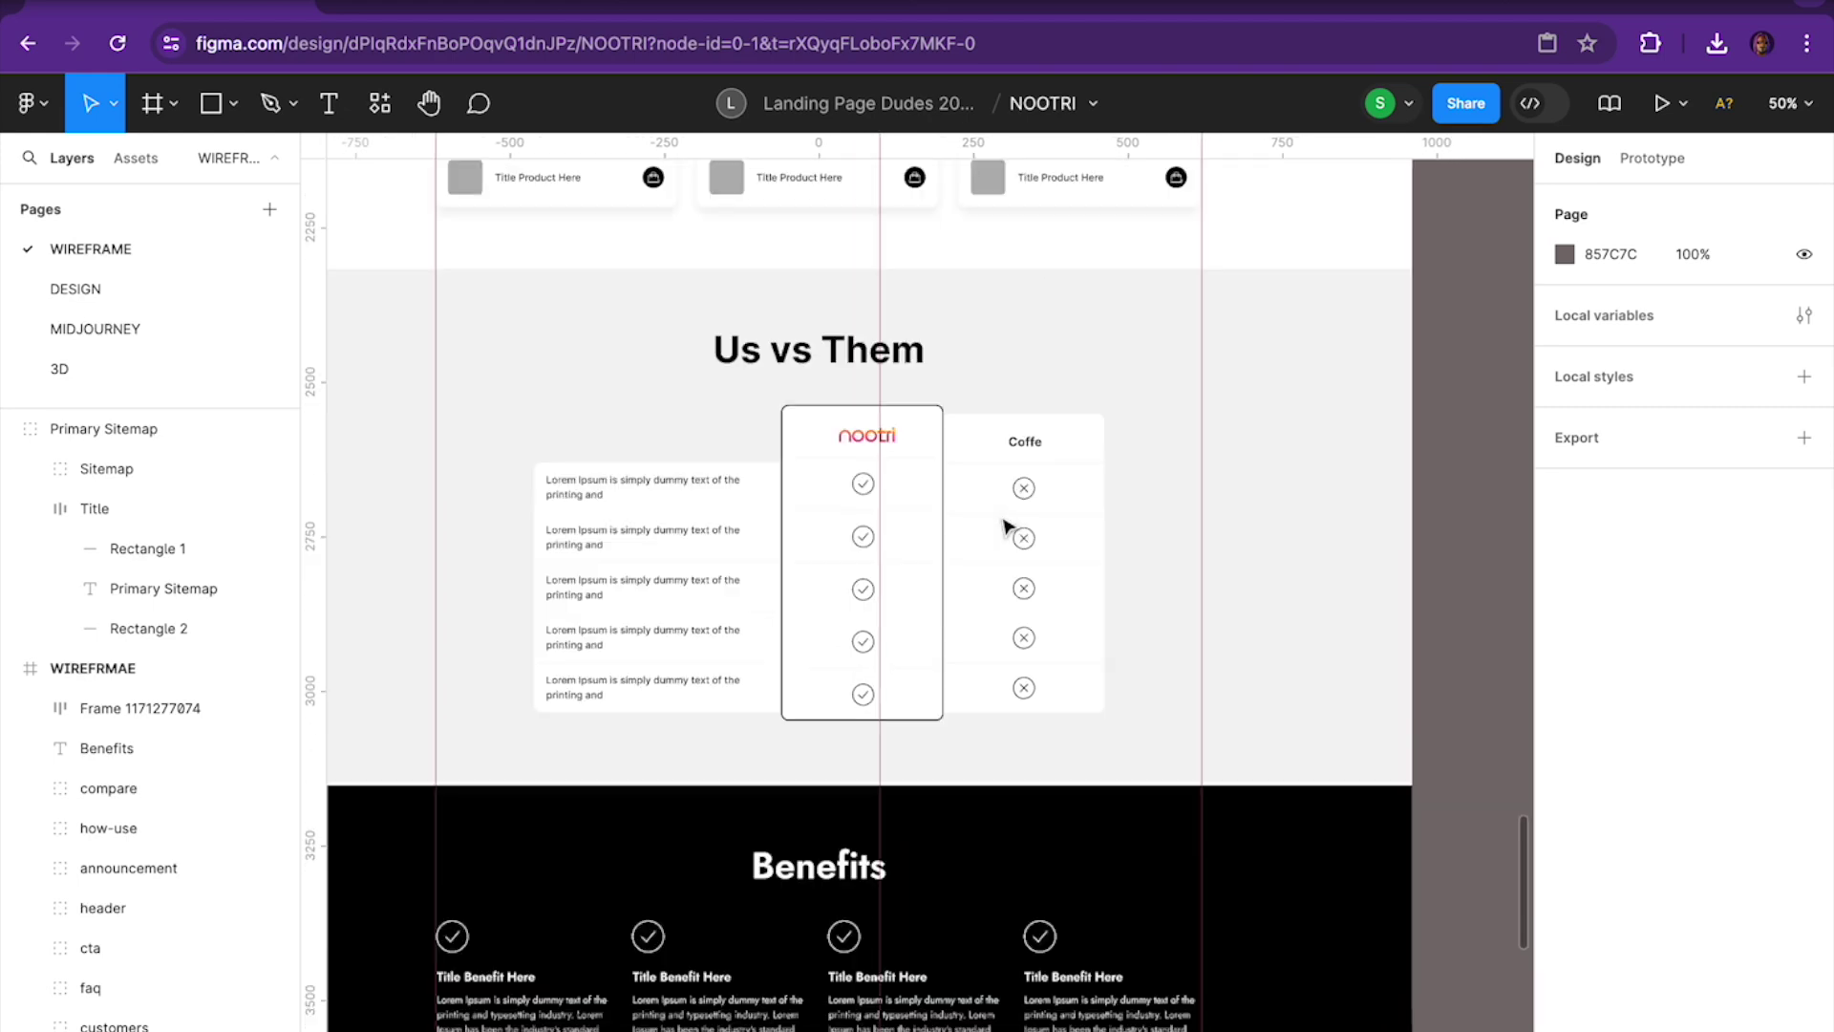
pyautogui.scroll(-2, 1005, 525)
pyautogui.scroll(5, 1005, 525)
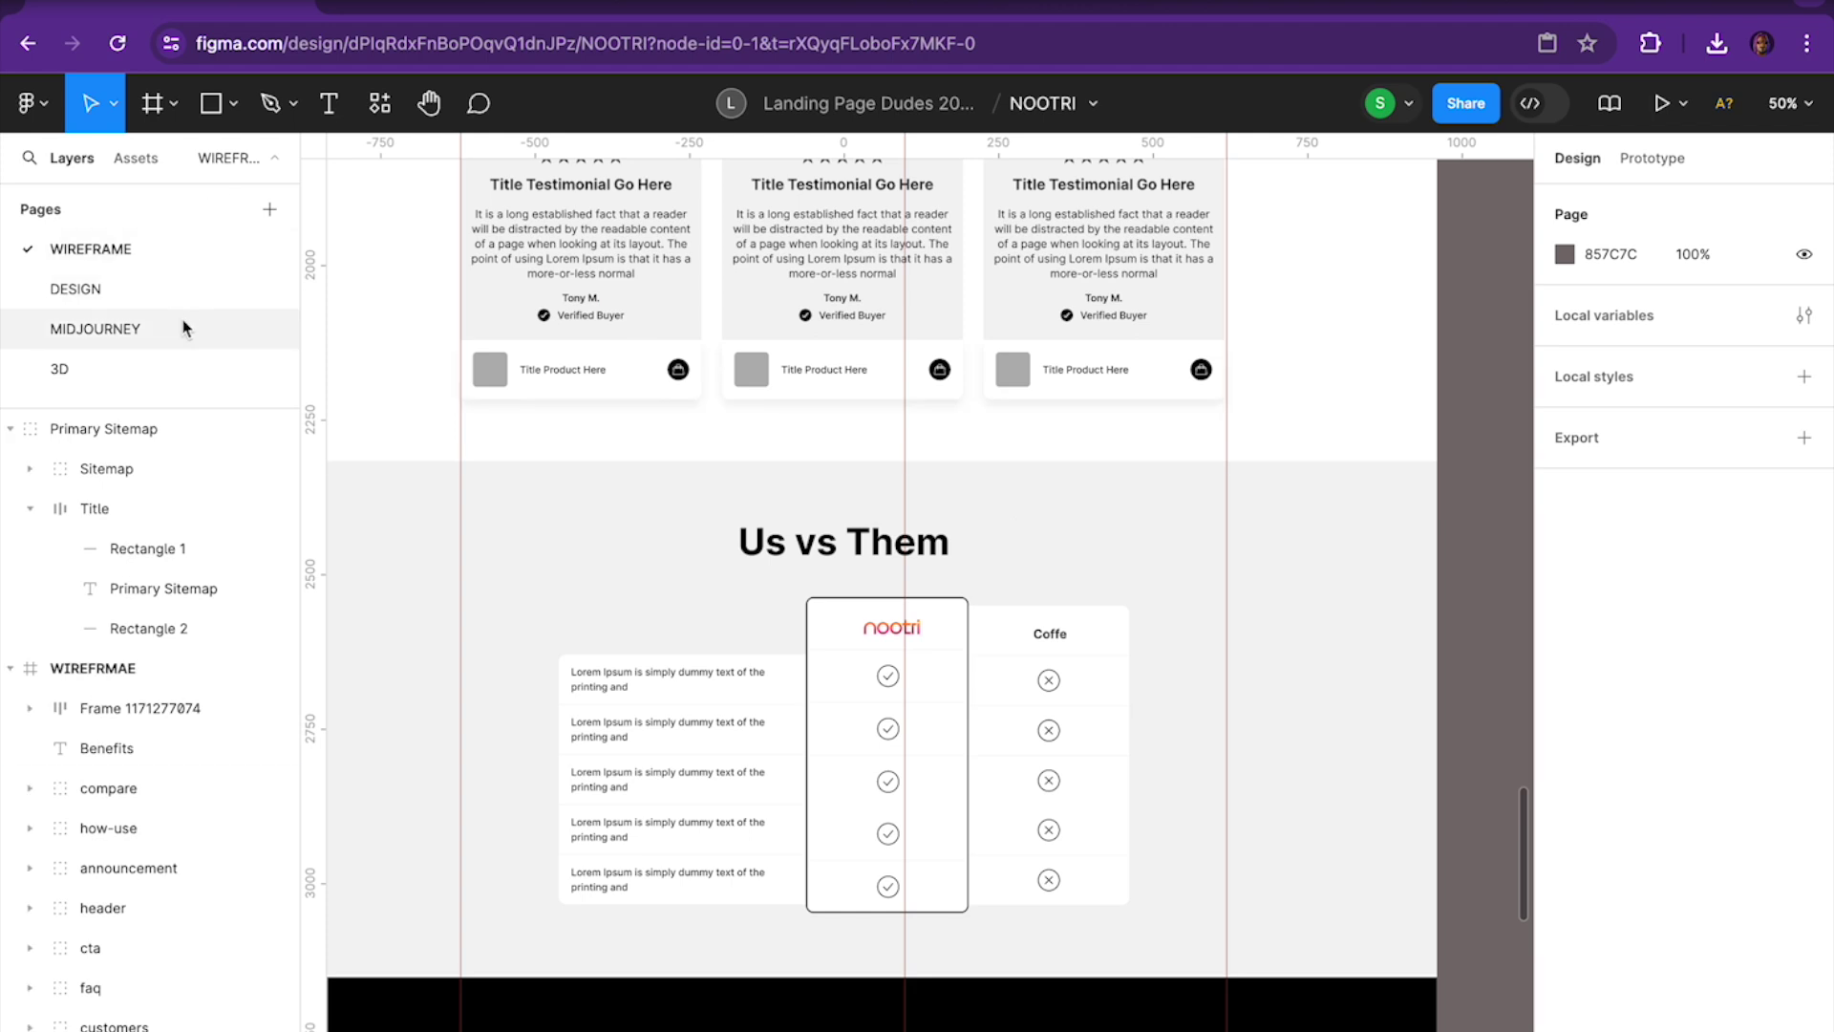
pyautogui.click(184, 328)
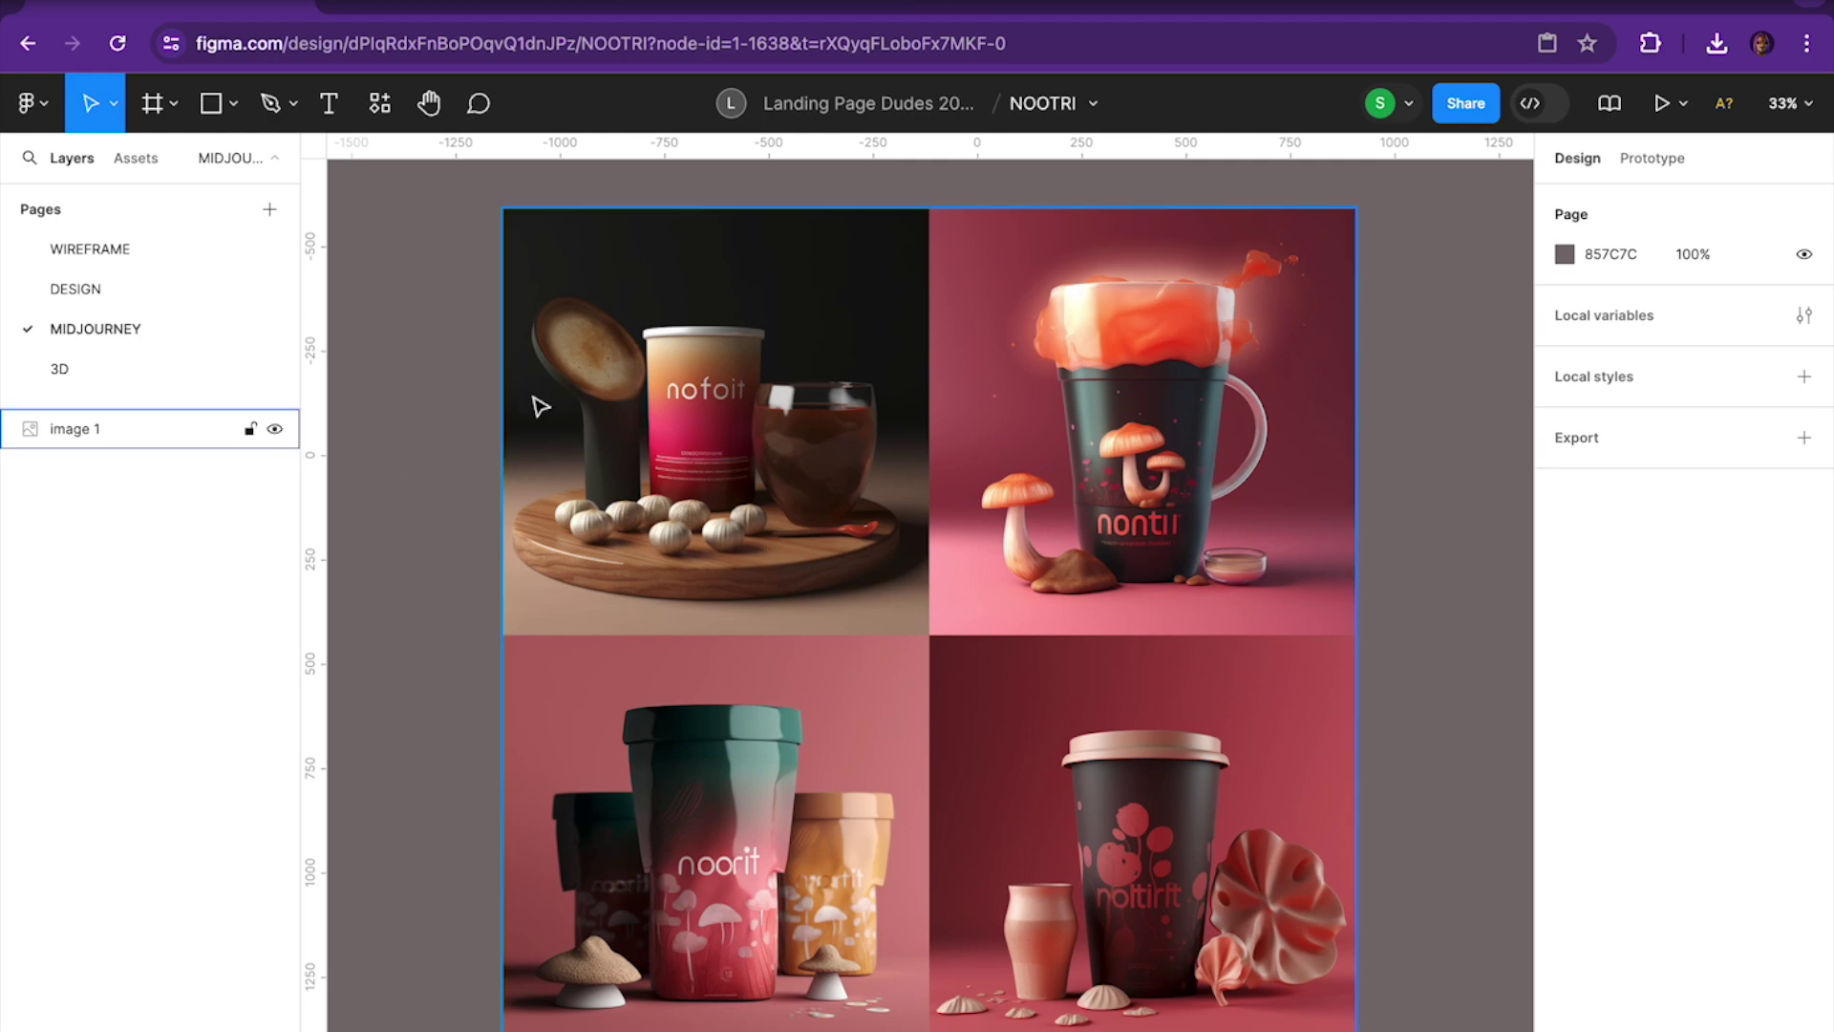
# Switch to the 3D page with the nootri pouch, box and lifestyle renders
pyautogui.click(151, 375)
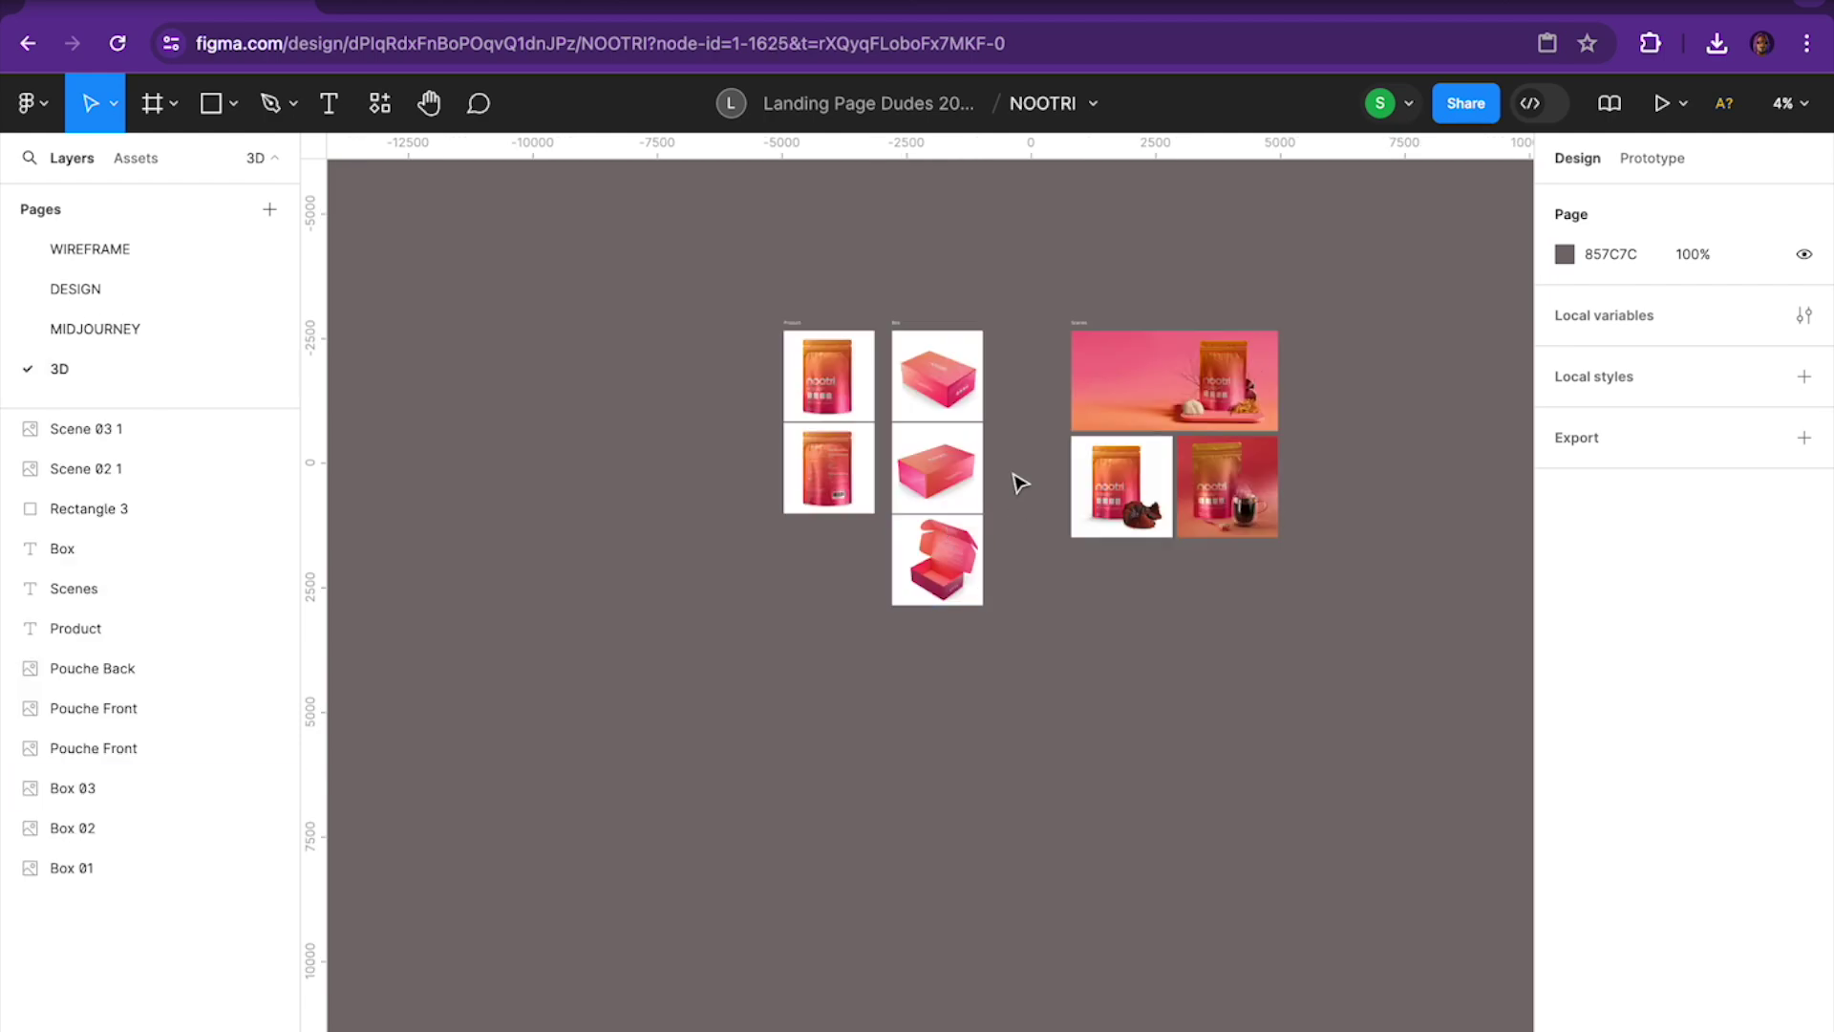
# Pan and zoom across the Product and Box renders up to the Scenes group
pyautogui.scroll(5, 904, 363)
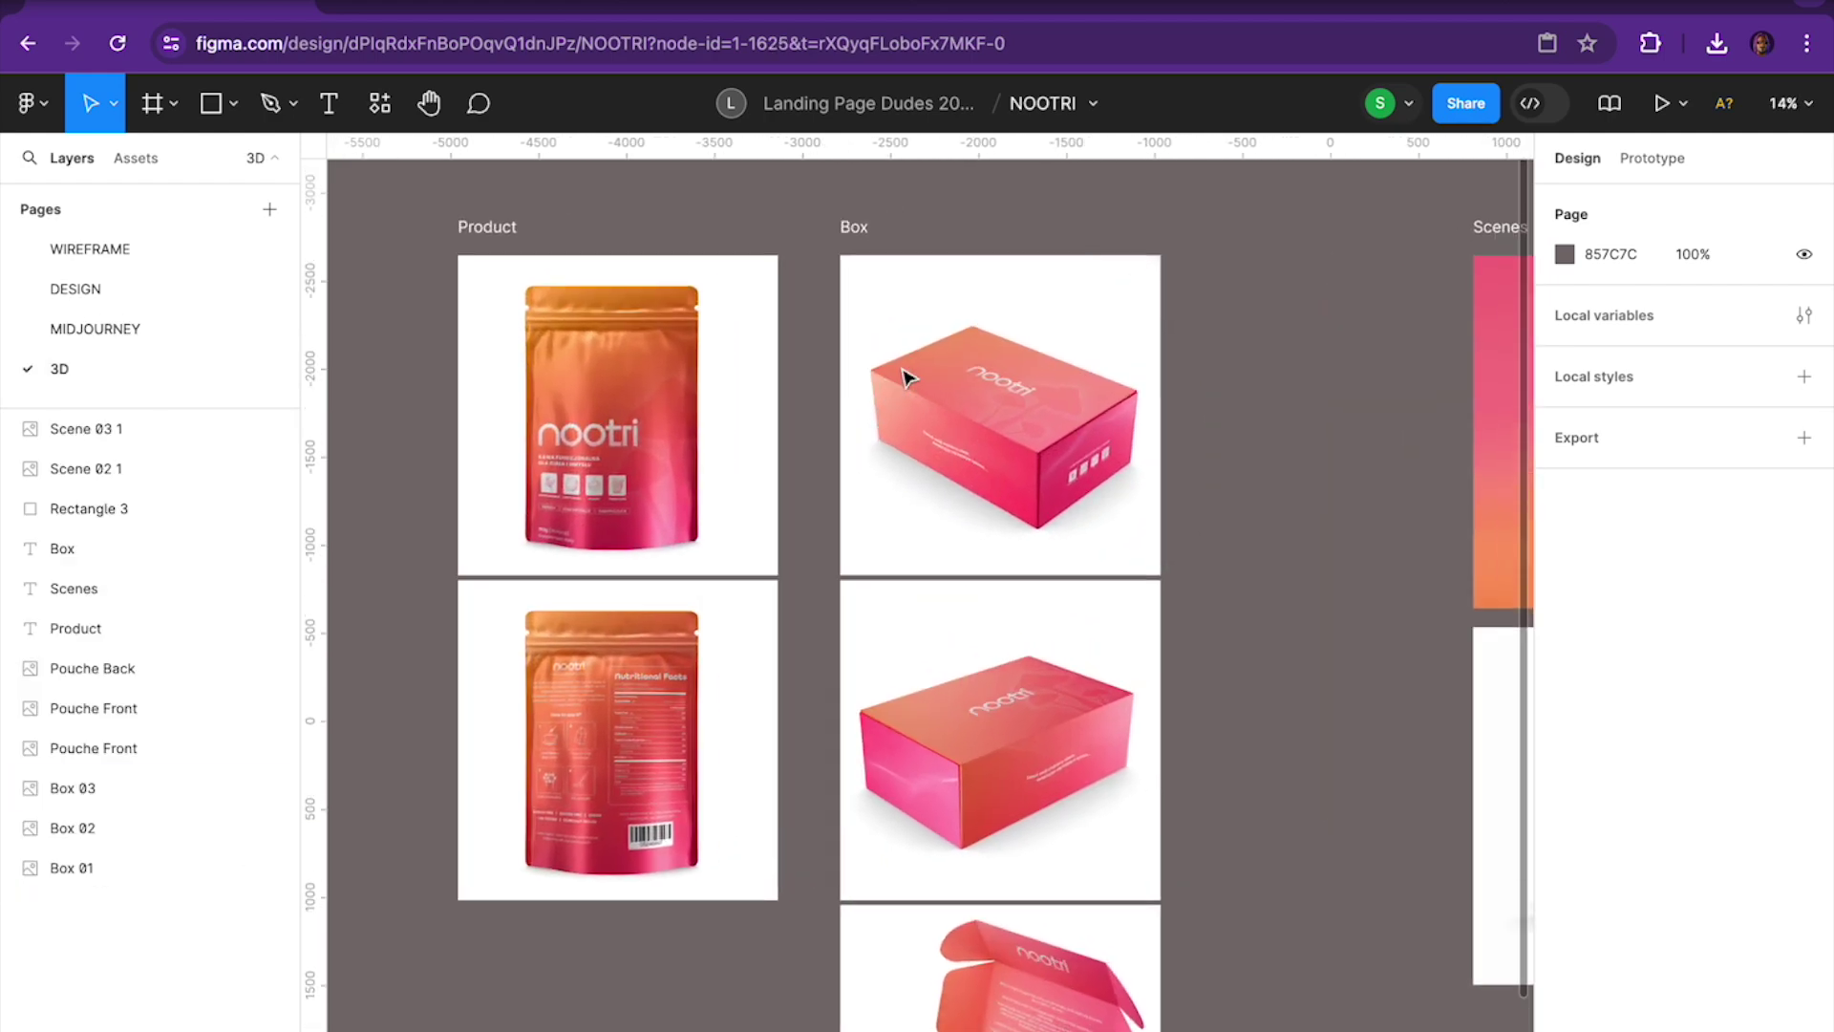
pyautogui.hscroll(-2, 905, 374)
pyautogui.scroll(3, 741, 392)
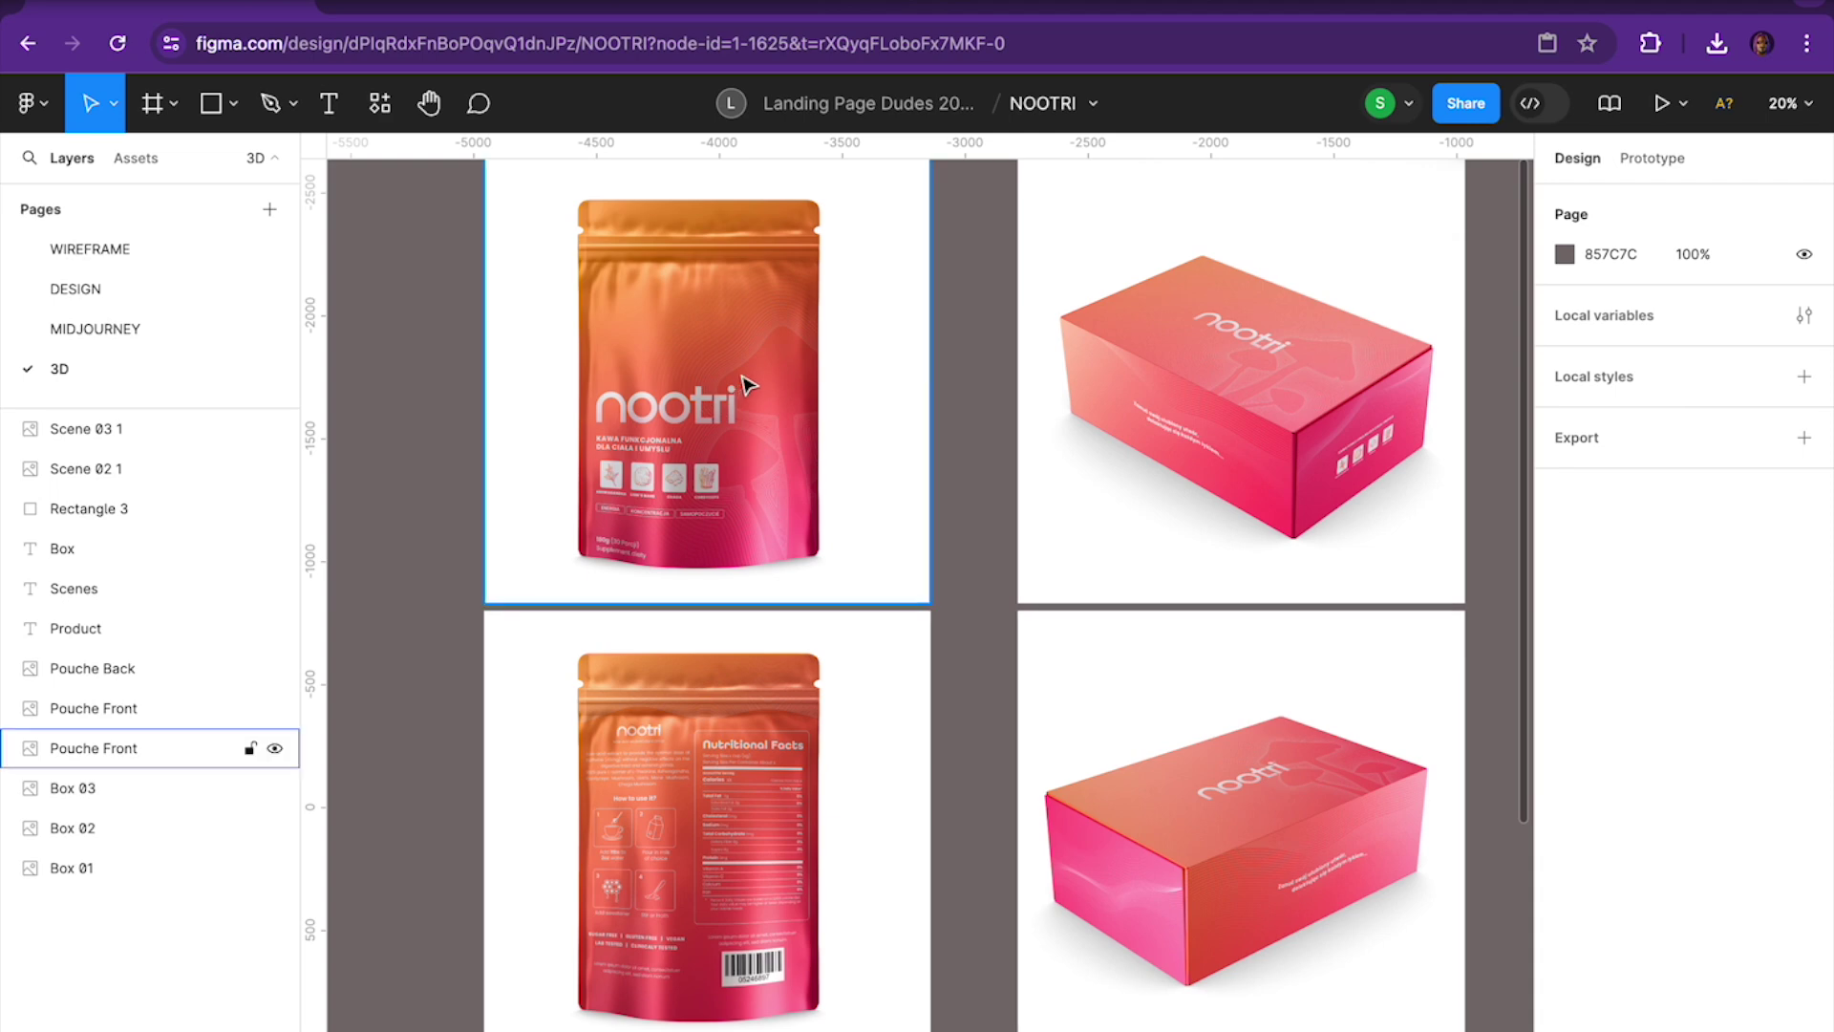
pyautogui.scroll(5, 669, 390)
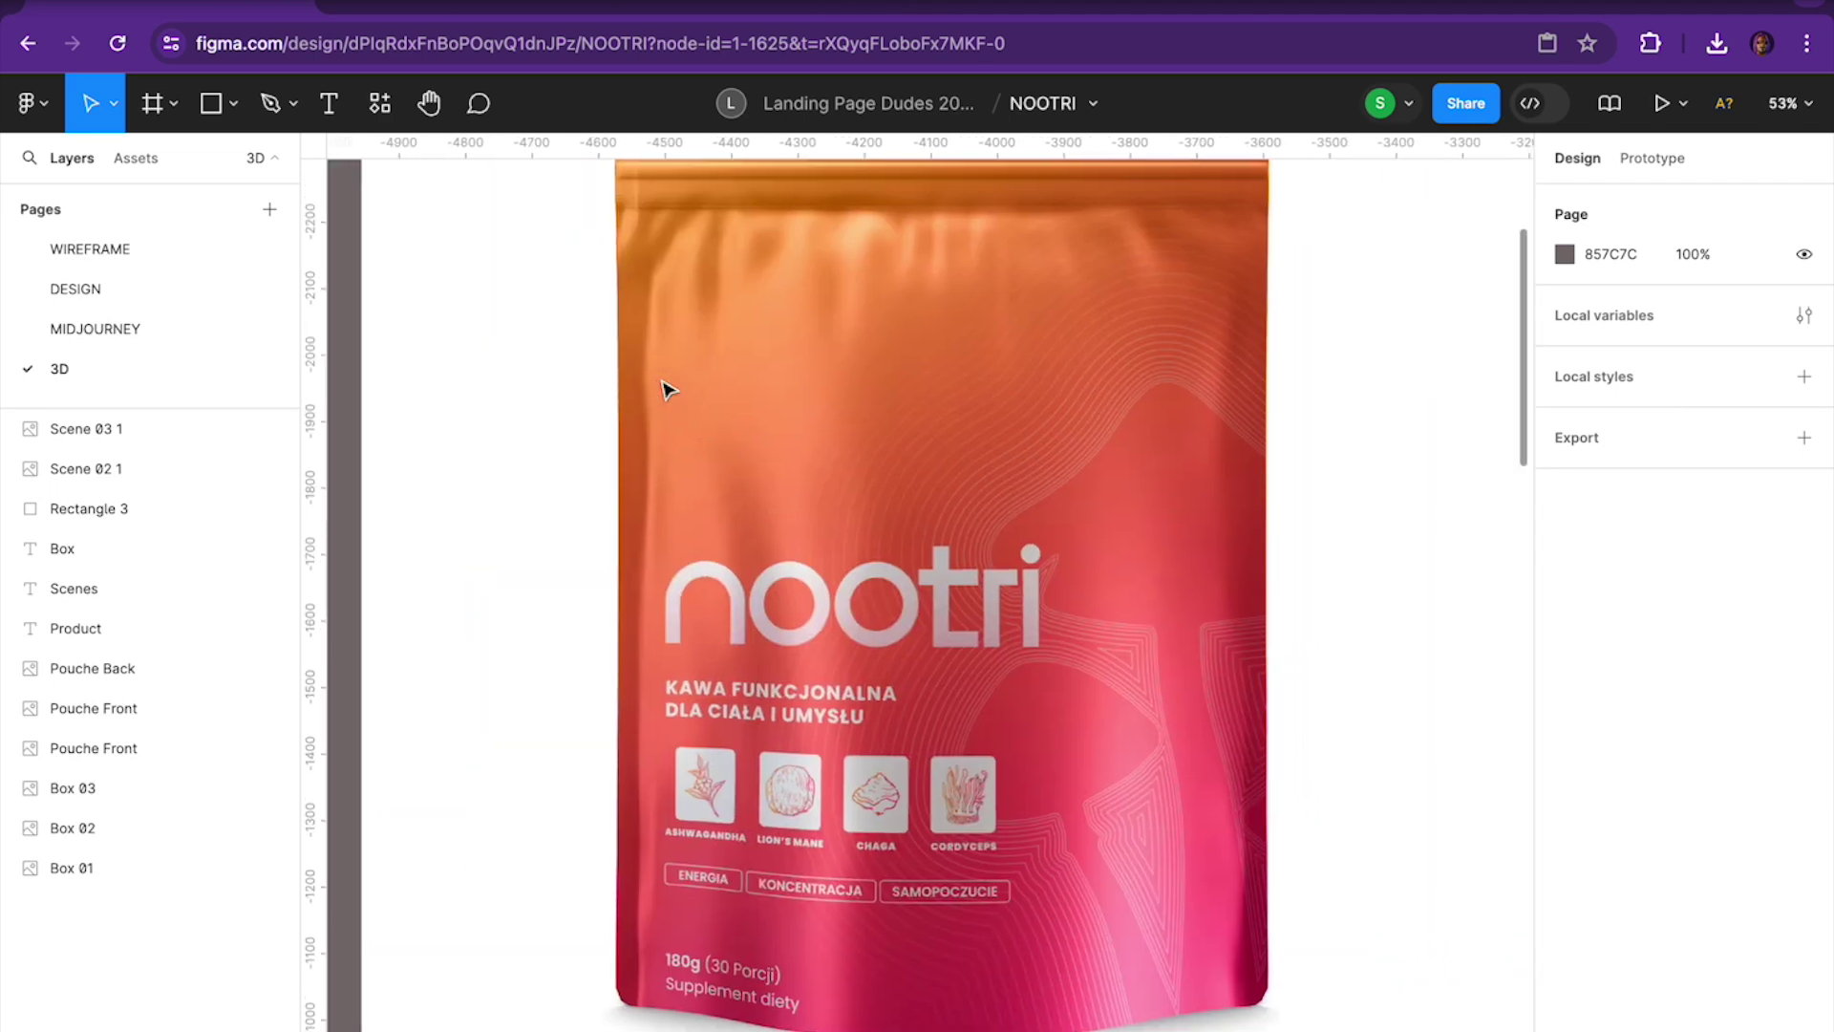
pyautogui.hscroll(-1, 669, 390)
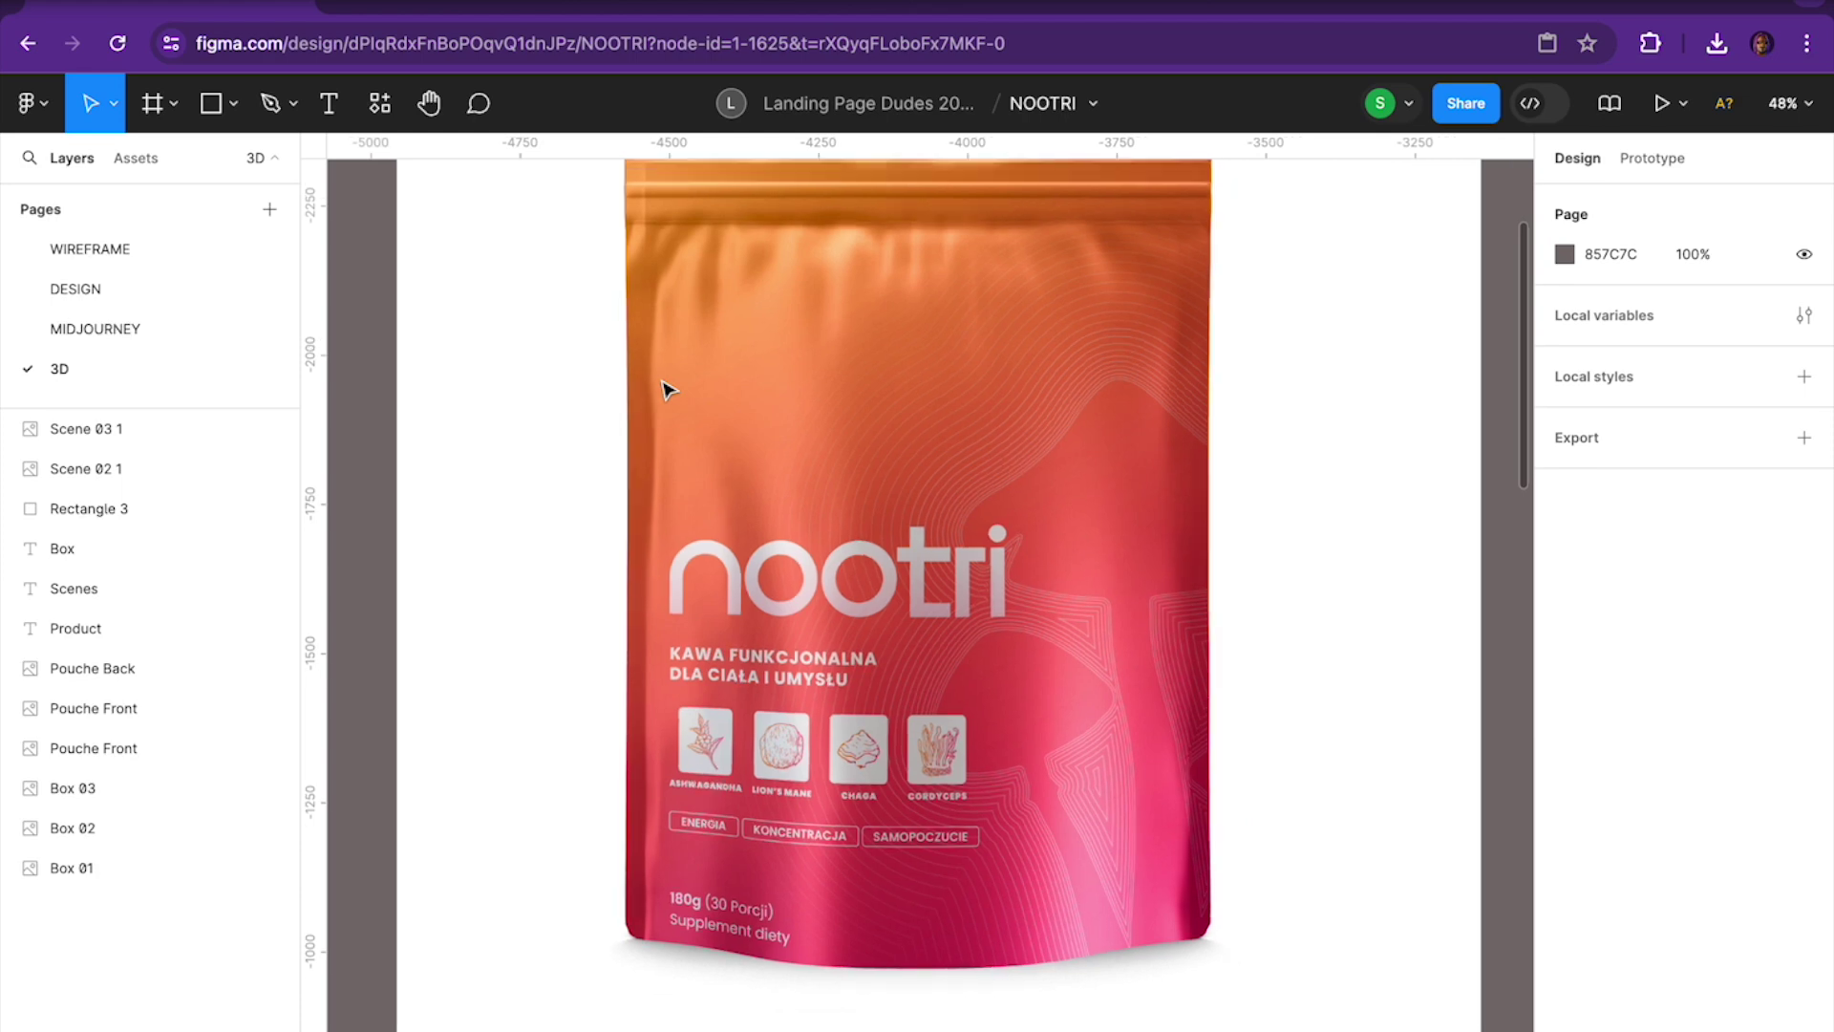
pyautogui.scroll(-3, 669, 390)
pyautogui.scroll(-1, 669, 390)
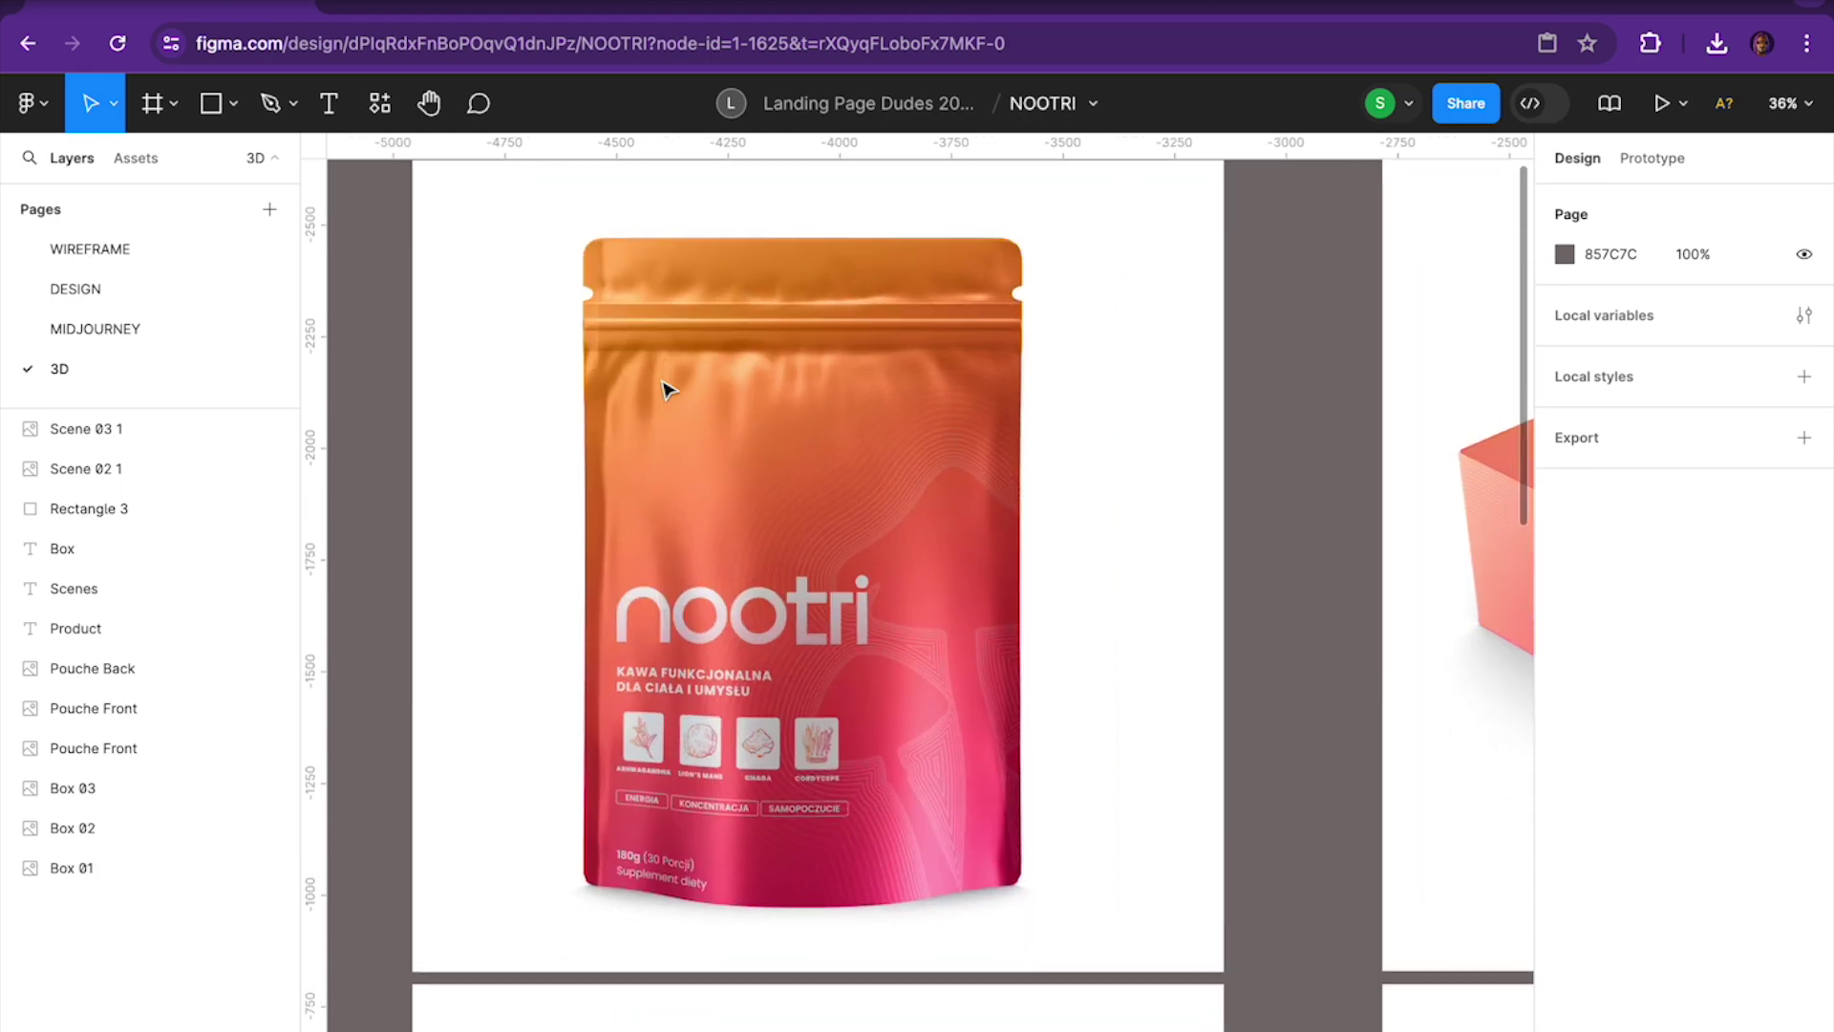
pyautogui.scroll(-10, 676, 439)
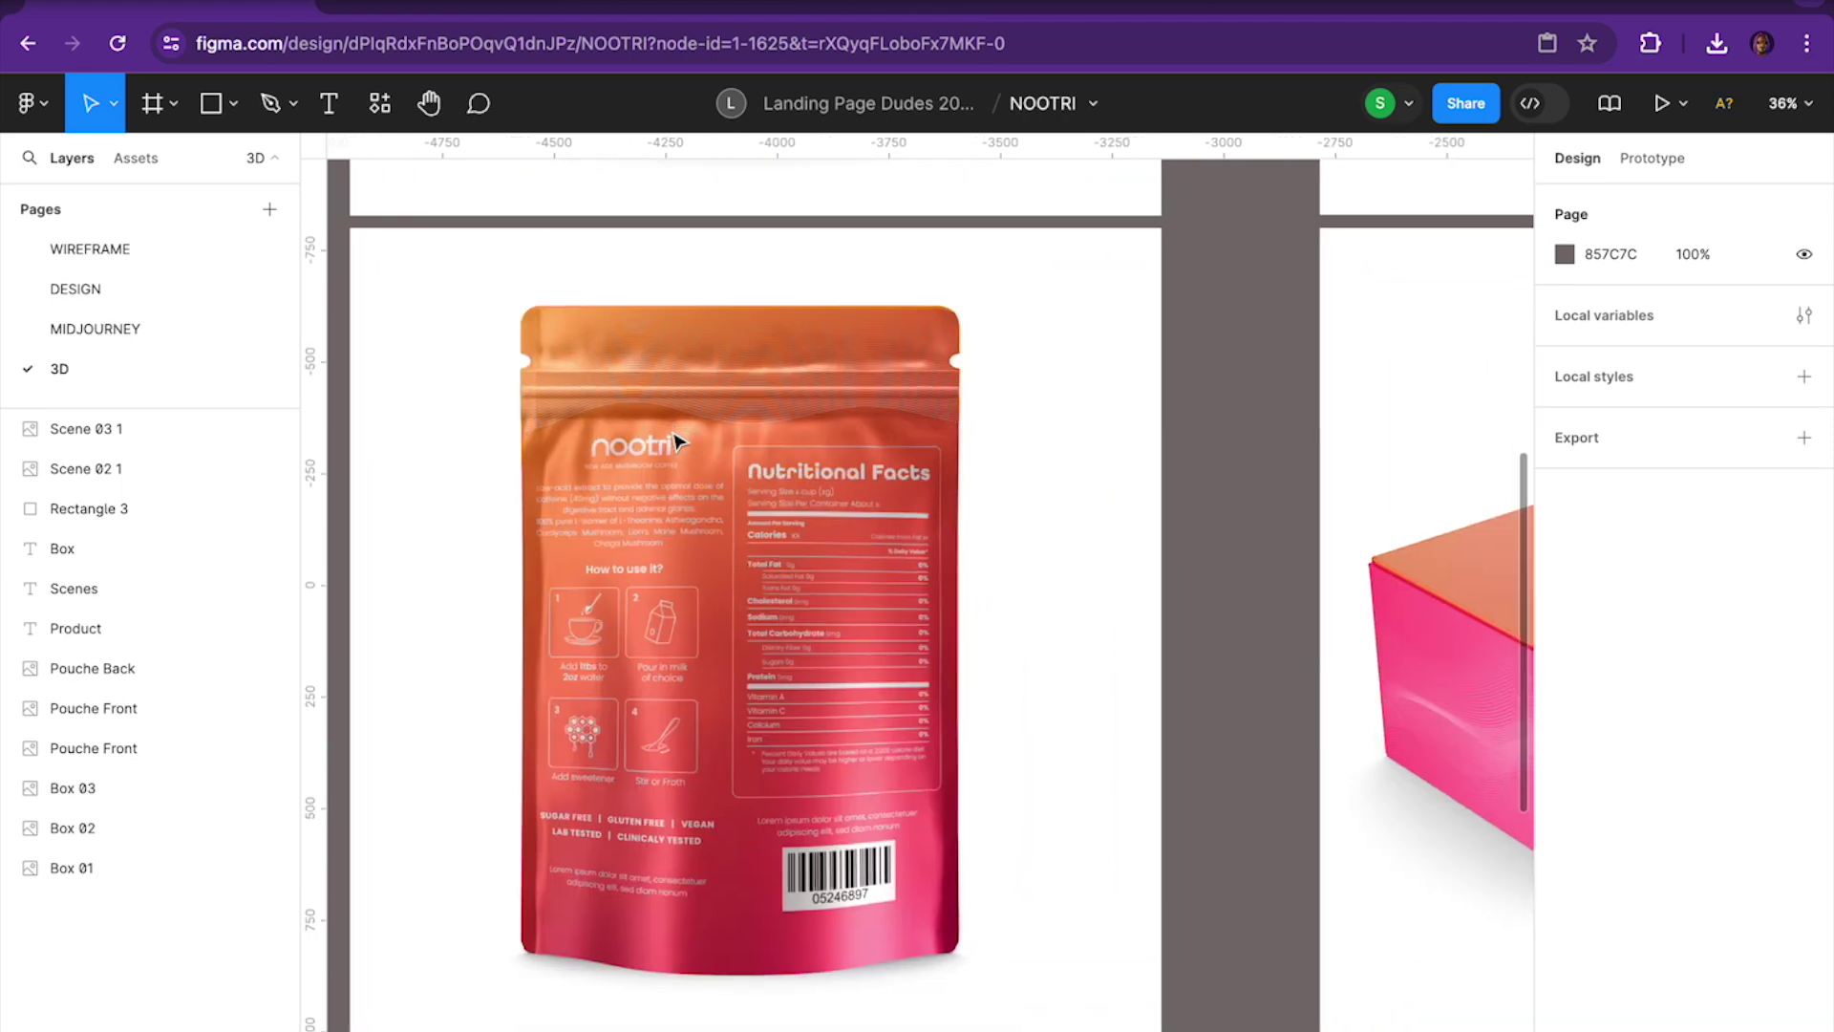
pyautogui.scroll(3, 720, 565)
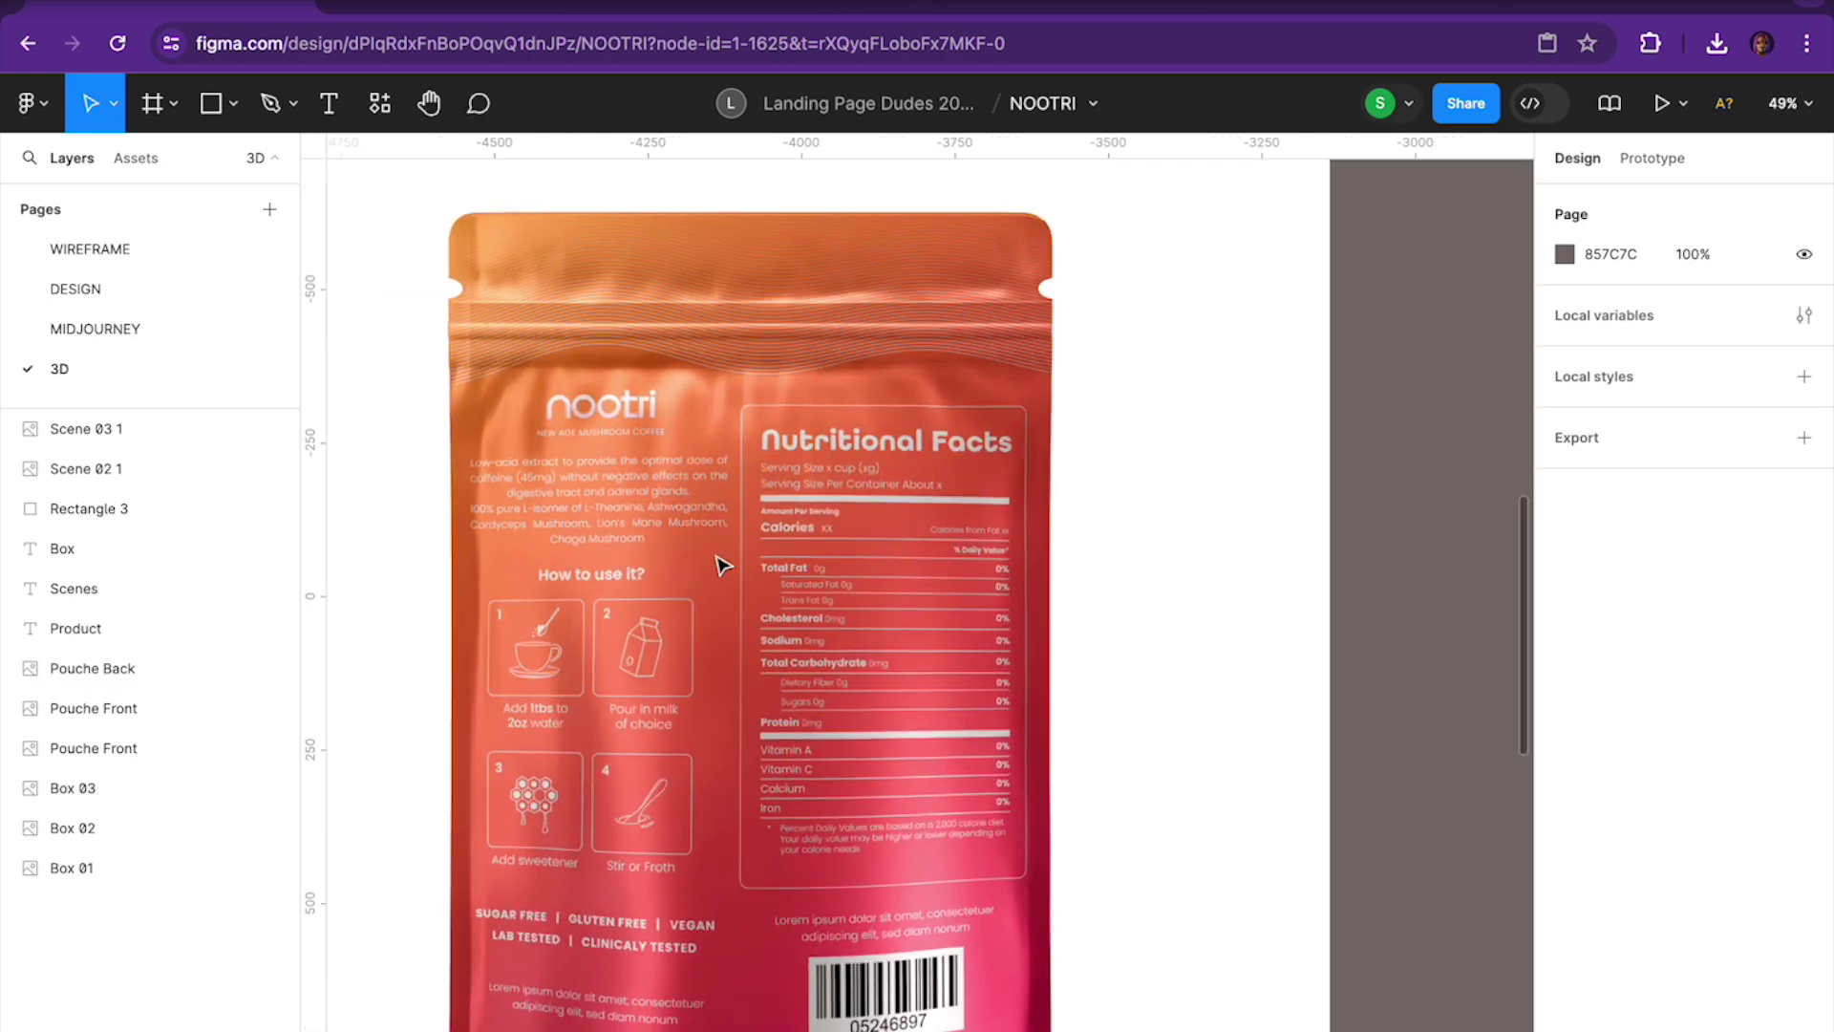
pyautogui.scroll(-3, 720, 564)
pyautogui.hscroll(5, 721, 564)
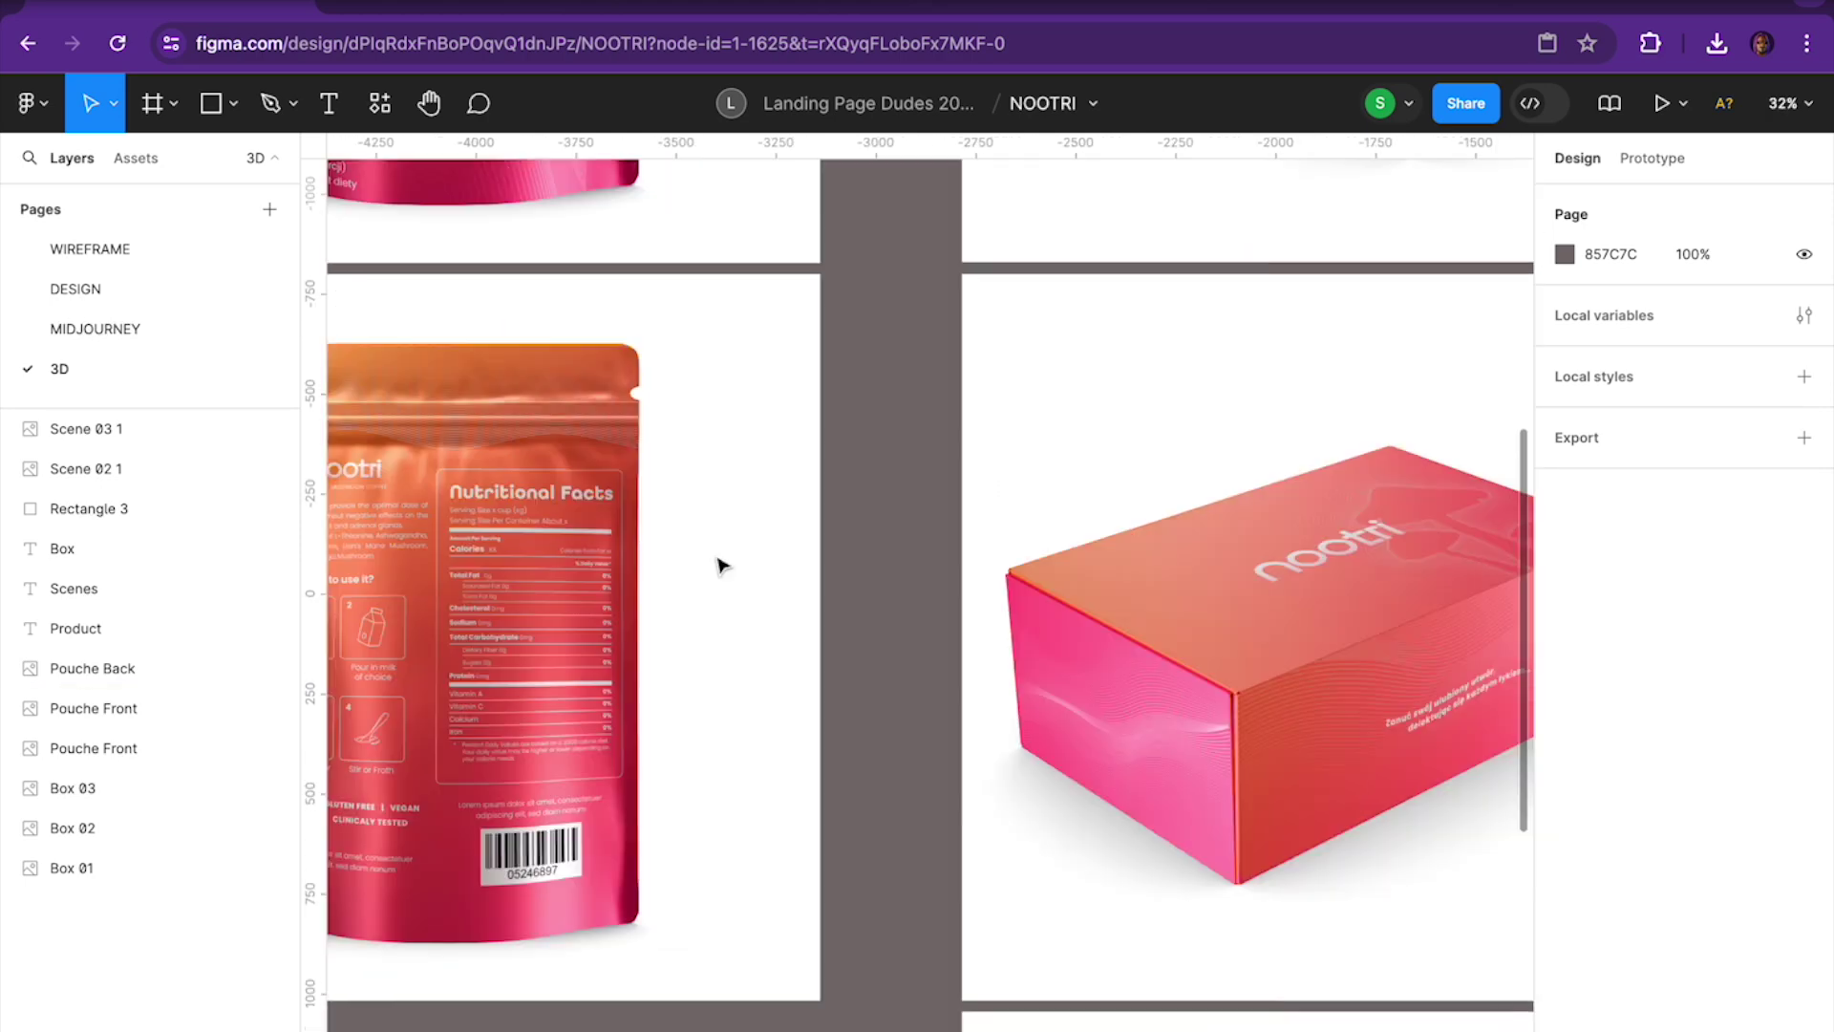
pyautogui.scroll(5, 720, 565)
pyautogui.scroll(4, 721, 564)
pyautogui.hscroll(1, 720, 565)
pyautogui.scroll(-2, 720, 565)
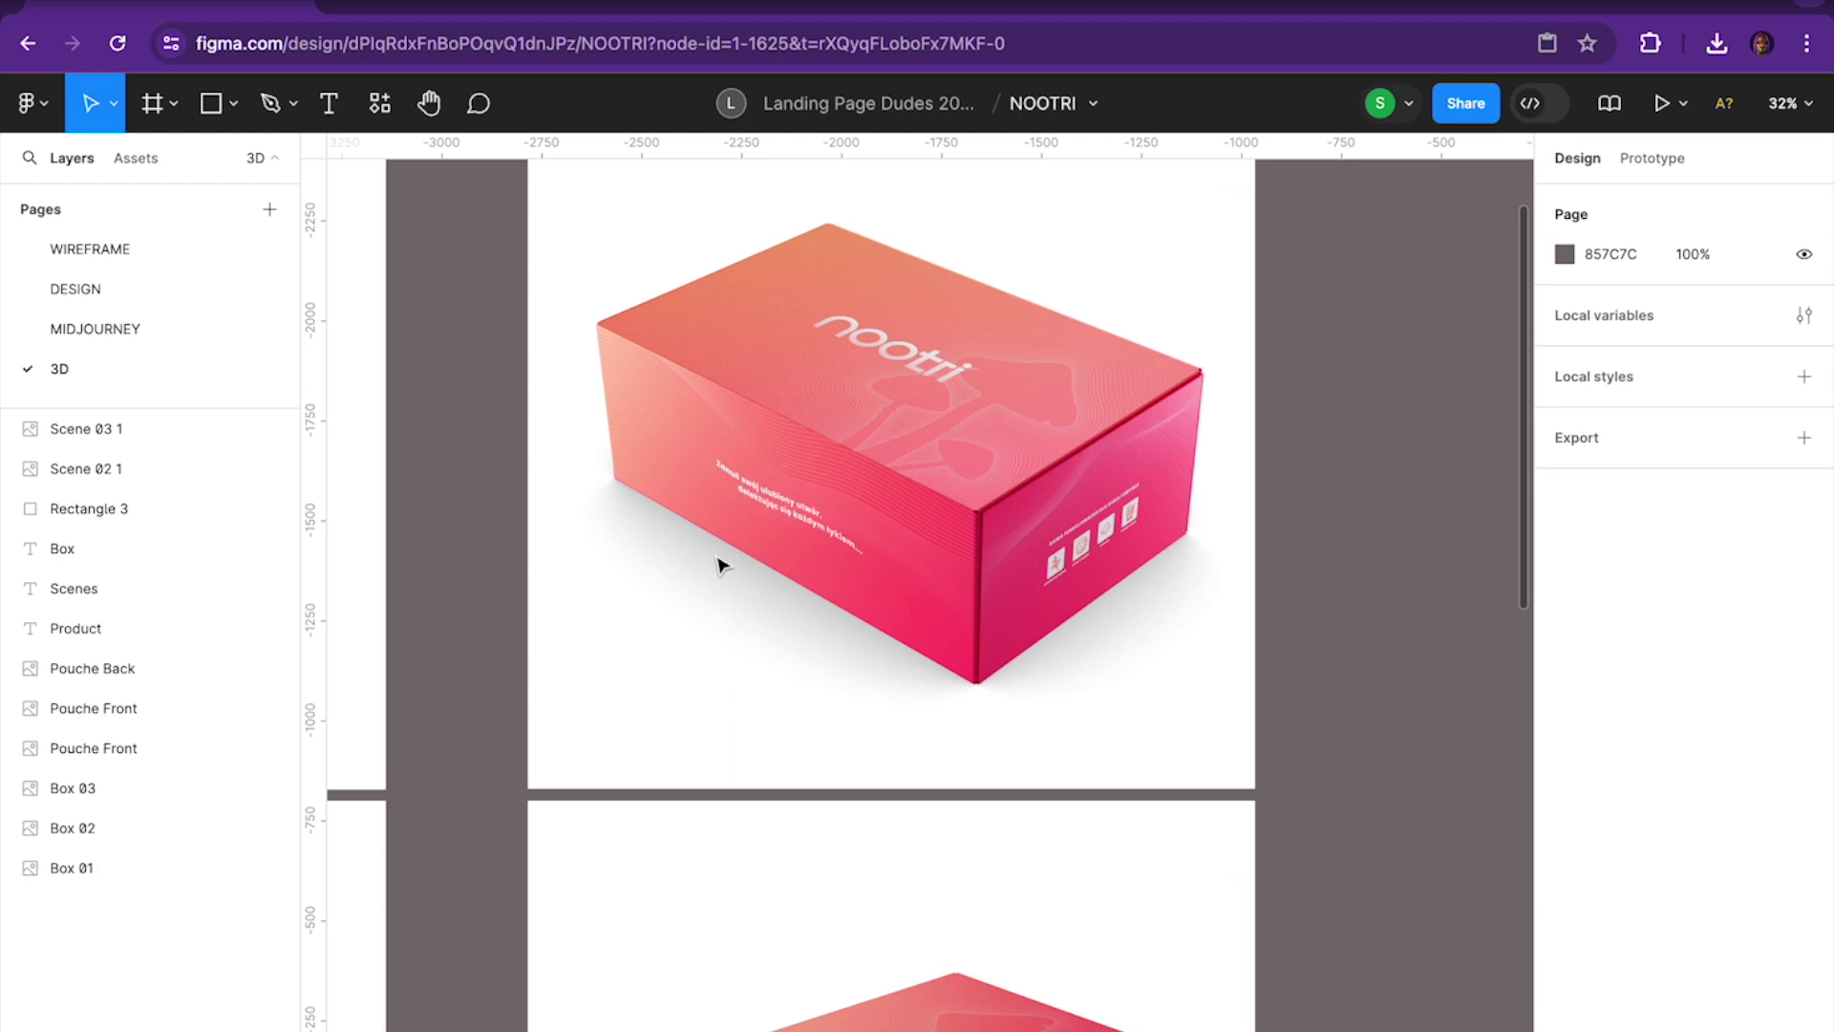
pyautogui.scroll(-10, 720, 565)
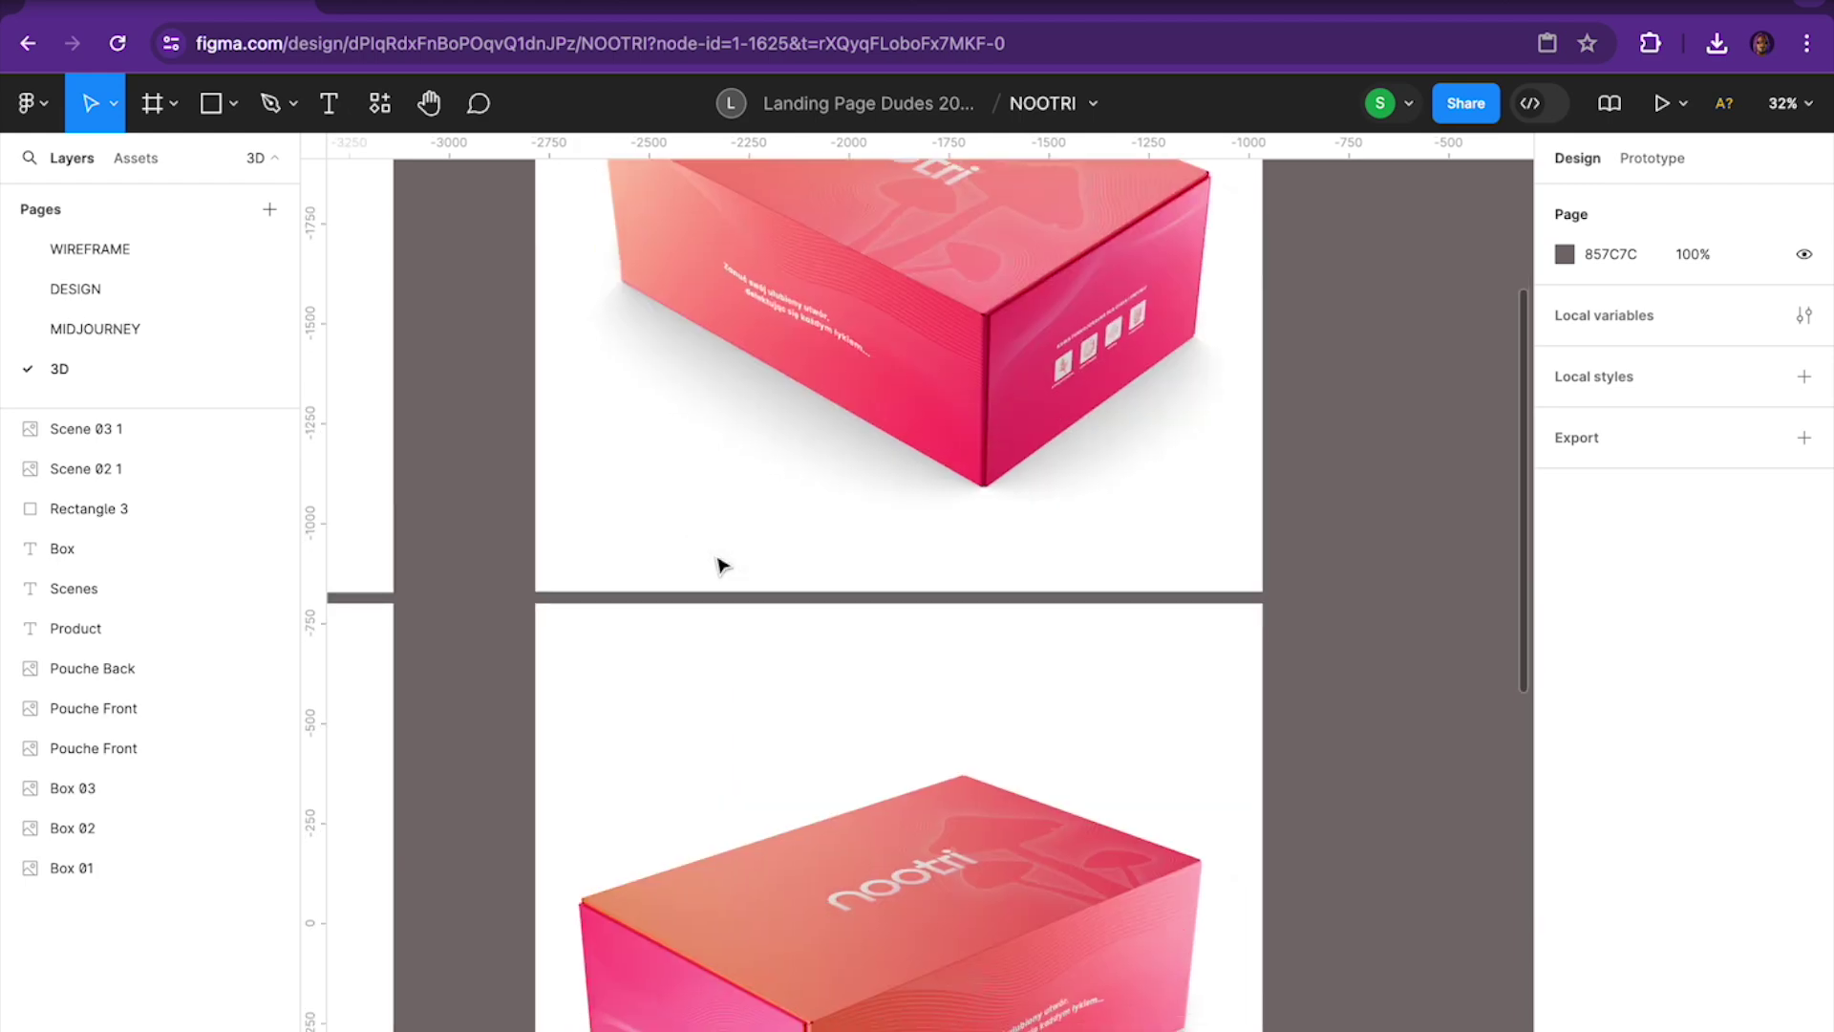
pyautogui.keyDown('ctrl'); pyautogui.scroll(-3, 720, 564); pyautogui.keyUp('ctrl')
pyautogui.hscroll(6, 720, 564)
pyautogui.scroll(4, 720, 565)
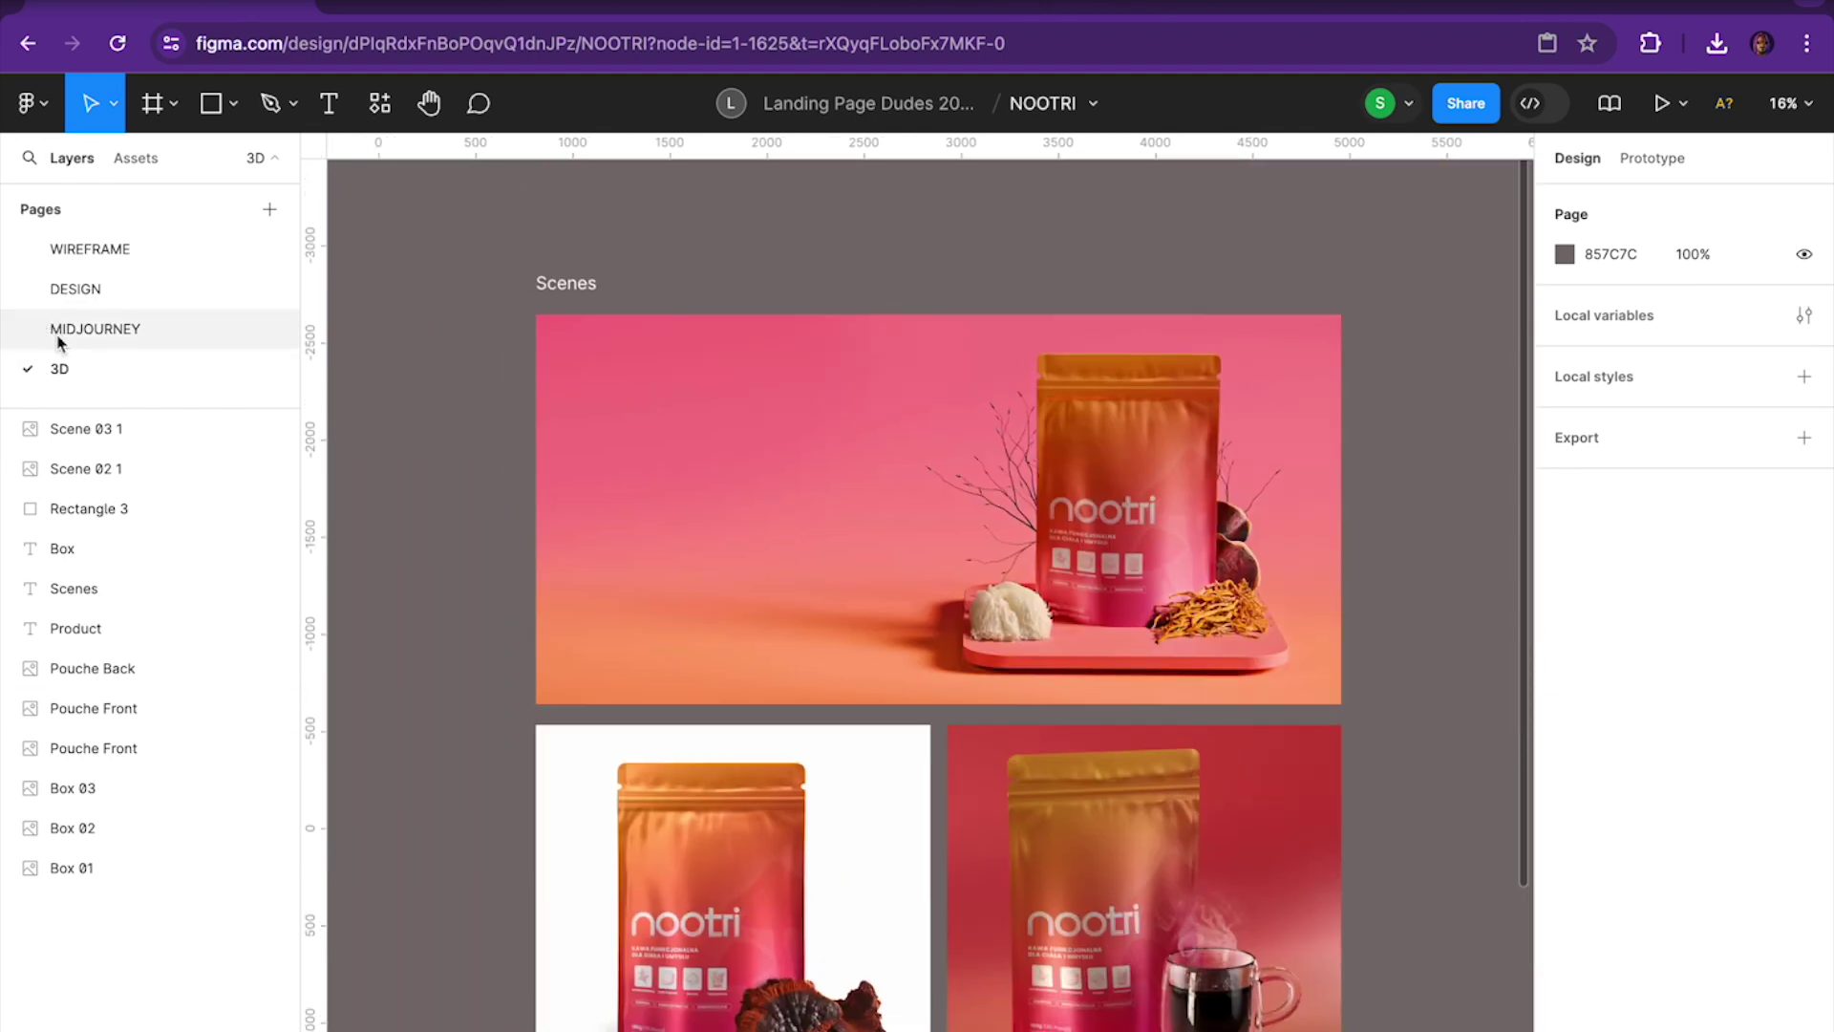
# Flip to MIDJOURNEY and back to 3D, then zoom into the Scenes pouch-on-tray render
pyautogui.click(95, 330)
pyautogui.click(95, 371)
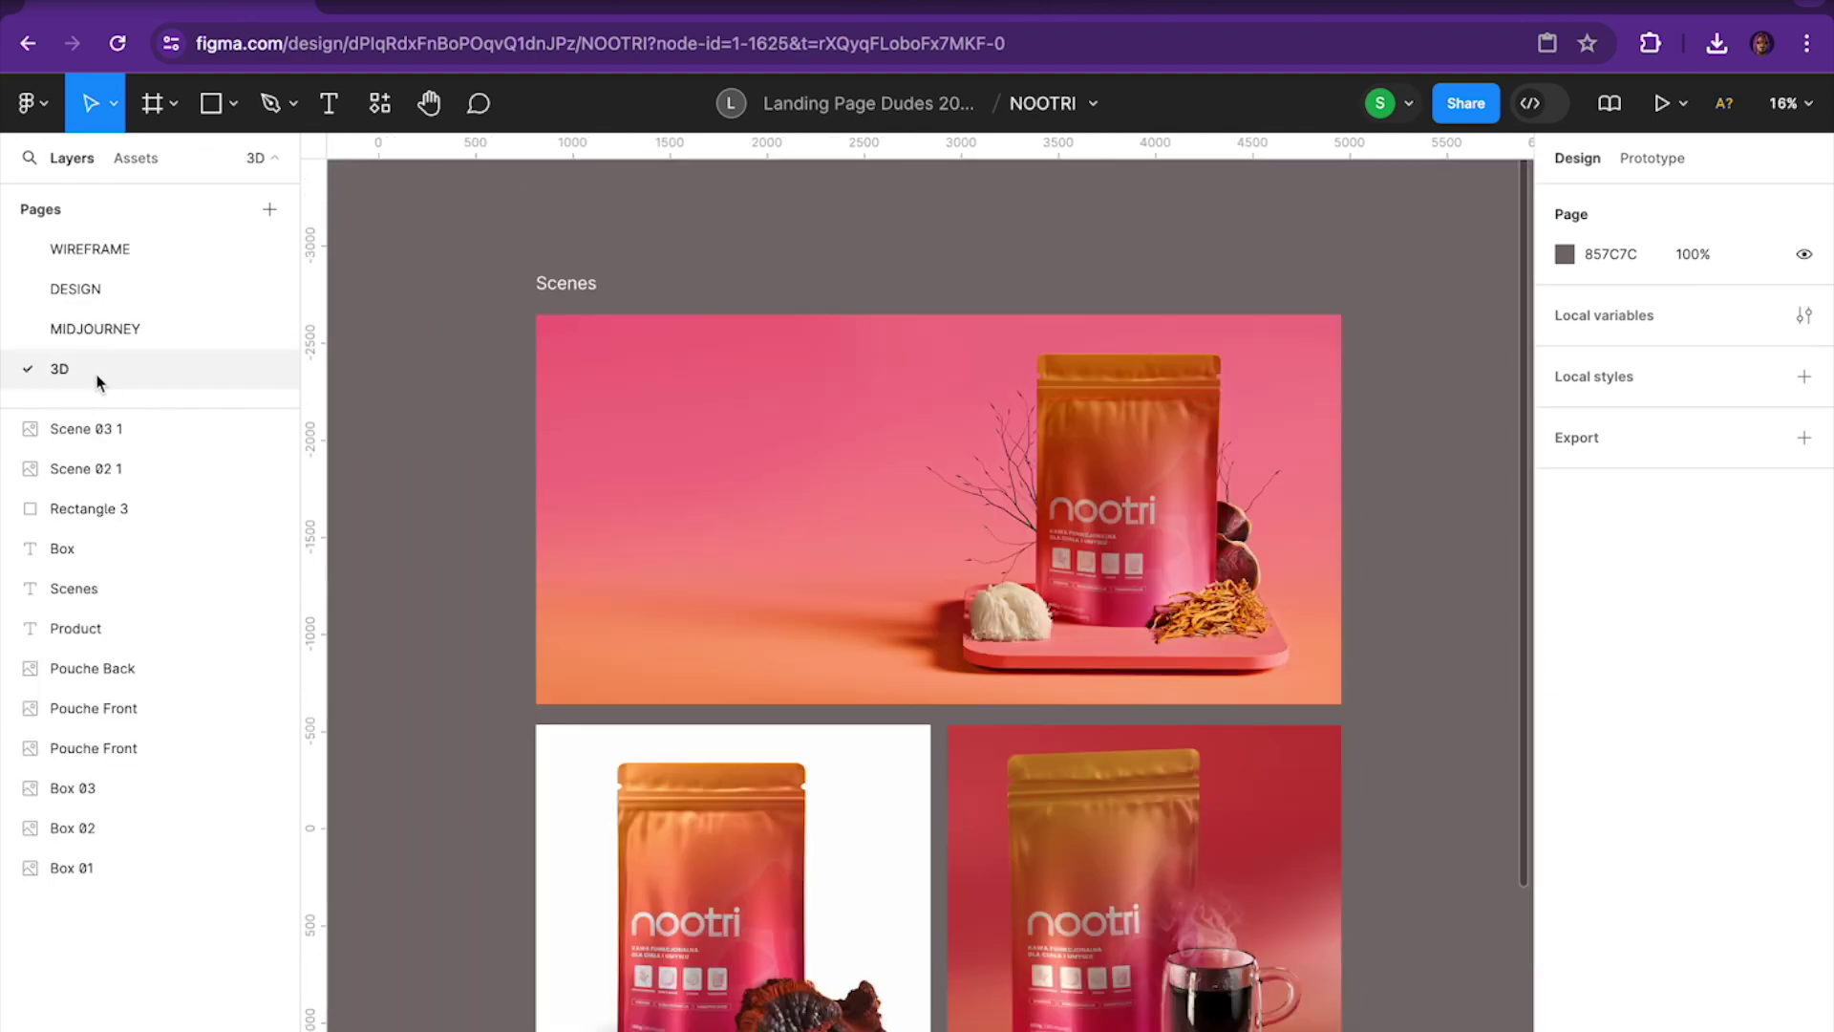
pyautogui.scroll(3, 1205, 718)
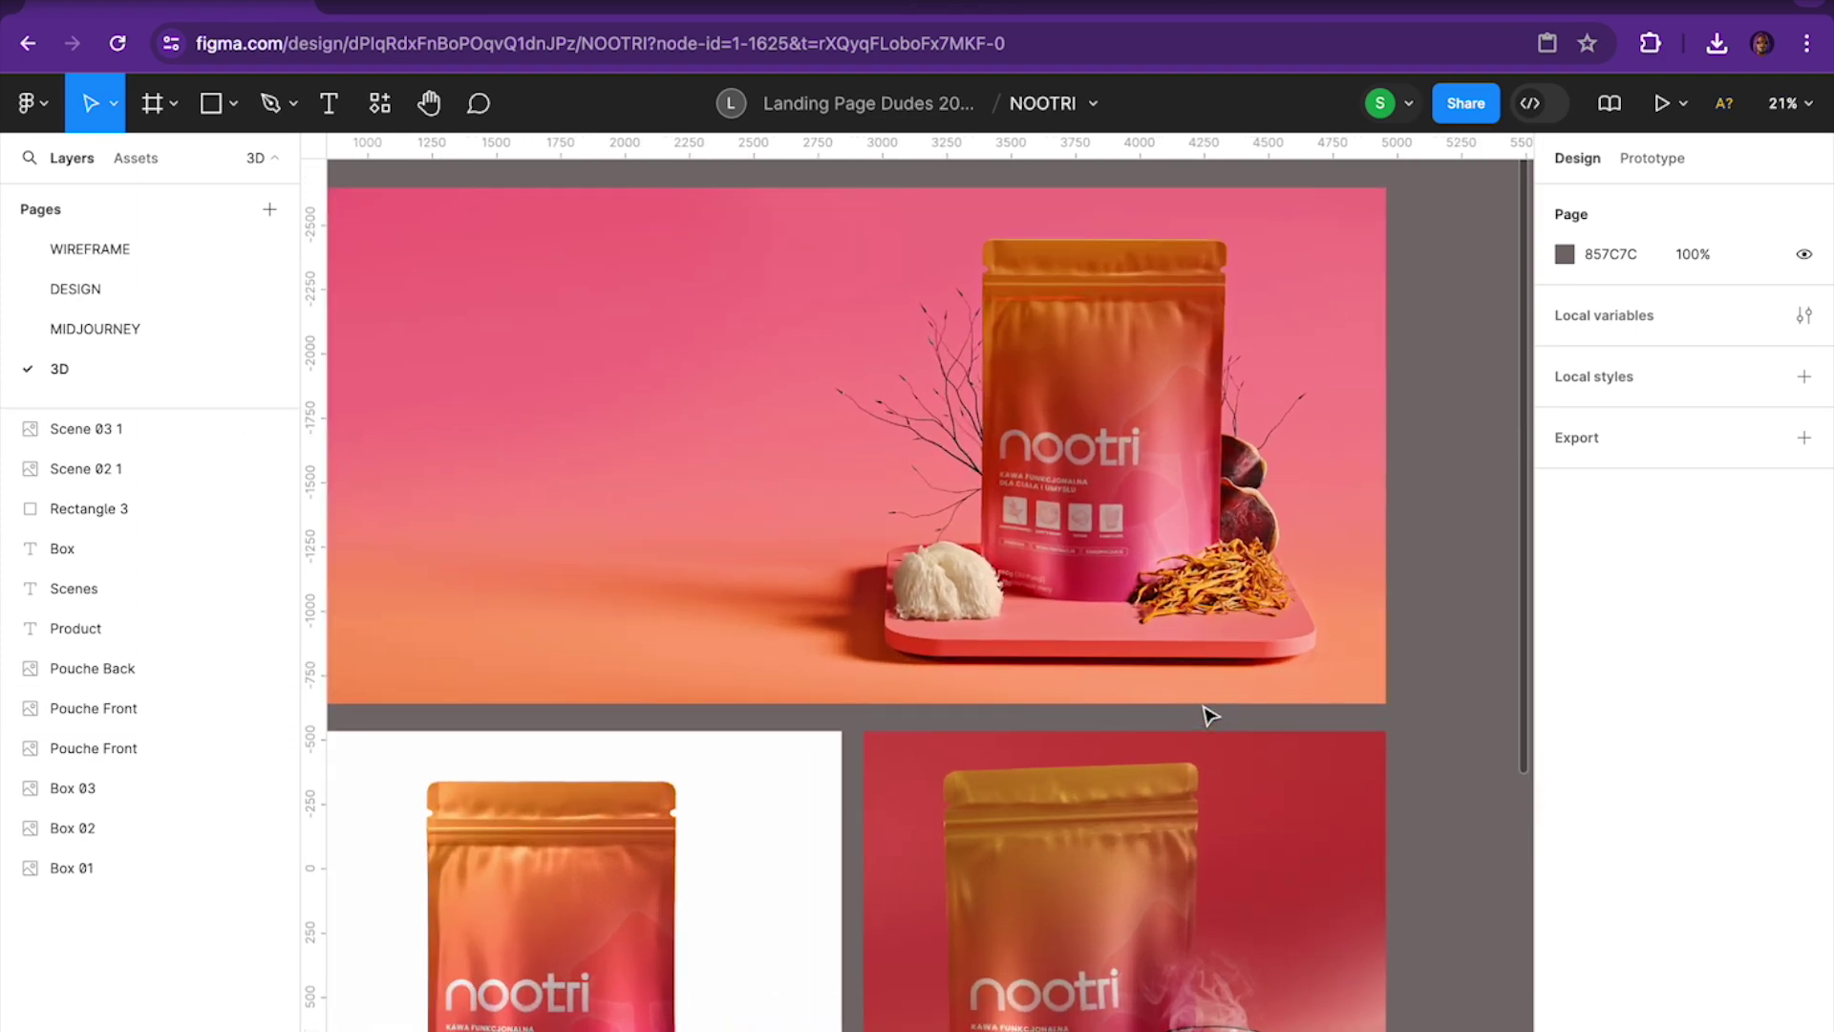
pyautogui.scroll(-2, 1041, 645)
pyautogui.scroll(3, 1043, 644)
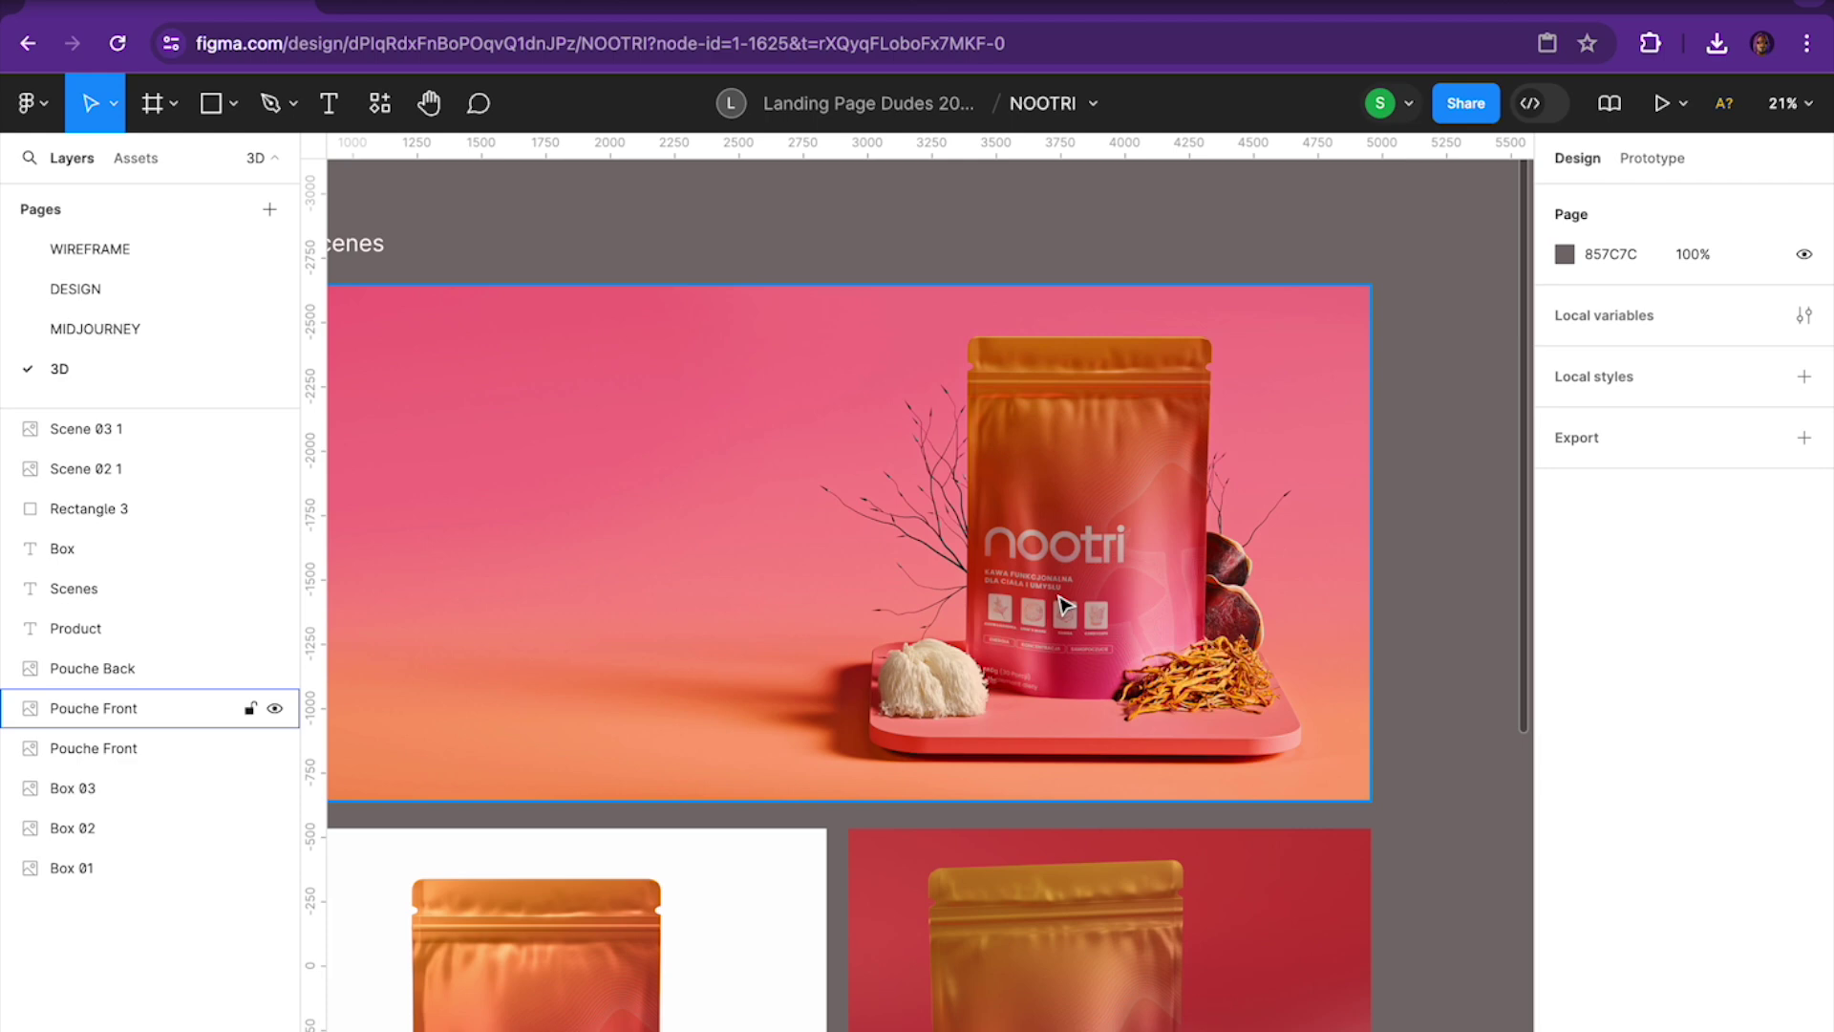
pyautogui.hscroll(-2, 1064, 604)
pyautogui.scroll(-1, 1063, 604)
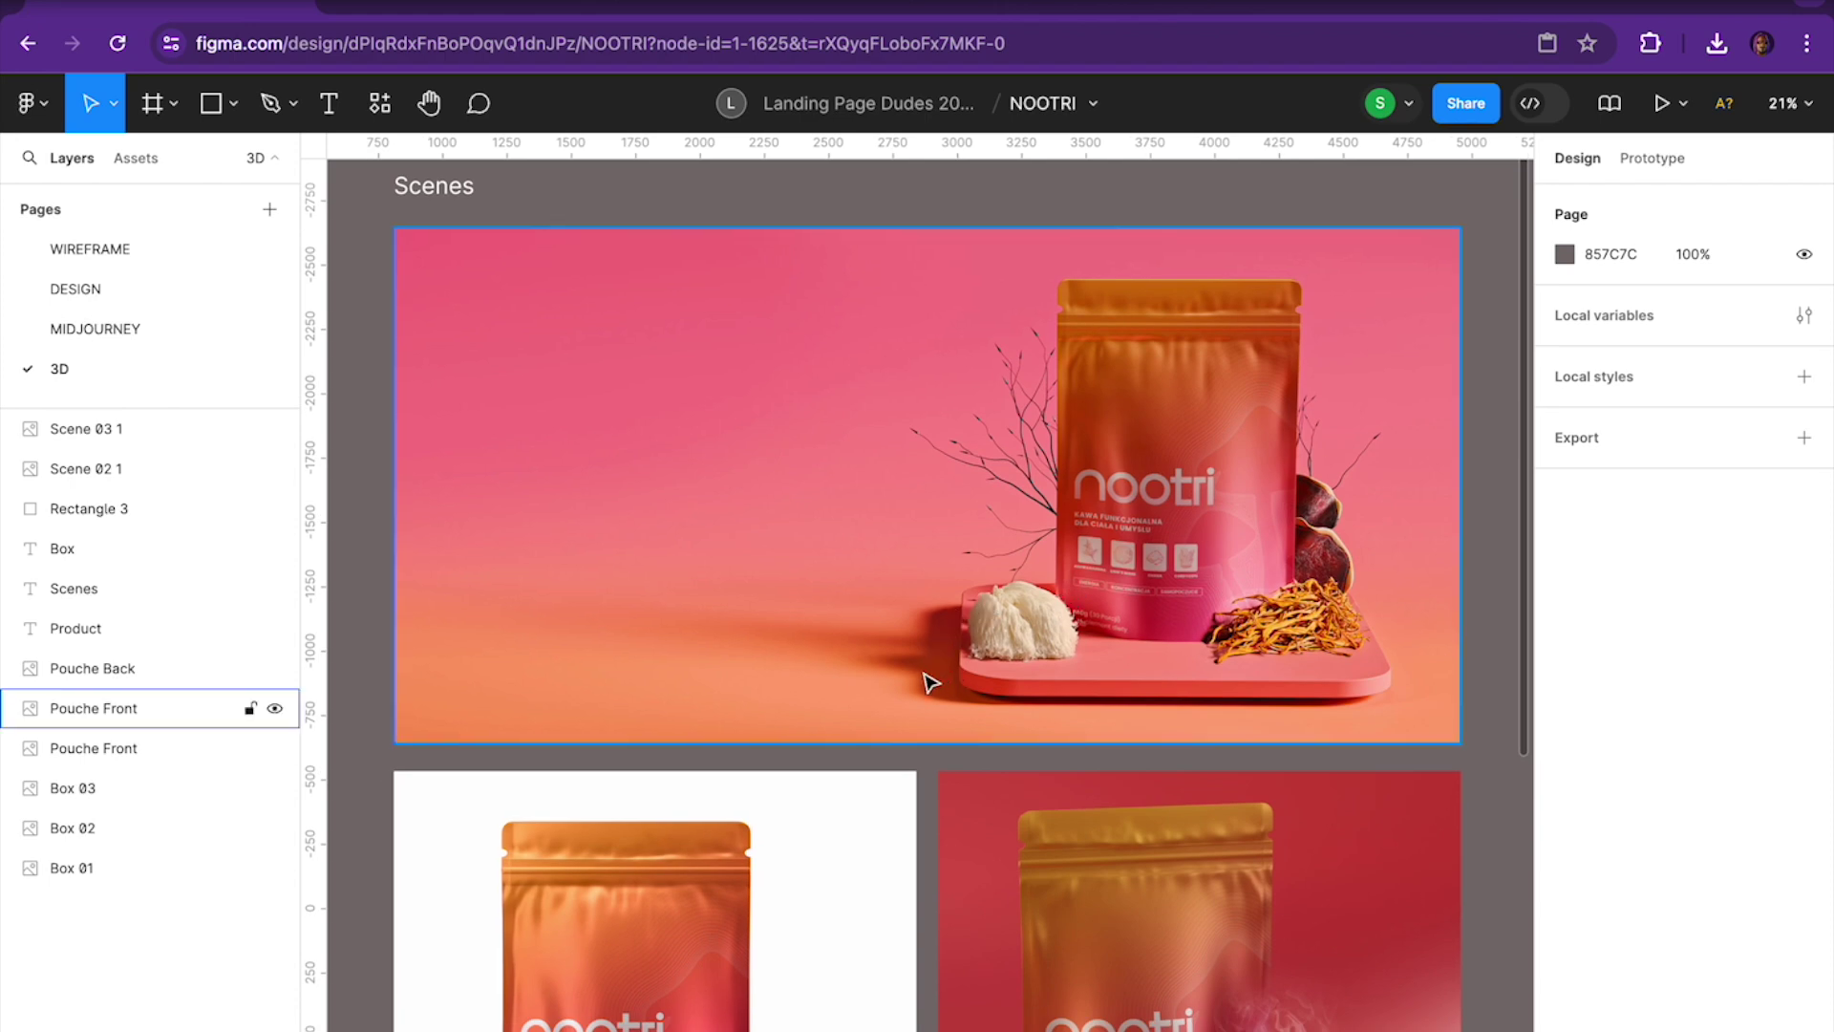
pyautogui.scroll(10, 932, 682)
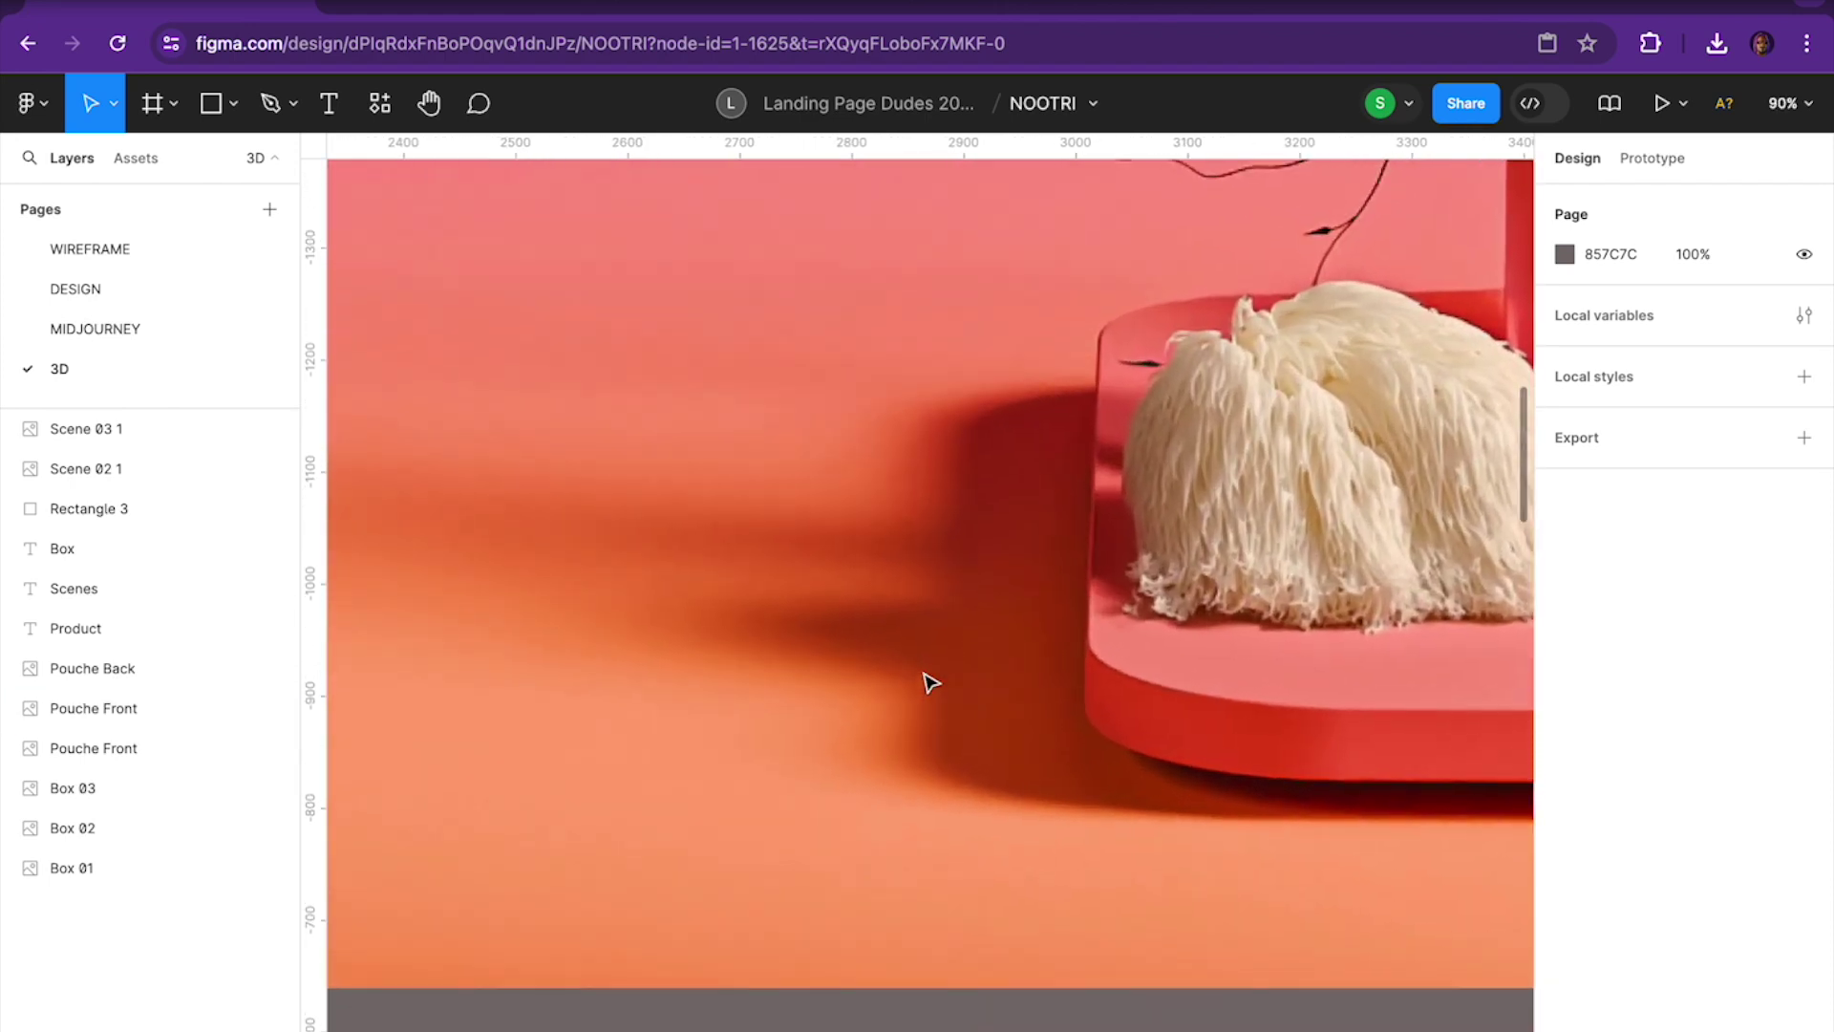
pyautogui.hscroll(5, 930, 675)
pyautogui.scroll(-3, 866, 536)
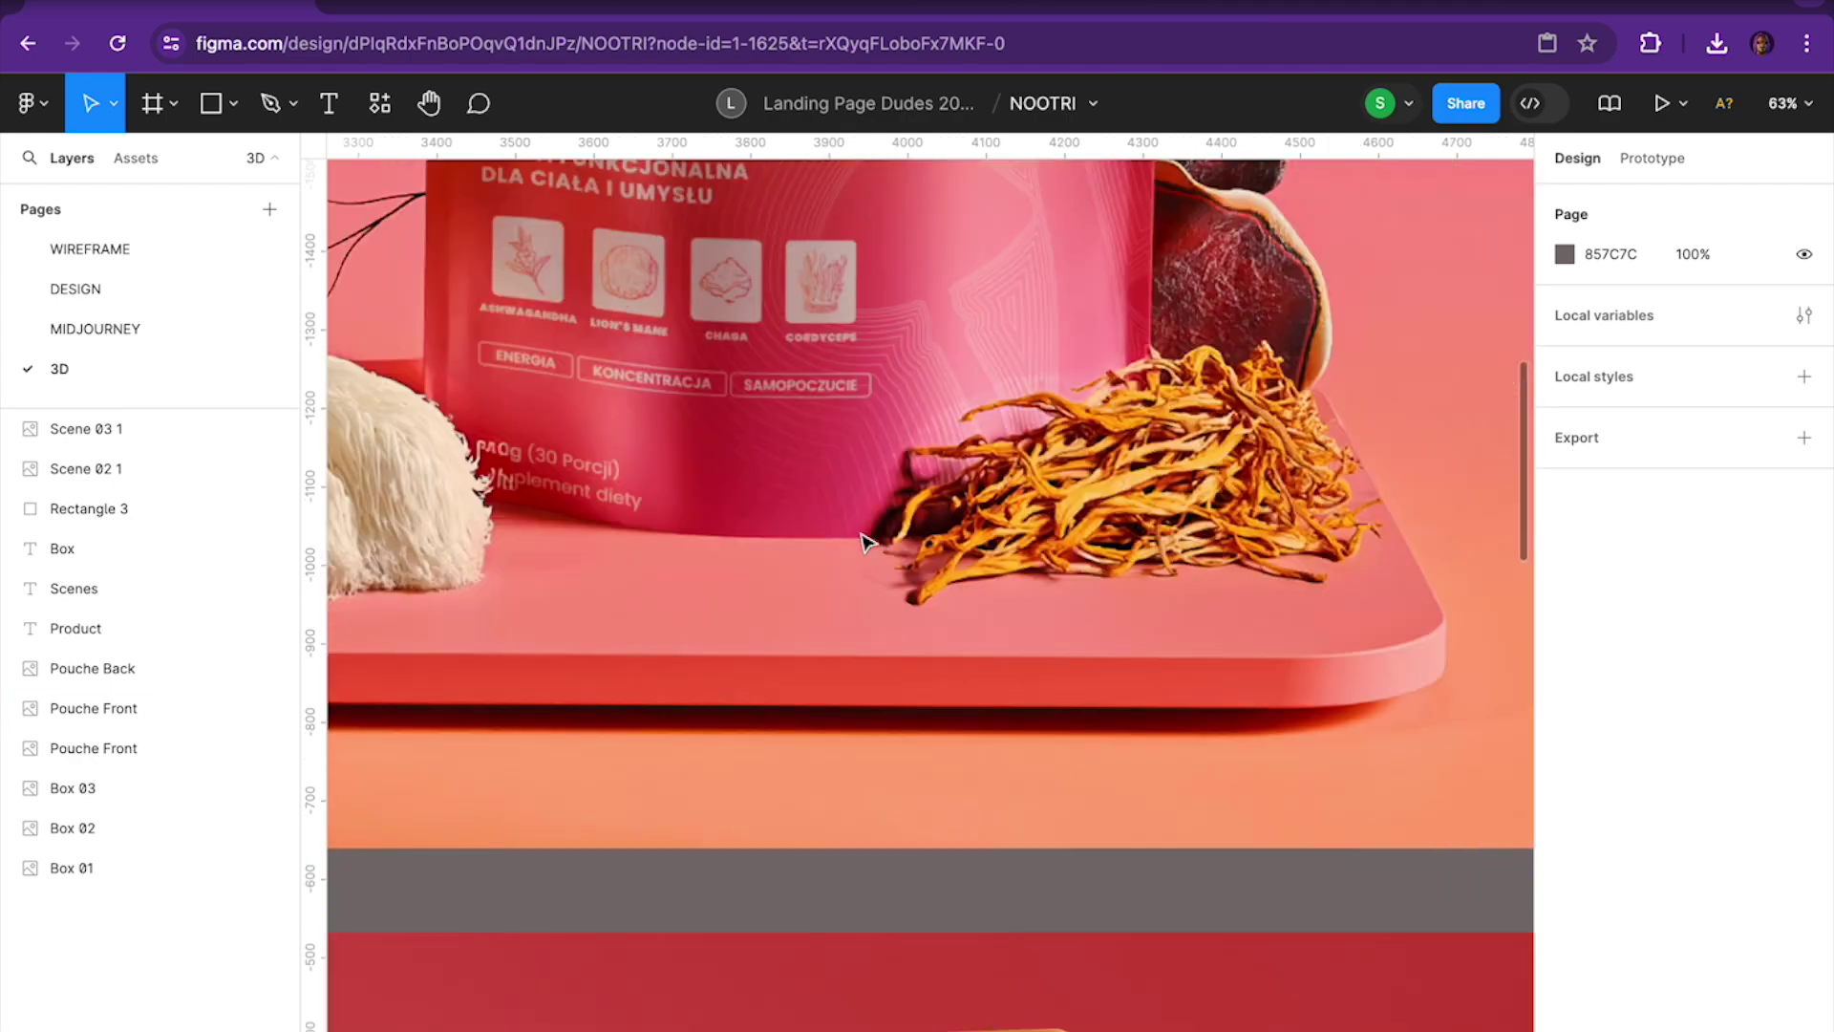
pyautogui.scroll(-6, 865, 542)
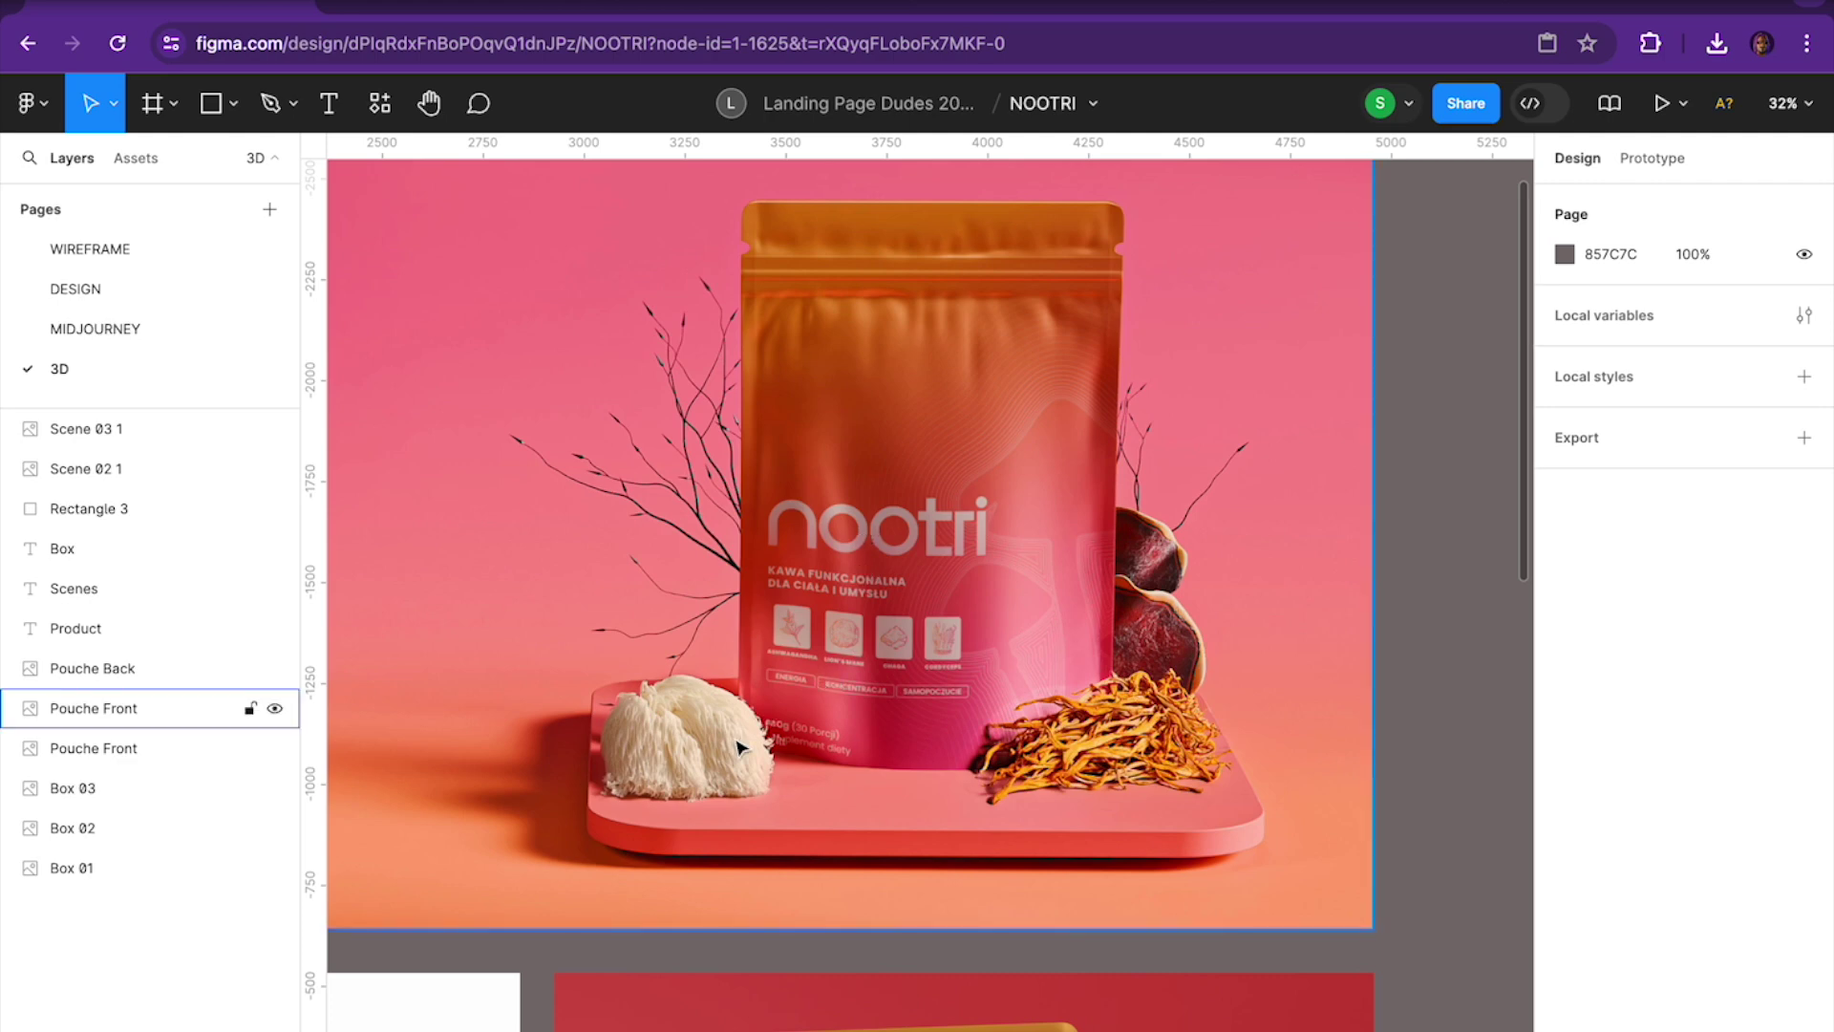
# Move to the Google Drive preview and advance from Coffee Beans.png to L-Theanine.png
pyautogui.scroll(6, 746, 744)
pyautogui.scroll(-3, 746, 744)
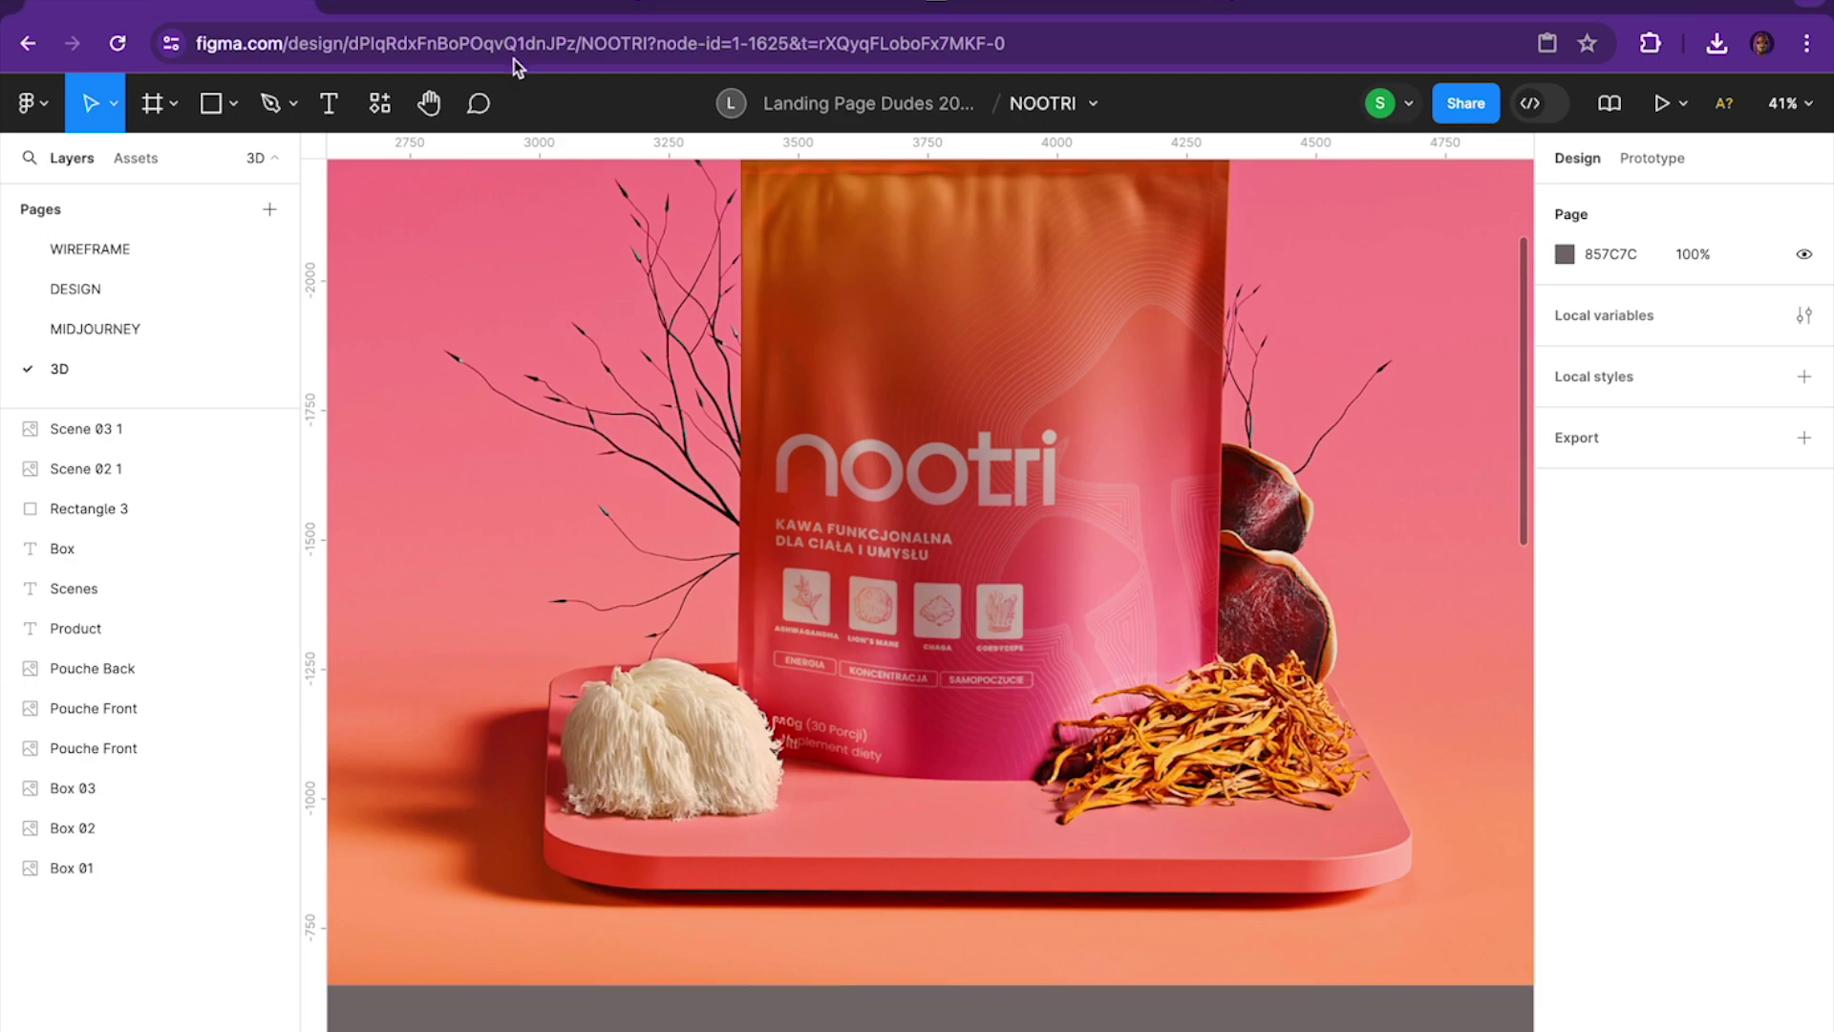
pyautogui.click(507, 8)
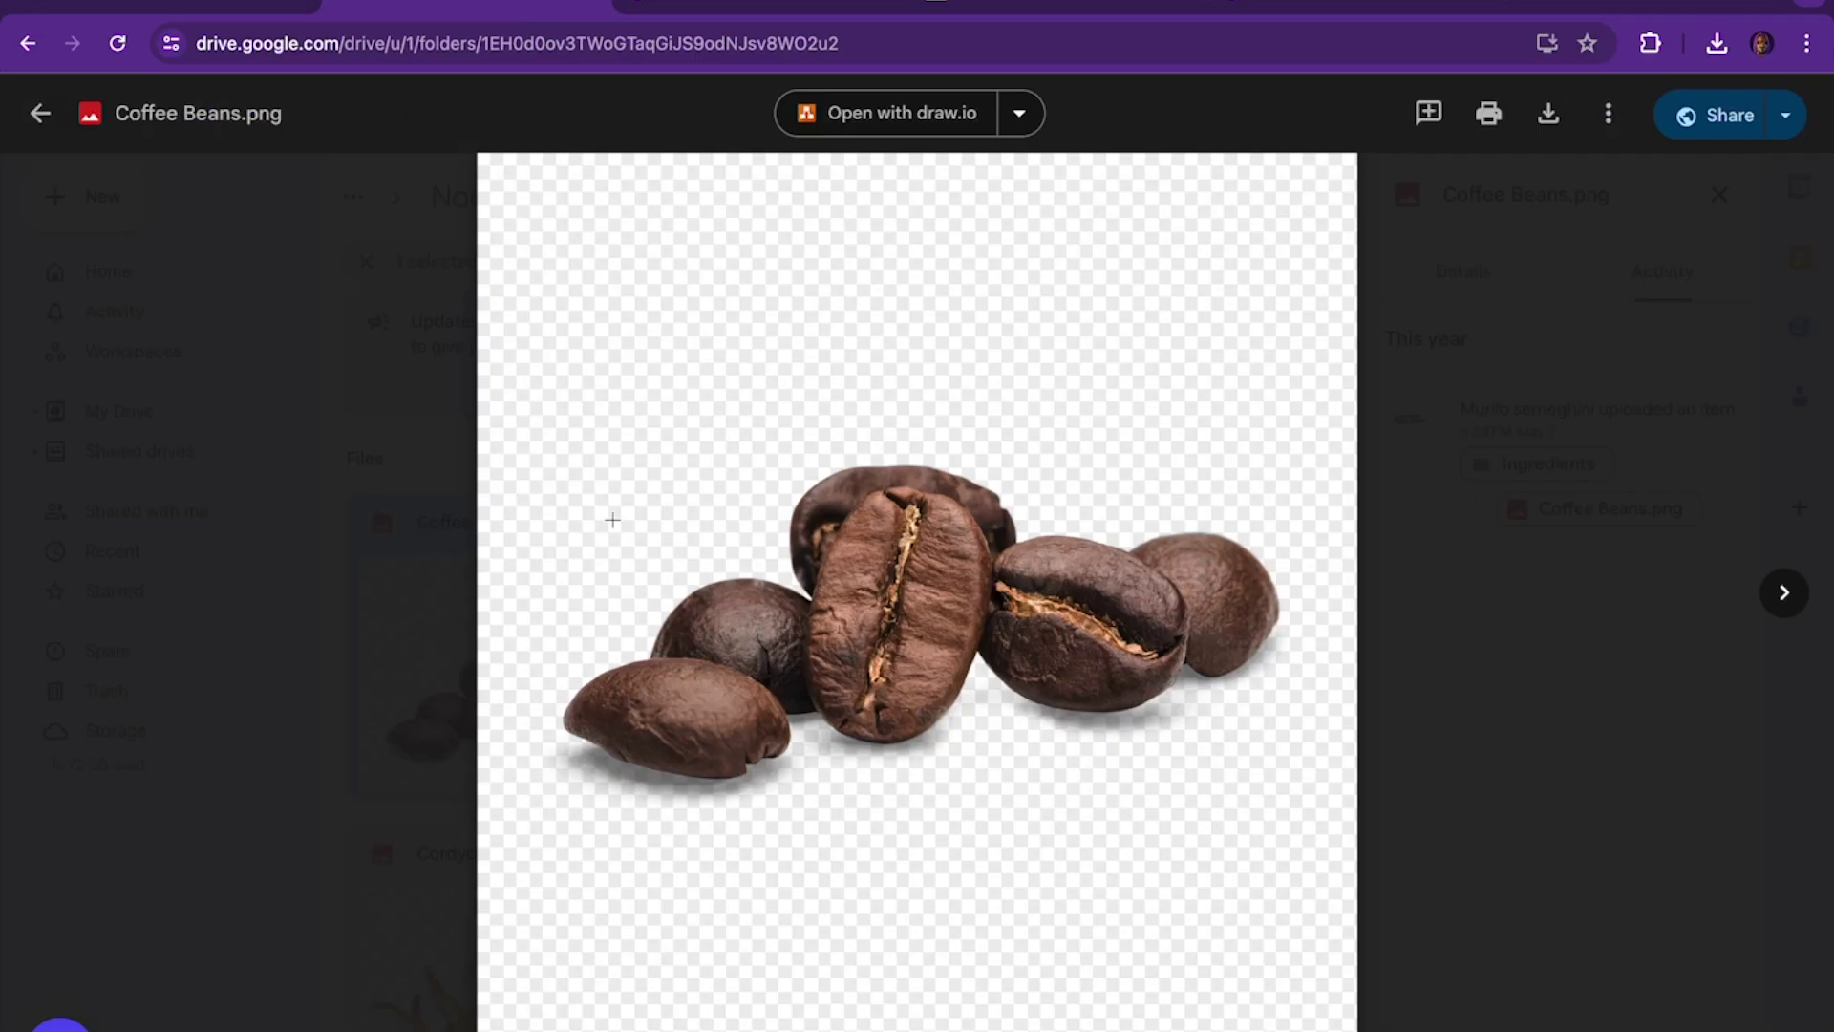
pyautogui.press('Right')
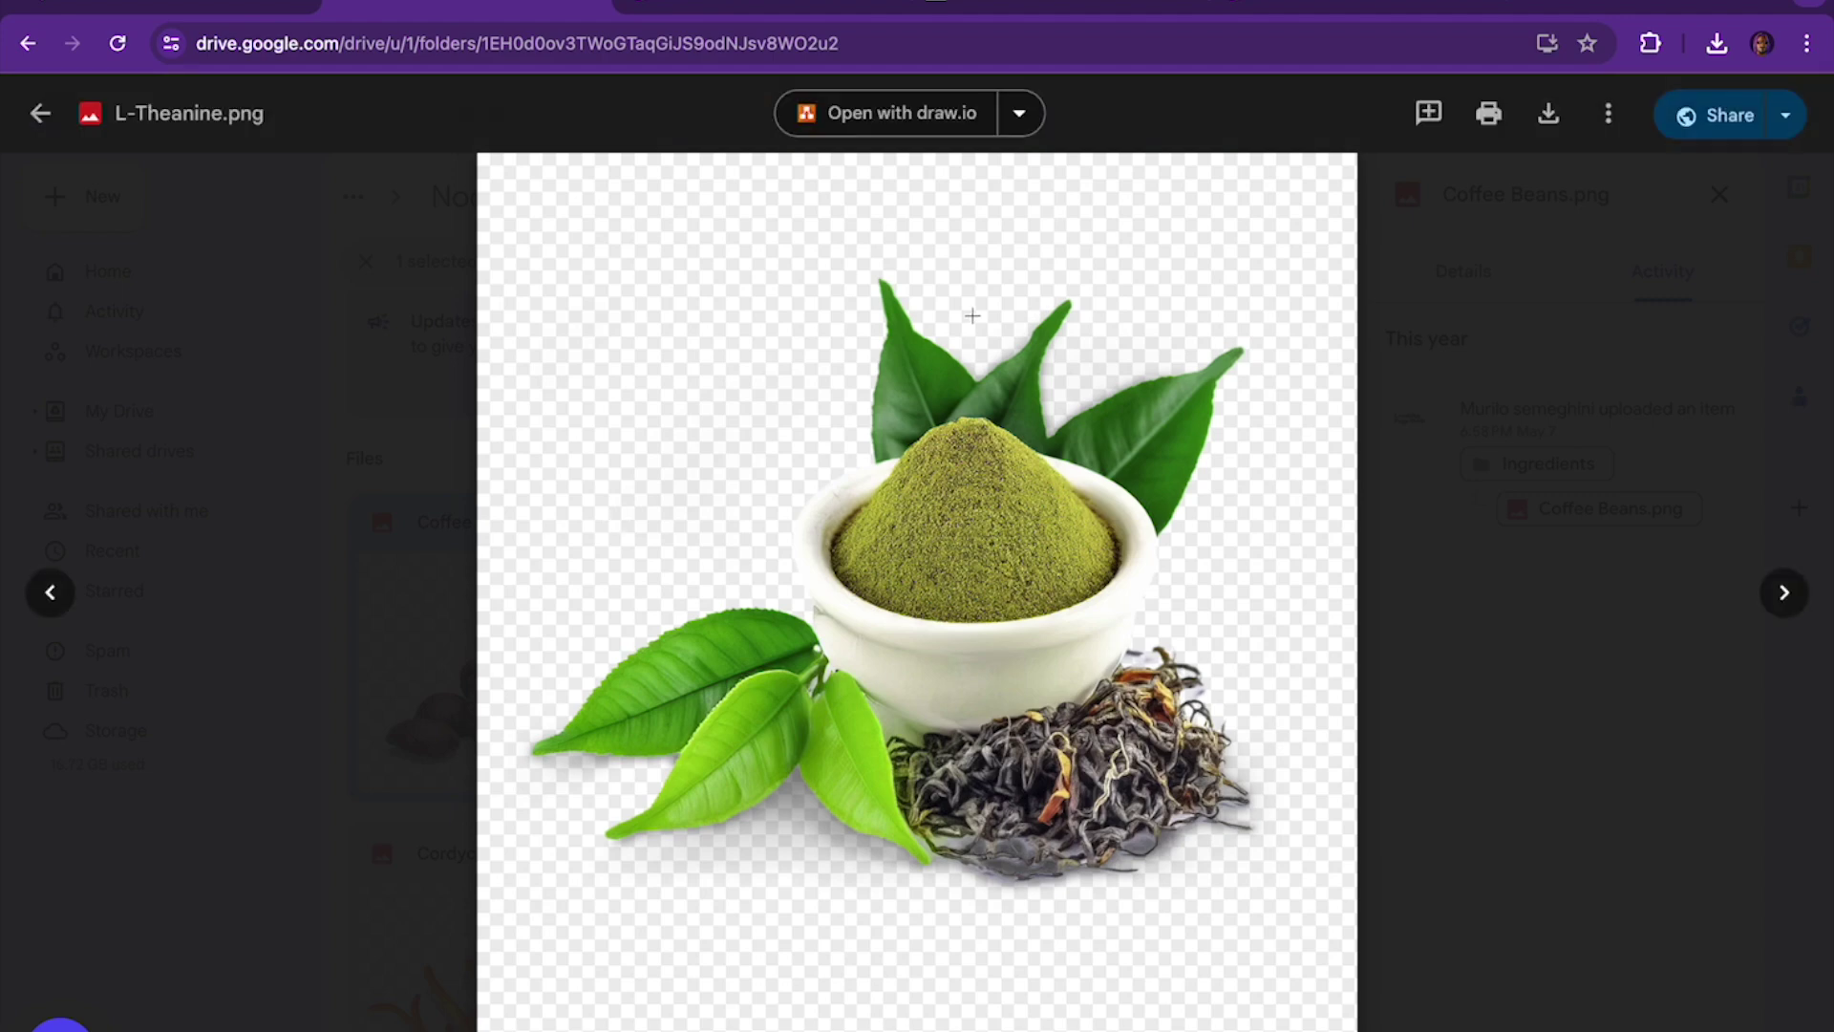
# Step through the Drive ingredient previews to Cordyceps.png and then Ashwagandha.png
pyautogui.press('Right')
pyautogui.press('Right')
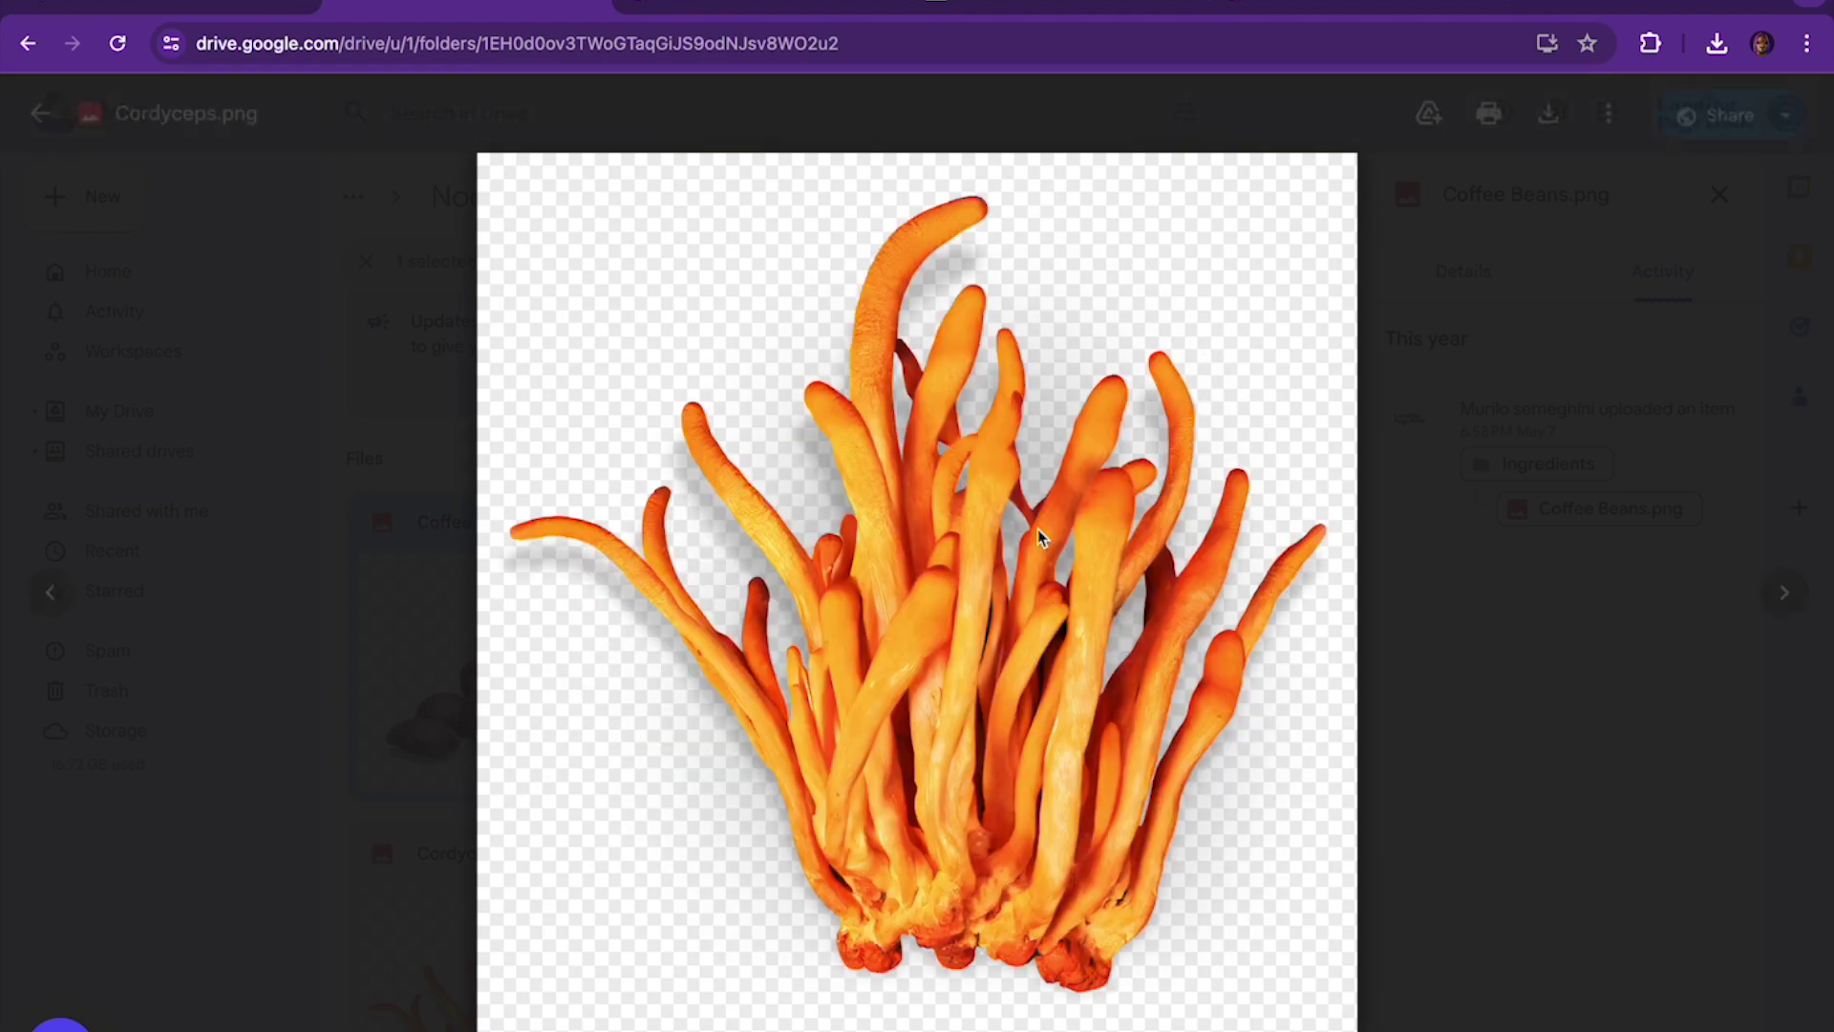
pyautogui.press('Right')
pyautogui.press('Right')
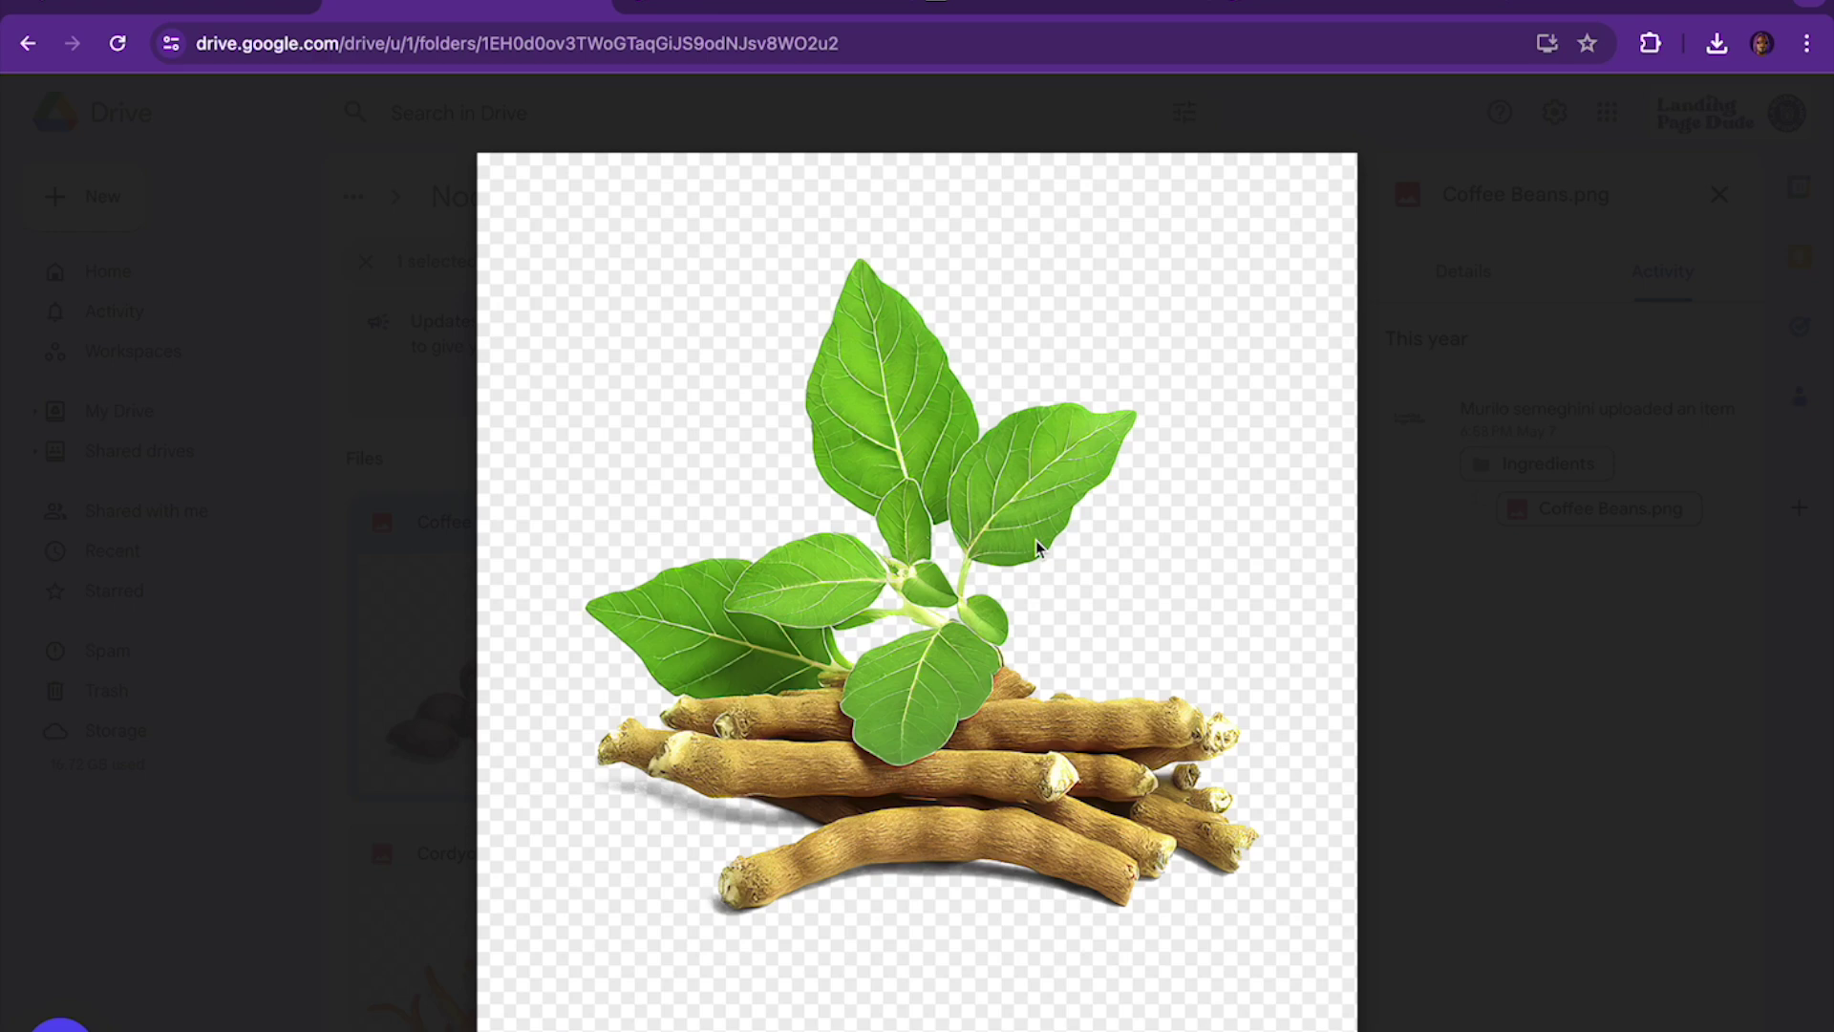
# Return to the NOOTRI Figma file and zoom around the Scenes pouch renders
pyautogui.click(229, 10)
pyautogui.scroll(-3, 602, 462)
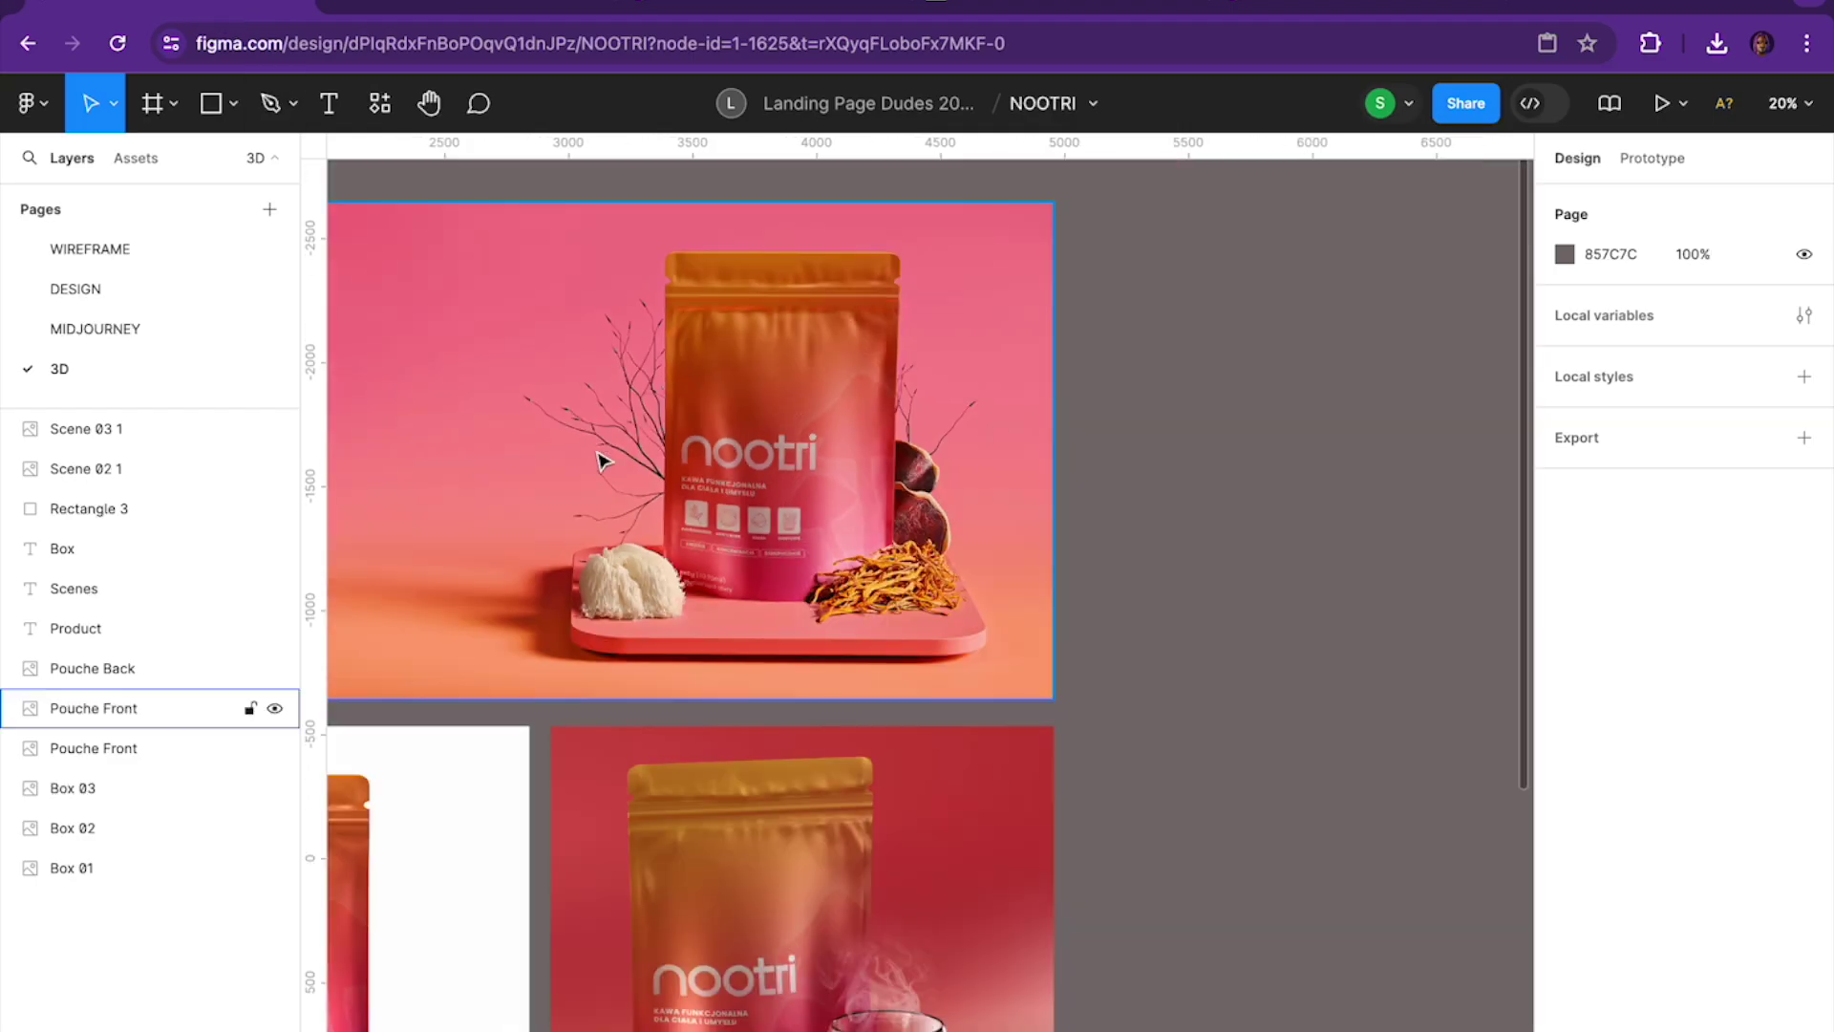
pyautogui.scroll(-3, 602, 462)
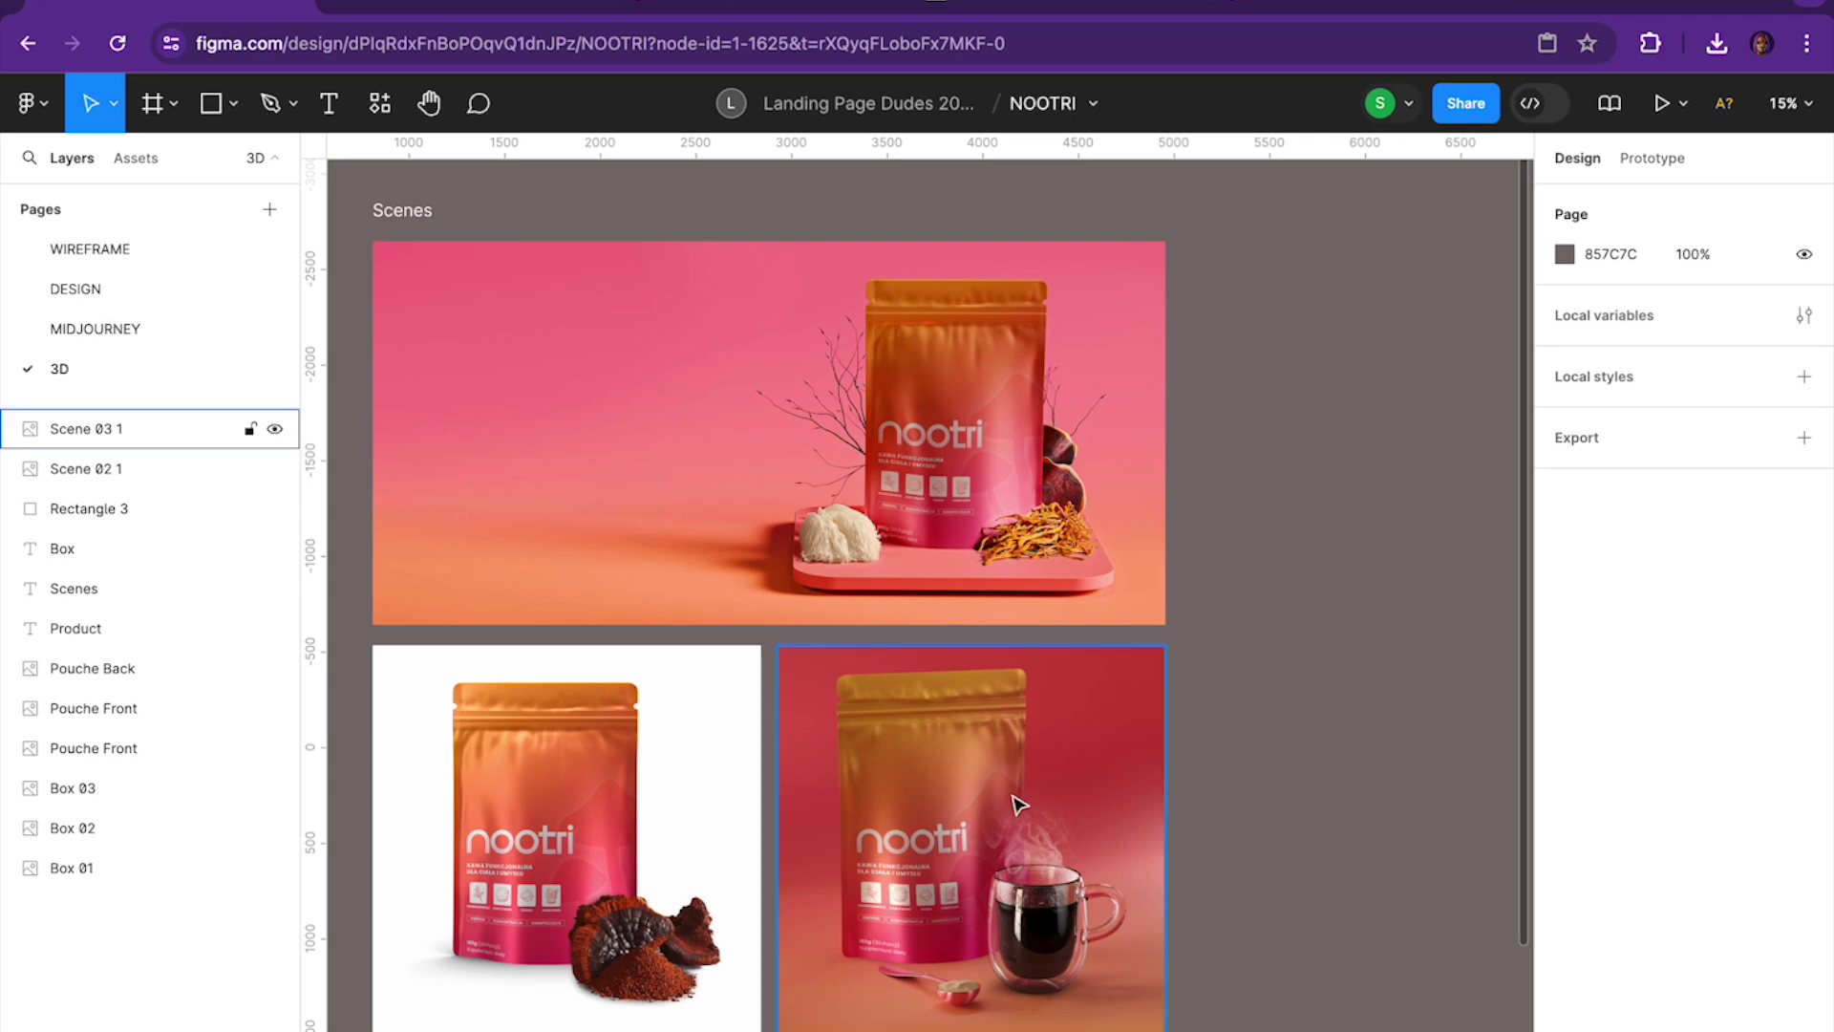
pyautogui.scroll(5, 1037, 796)
pyautogui.scroll(-5, 1037, 796)
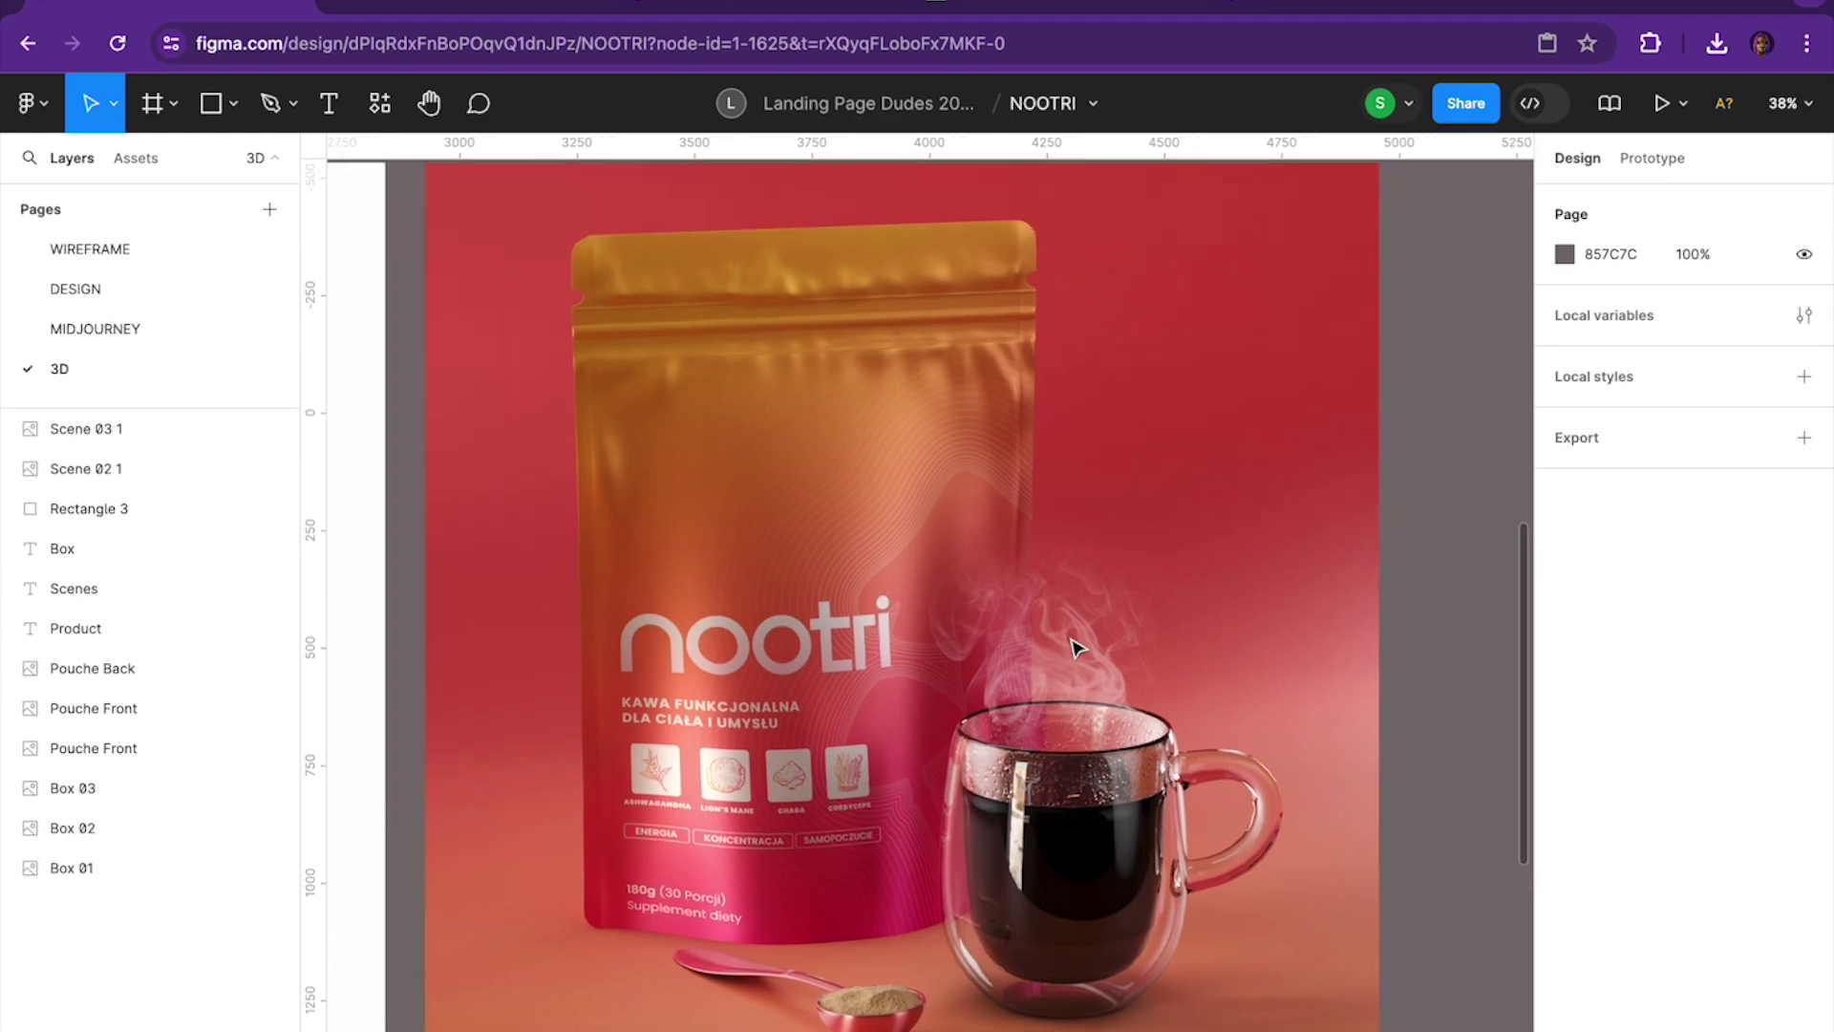
pyautogui.scroll(-2, 1077, 648)
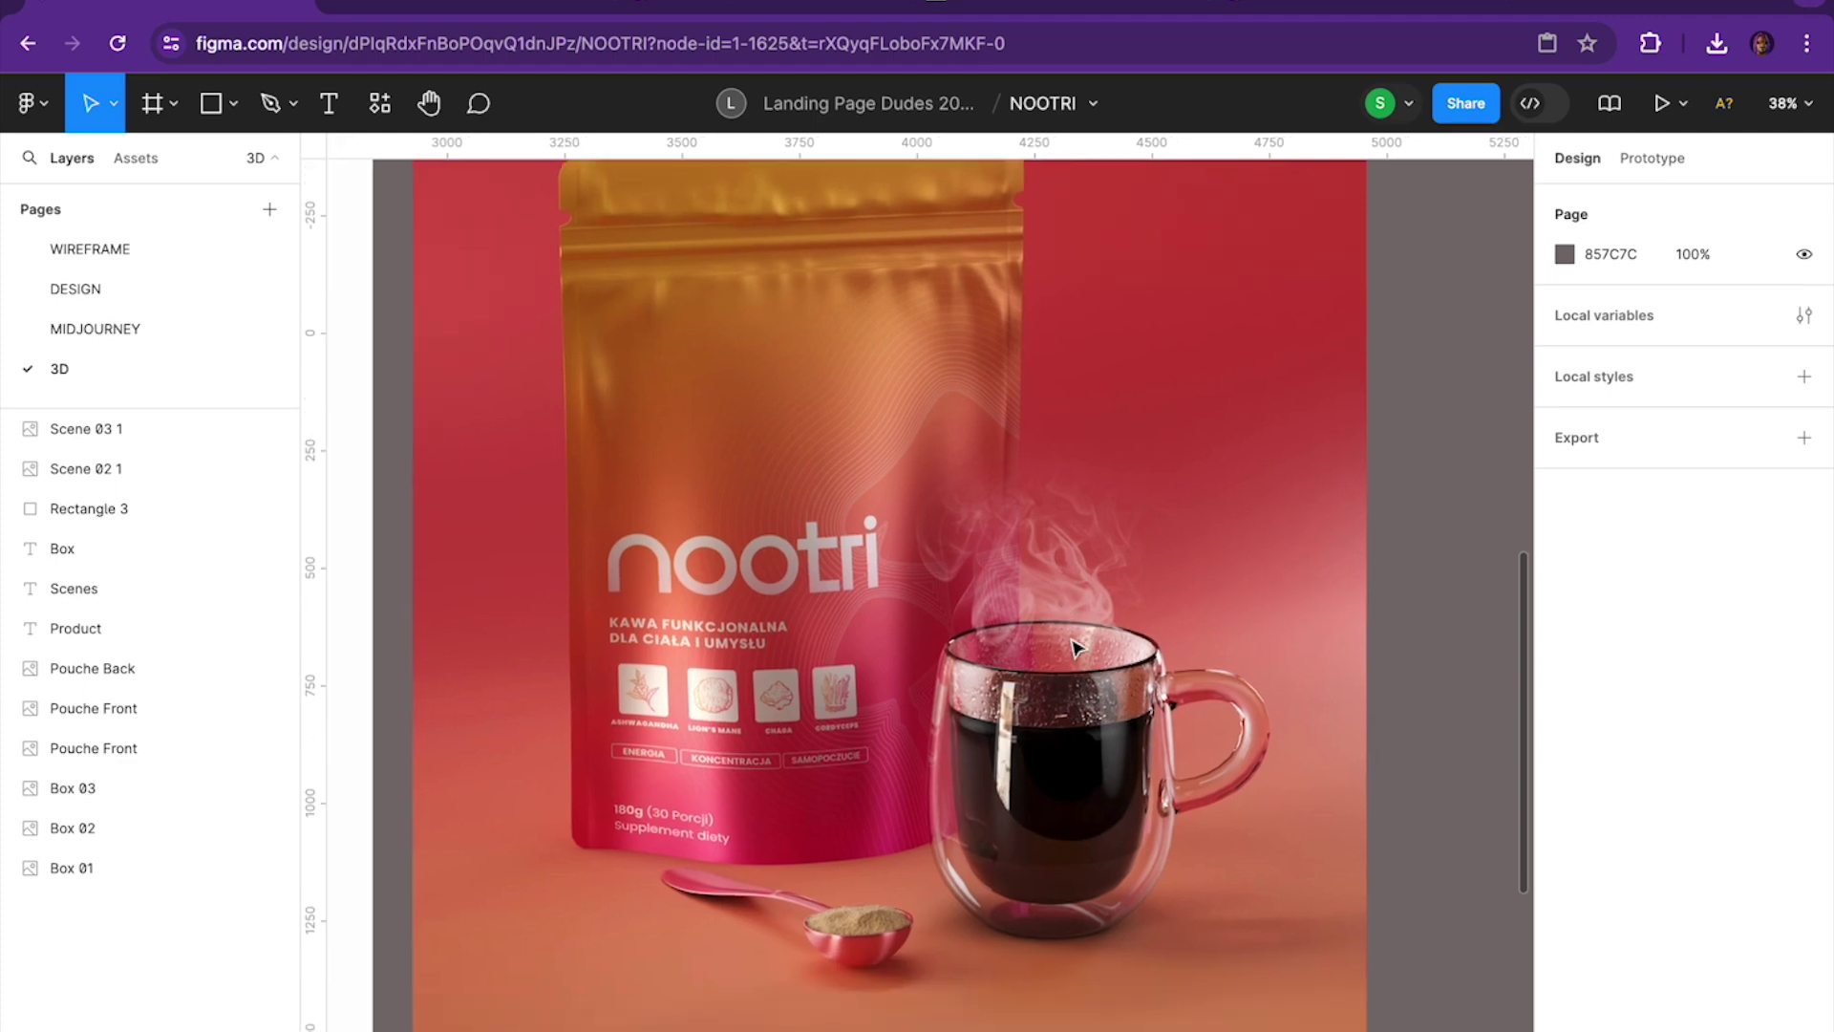
pyautogui.scroll(5, 1080, 767)
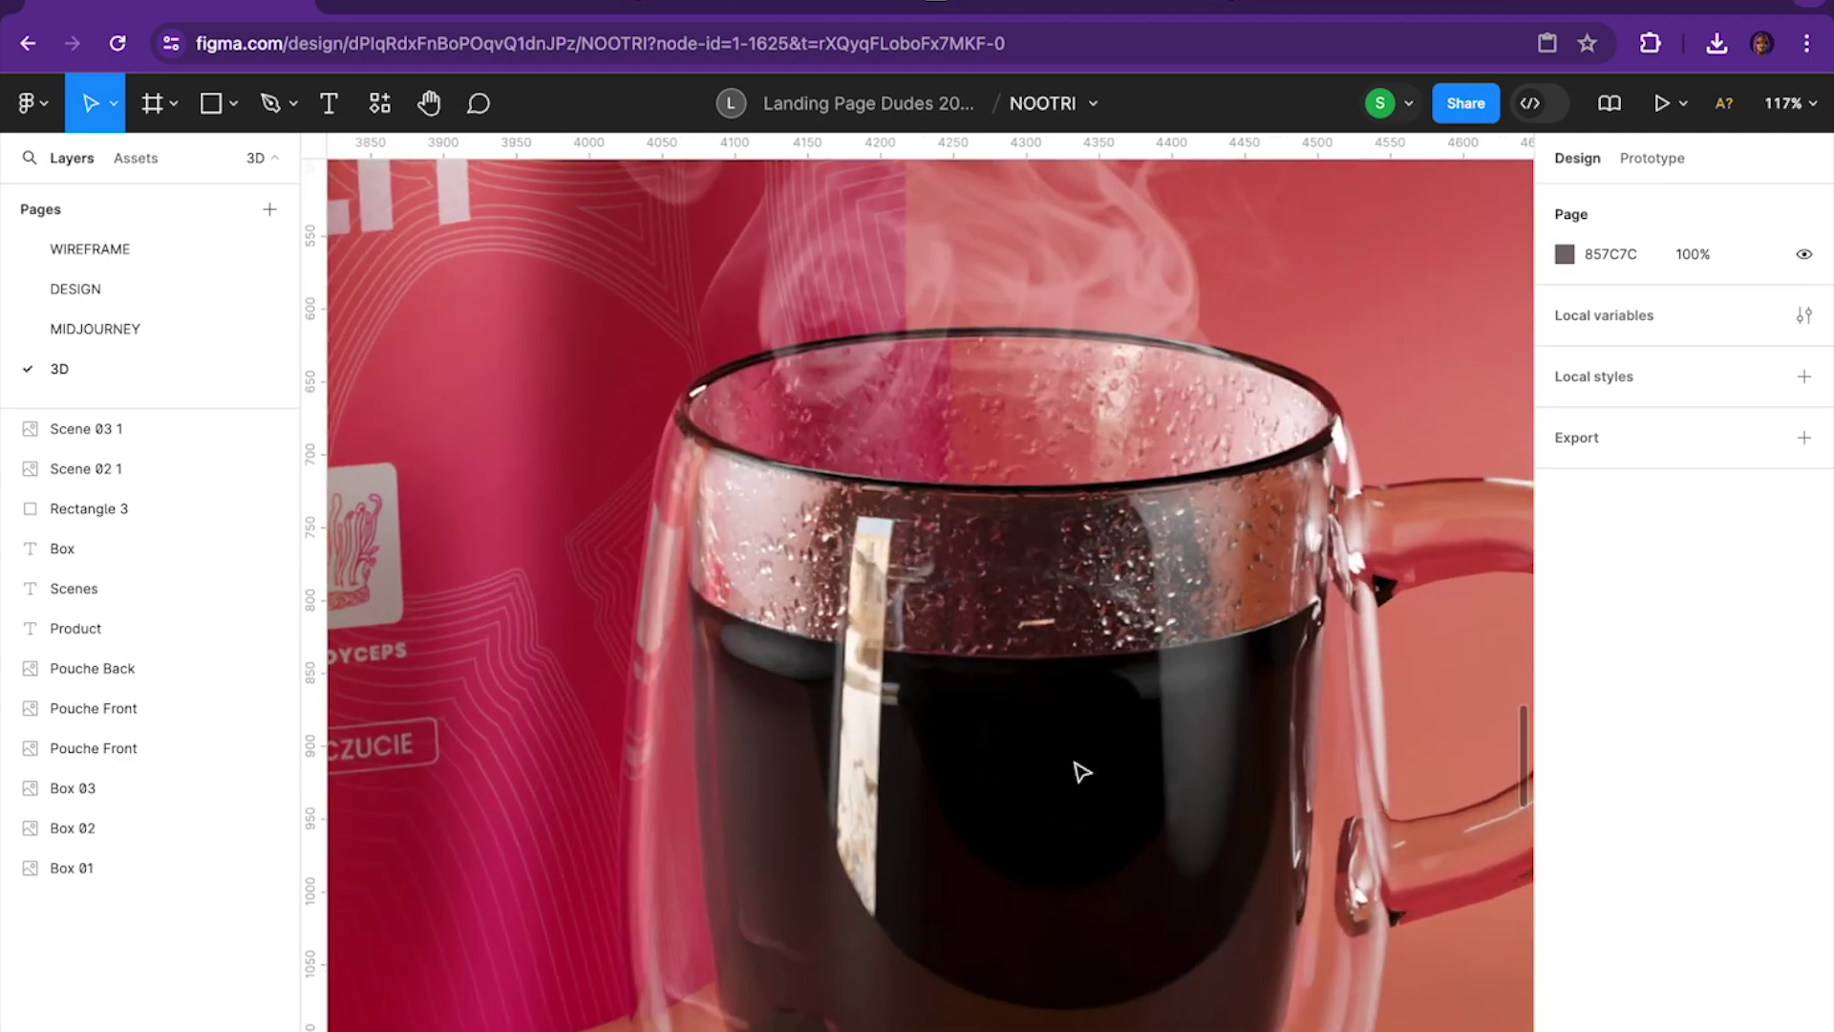
pyautogui.scroll(-5, 1081, 772)
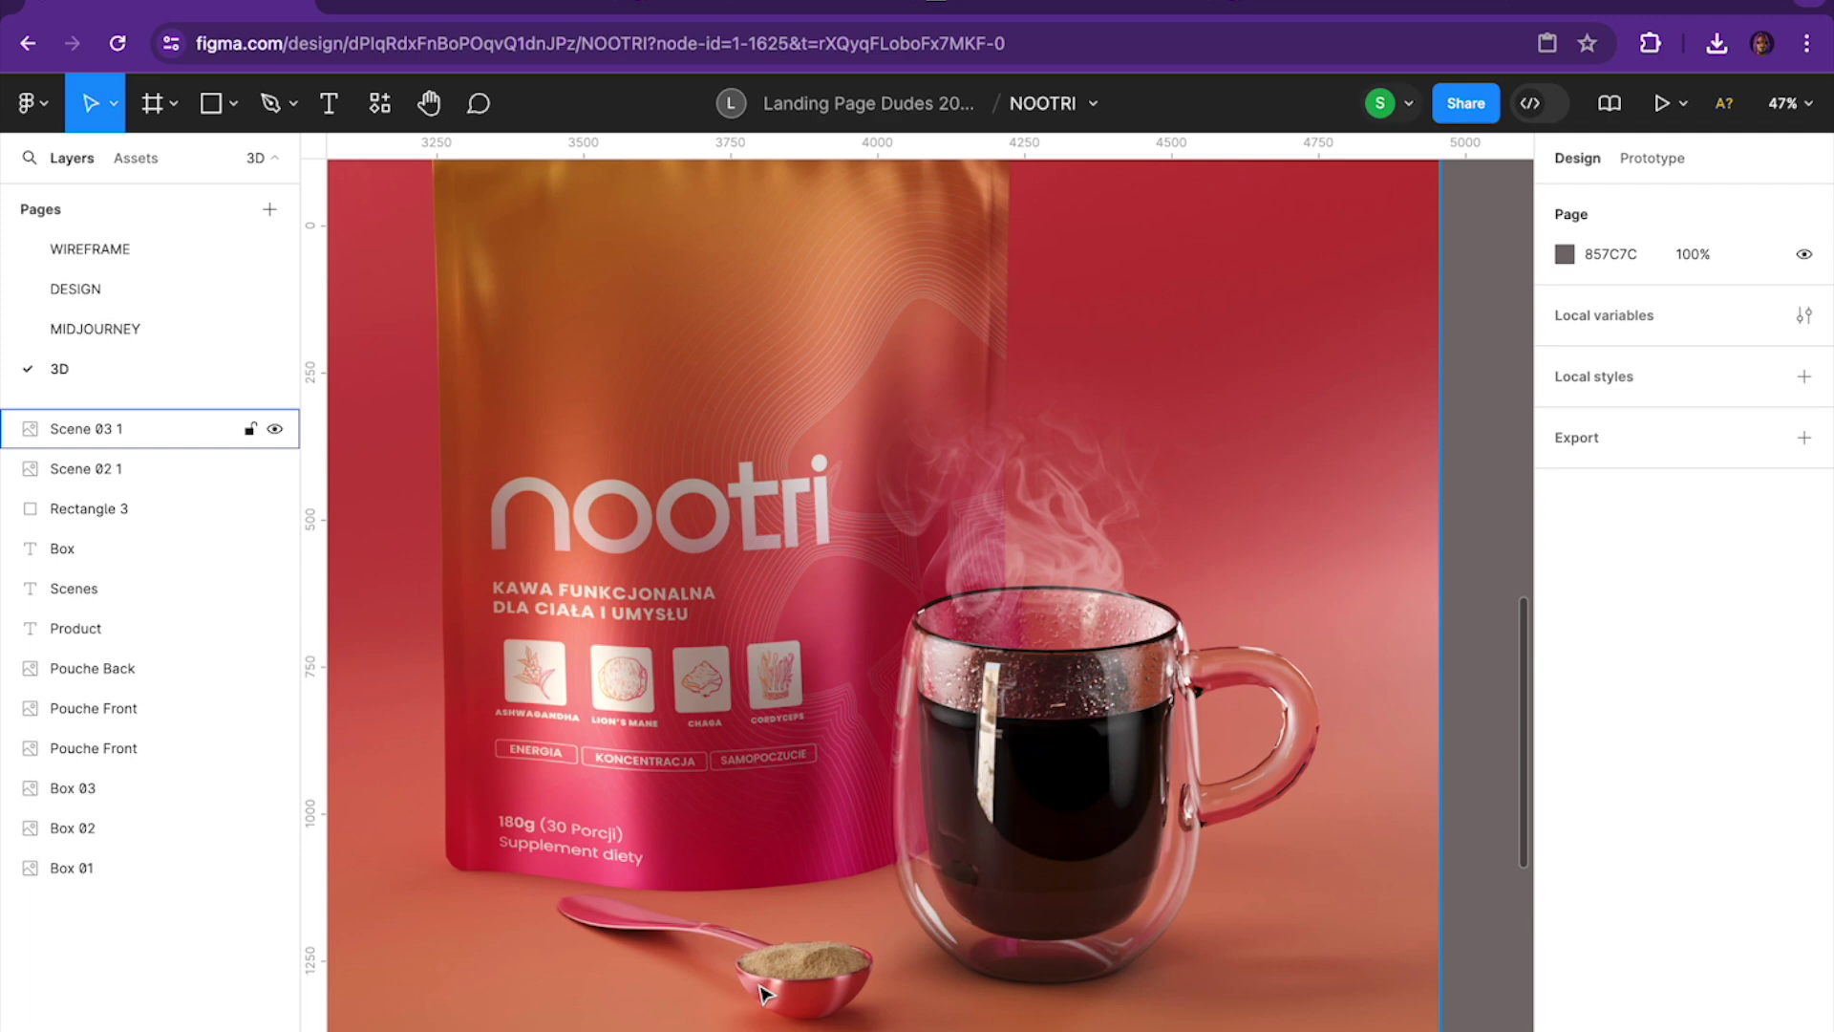
pyautogui.scroll(10, 764, 993)
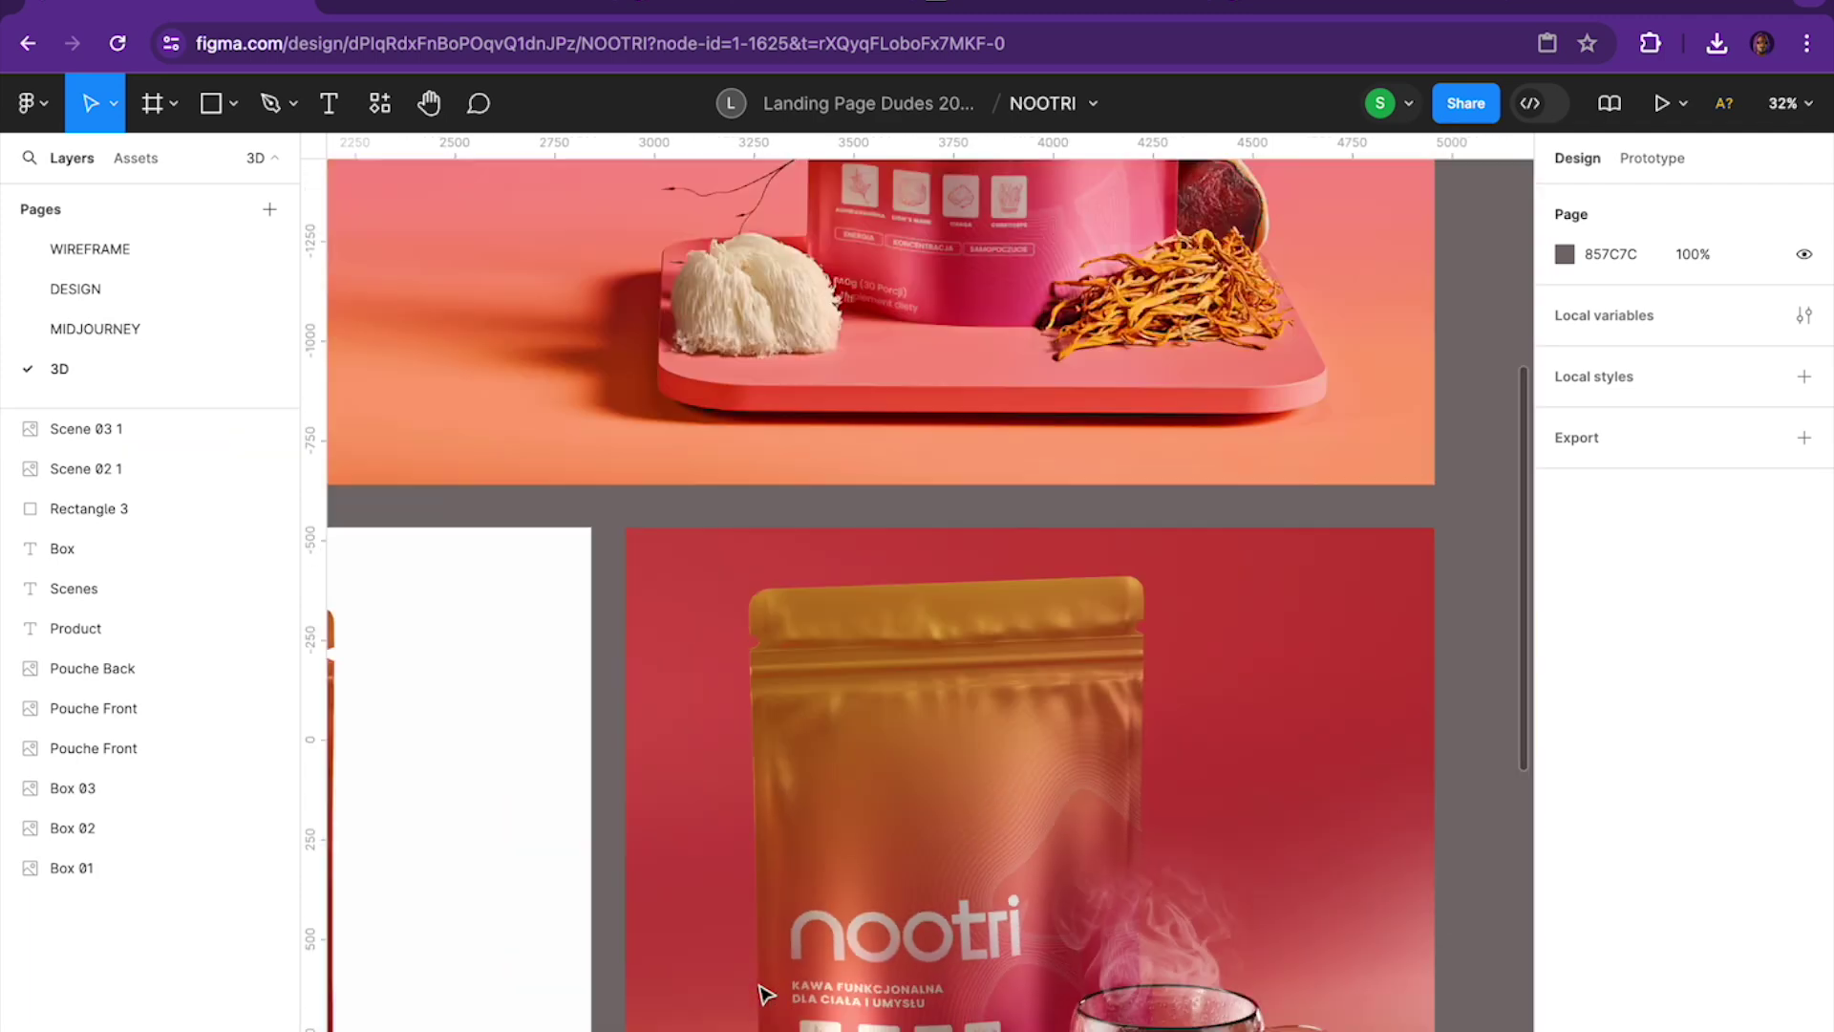
pyautogui.scroll(-1, 765, 993)
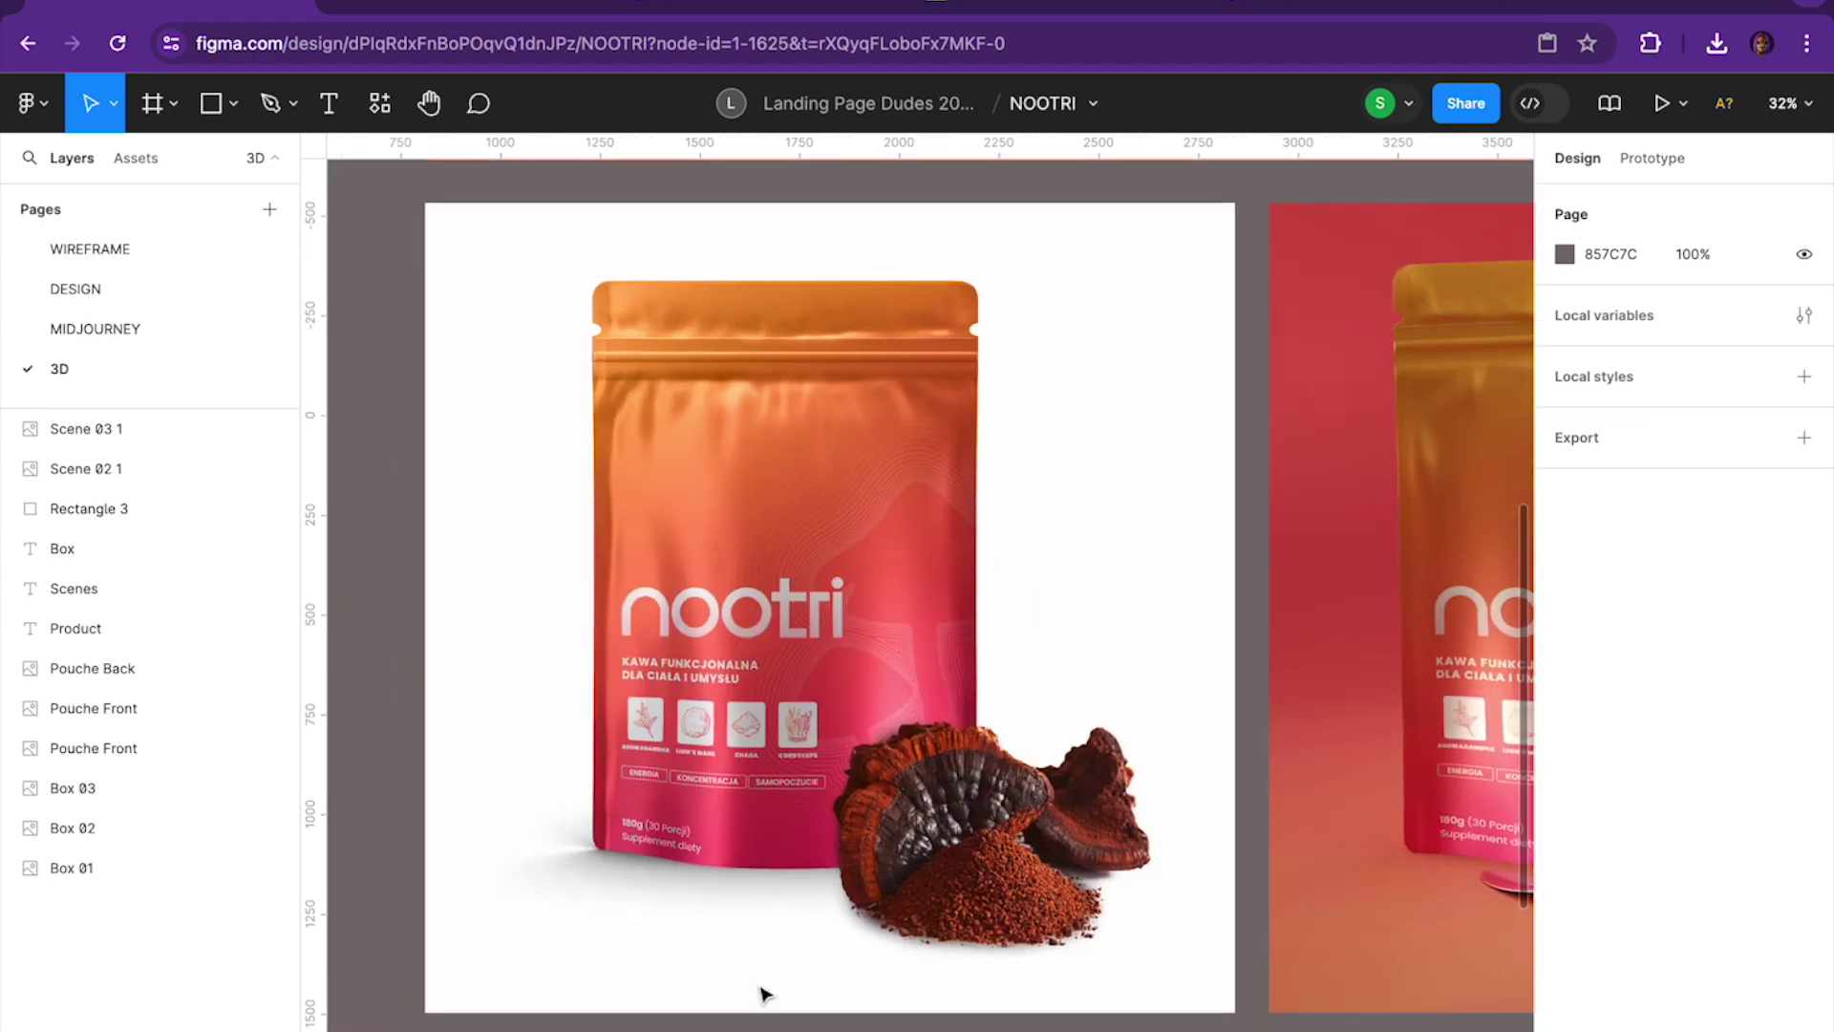
pyautogui.hscroll(6, 764, 994)
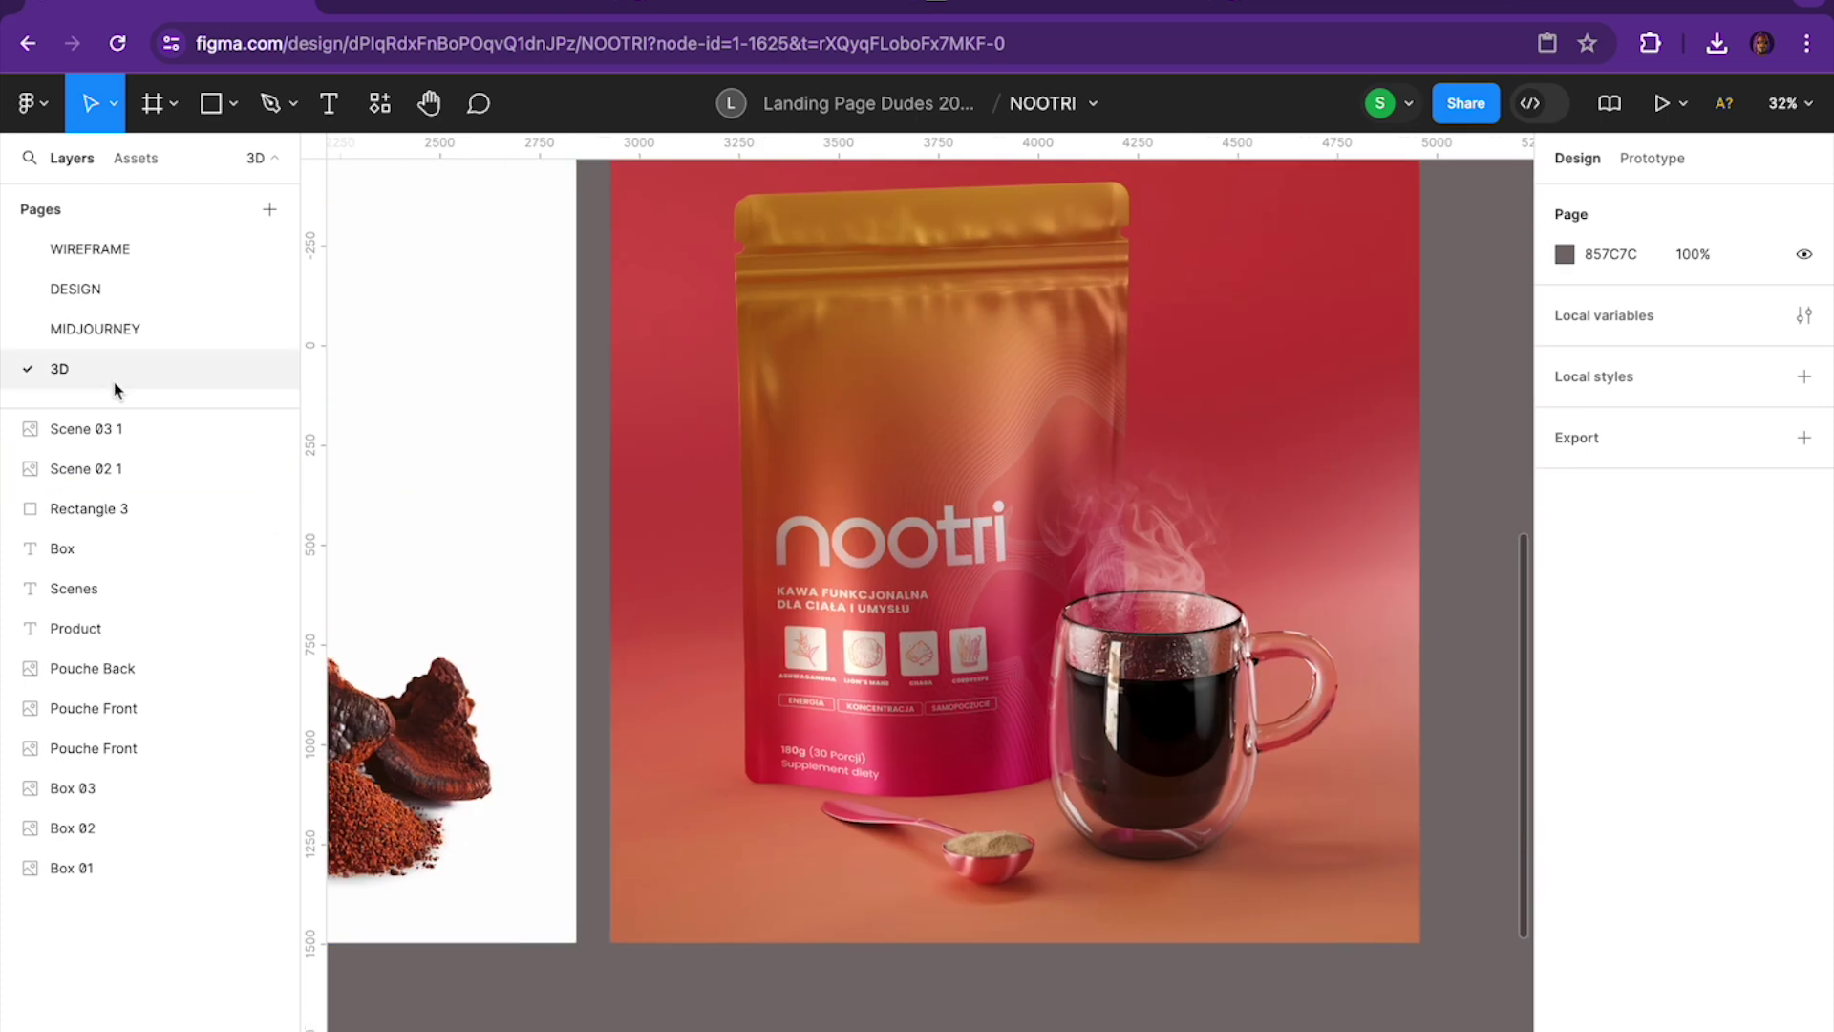
# Flip through the WIREFRAME, MIDJOURNEY and 3D pages, ending on the DESIGN landing page
pyautogui.click(140, 252)
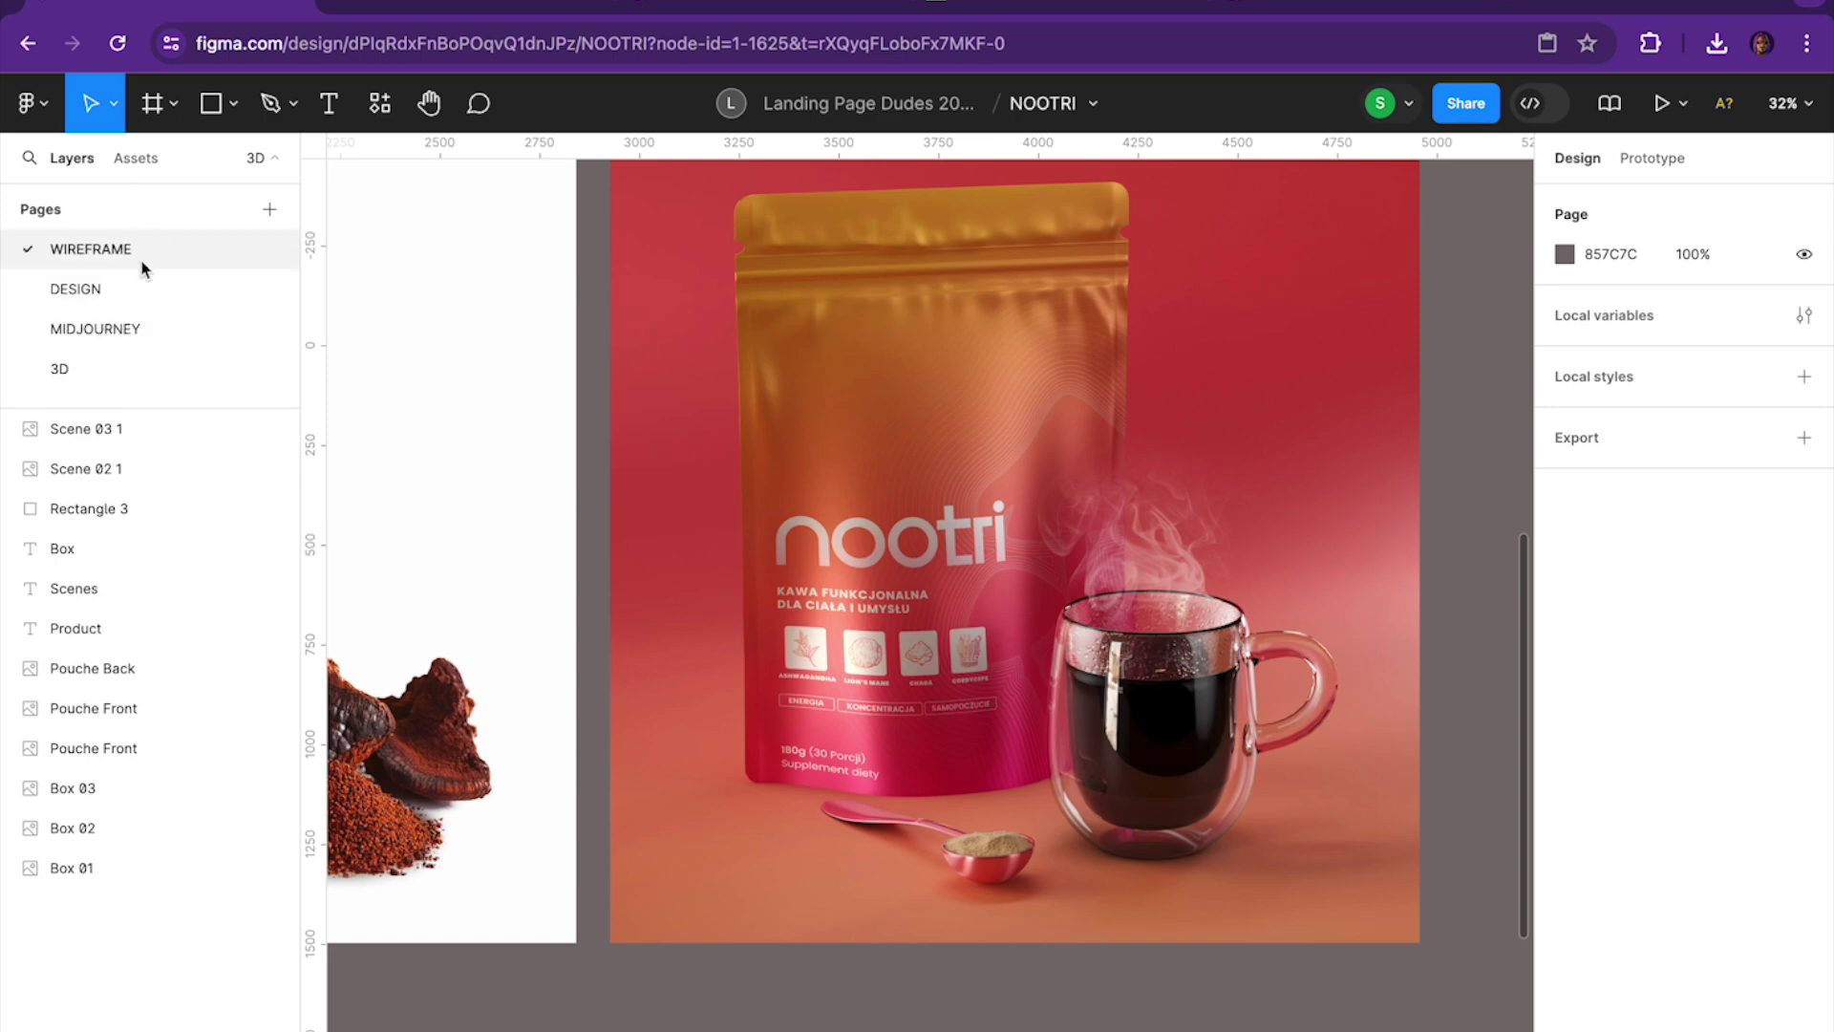
pyautogui.click(141, 332)
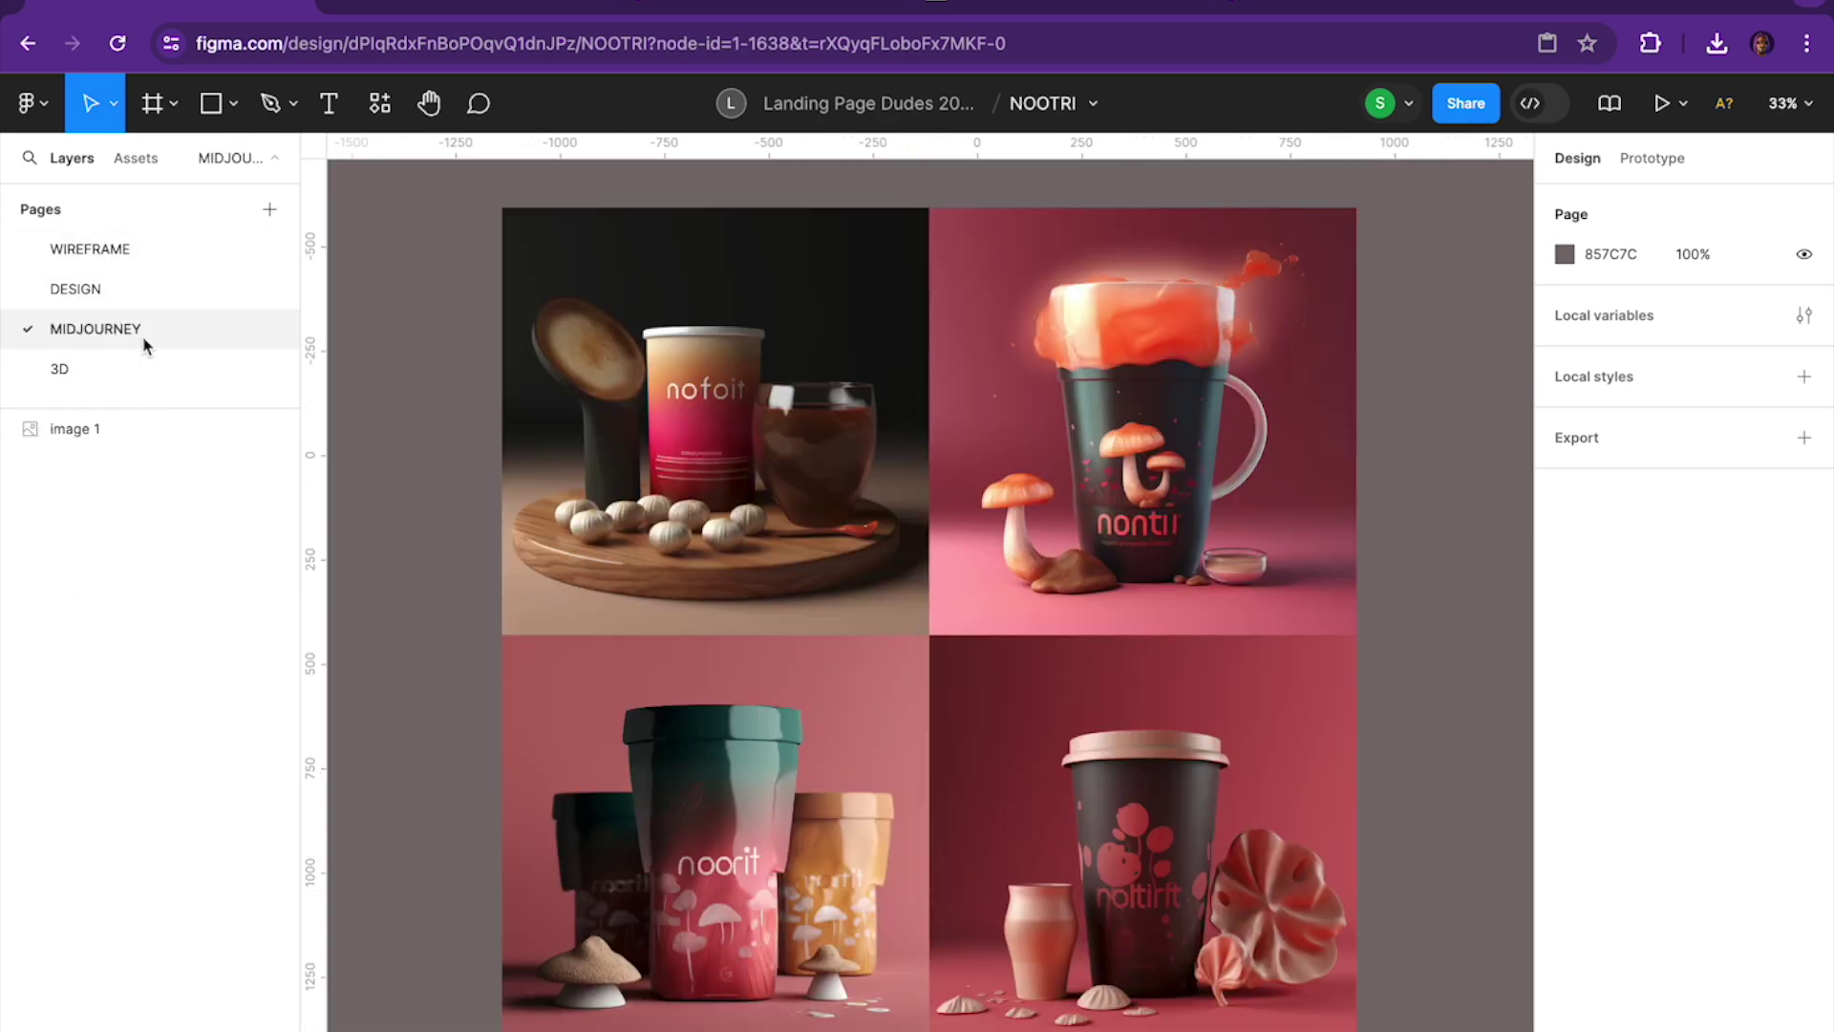
pyautogui.click(86, 371)
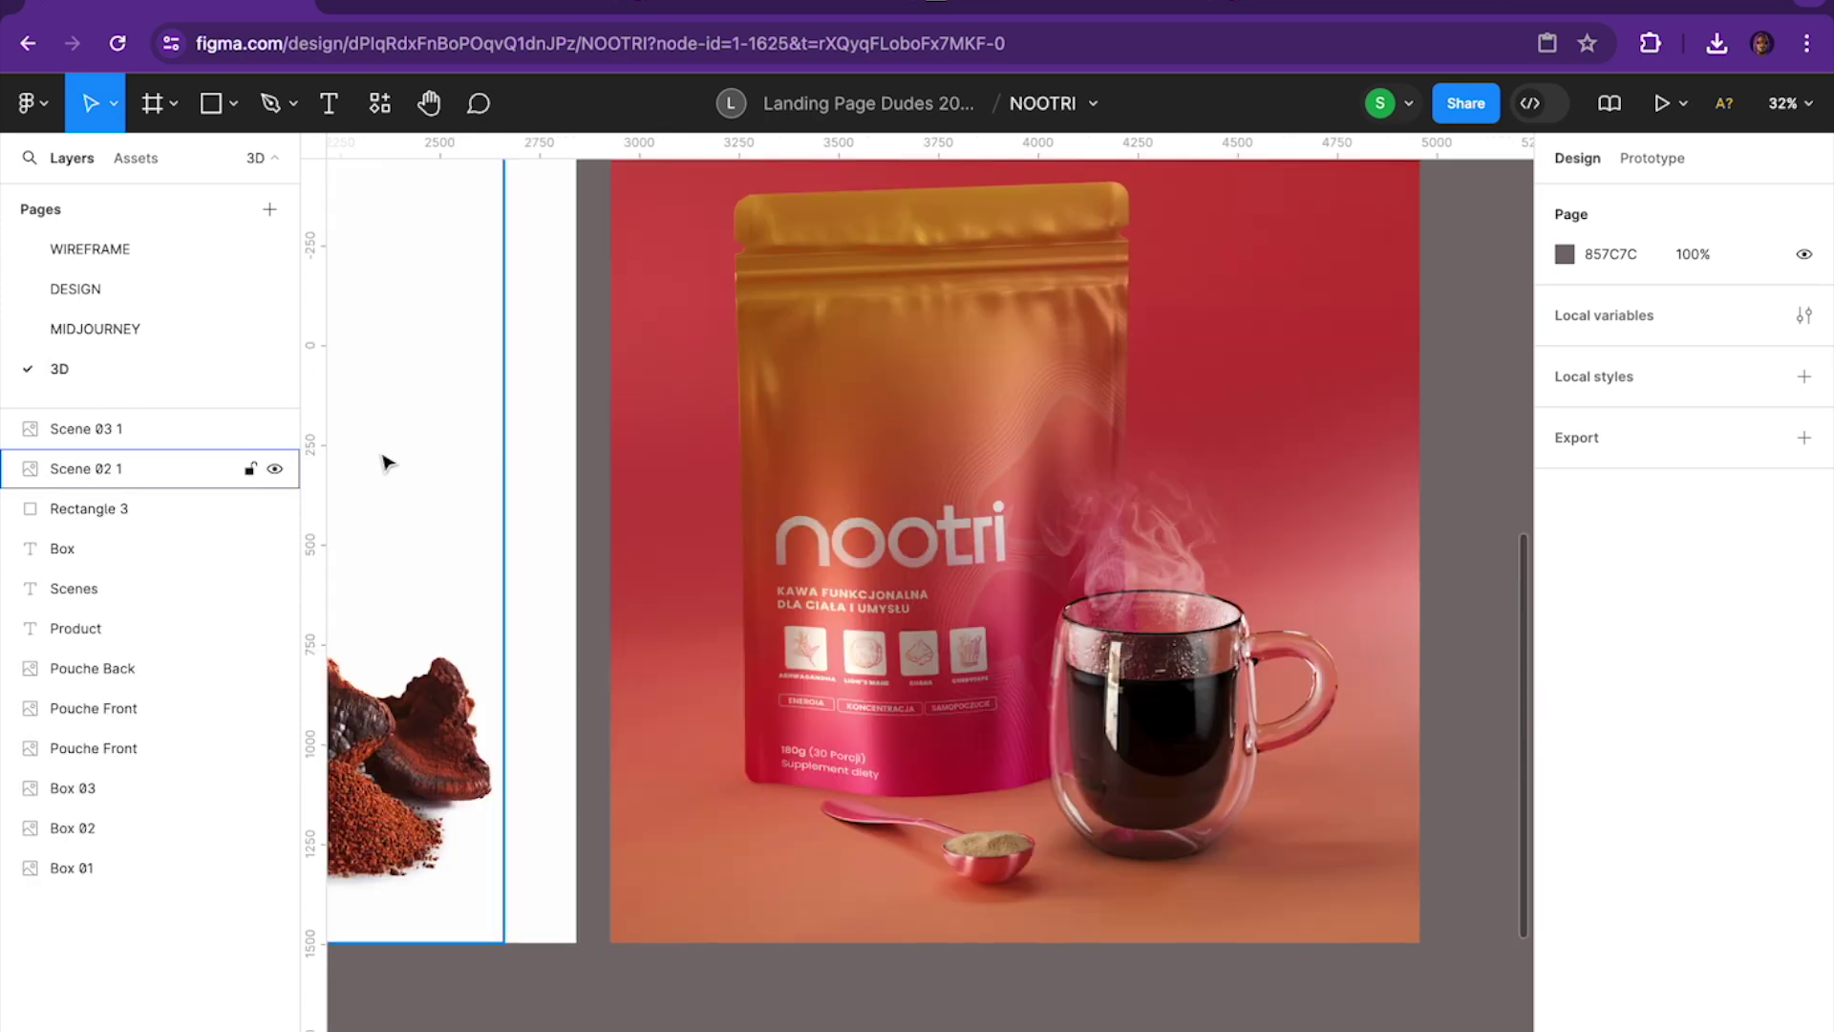
pyautogui.scroll(-3, 581, 546)
pyautogui.scroll(3, 581, 546)
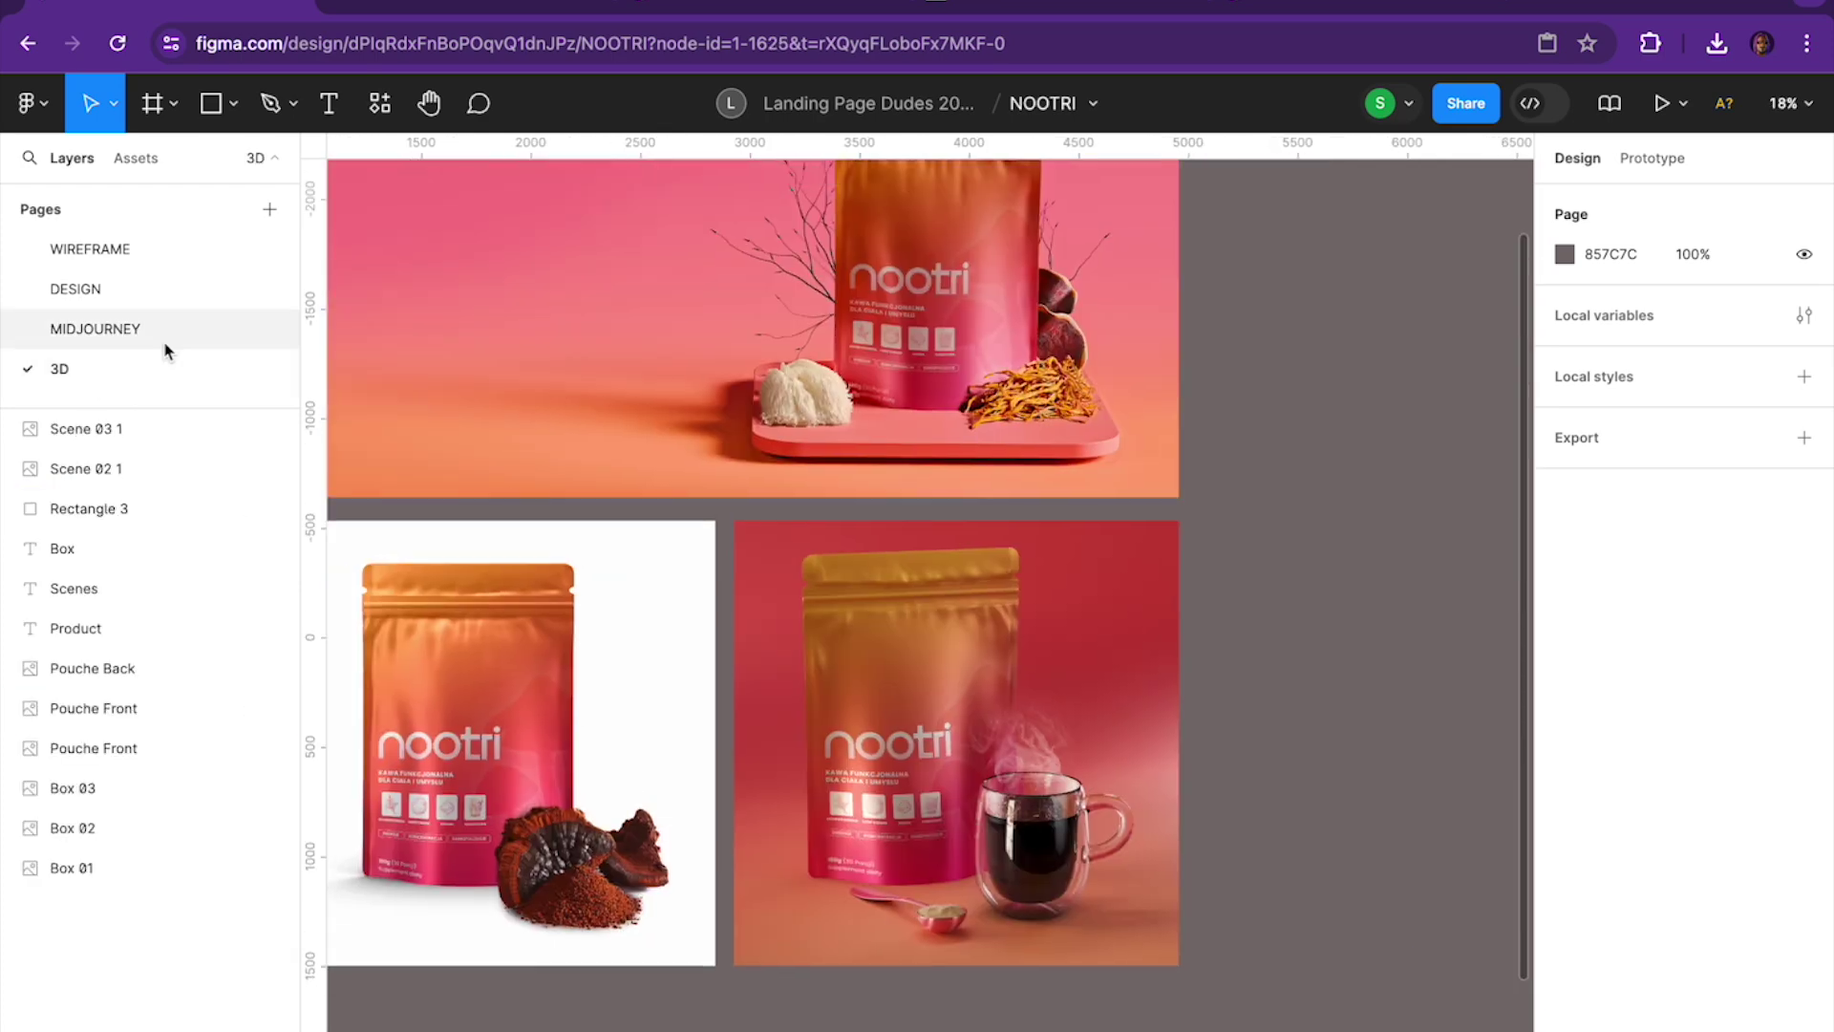
pyautogui.click(134, 292)
# Zoom into the Nootri Landing Page v02 frame and select, then deselect, the hero group
pyautogui.scroll(10, 954, 258)
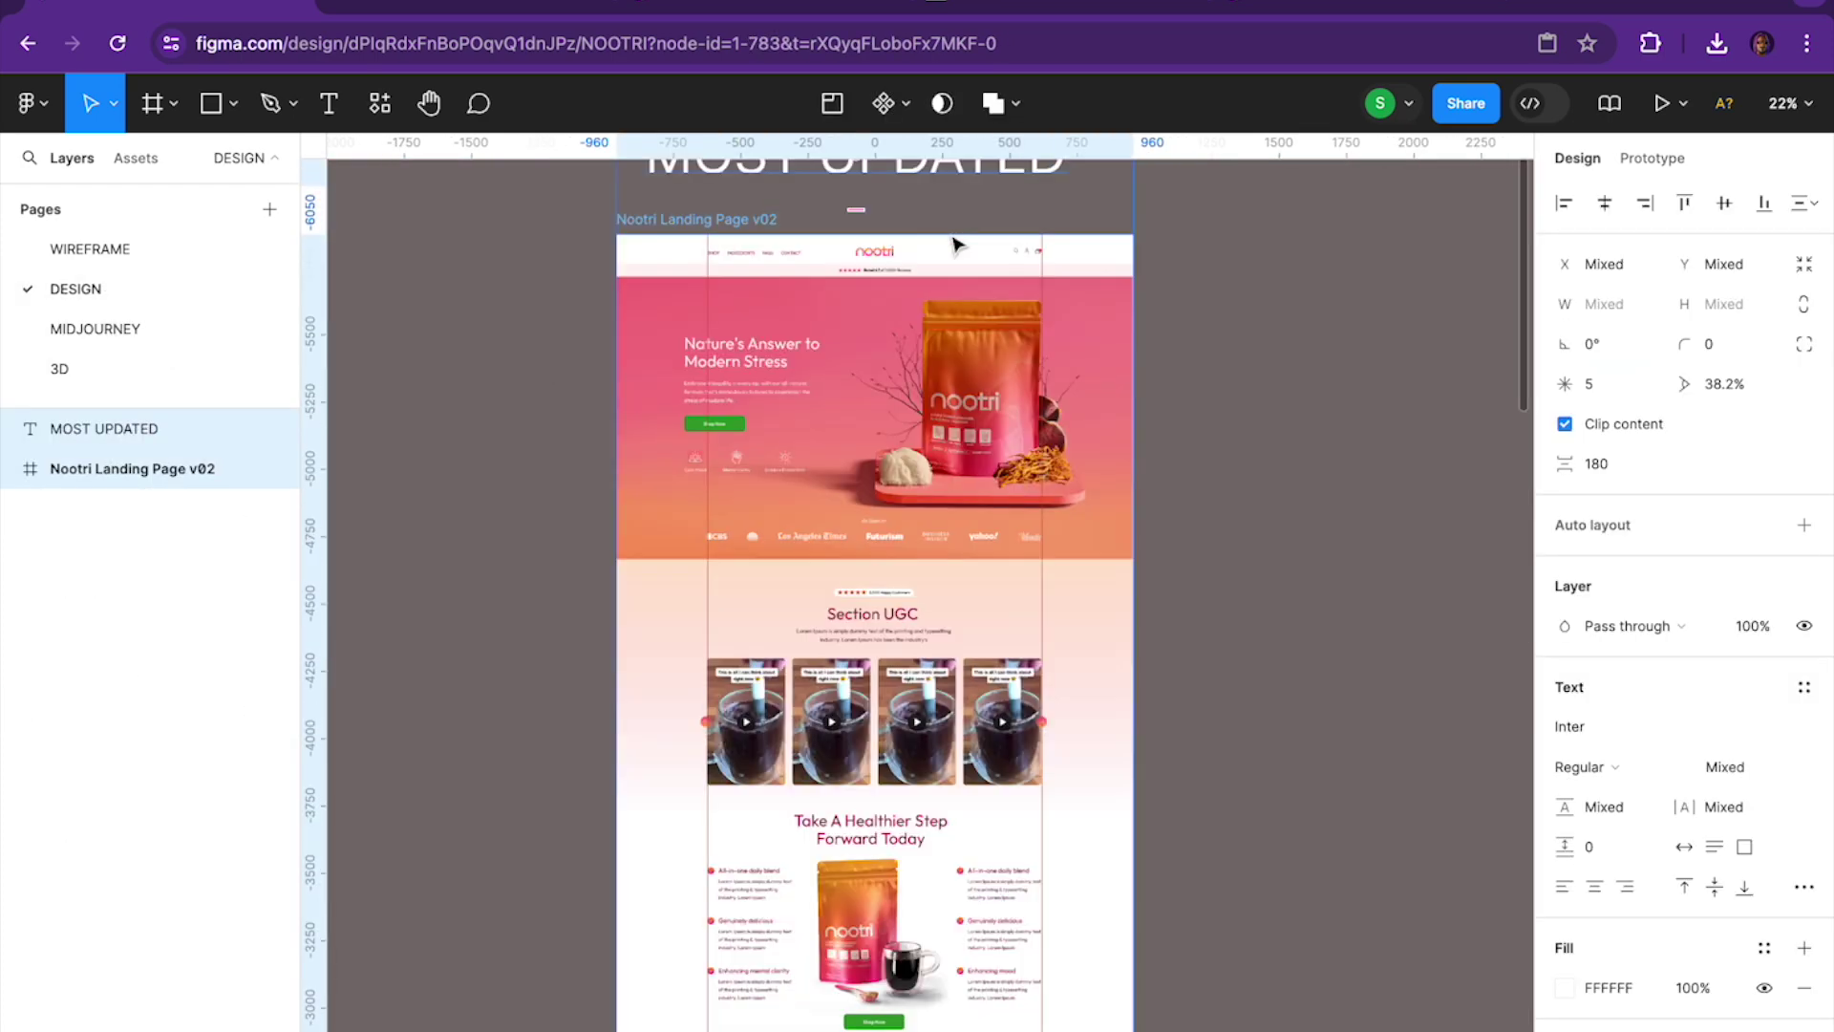
pyautogui.scroll(-2, 901, 435)
pyautogui.hscroll(-1, 901, 435)
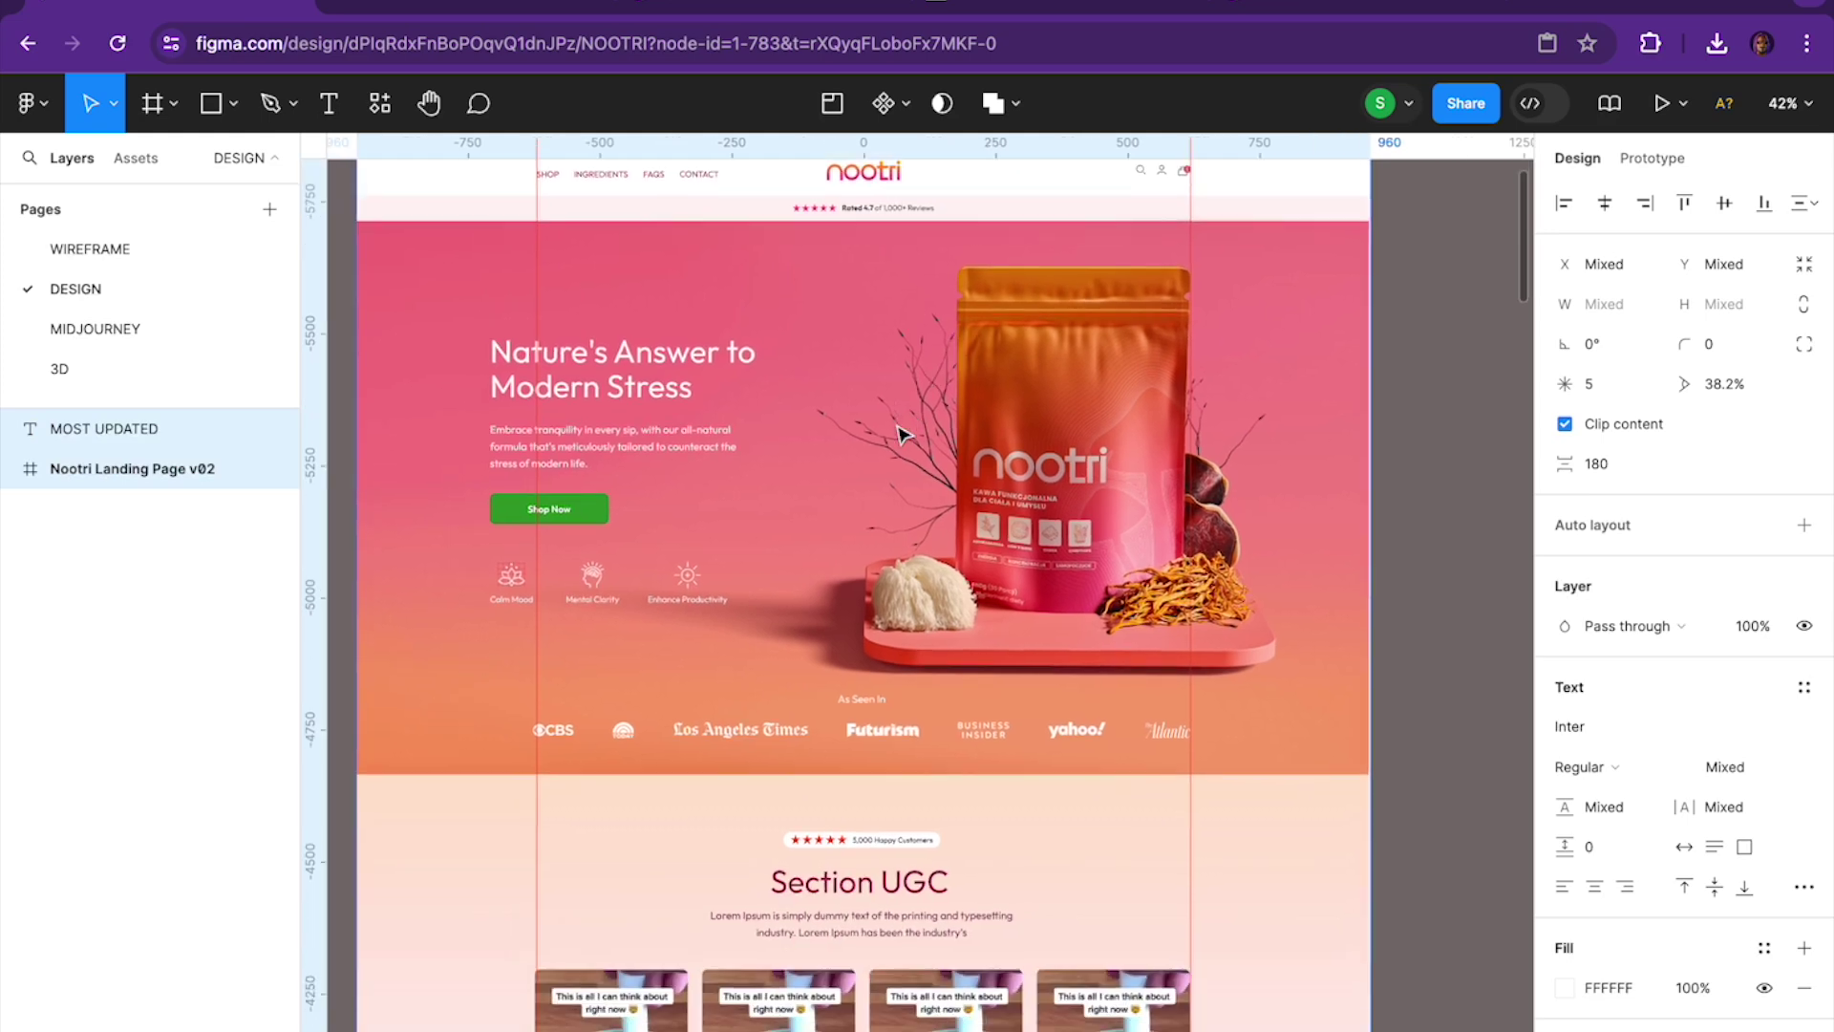
pyautogui.click(1040, 426)
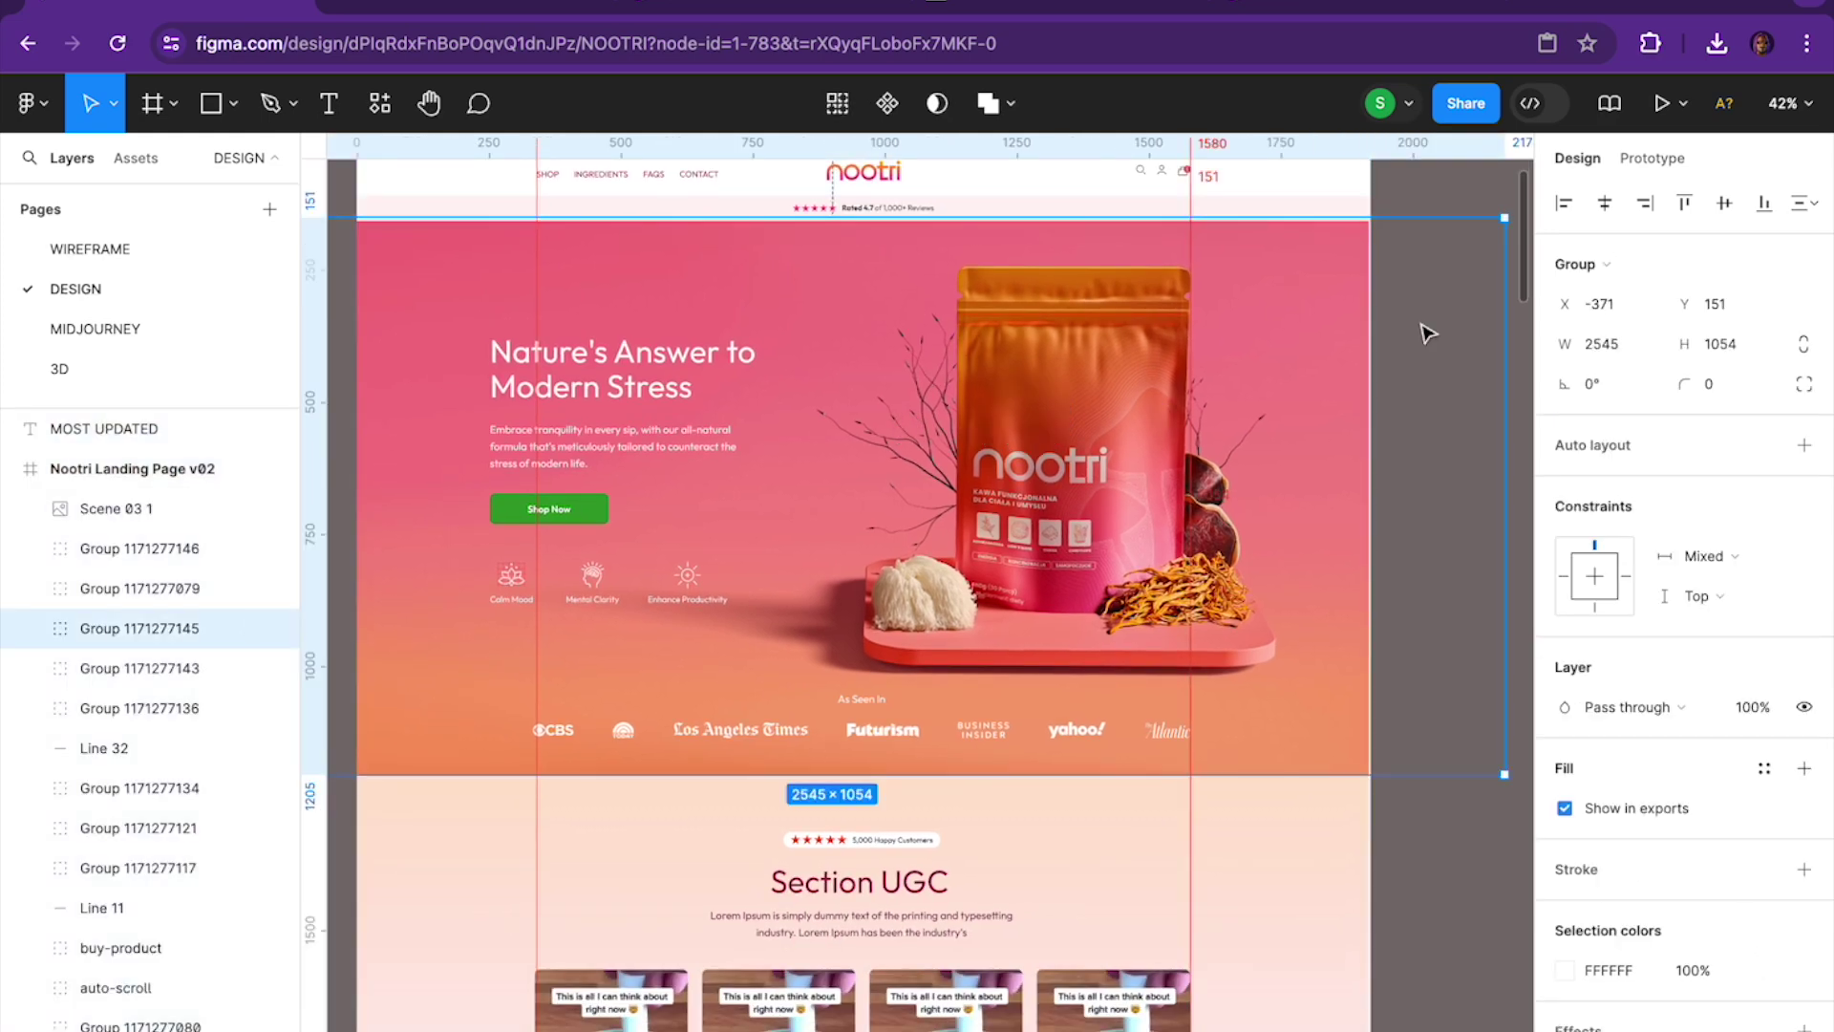
pyautogui.click(1466, 212)
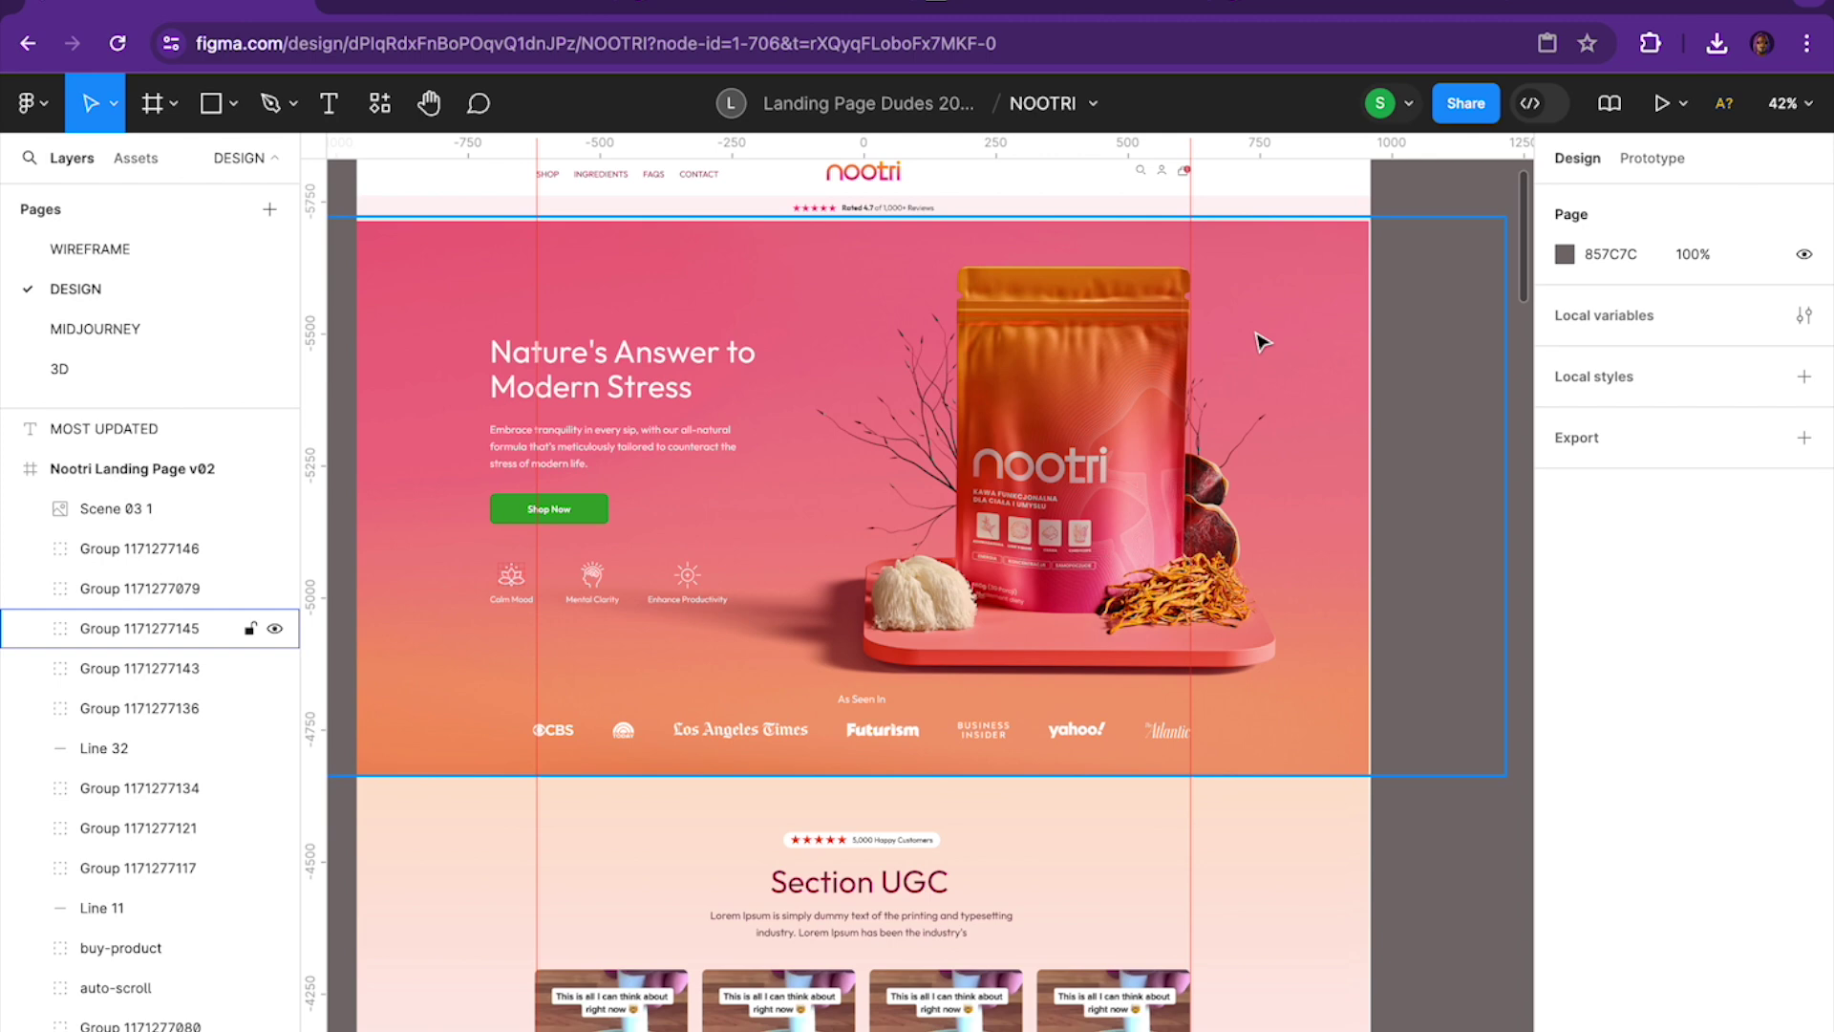
# Scroll down through the landing page sections below the hero
pyautogui.scroll(-2, 1261, 341)
pyautogui.scroll(-5, 1261, 341)
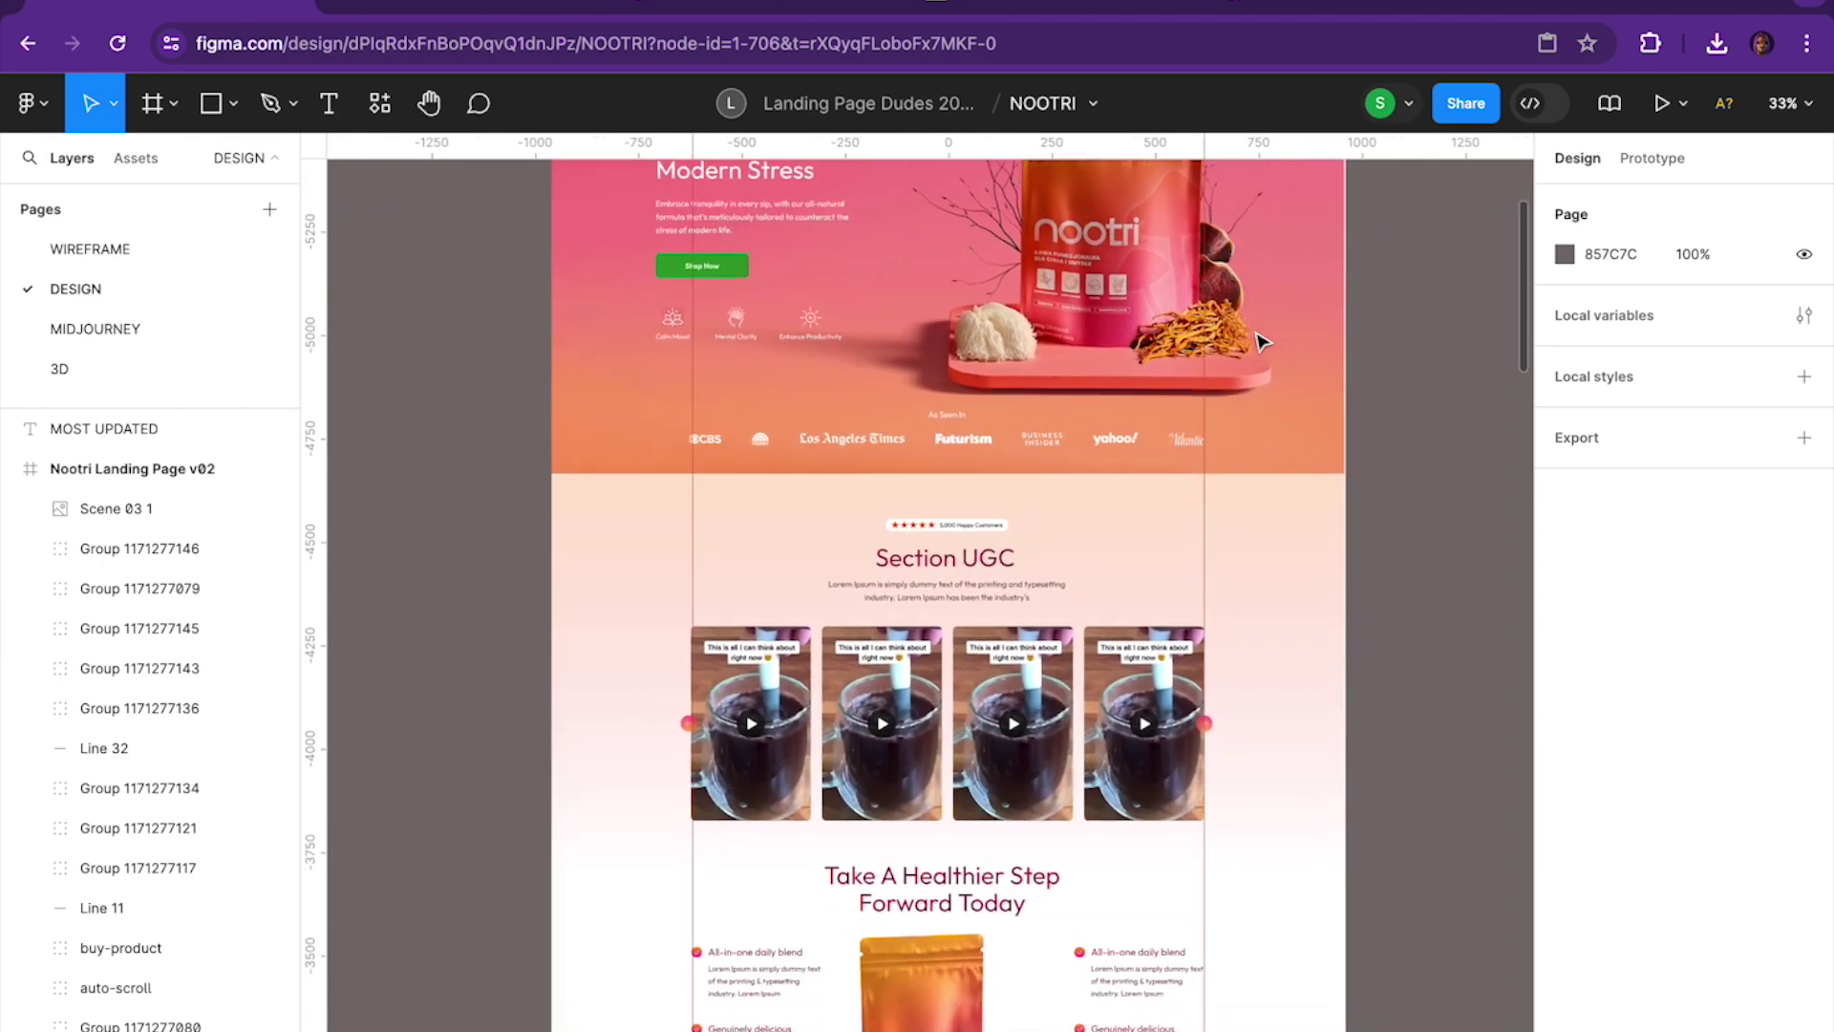
pyautogui.scroll(-6, 1261, 341)
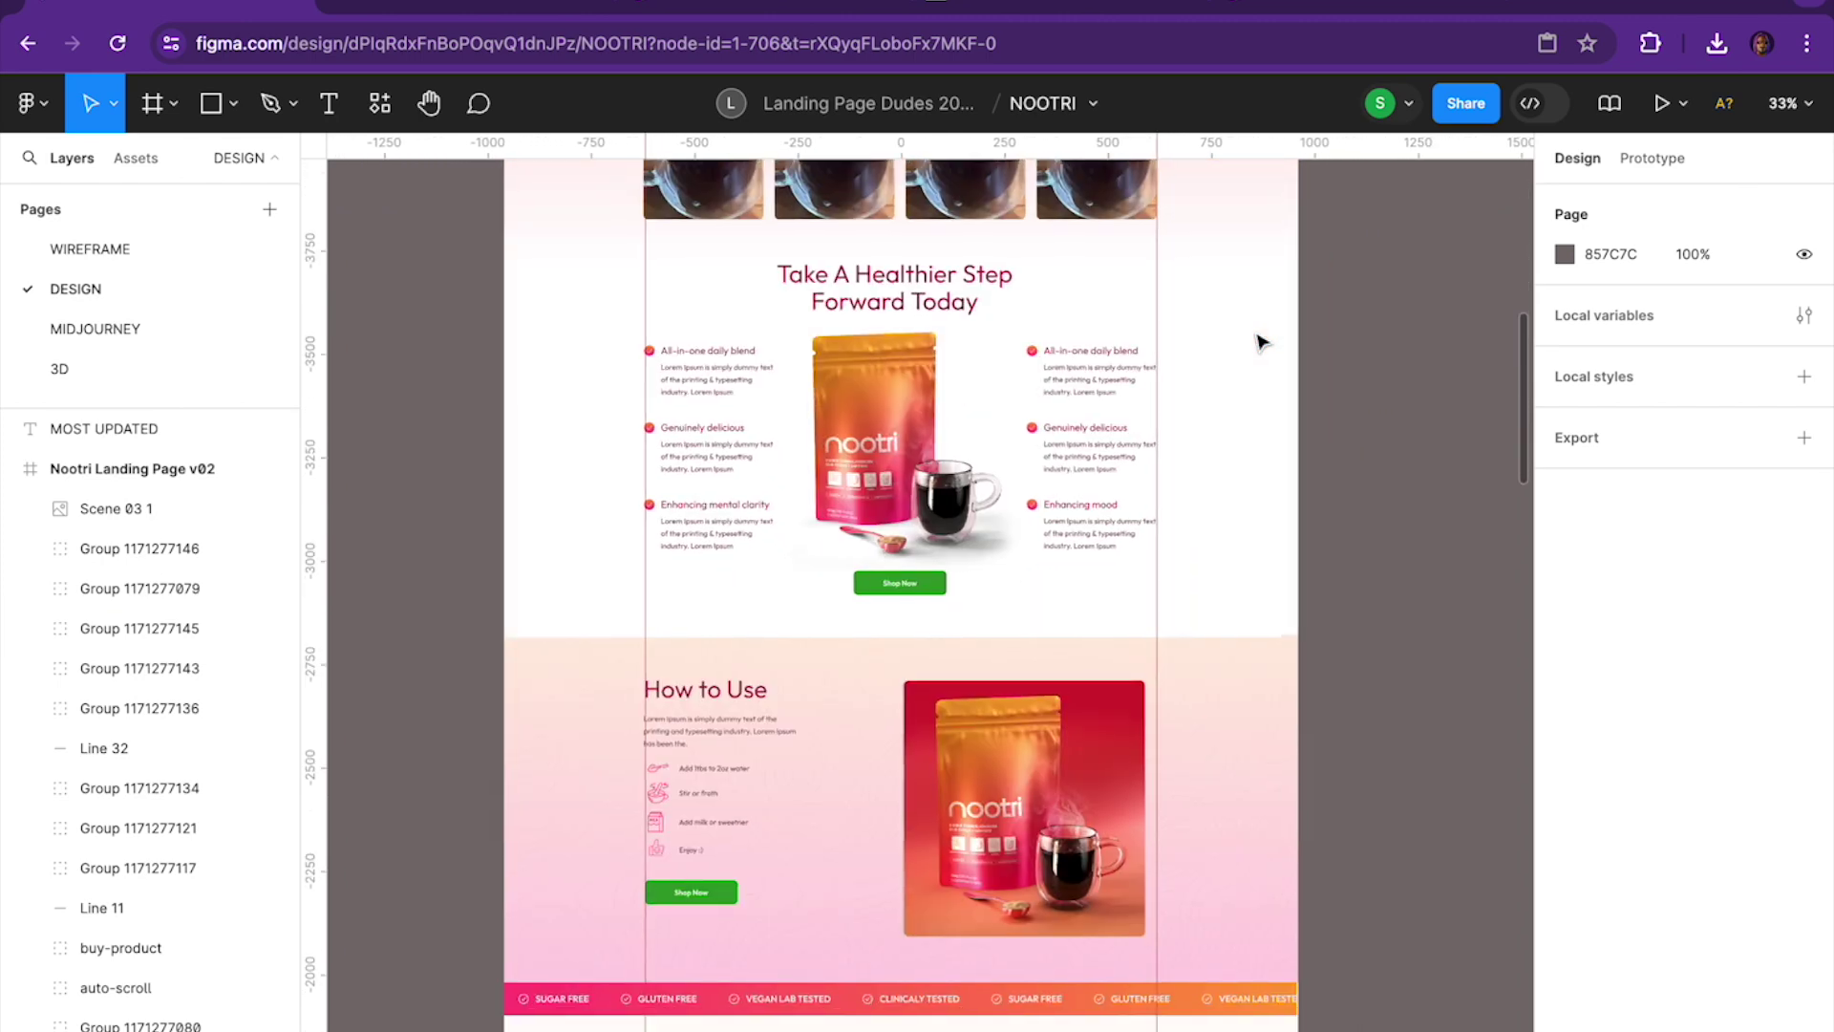
pyautogui.scroll(-5, 1261, 341)
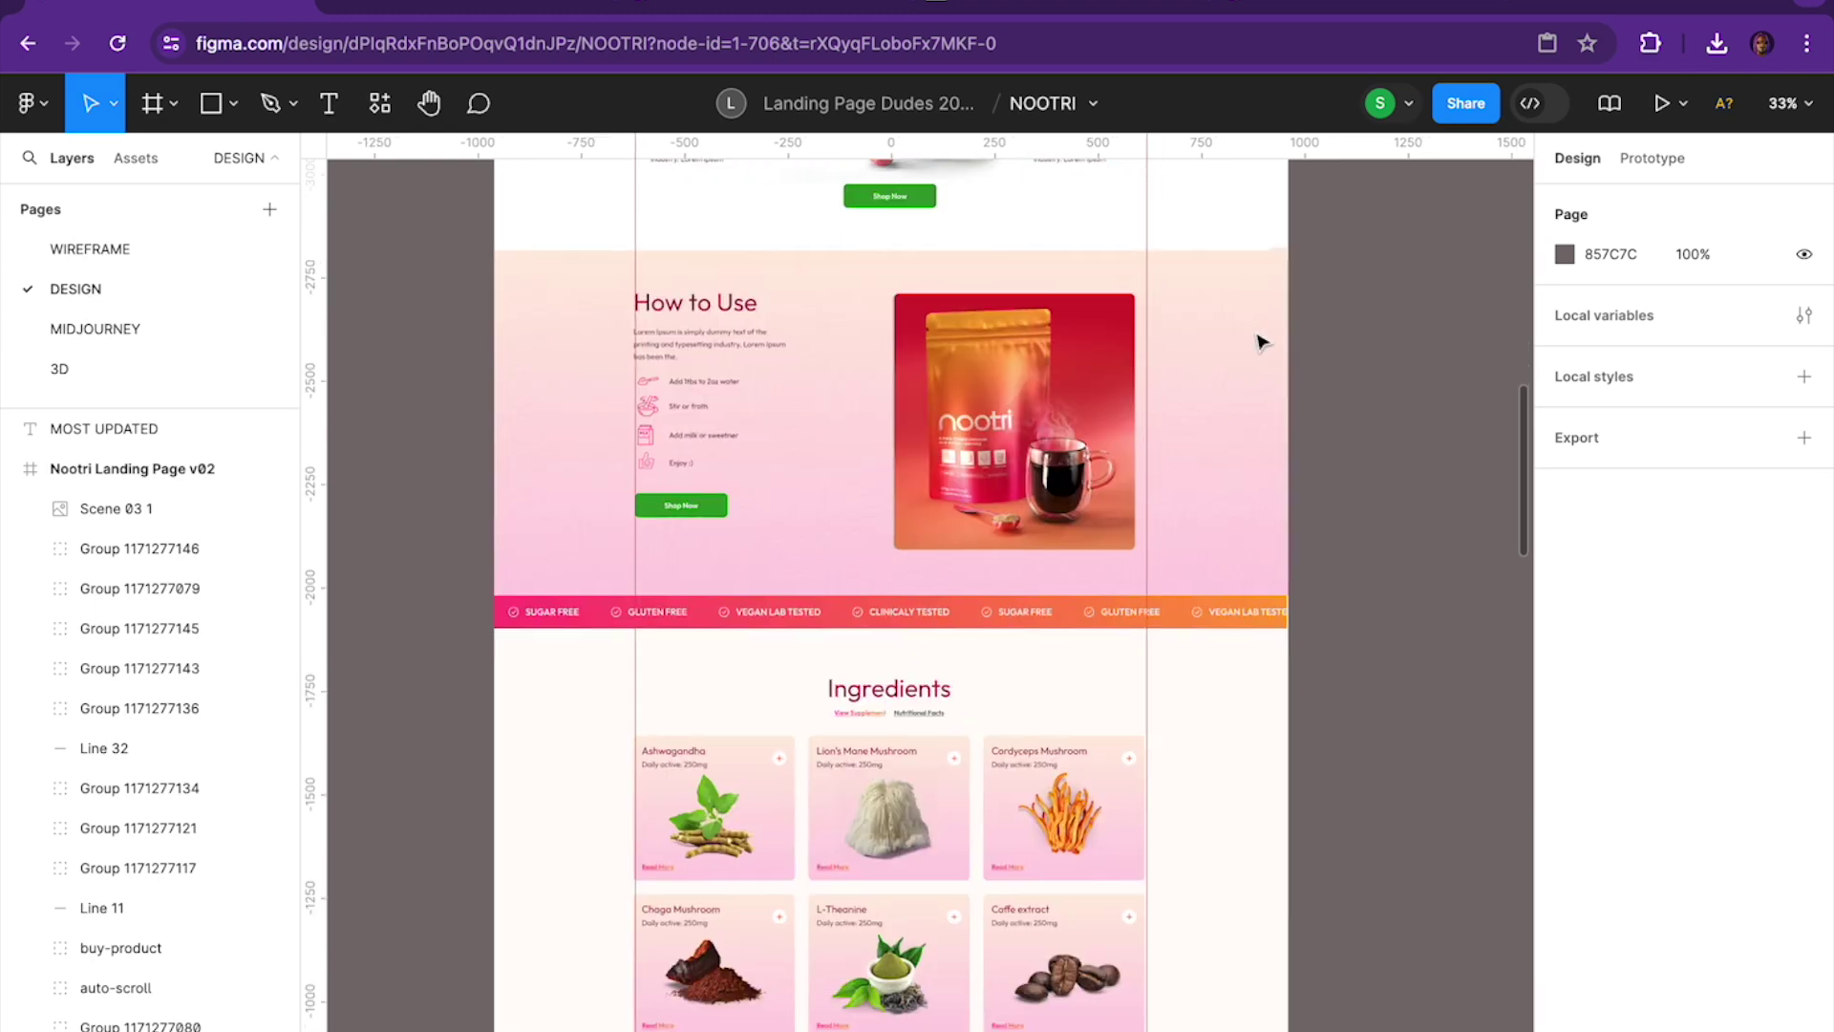
pyautogui.scroll(-3, 1261, 341)
pyautogui.scroll(-5, 1261, 341)
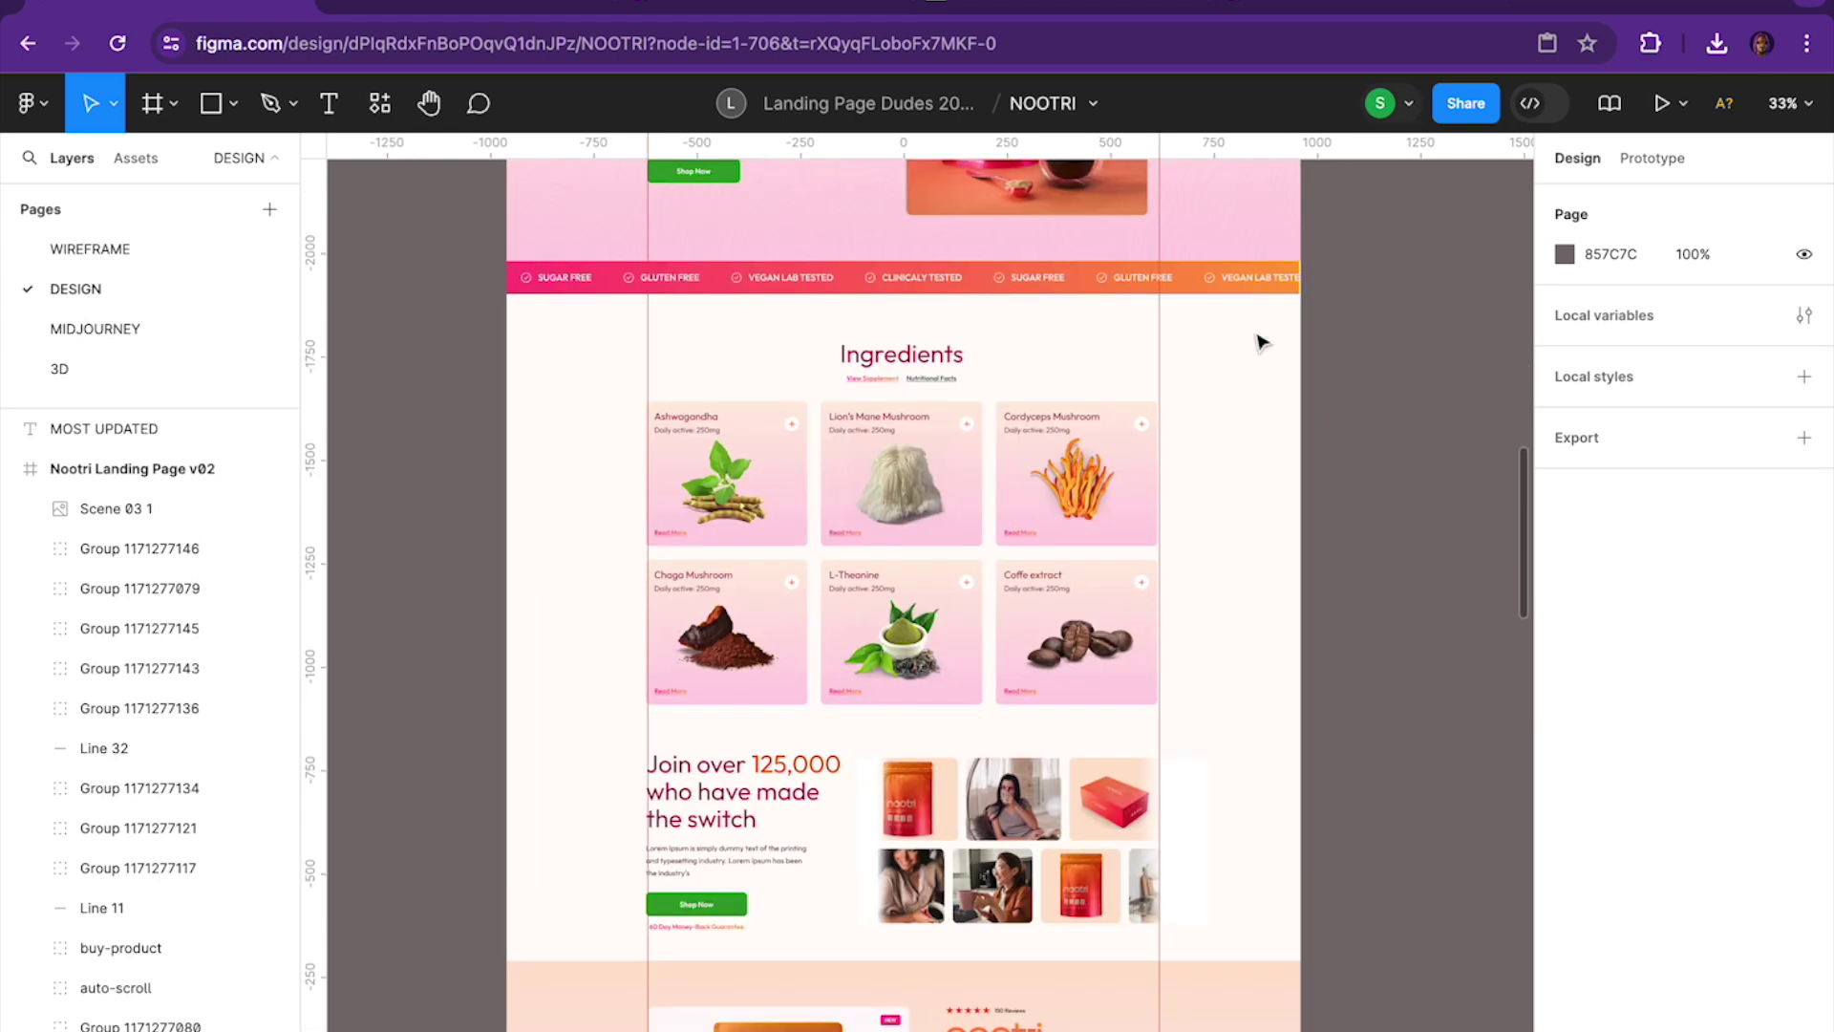
pyautogui.scroll(-1, 1261, 341)
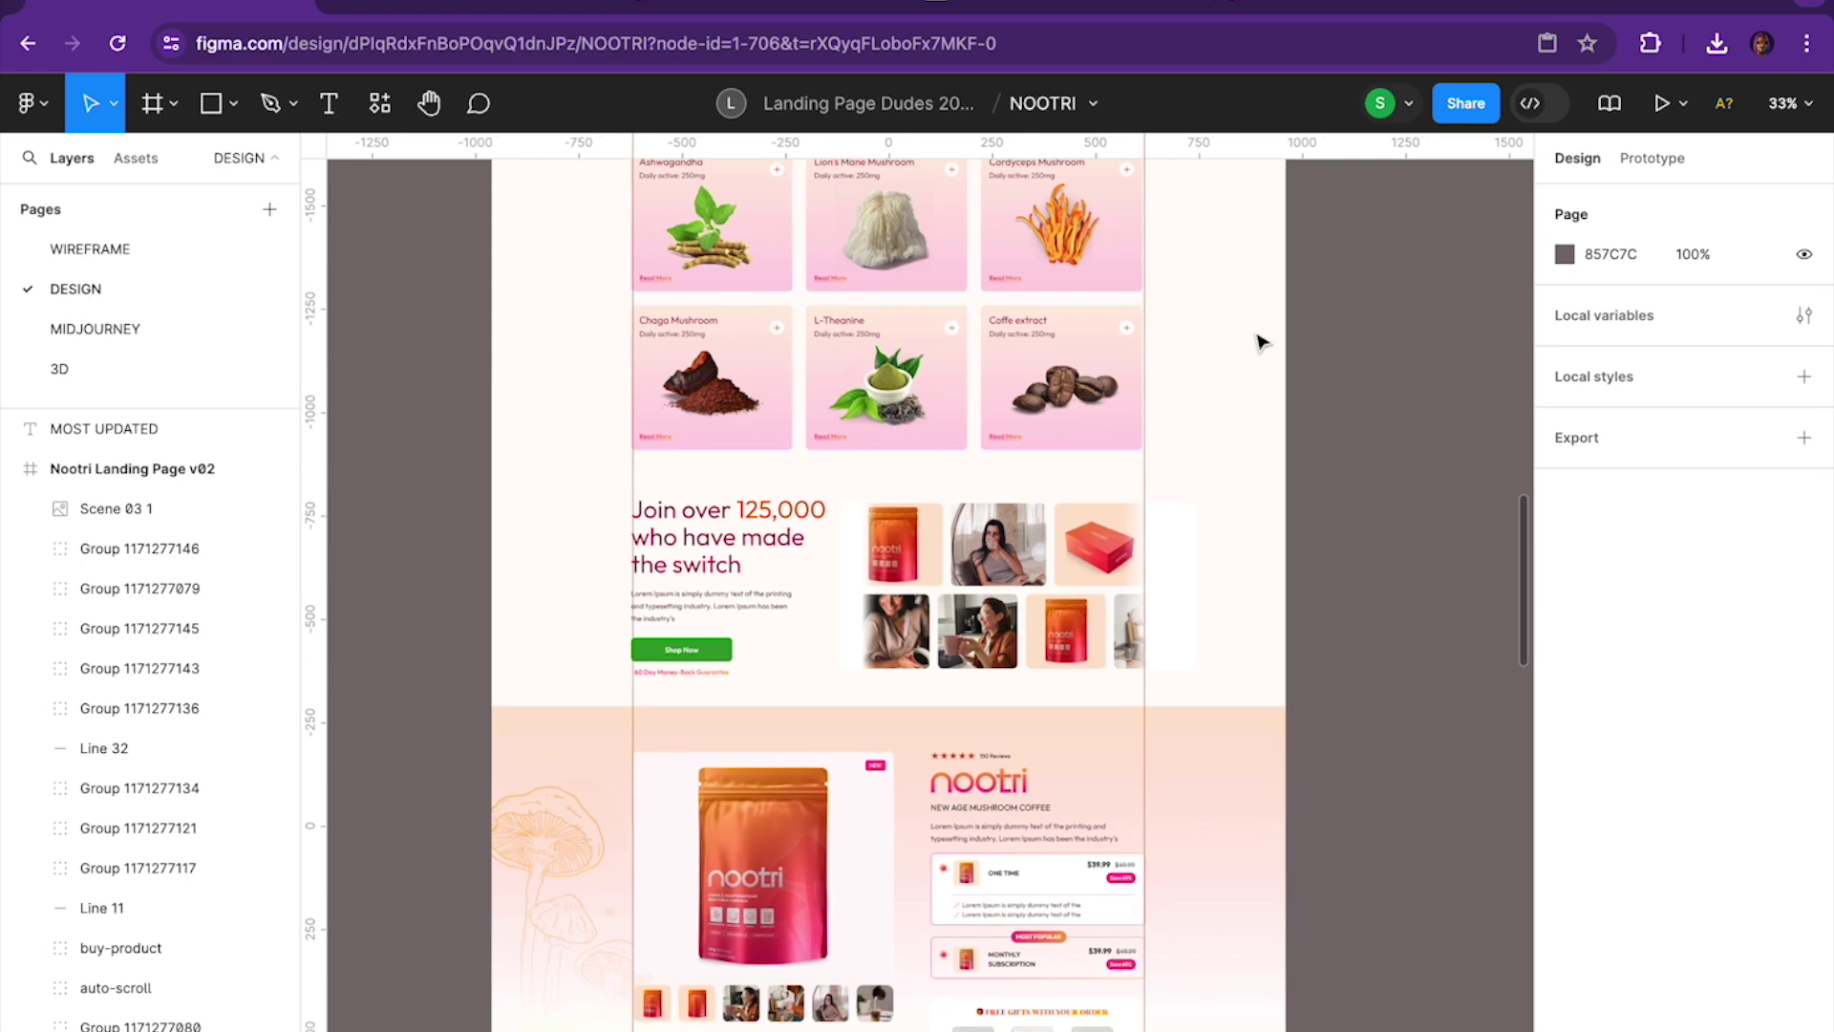
pyautogui.scroll(-1, 1260, 341)
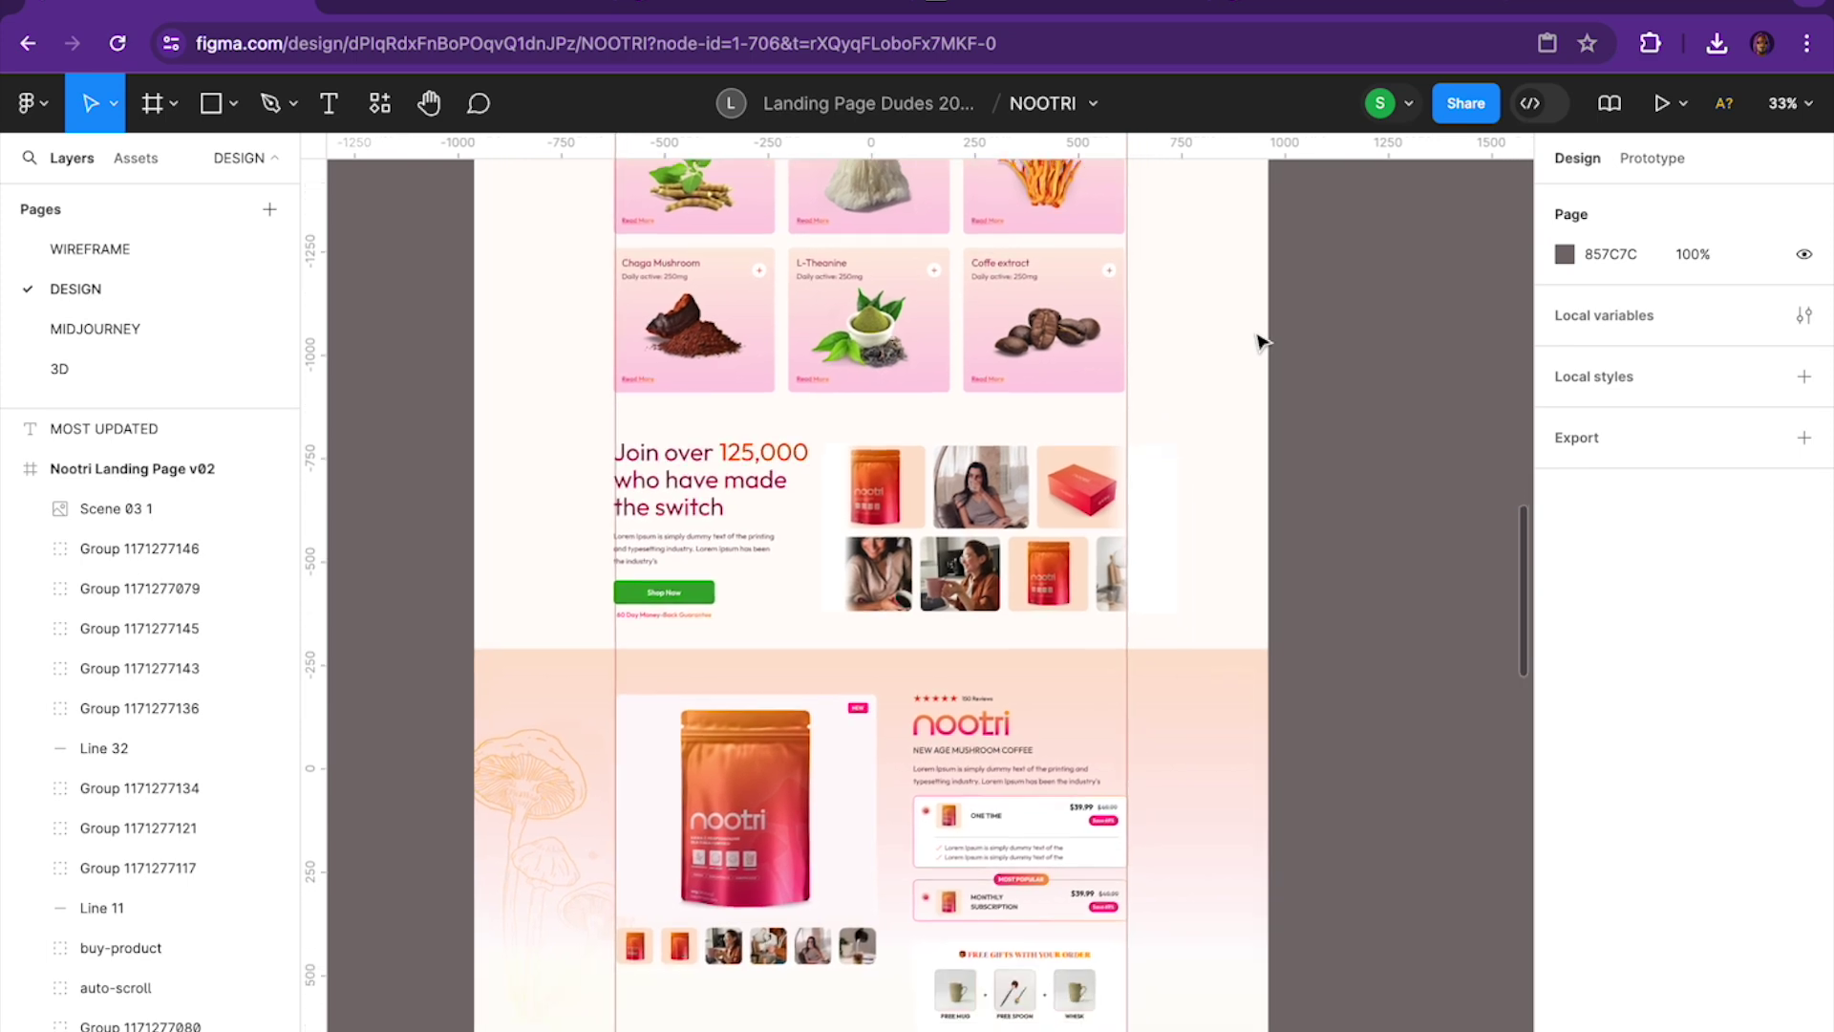
pyautogui.scroll(-4, 1208, 413)
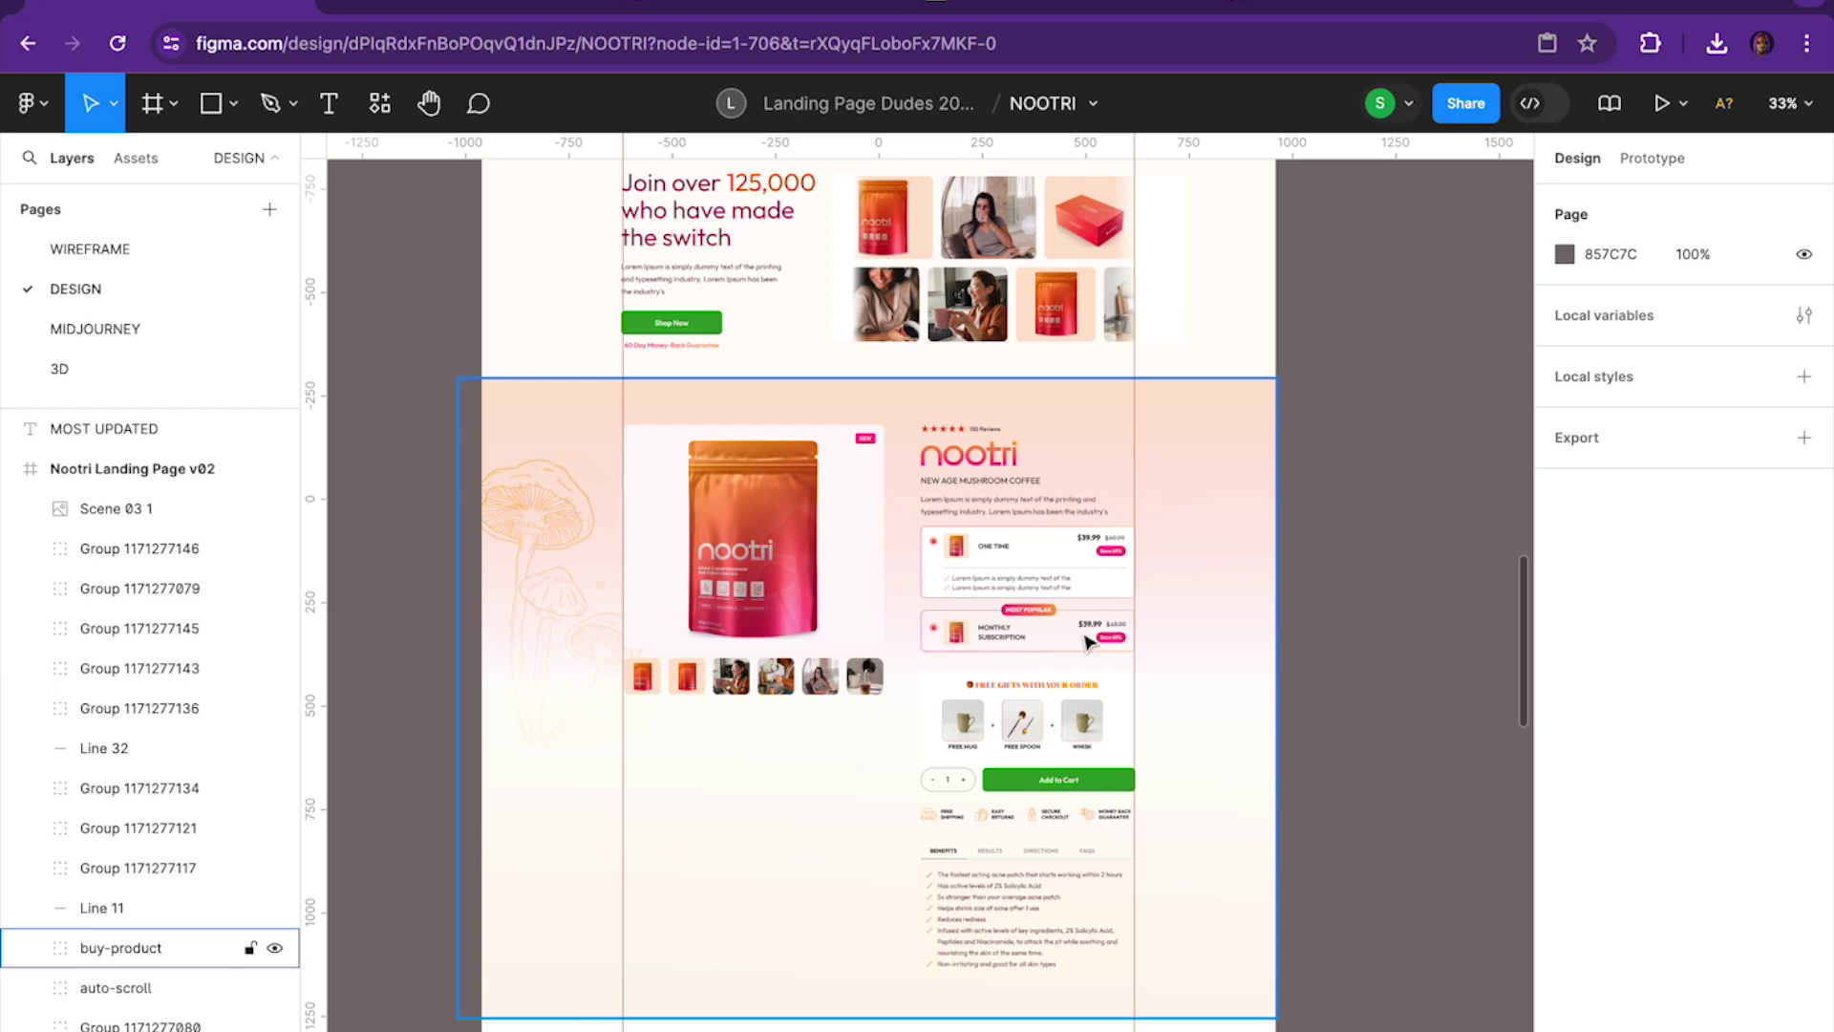
# Scroll through the remaining sections, then return to the 3D page's Scenes renders
pyautogui.scroll(-10, 1089, 643)
pyautogui.scroll(-8, 1088, 640)
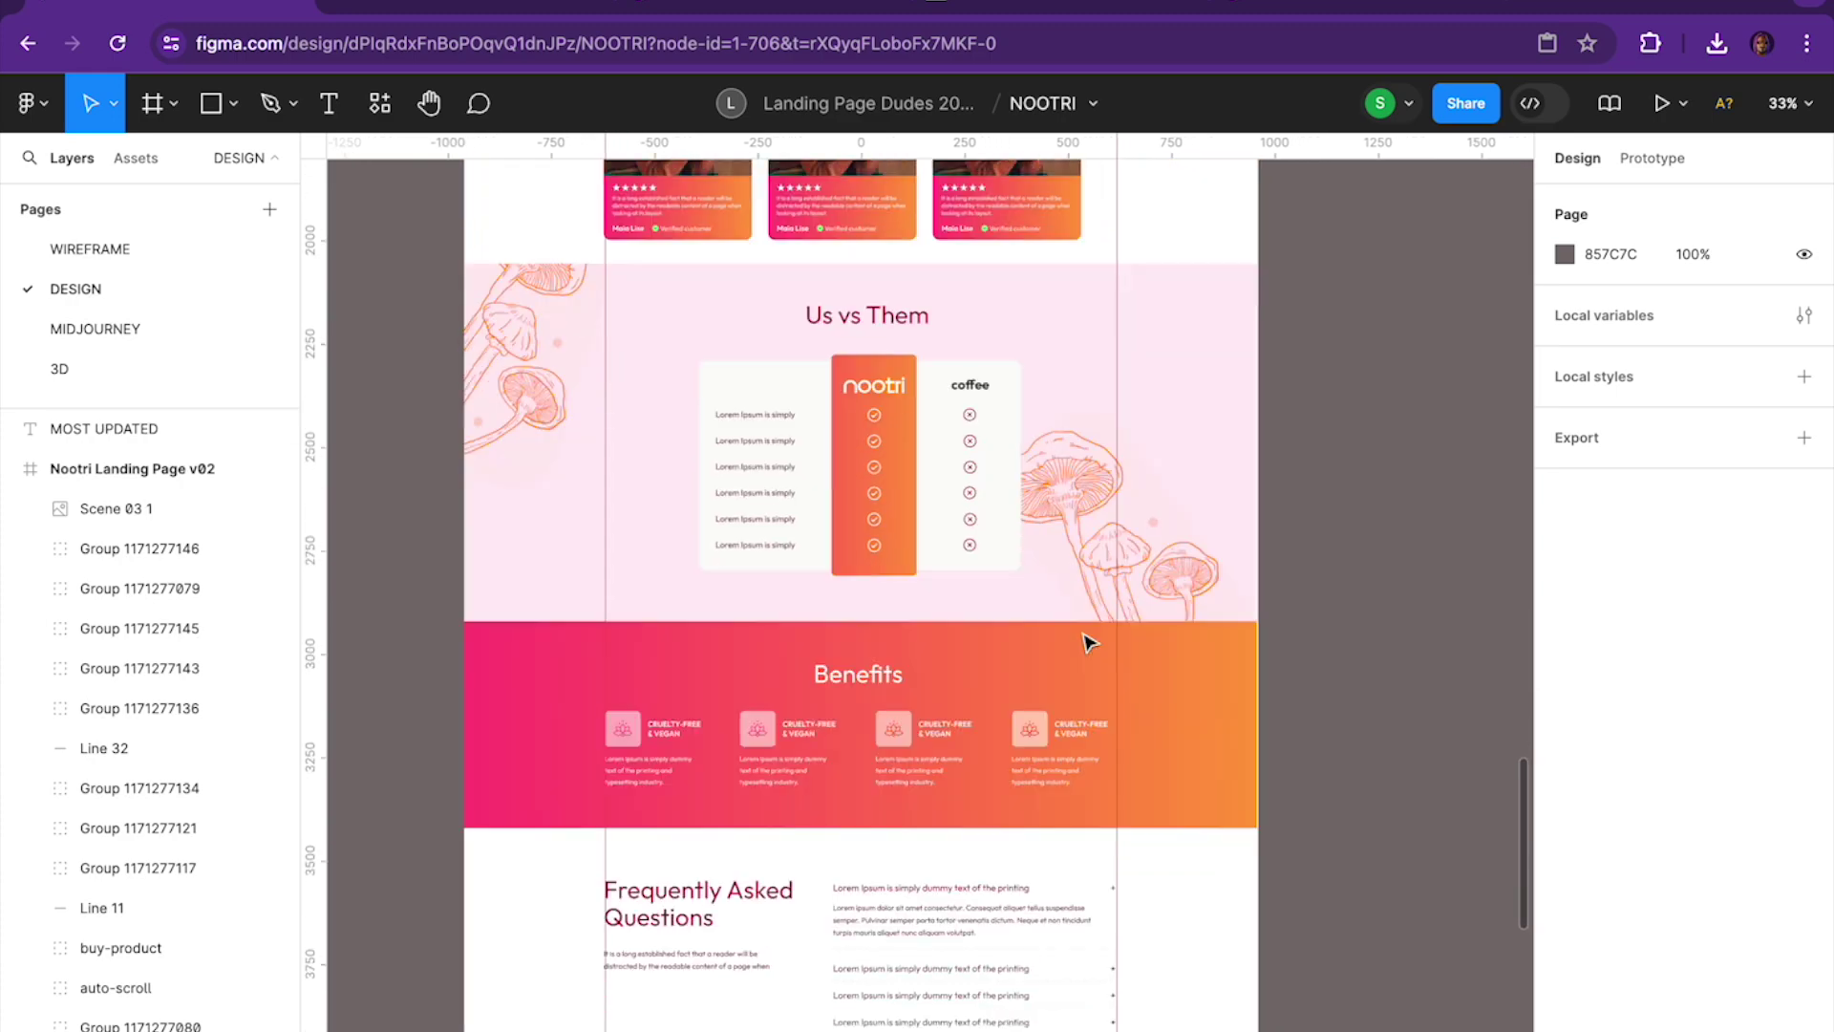
pyautogui.scroll(-5, 1081, 631)
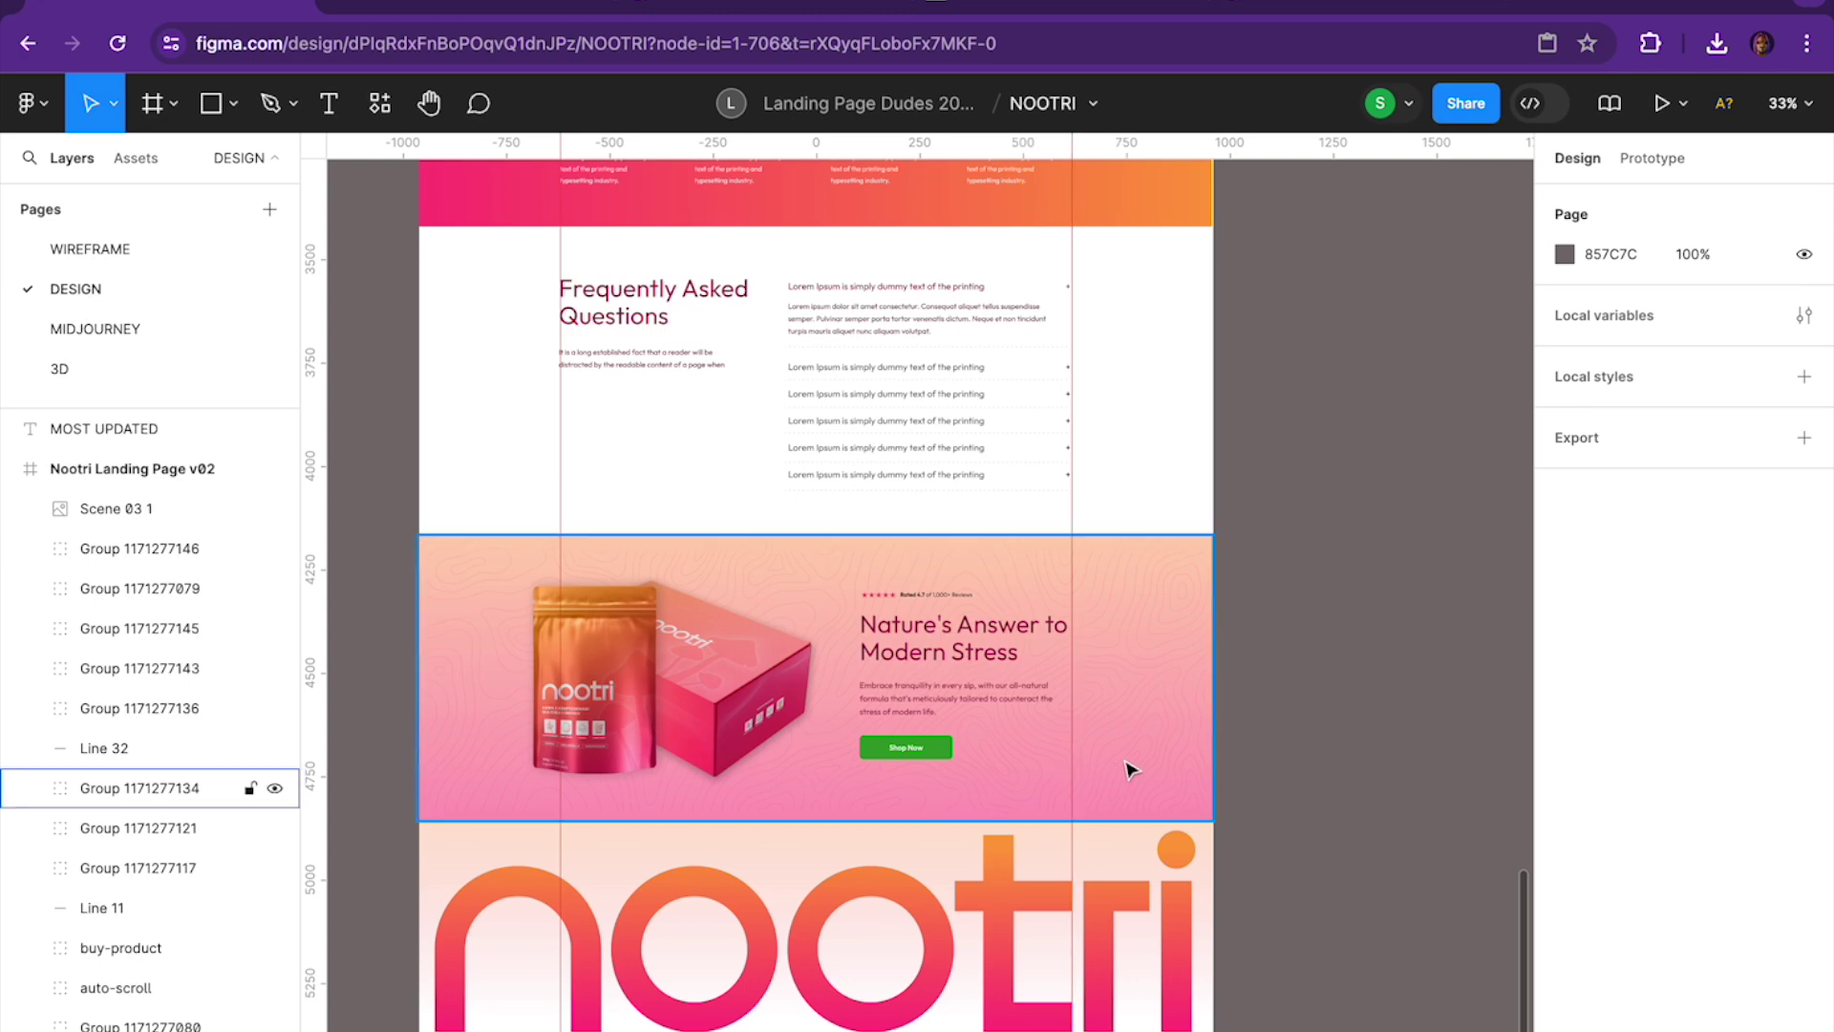
pyautogui.scroll(10, 1131, 766)
pyautogui.scroll(-8, 1130, 766)
pyautogui.scroll(6, 1127, 769)
pyautogui.hscroll(-3, 1130, 769)
pyautogui.scroll(2, 1130, 769)
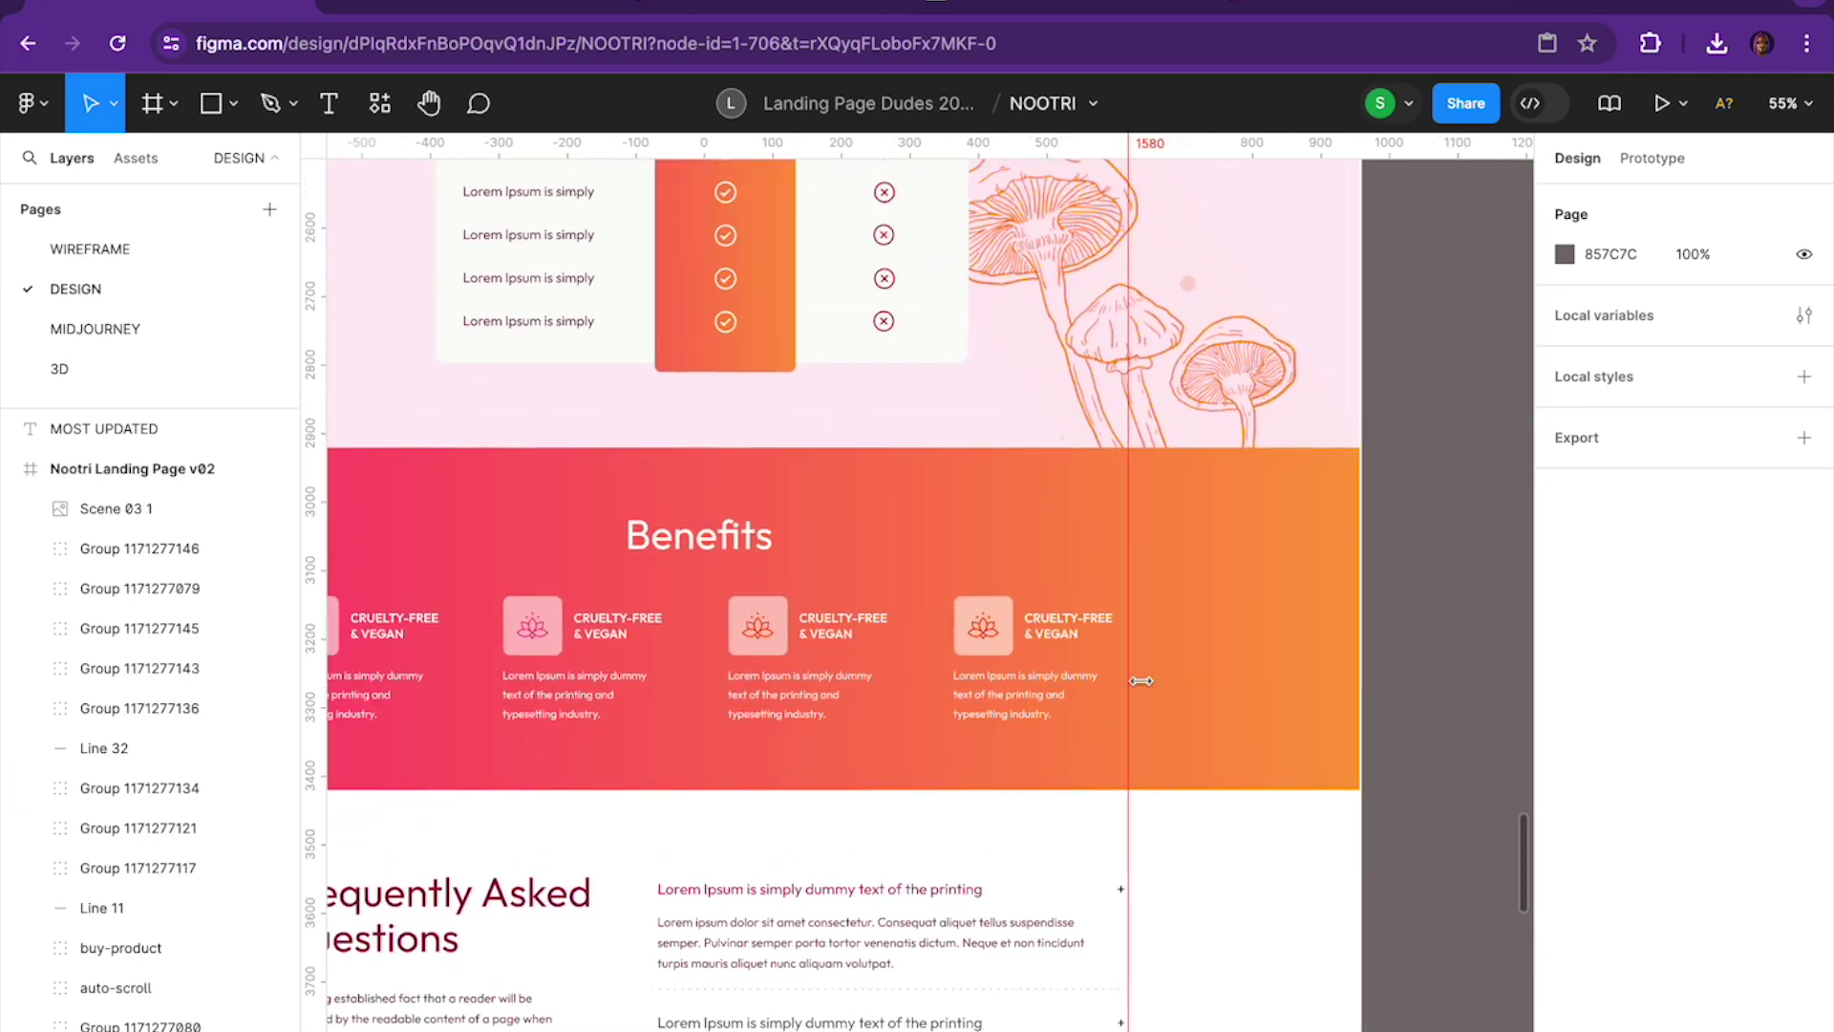
pyautogui.click(63, 369)
# Pan across the 3D page's Product pouch and Box renders, then move to Shopify's Themes page
pyautogui.scroll(2, 671, 532)
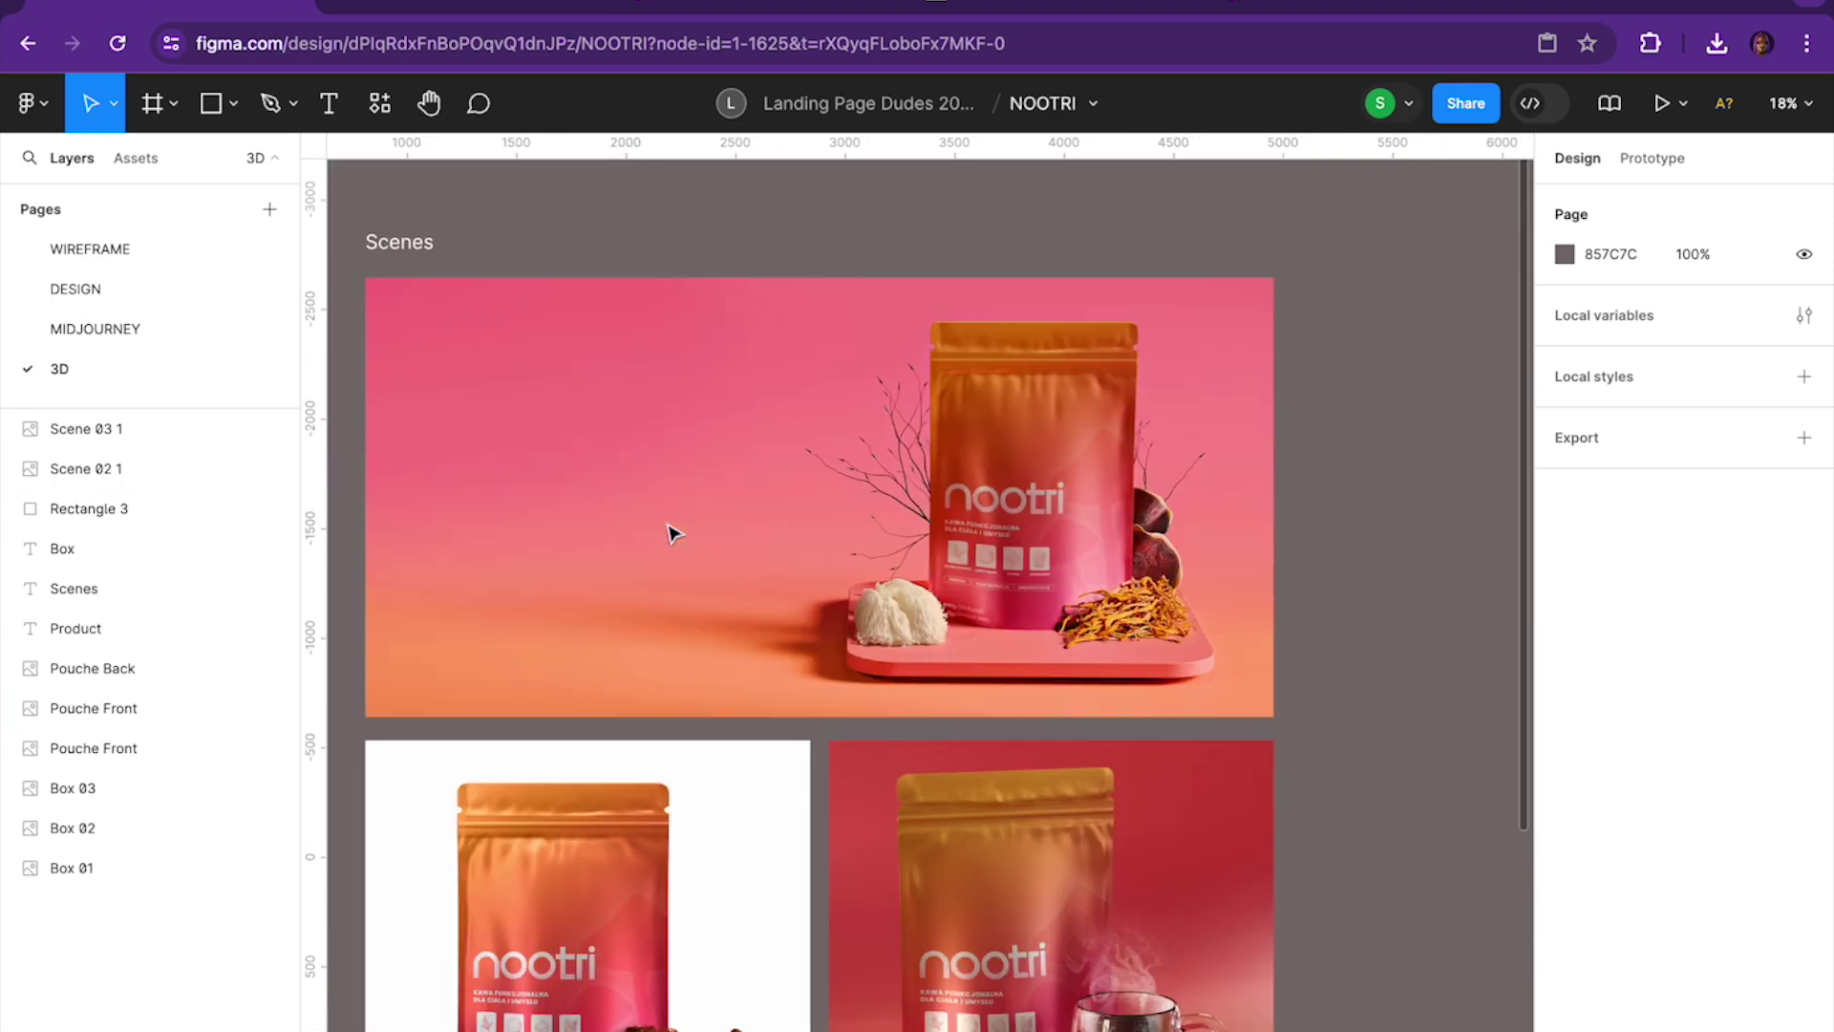
pyautogui.hscroll(-4, 975, 529)
pyautogui.hscroll(4, 974, 528)
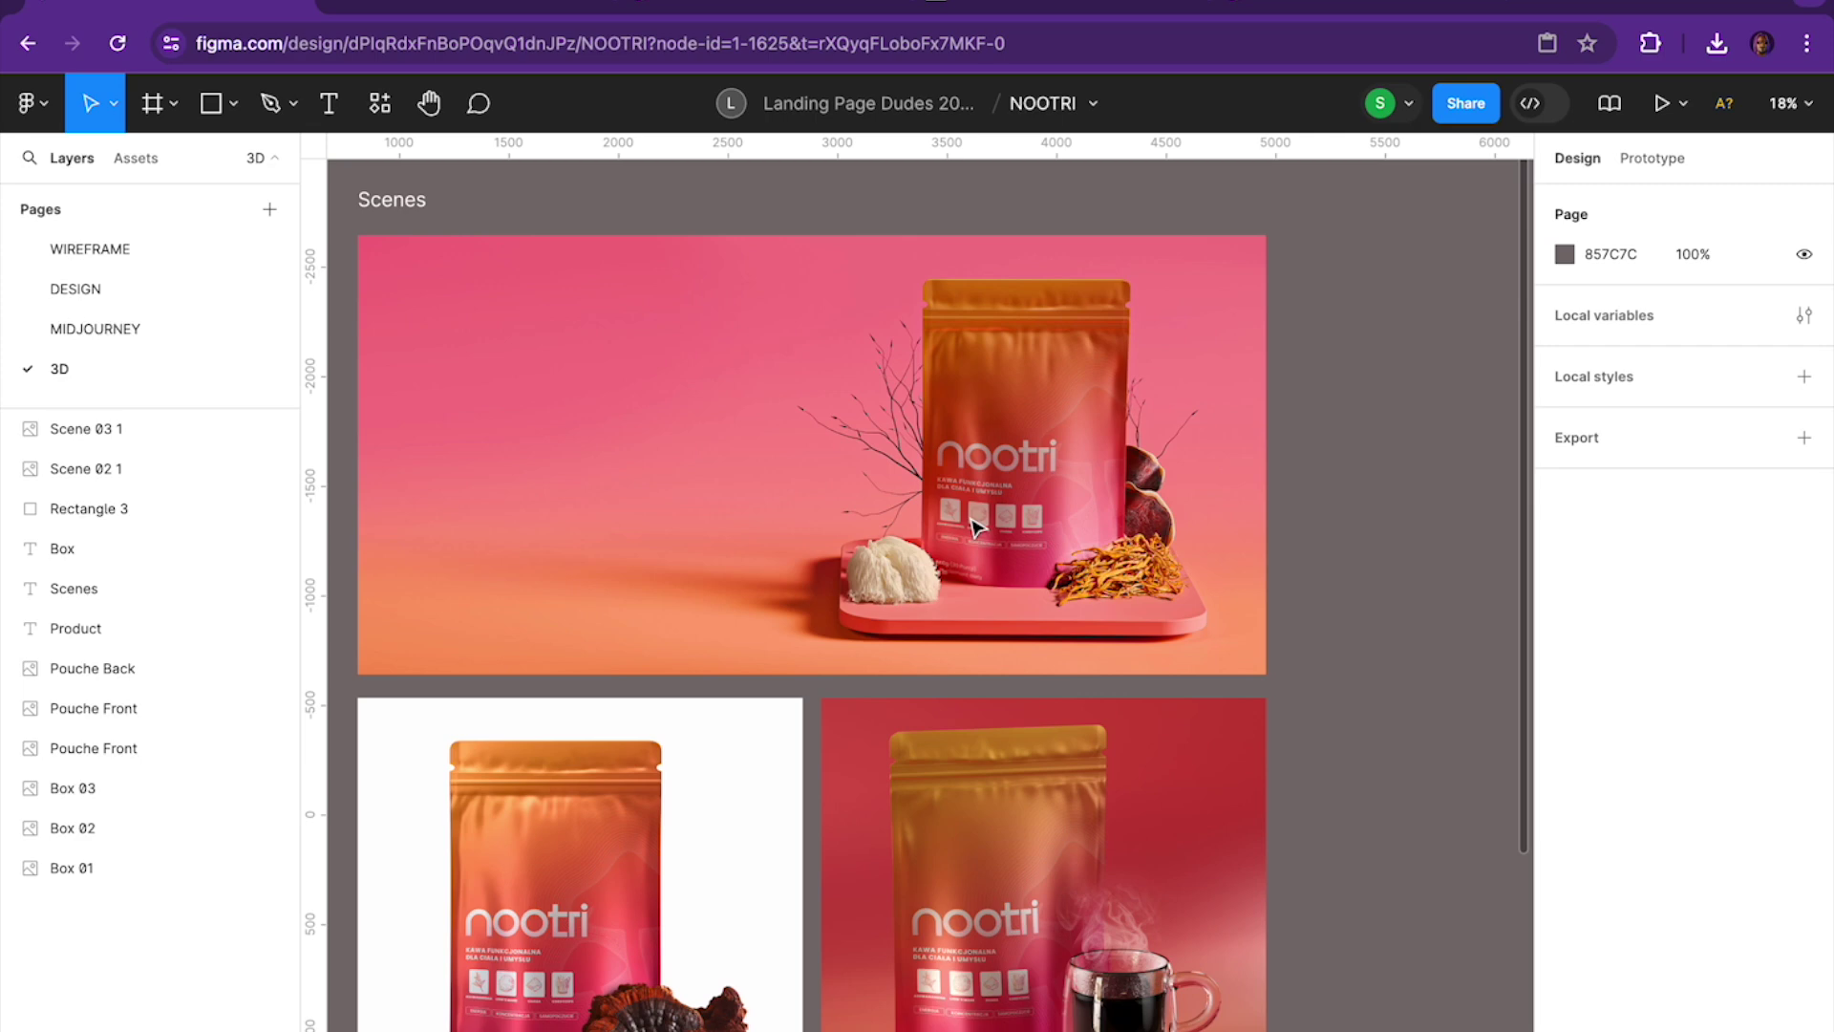
pyautogui.scroll(-5, 974, 528)
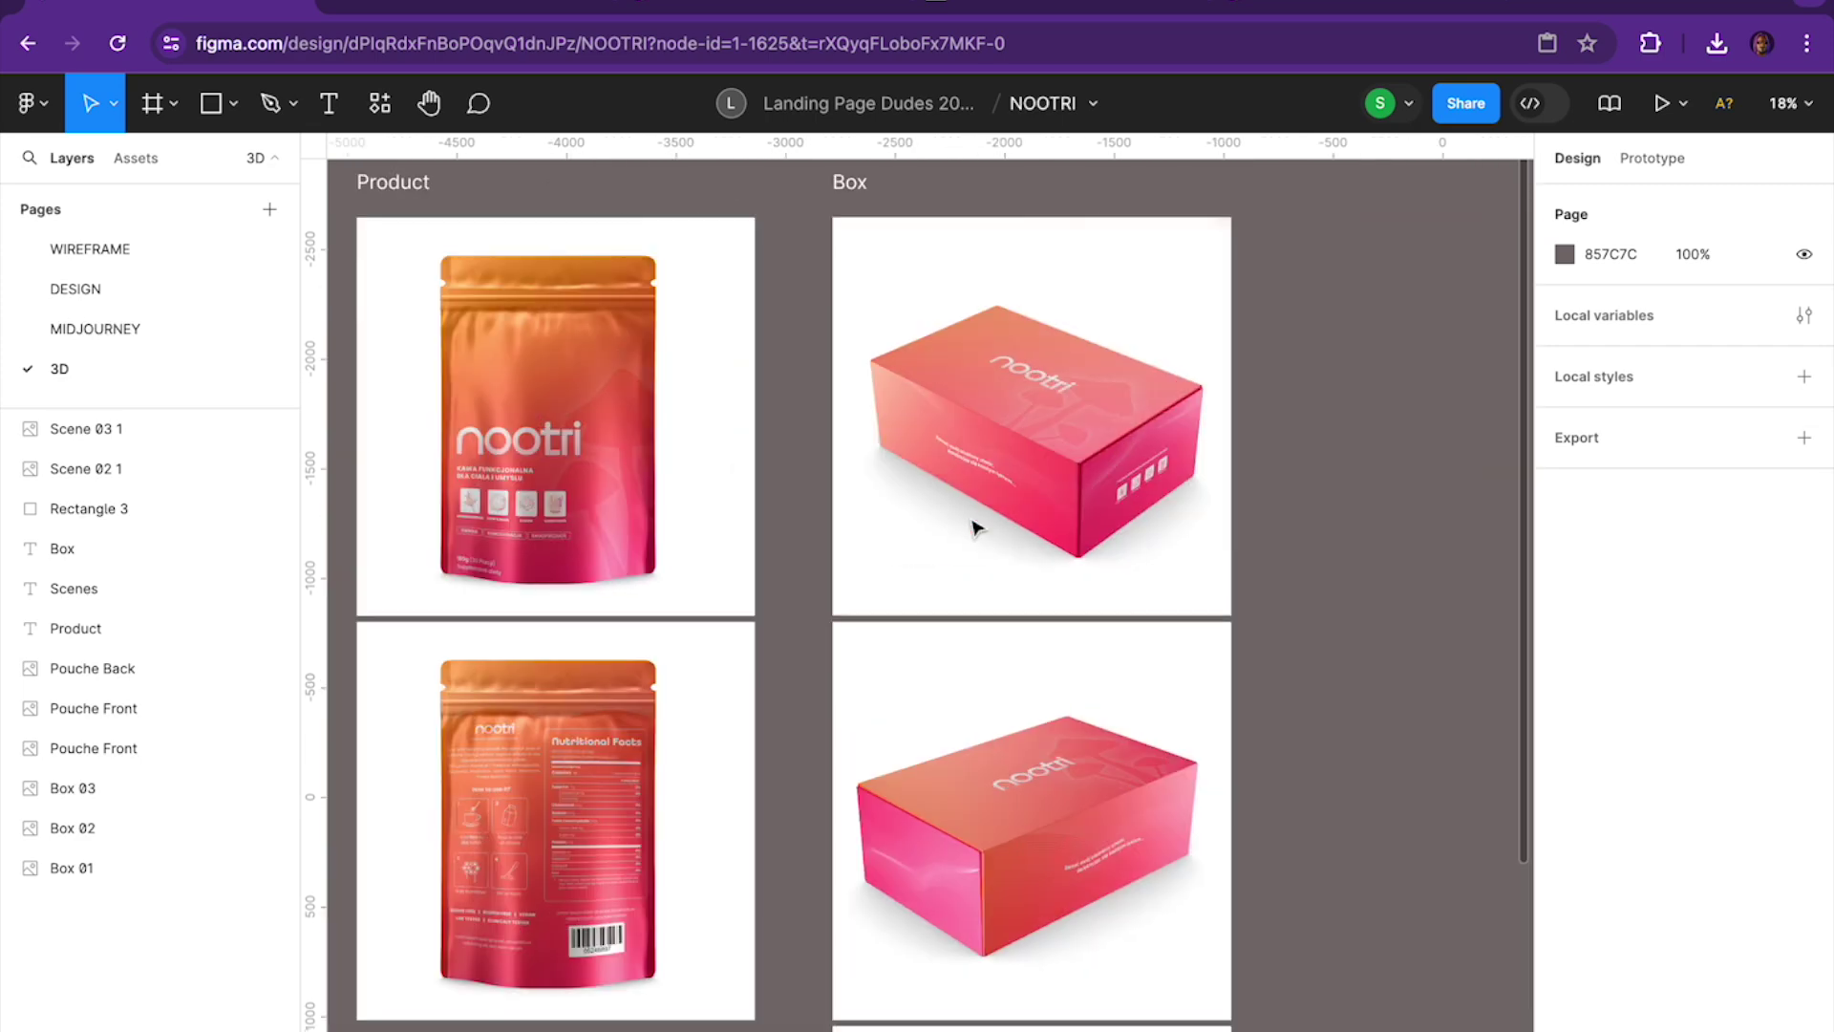
pyautogui.scroll(3, 1085, 442)
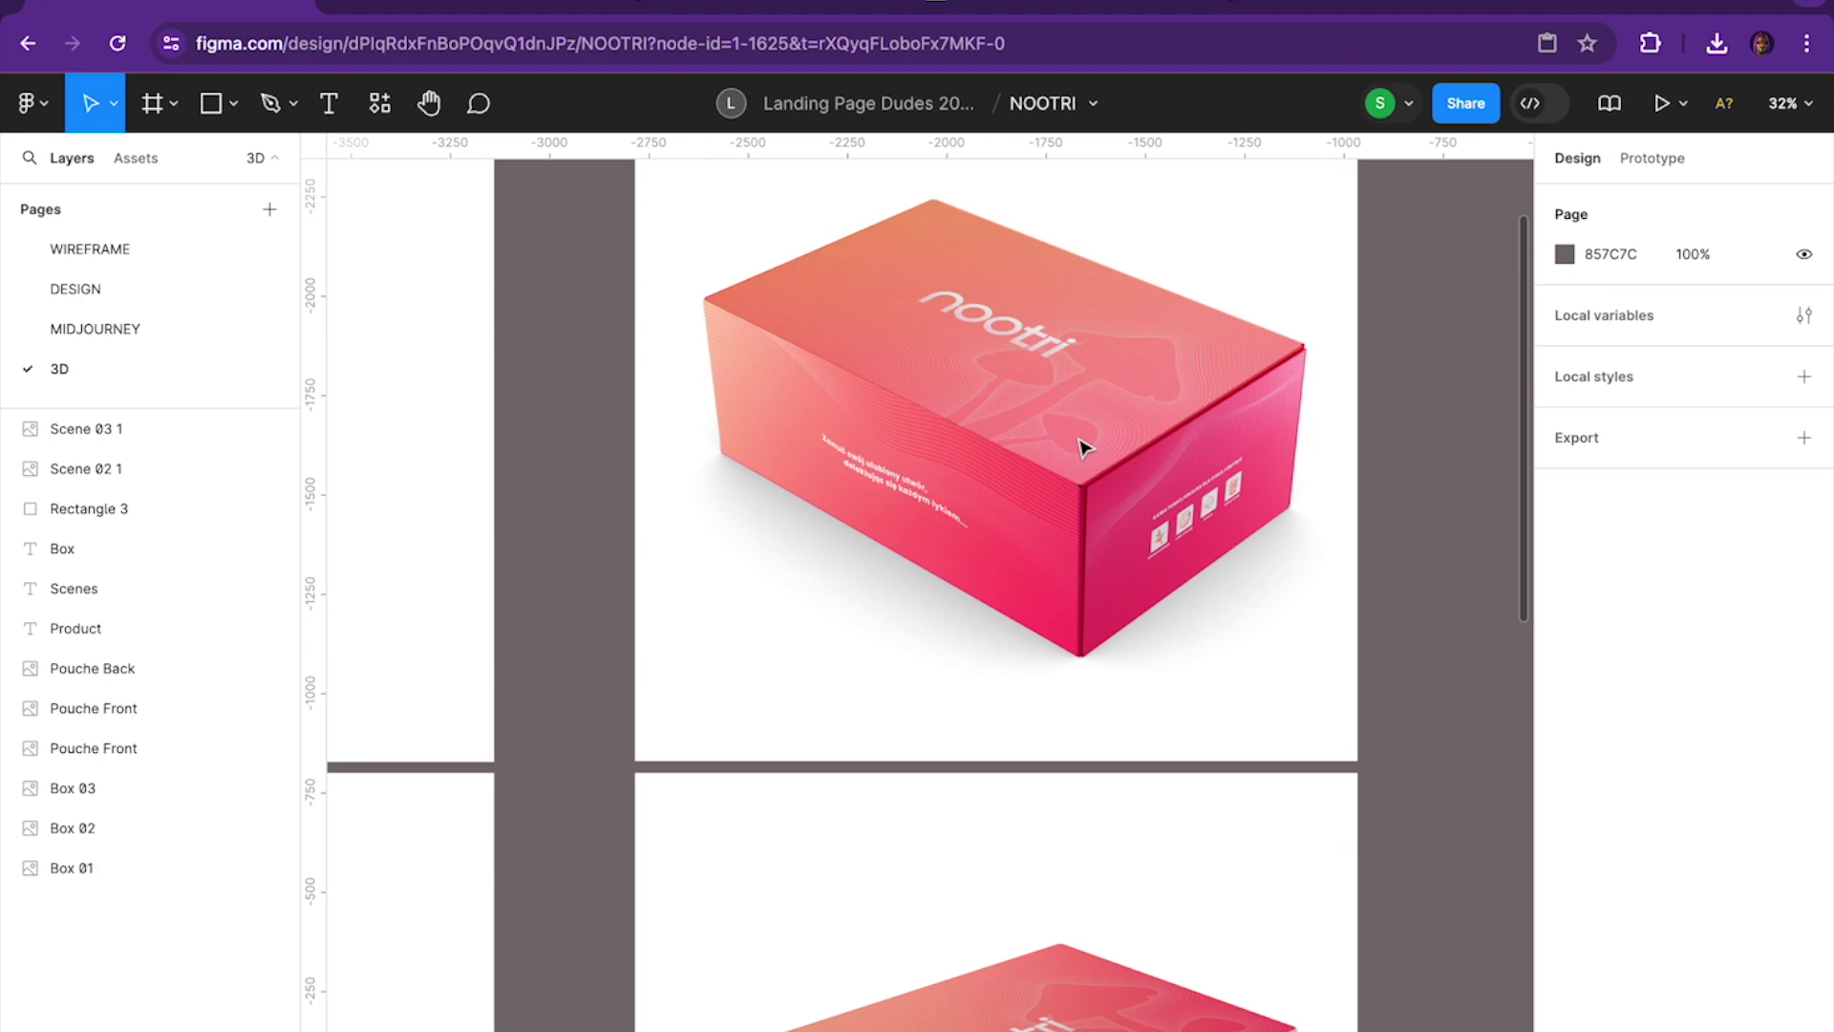
pyautogui.scroll(-5, 1007, 404)
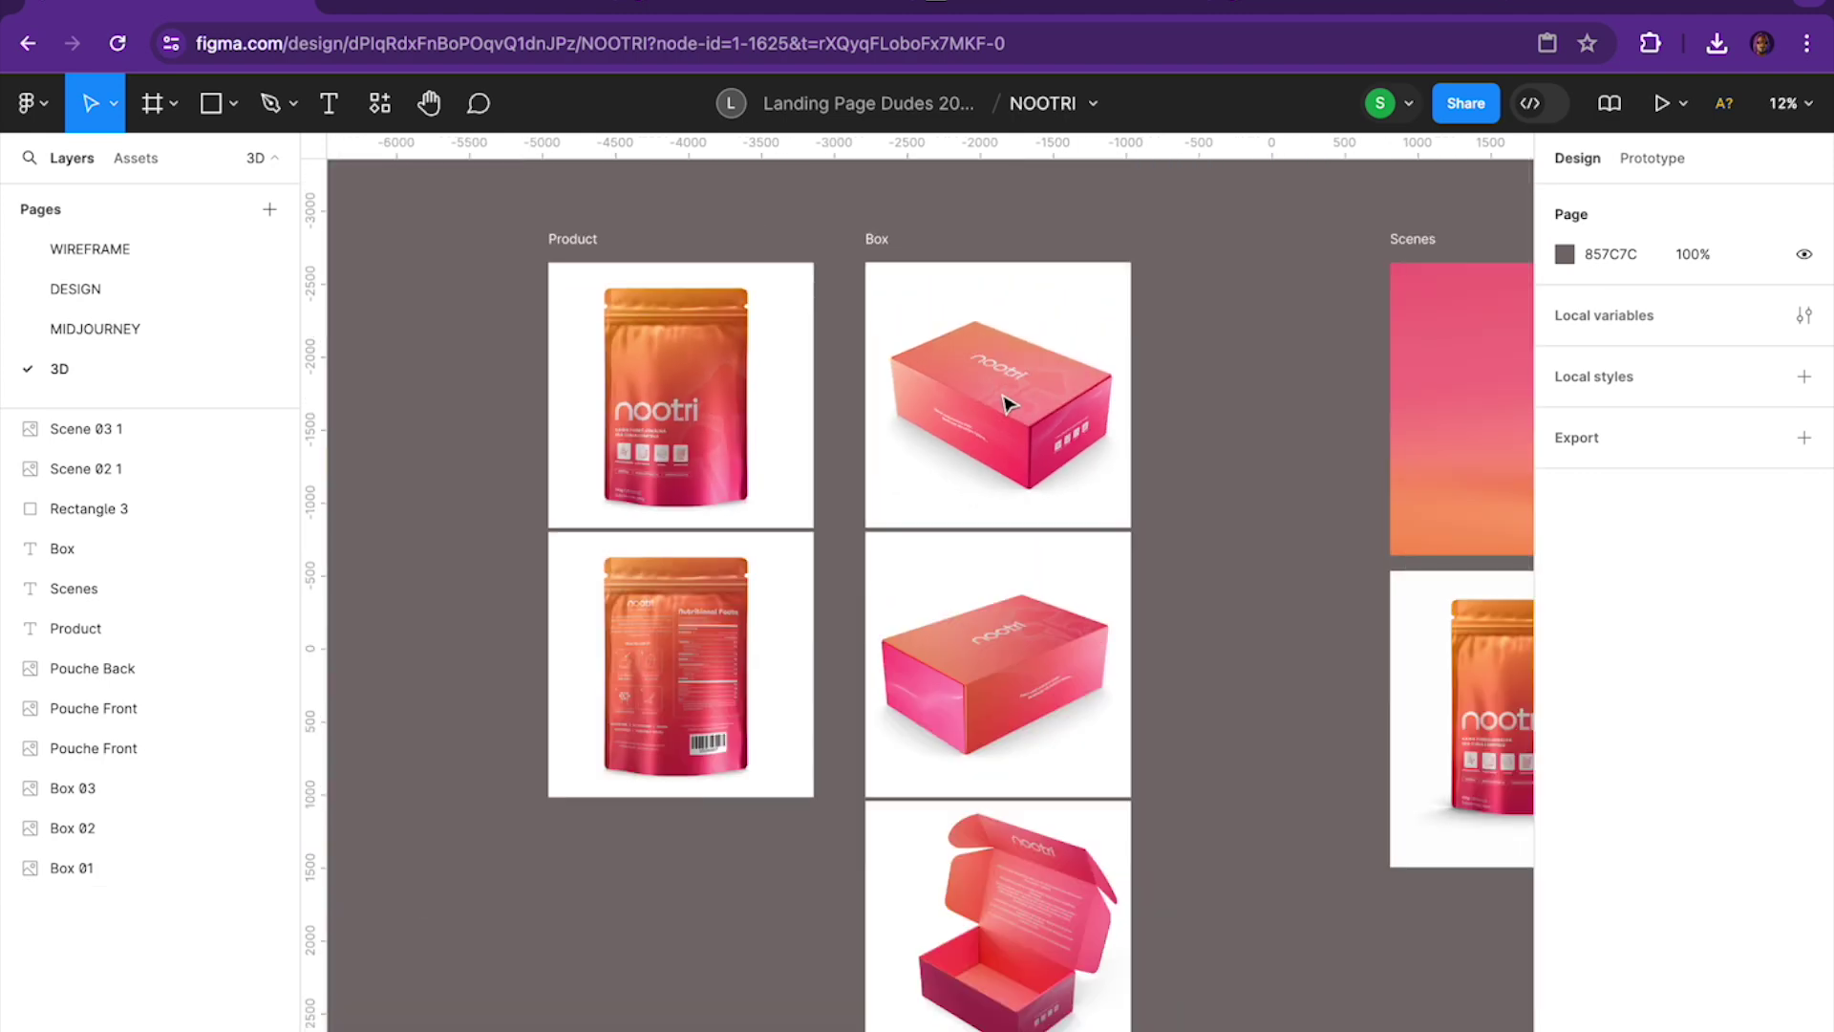
pyautogui.click(766, 4)
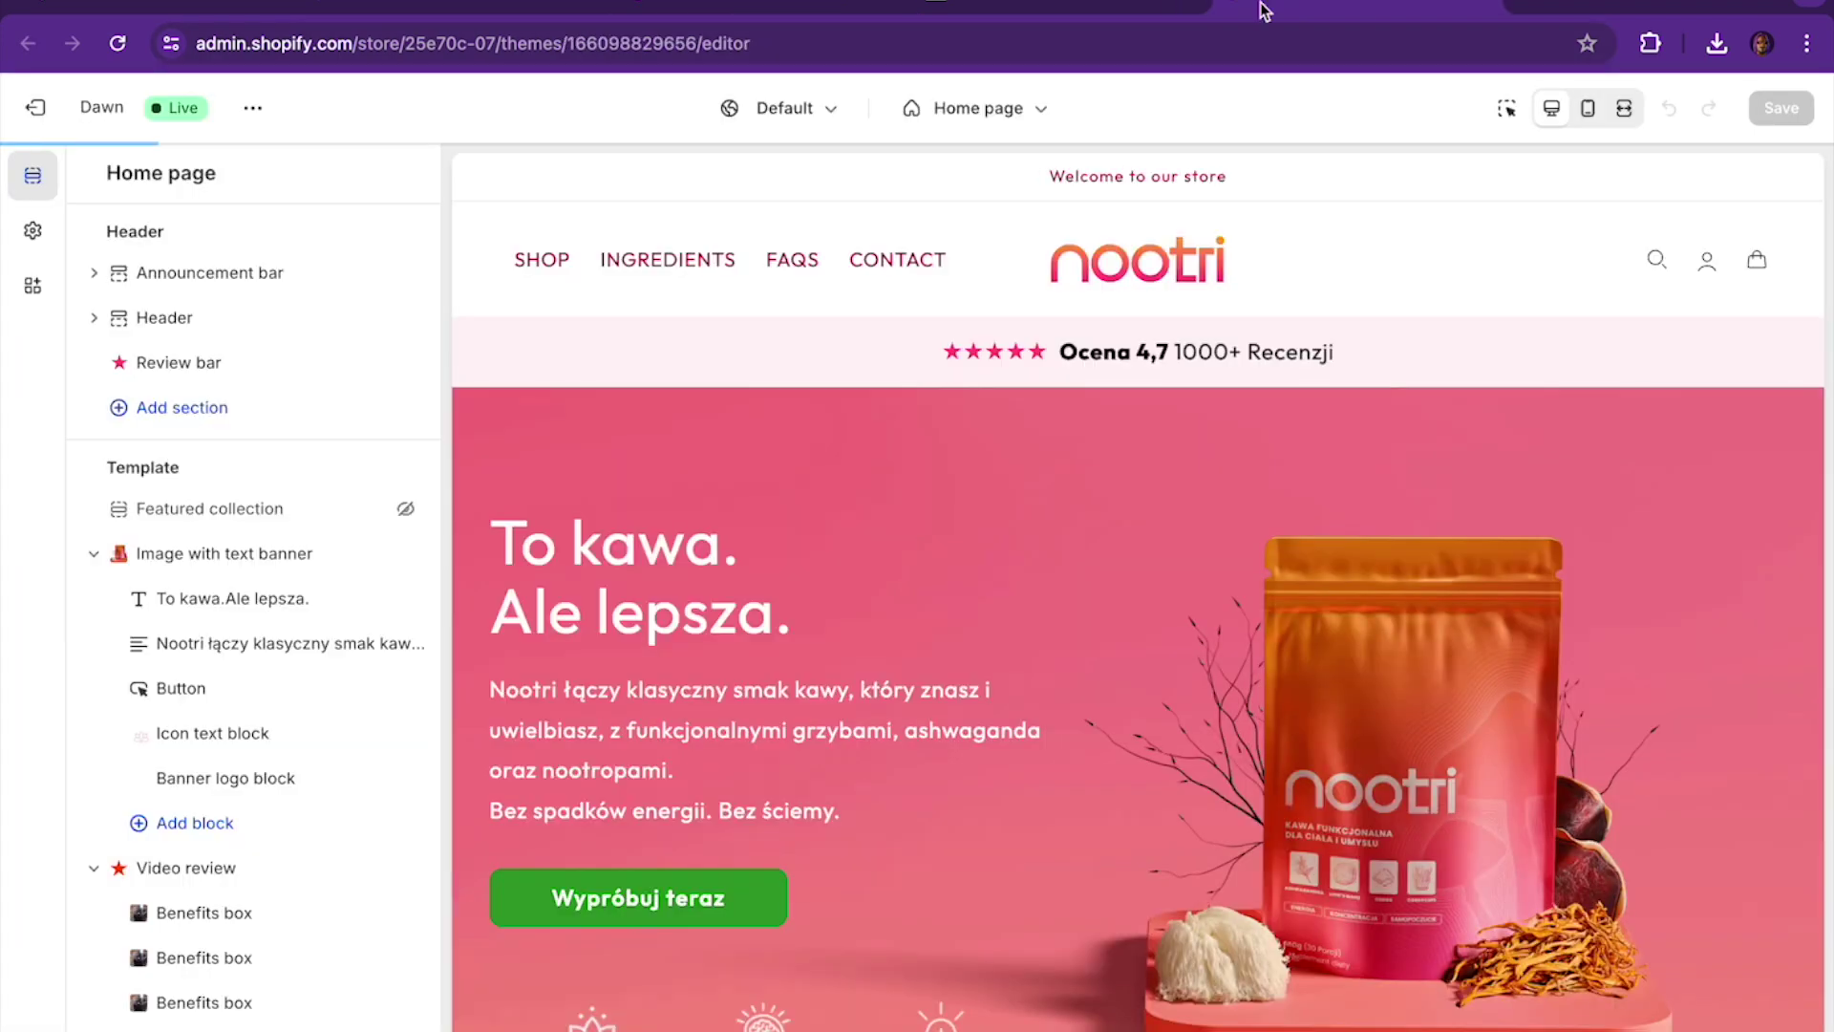
# Preview the Dawn theme's home page full screen in the editor
pyautogui.scroll(-2, 1098, 458)
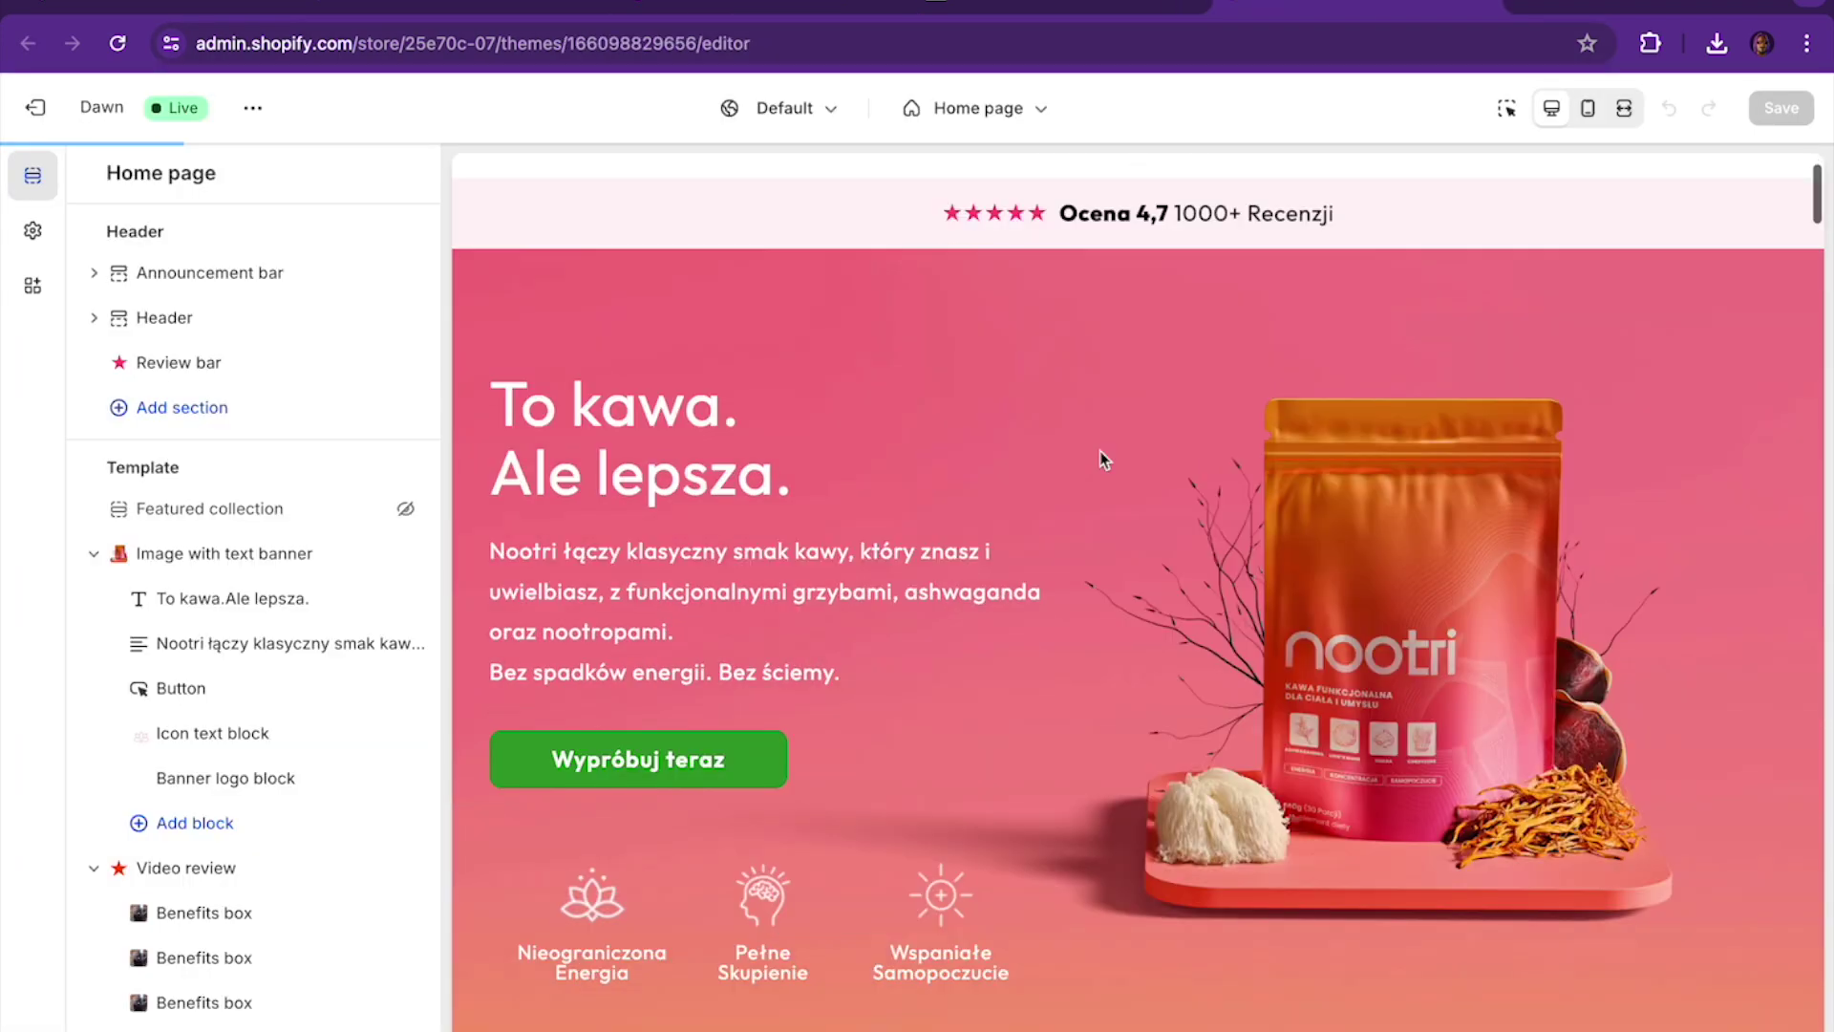
pyautogui.click(1624, 108)
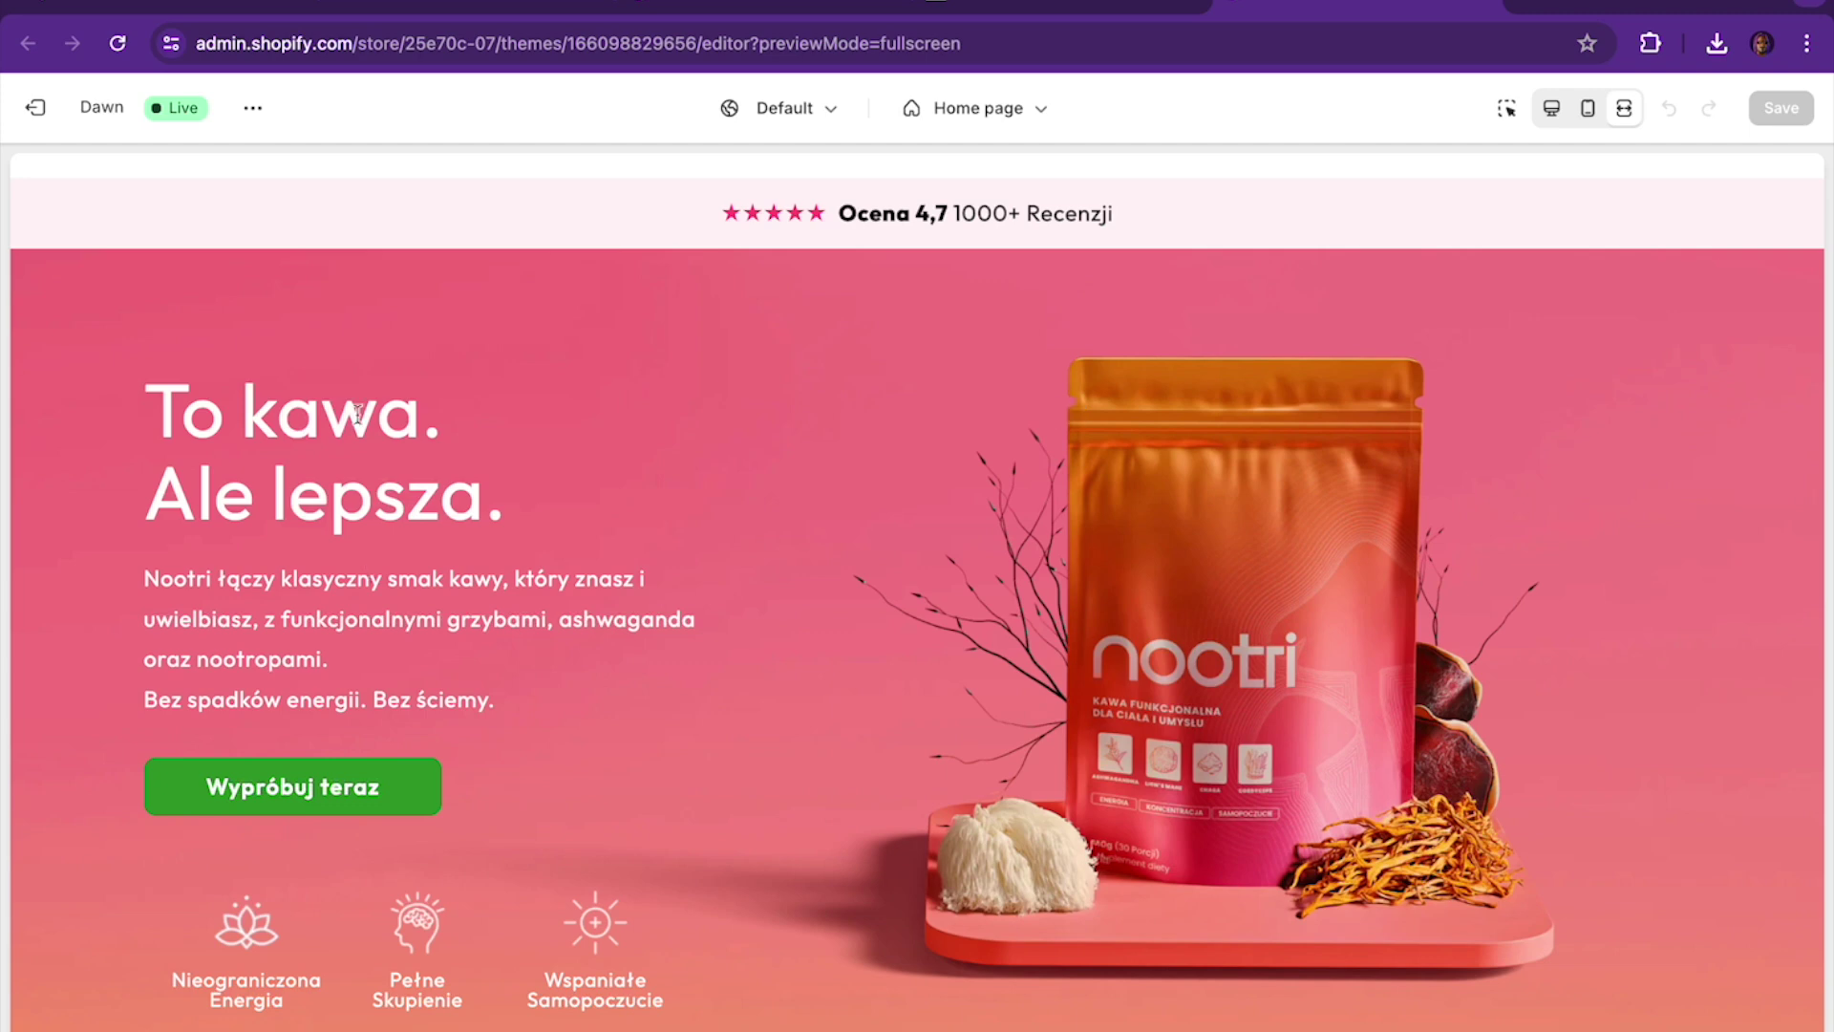
pyautogui.scroll(-5, 268, 520)
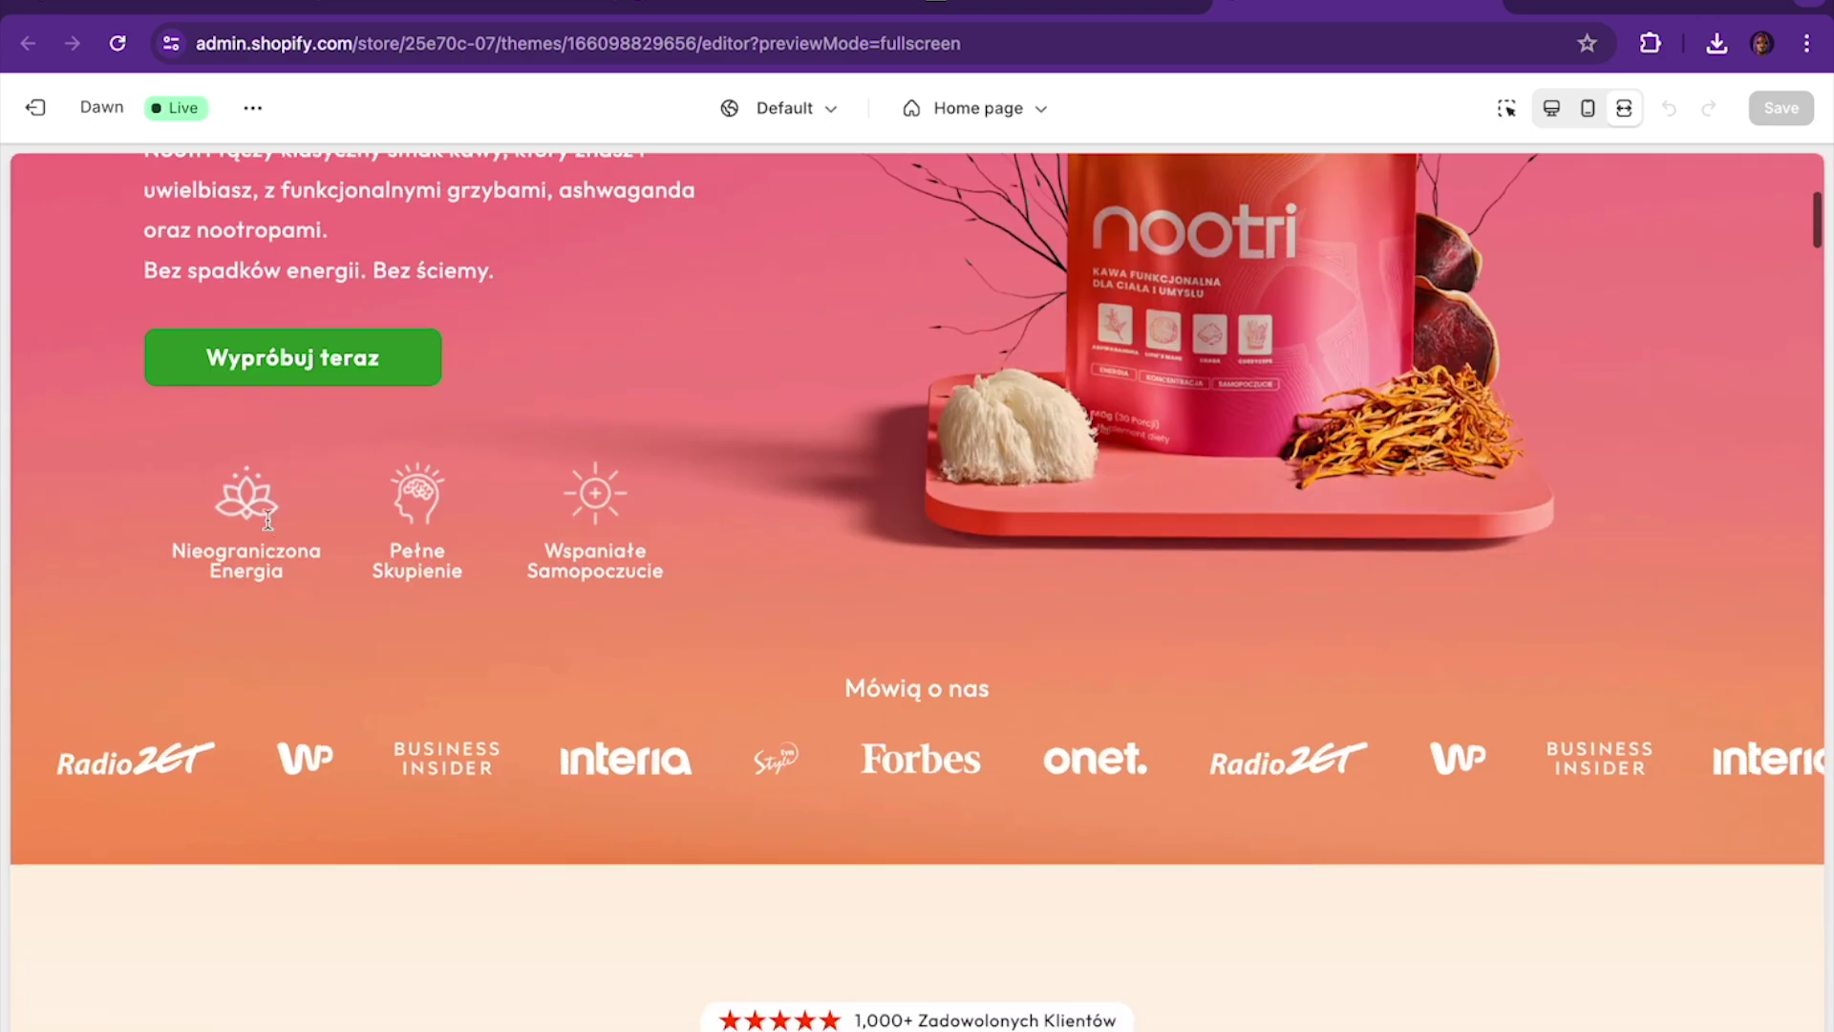
pyautogui.scroll(-7, 268, 520)
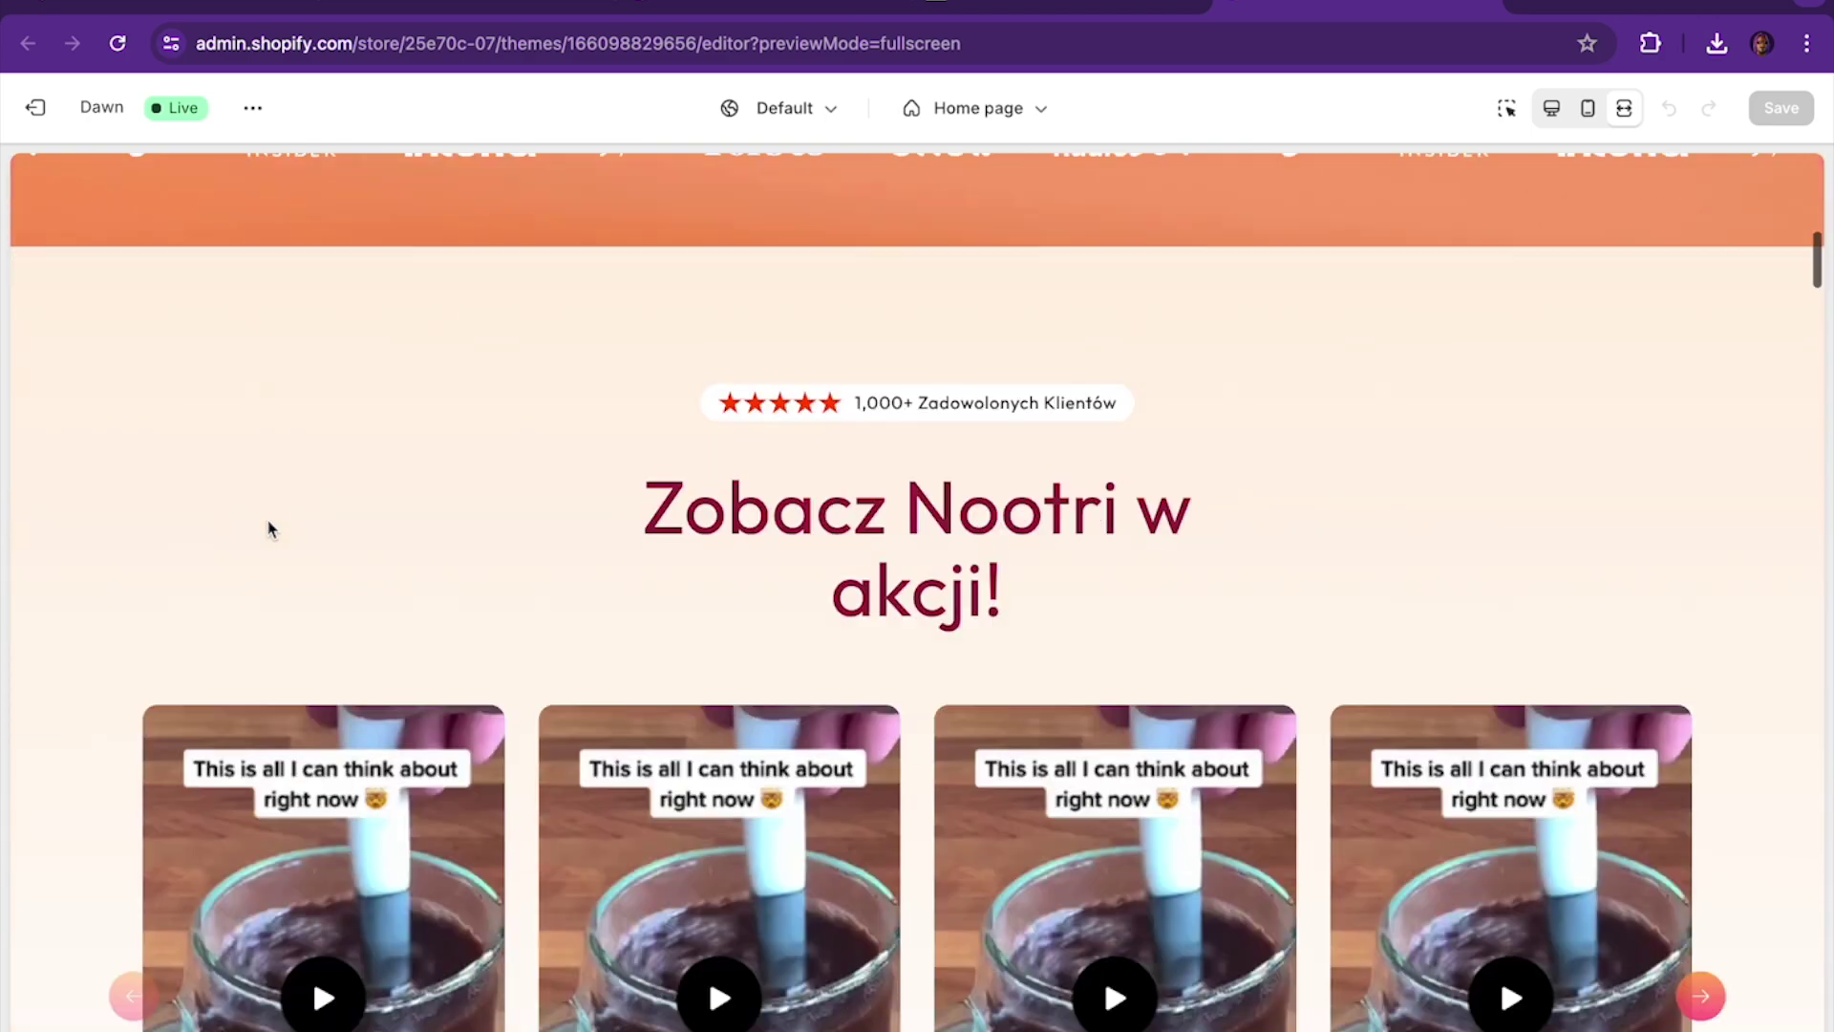
pyautogui.scroll(-2, 271, 524)
# Scroll down to the ingredient cards, then view the Ashwagandha.png cutout in Google Drive
pyautogui.scroll(-2, 287, 520)
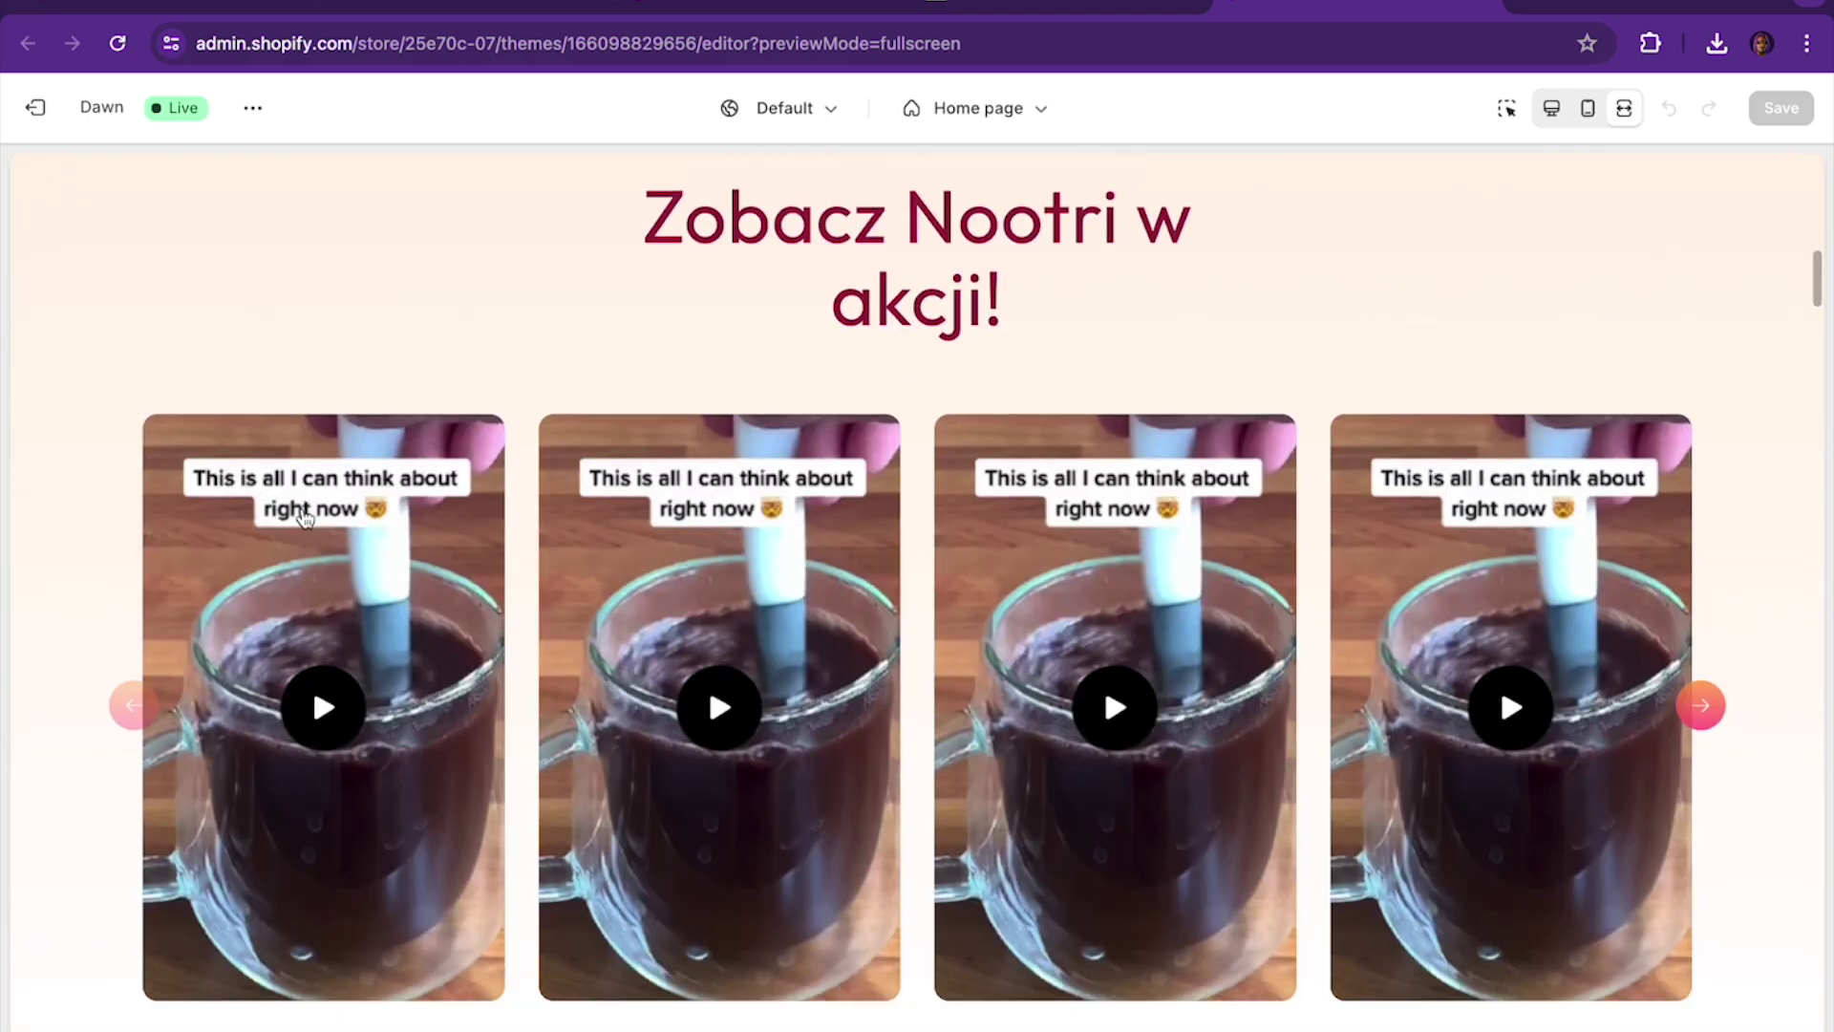
pyautogui.scroll(2, 277, 502)
pyautogui.scroll(-7, 984, 488)
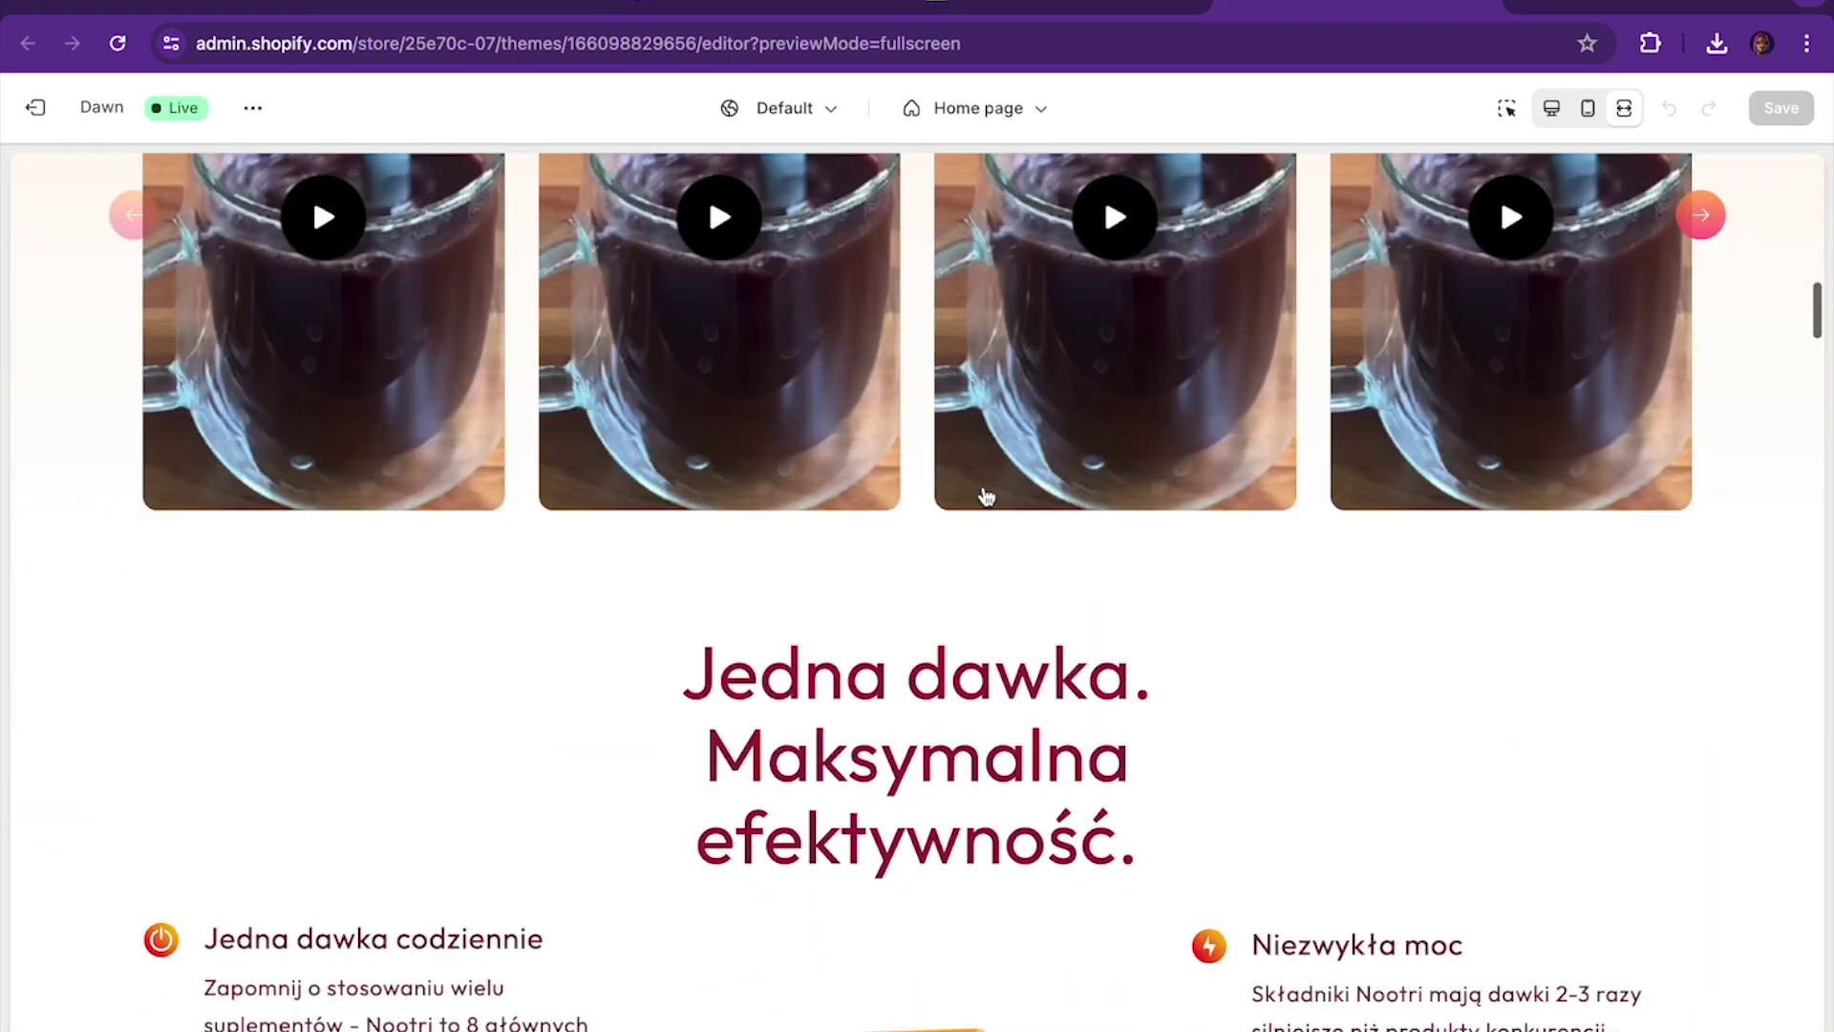
pyautogui.scroll(-9, 986, 495)
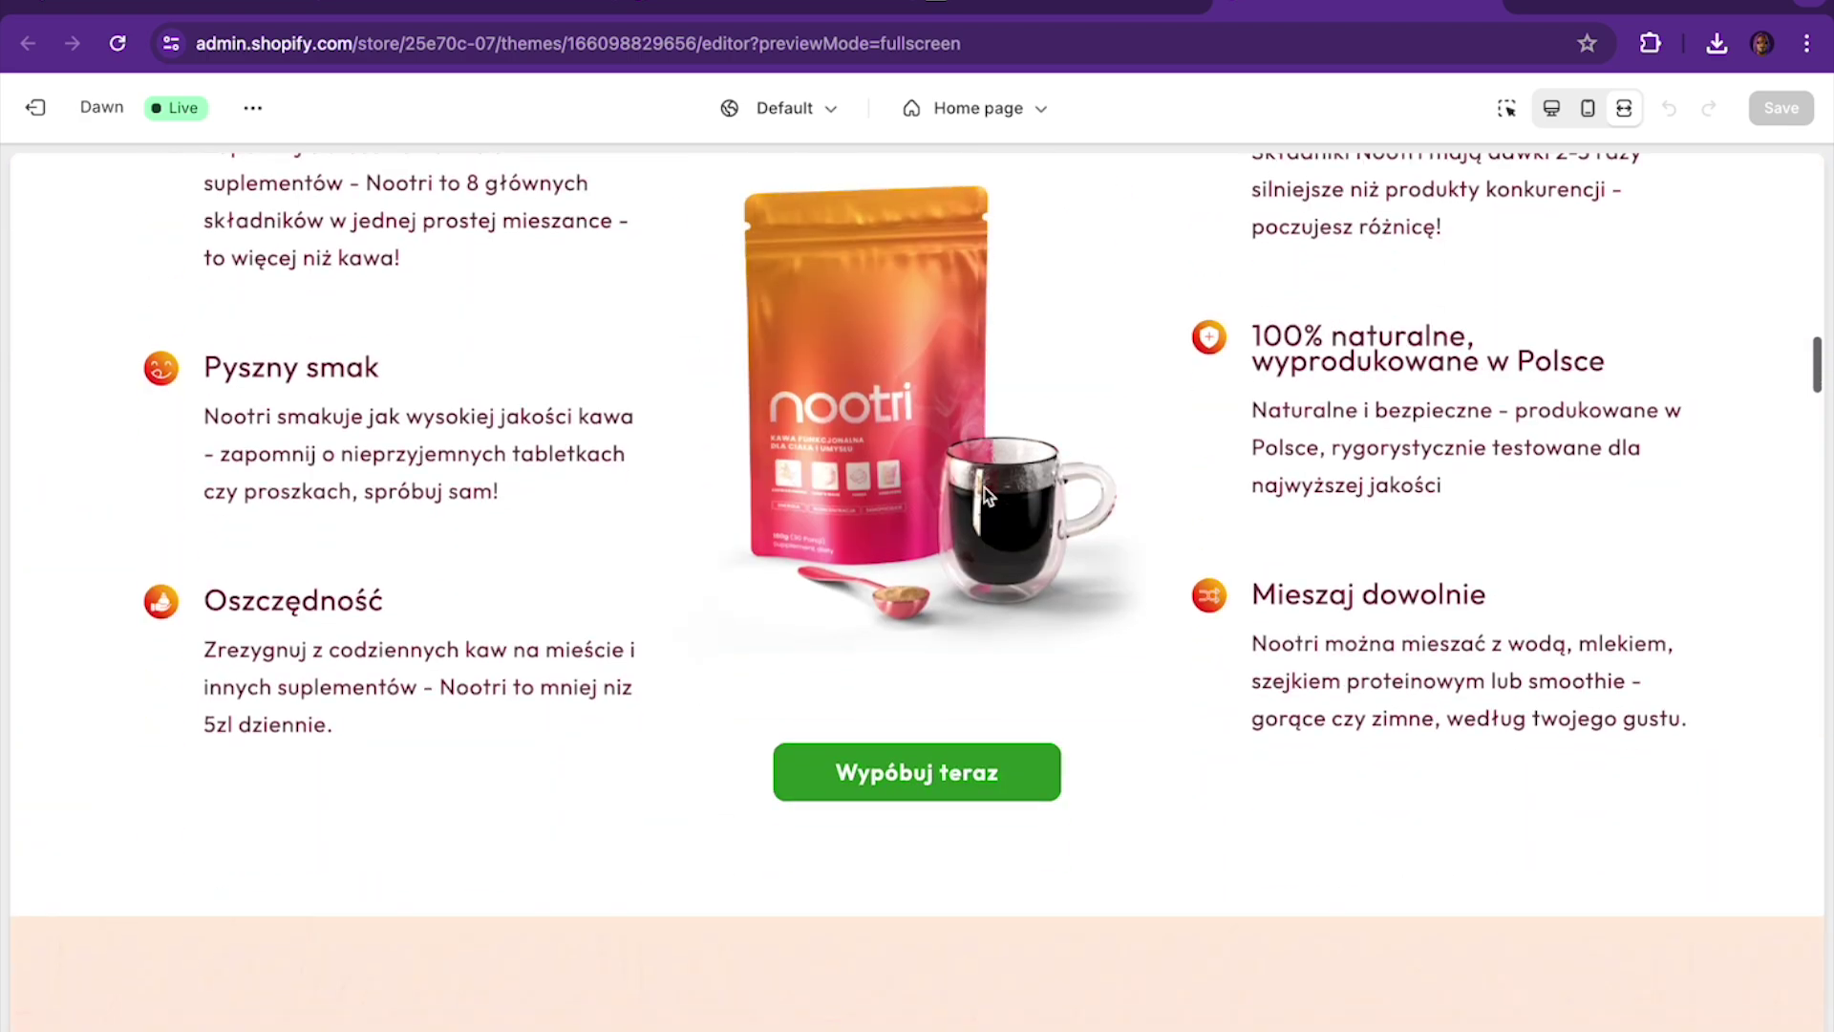
pyautogui.scroll(-9, 984, 487)
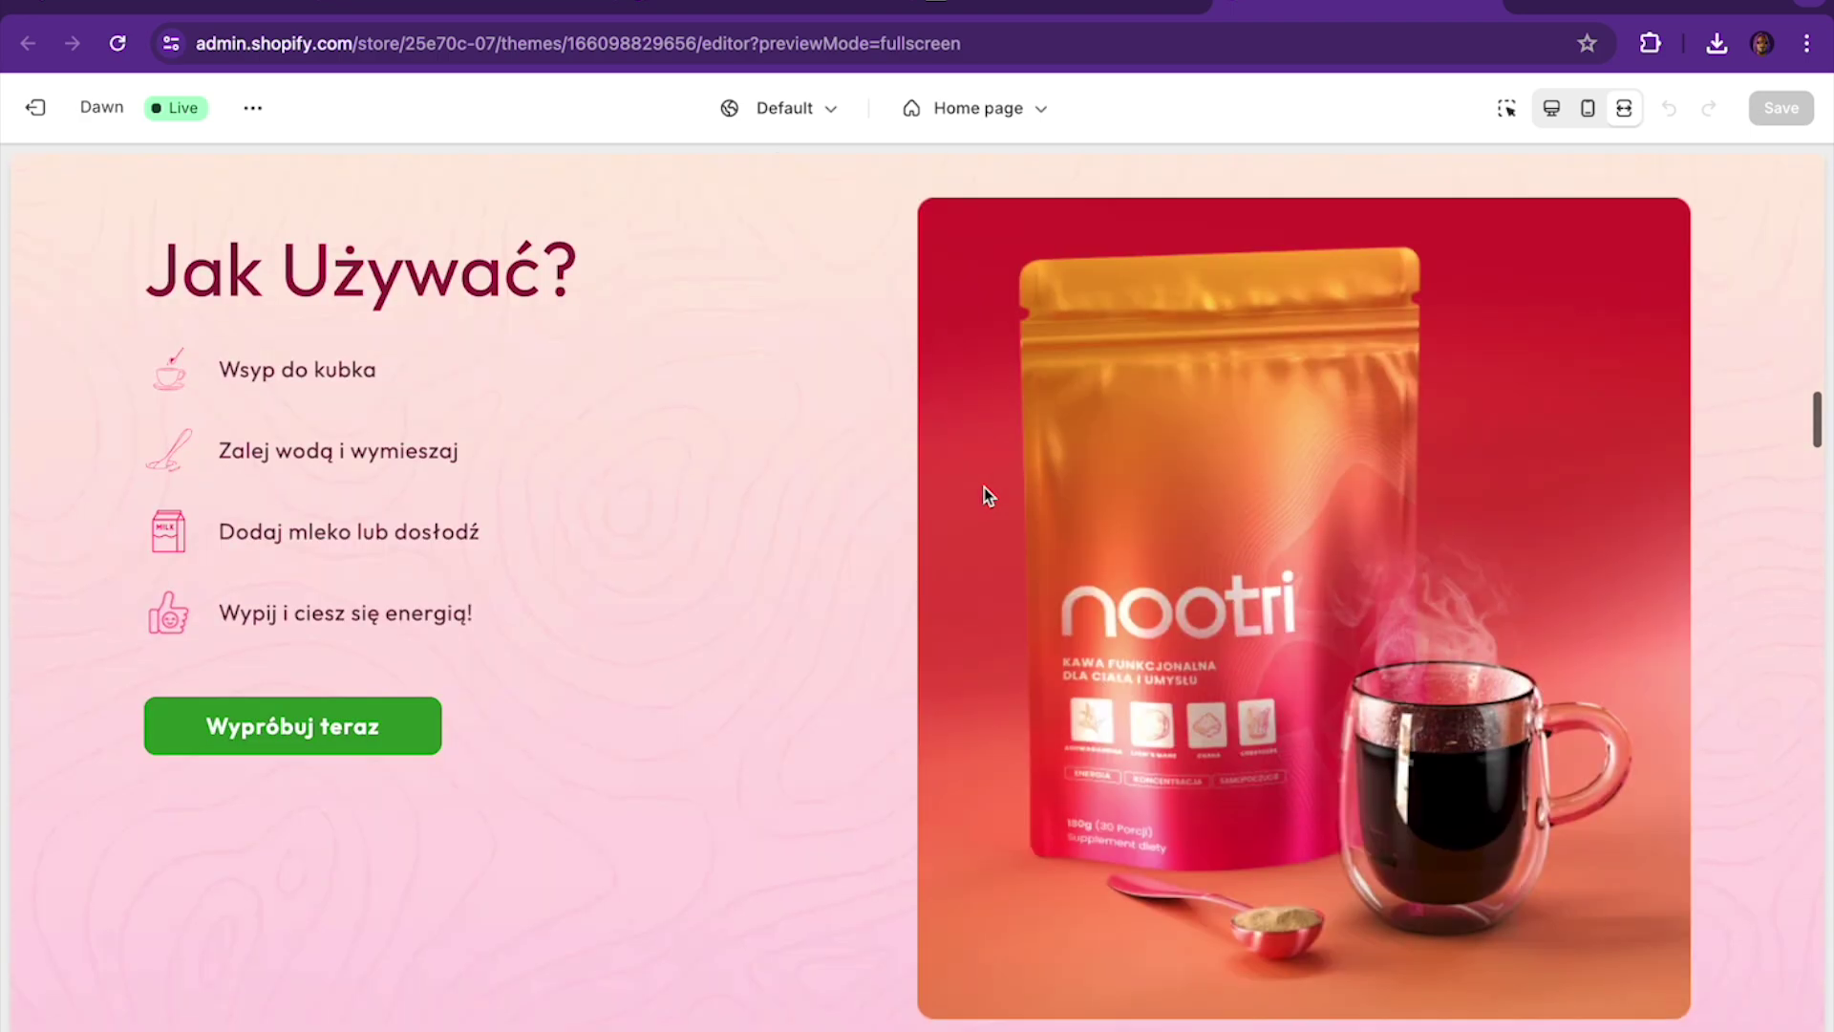
pyautogui.scroll(-6, 984, 487)
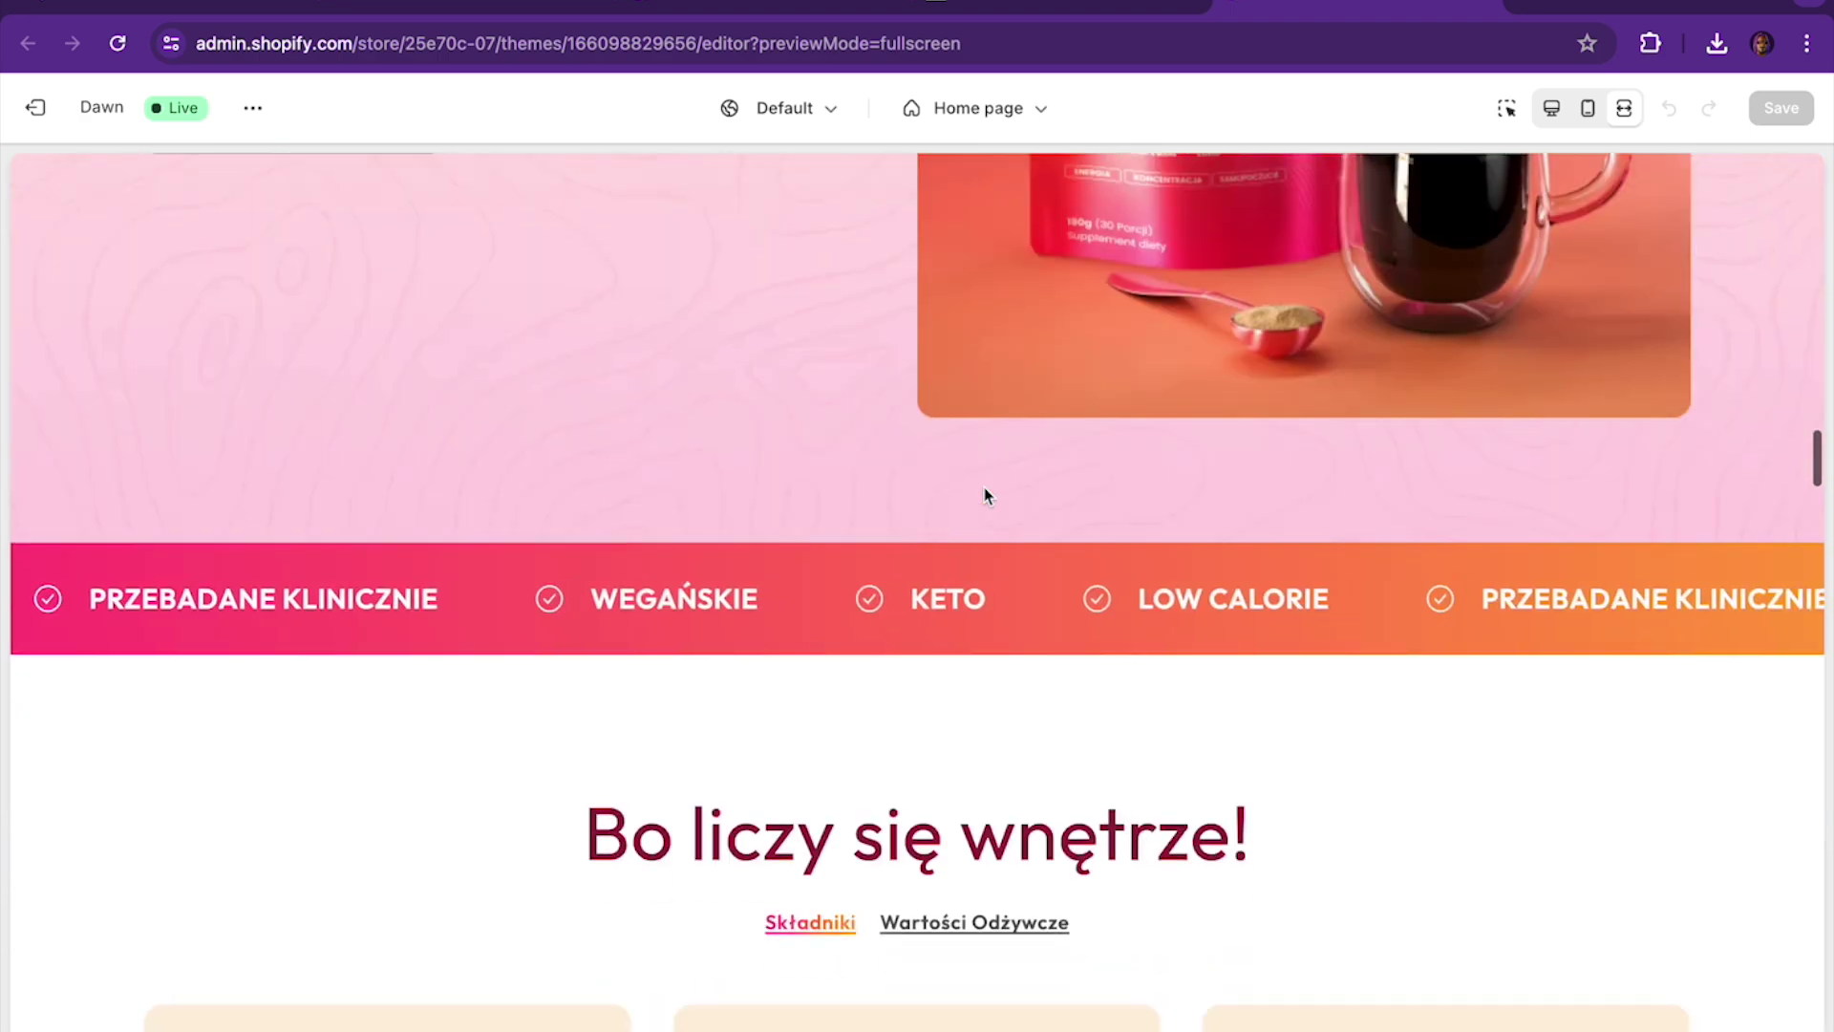
pyautogui.scroll(-6, 987, 495)
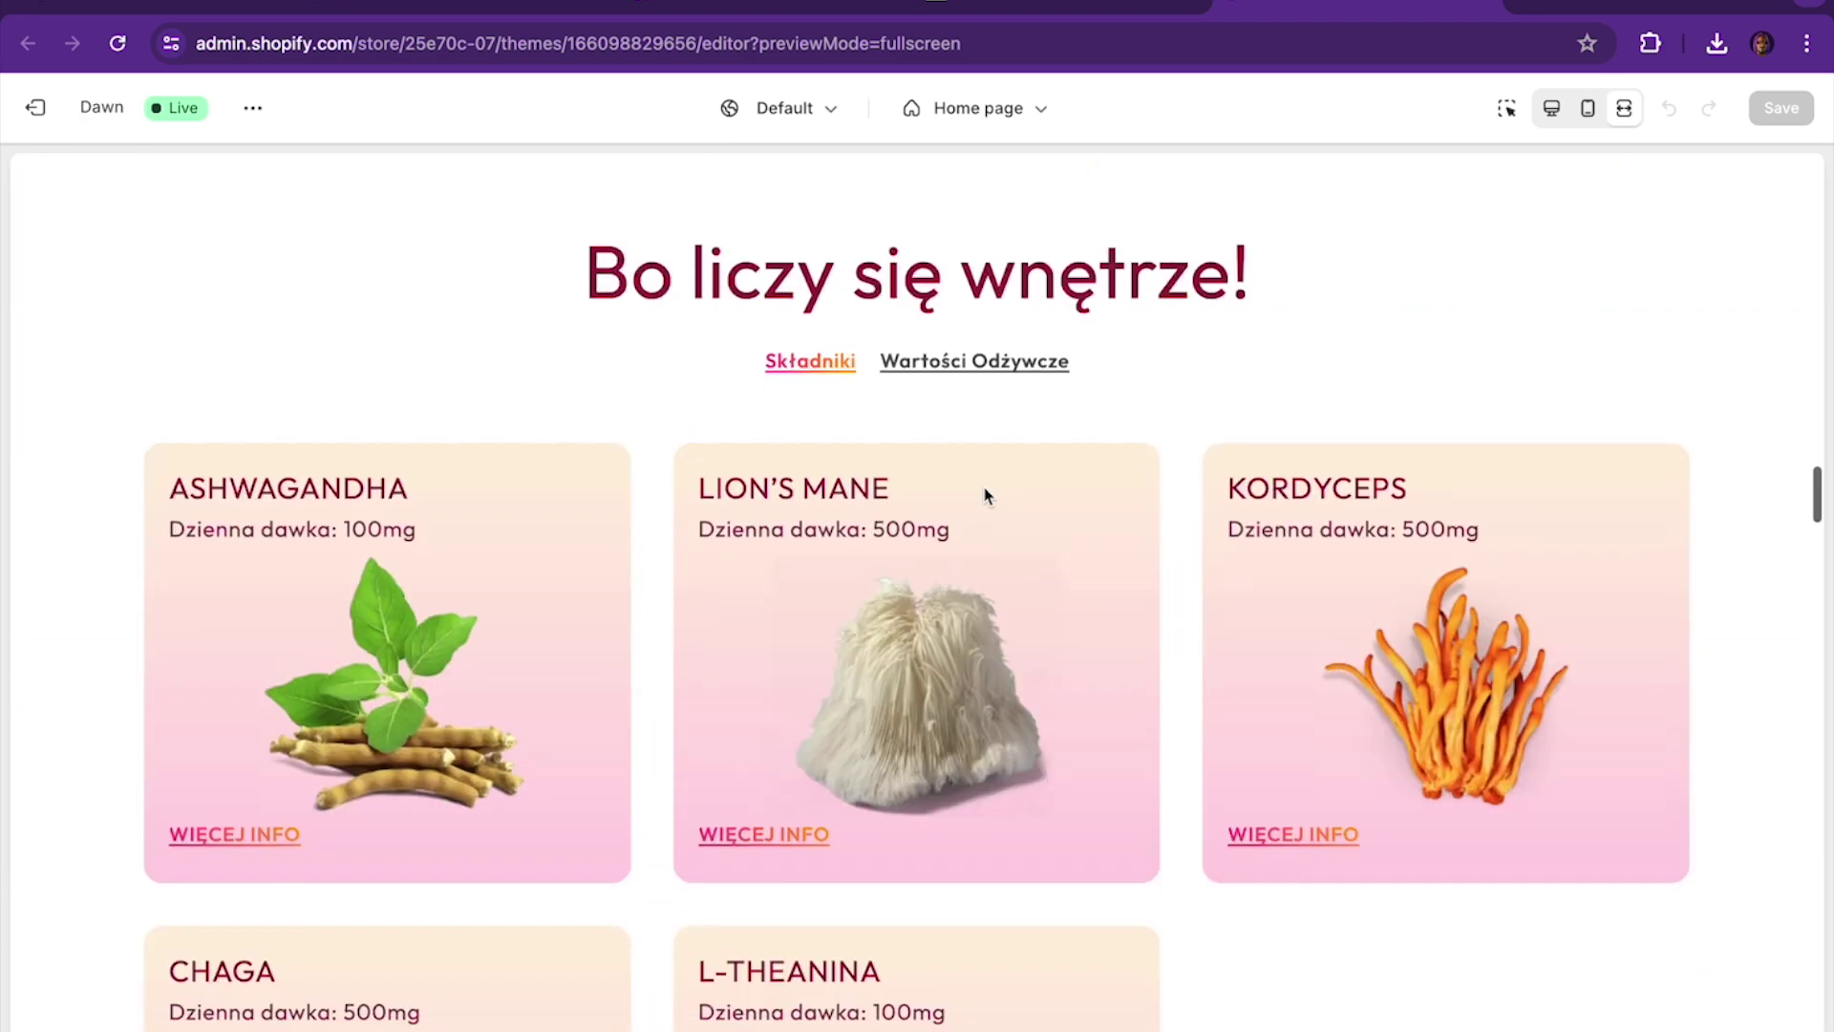
pyautogui.scroll(-2, 987, 495)
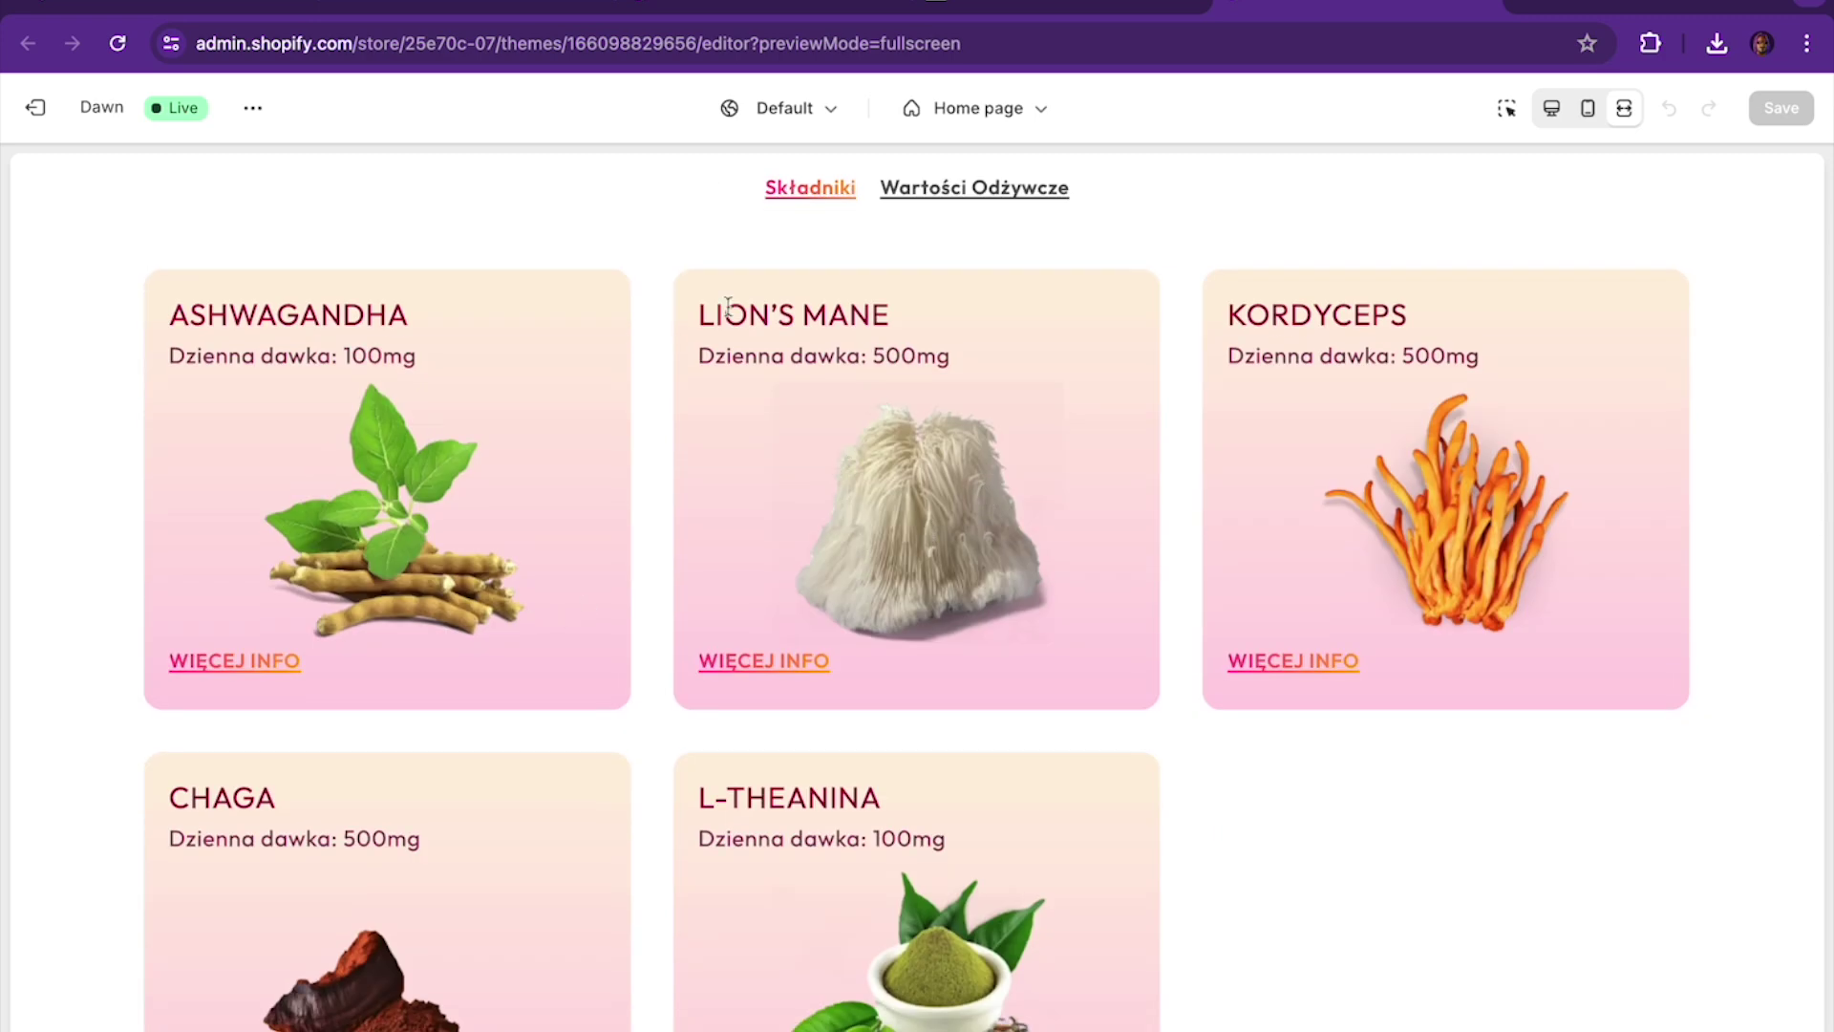
pyautogui.click(480, 21)
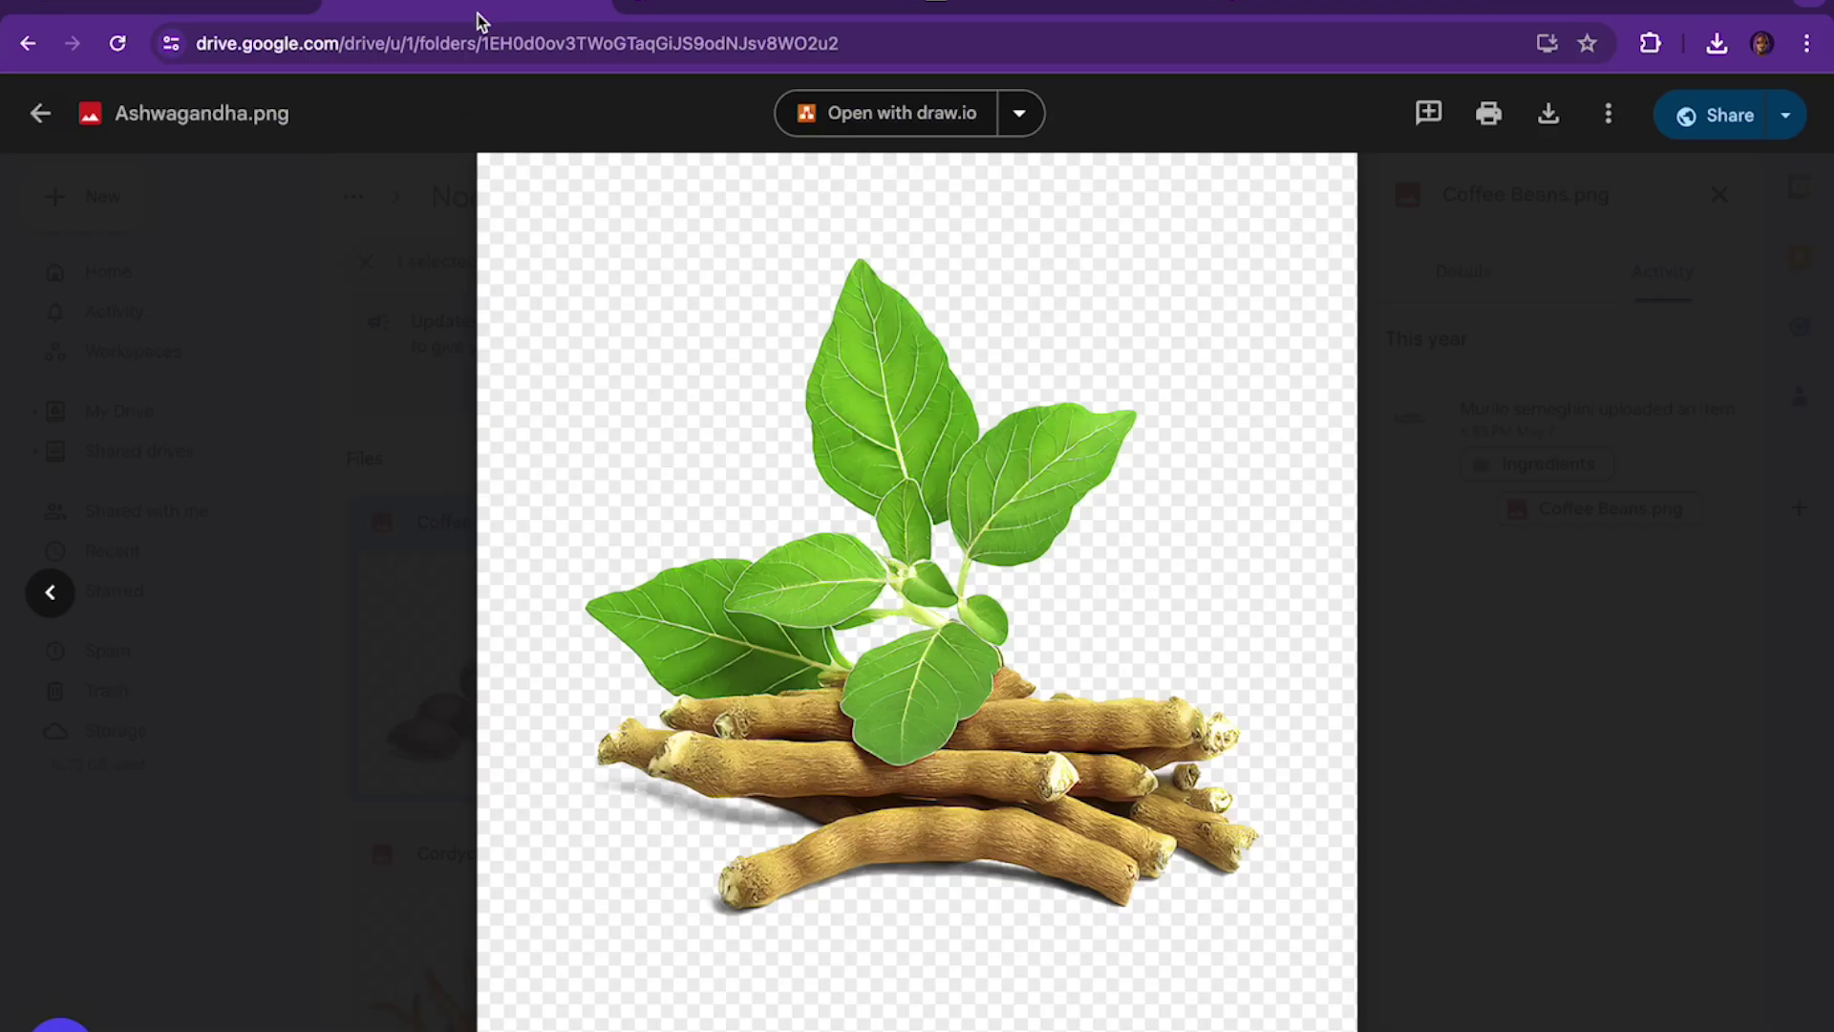
# In the theme editor preview, try Lion's Mane's WIĘCEJ INFO and cancel the link warning
pyautogui.click(1292, 17)
pyautogui.click(805, 669)
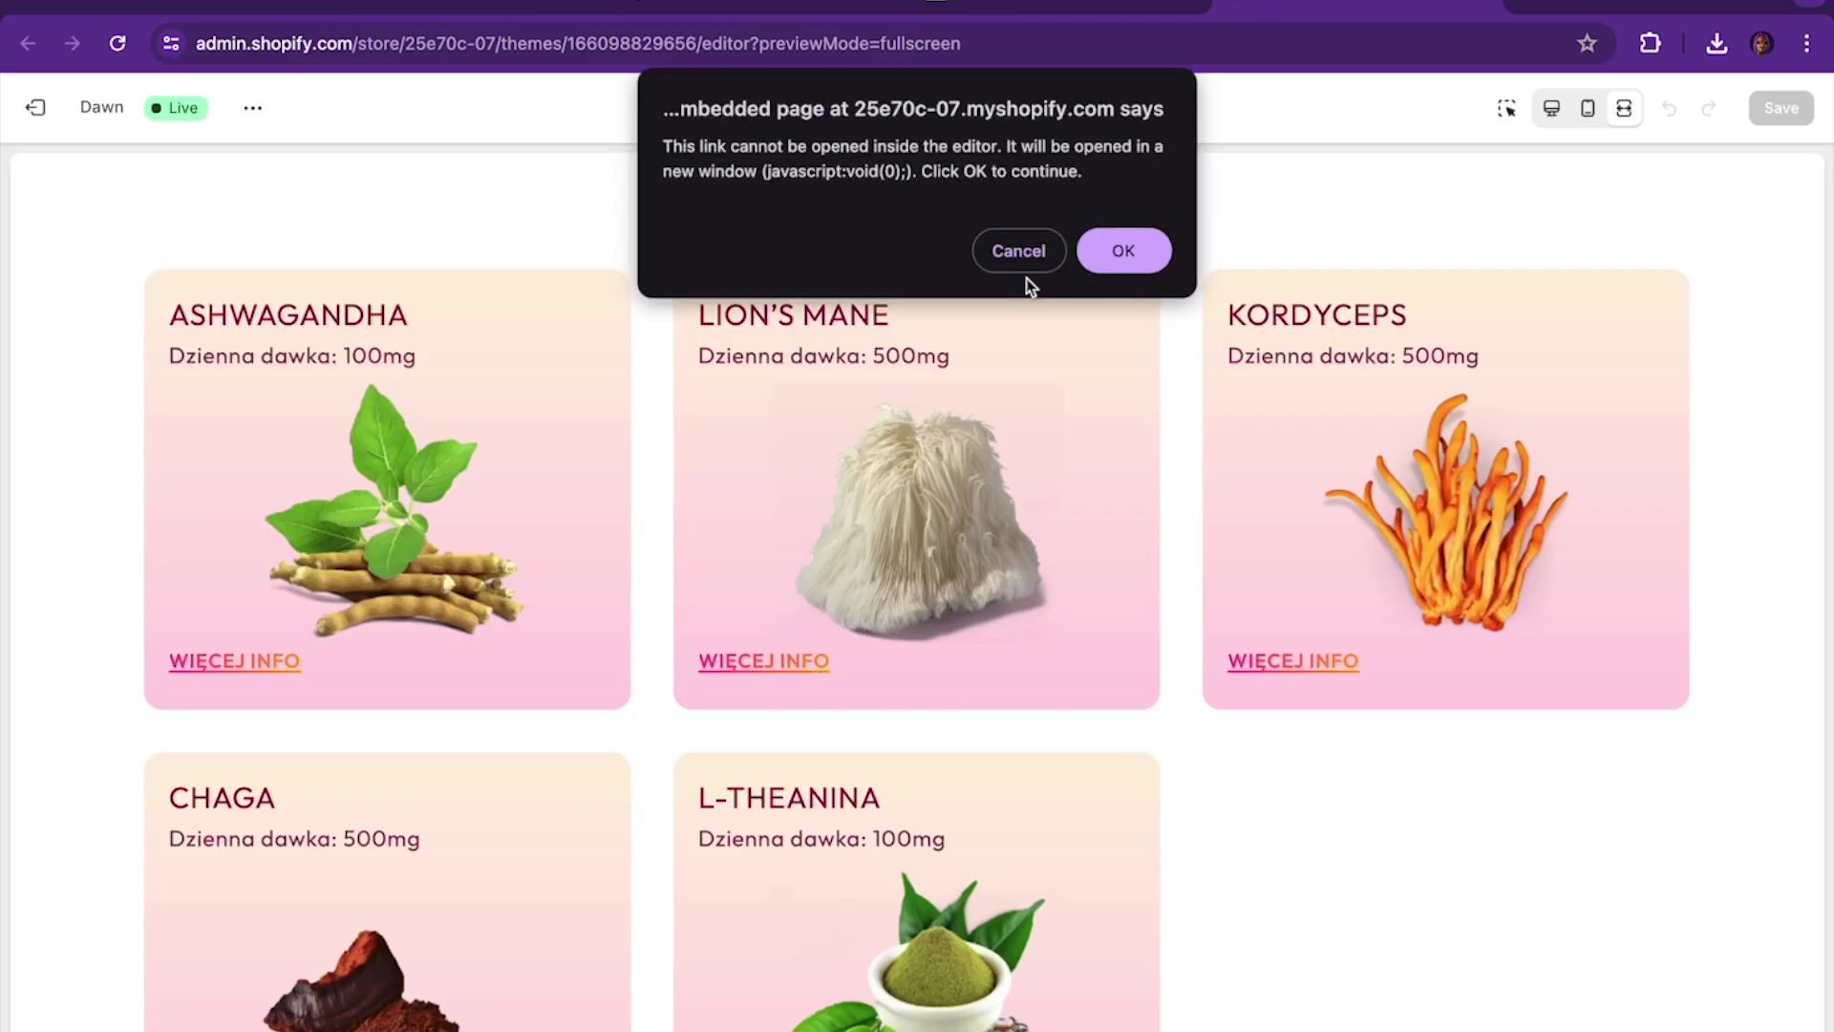
pyautogui.click(1018, 256)
# On live nootri.pl, reveal Lion's Mane's info text and its Wartości Odżywcze nutrition table
pyautogui.click(1041, 19)
pyautogui.scroll(-20, 932, 428)
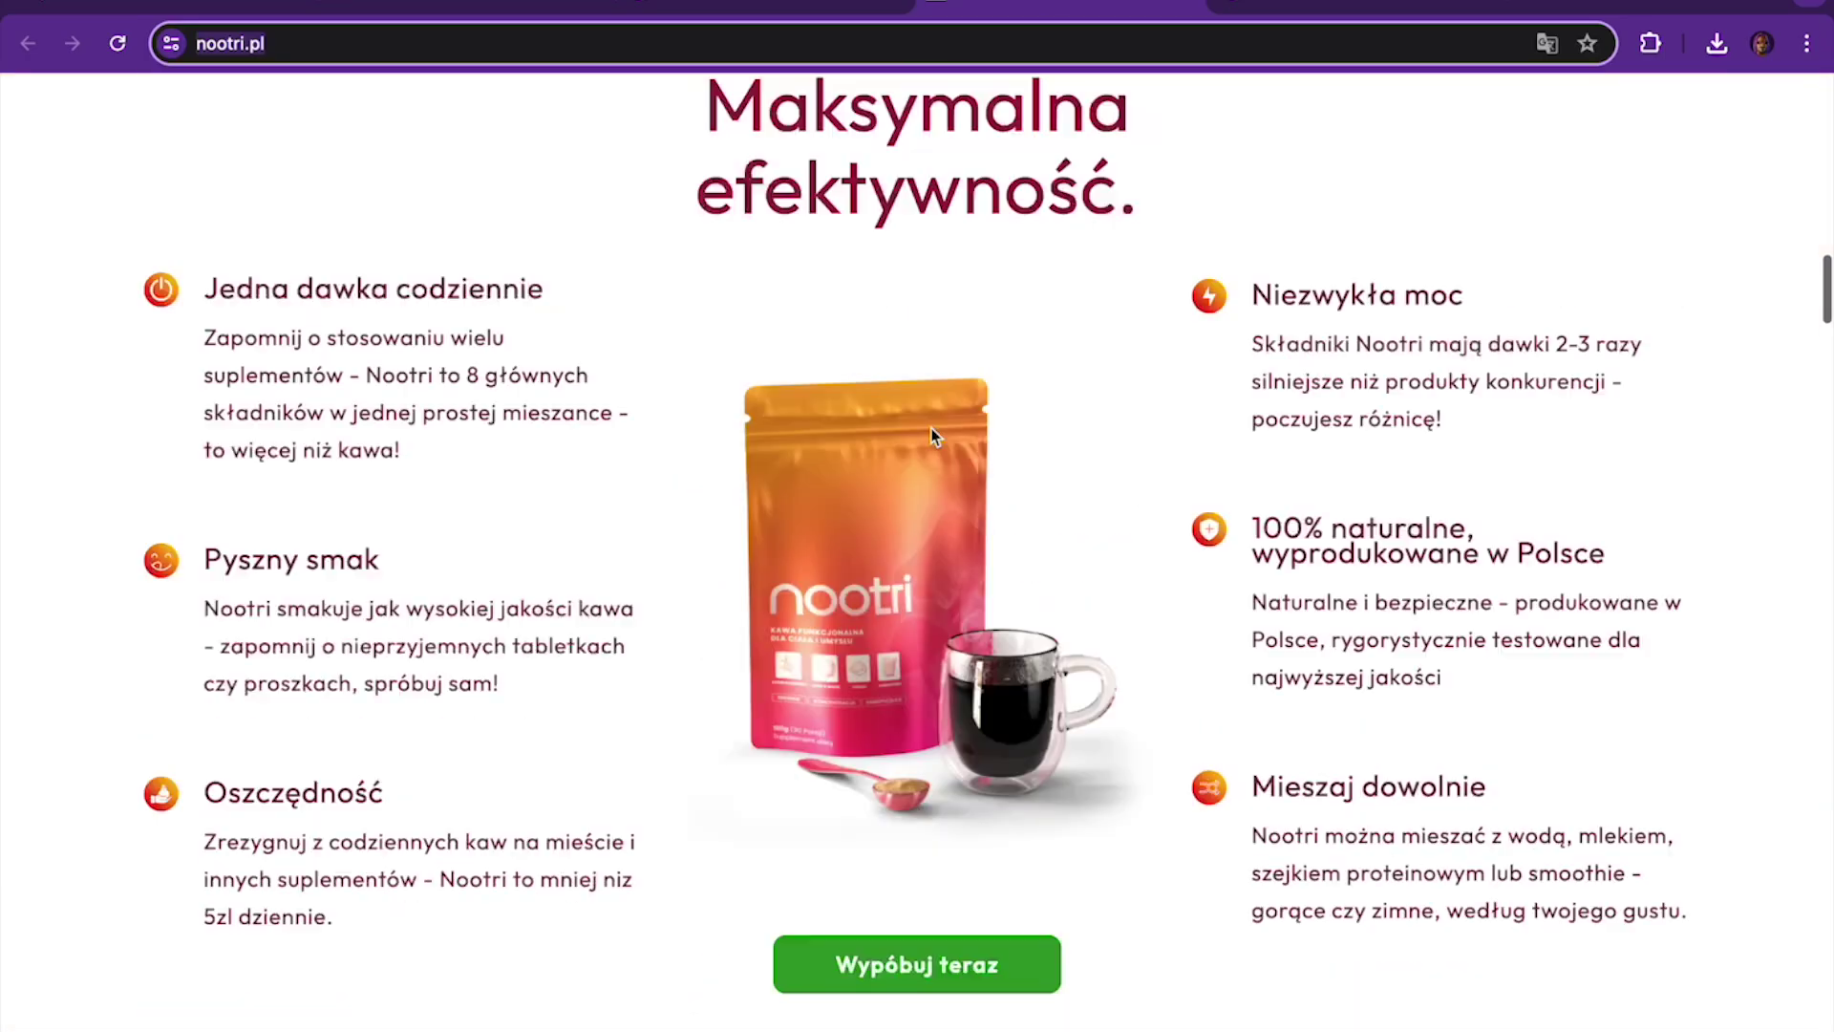
pyautogui.scroll(-9, 931, 428)
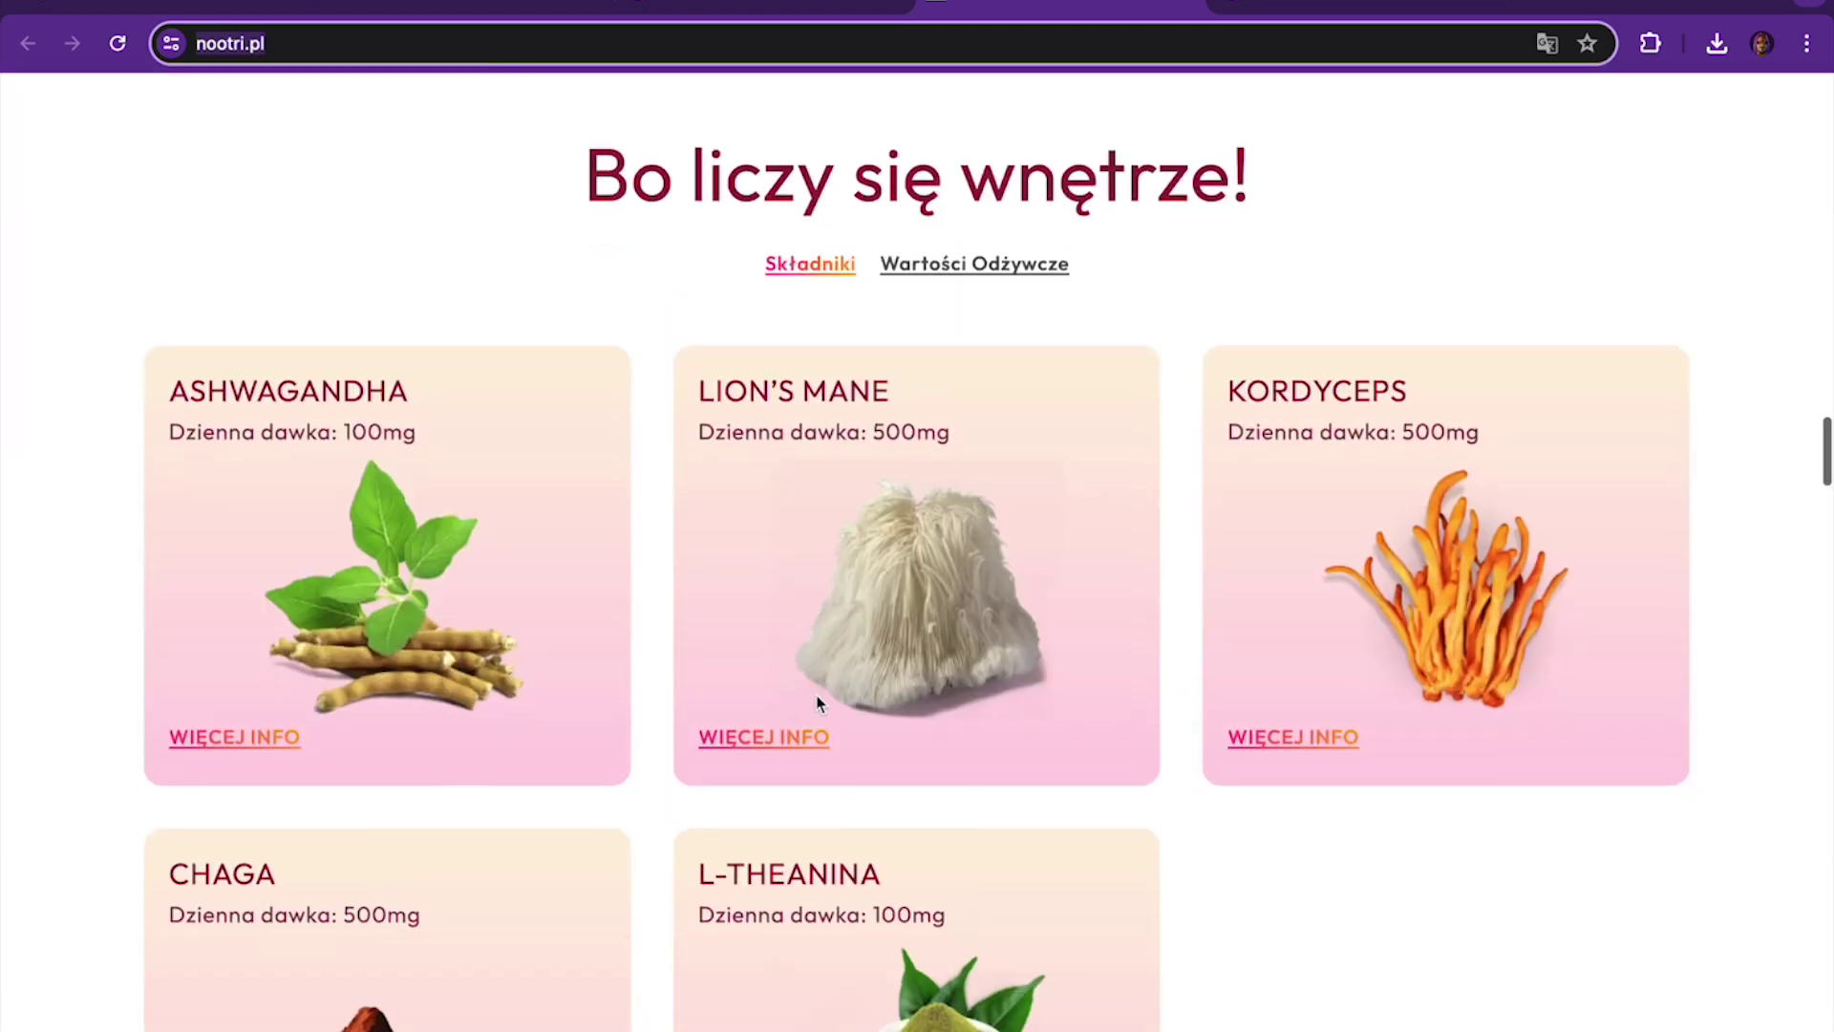
pyautogui.click(802, 736)
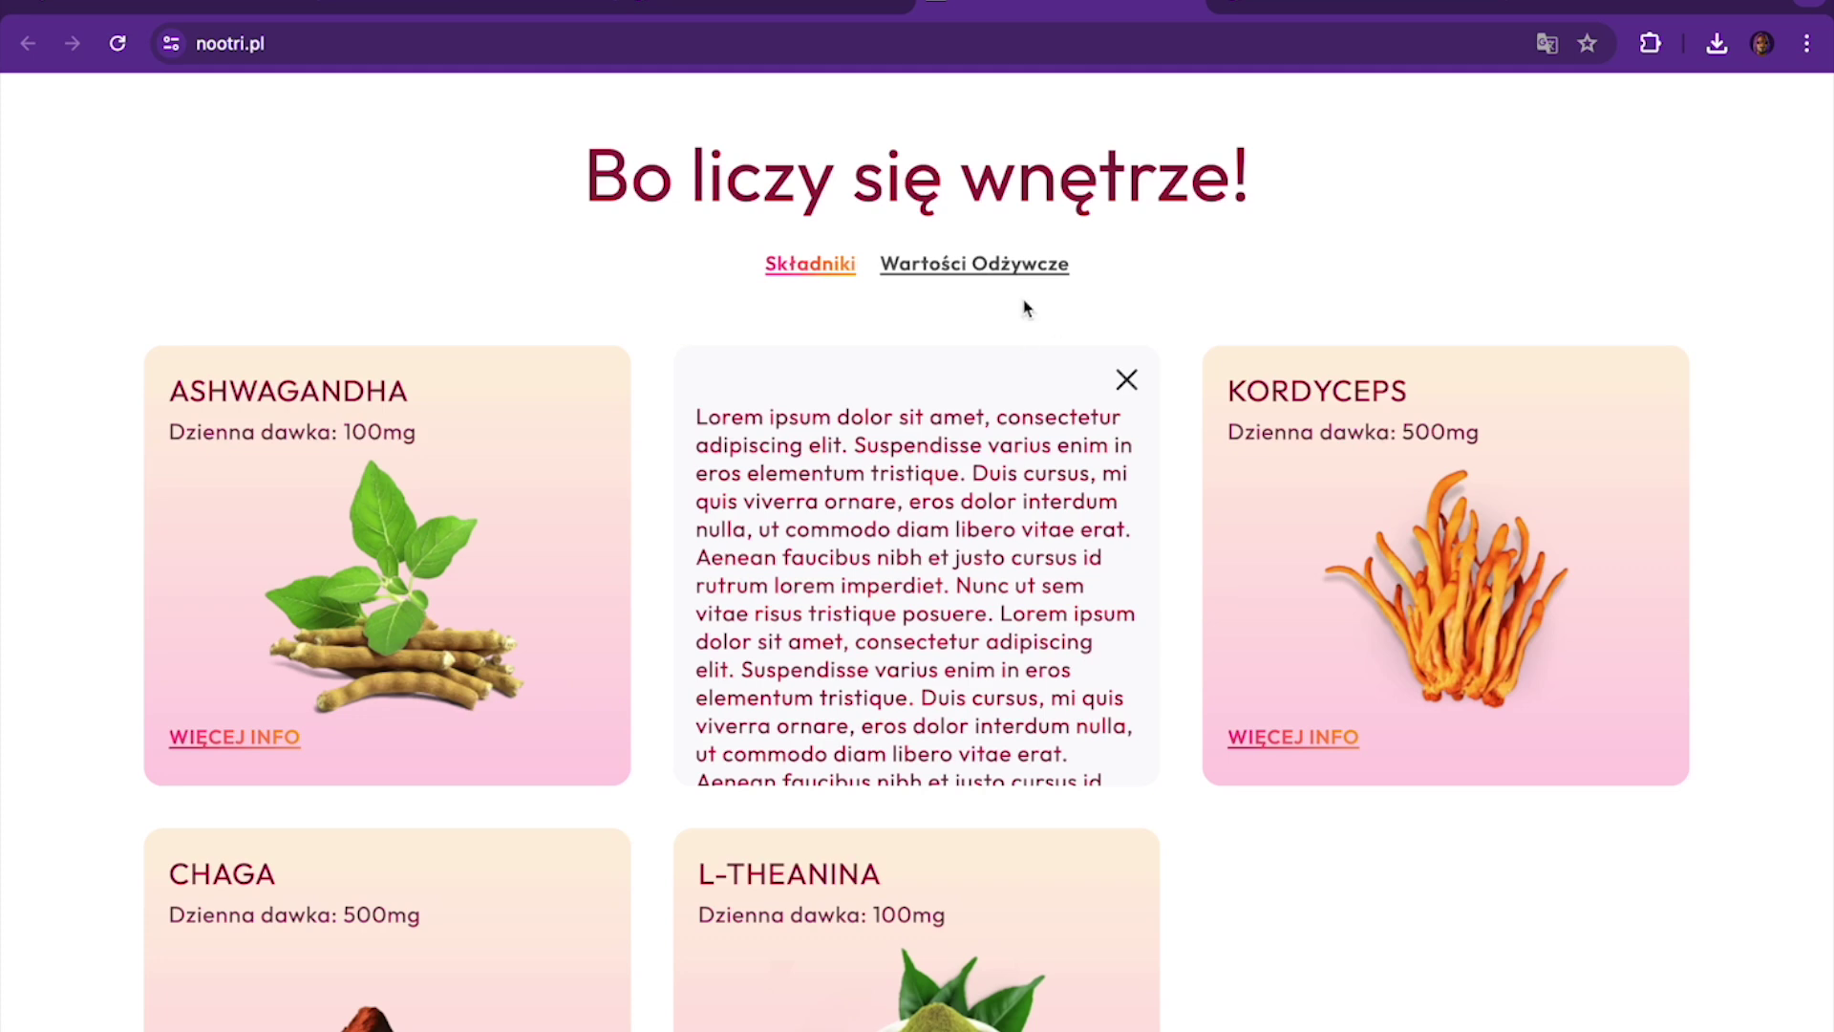
pyautogui.click(1029, 272)
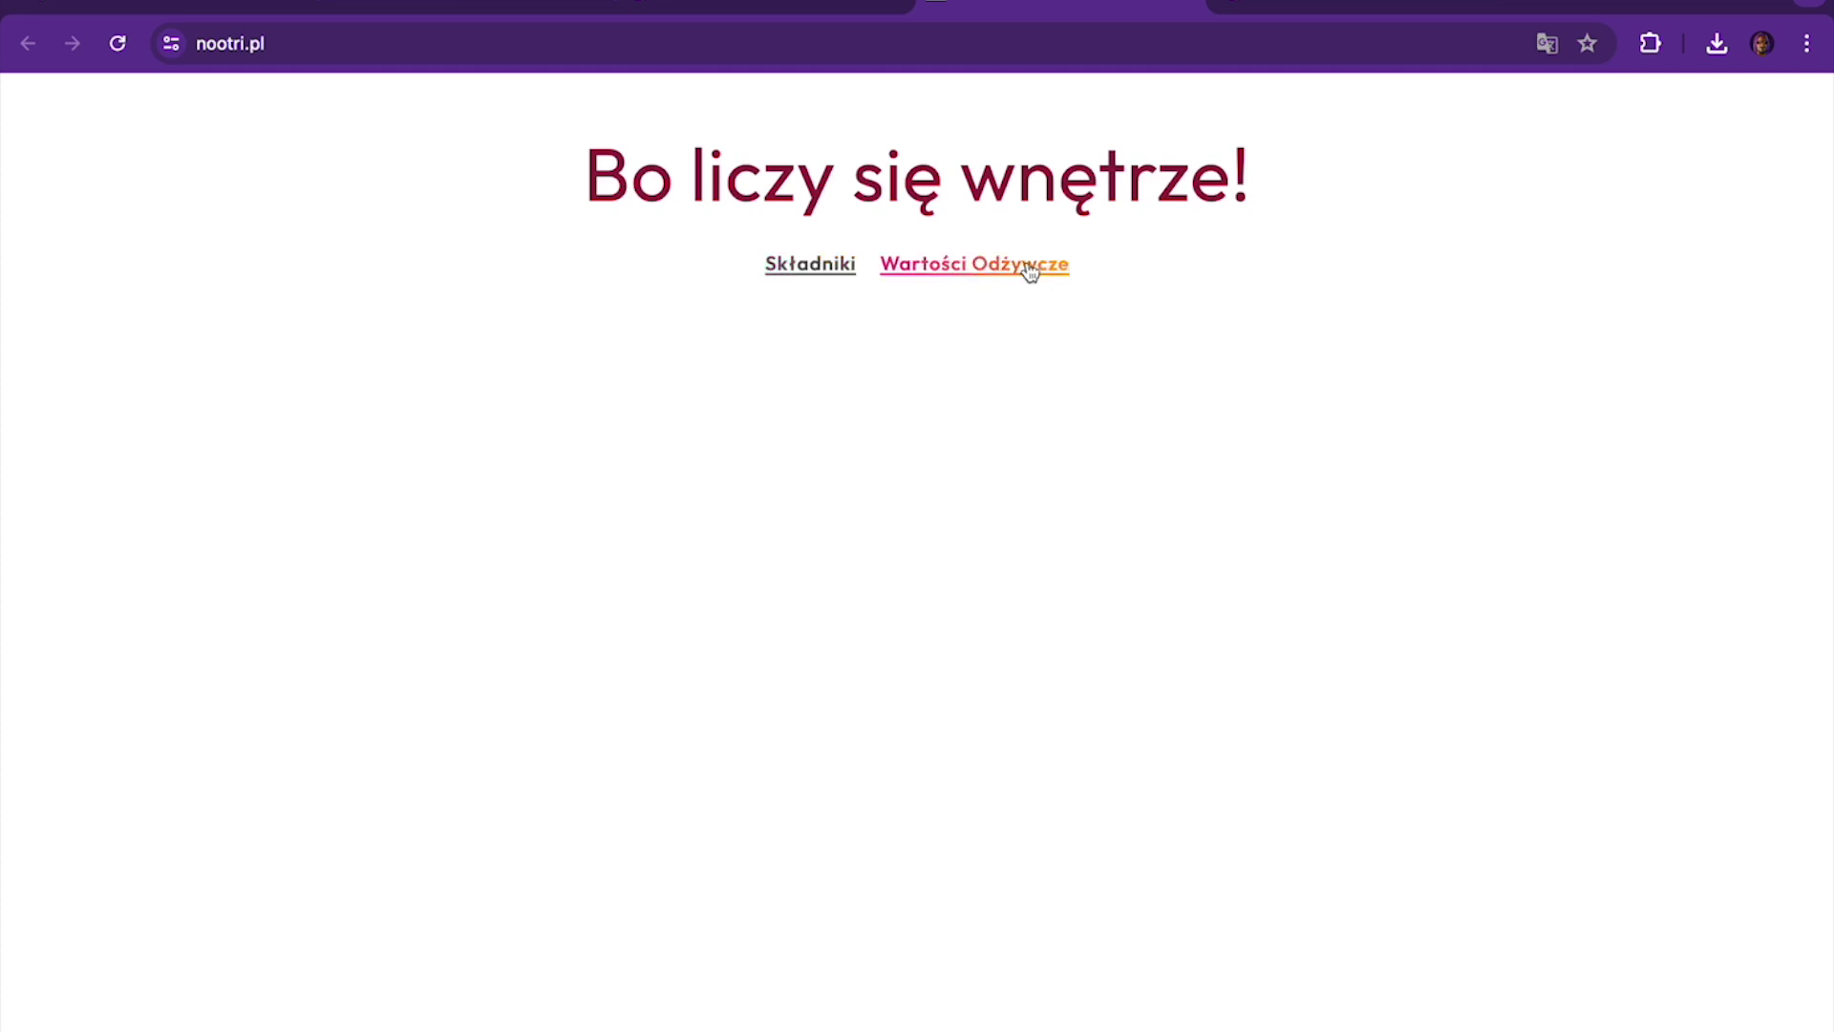
# Scroll down to the 'Nootri - Kawa Funkcjonalna' offer at 159,99 zł or 127,99 zł monthly
pyautogui.scroll(-5, 1003, 457)
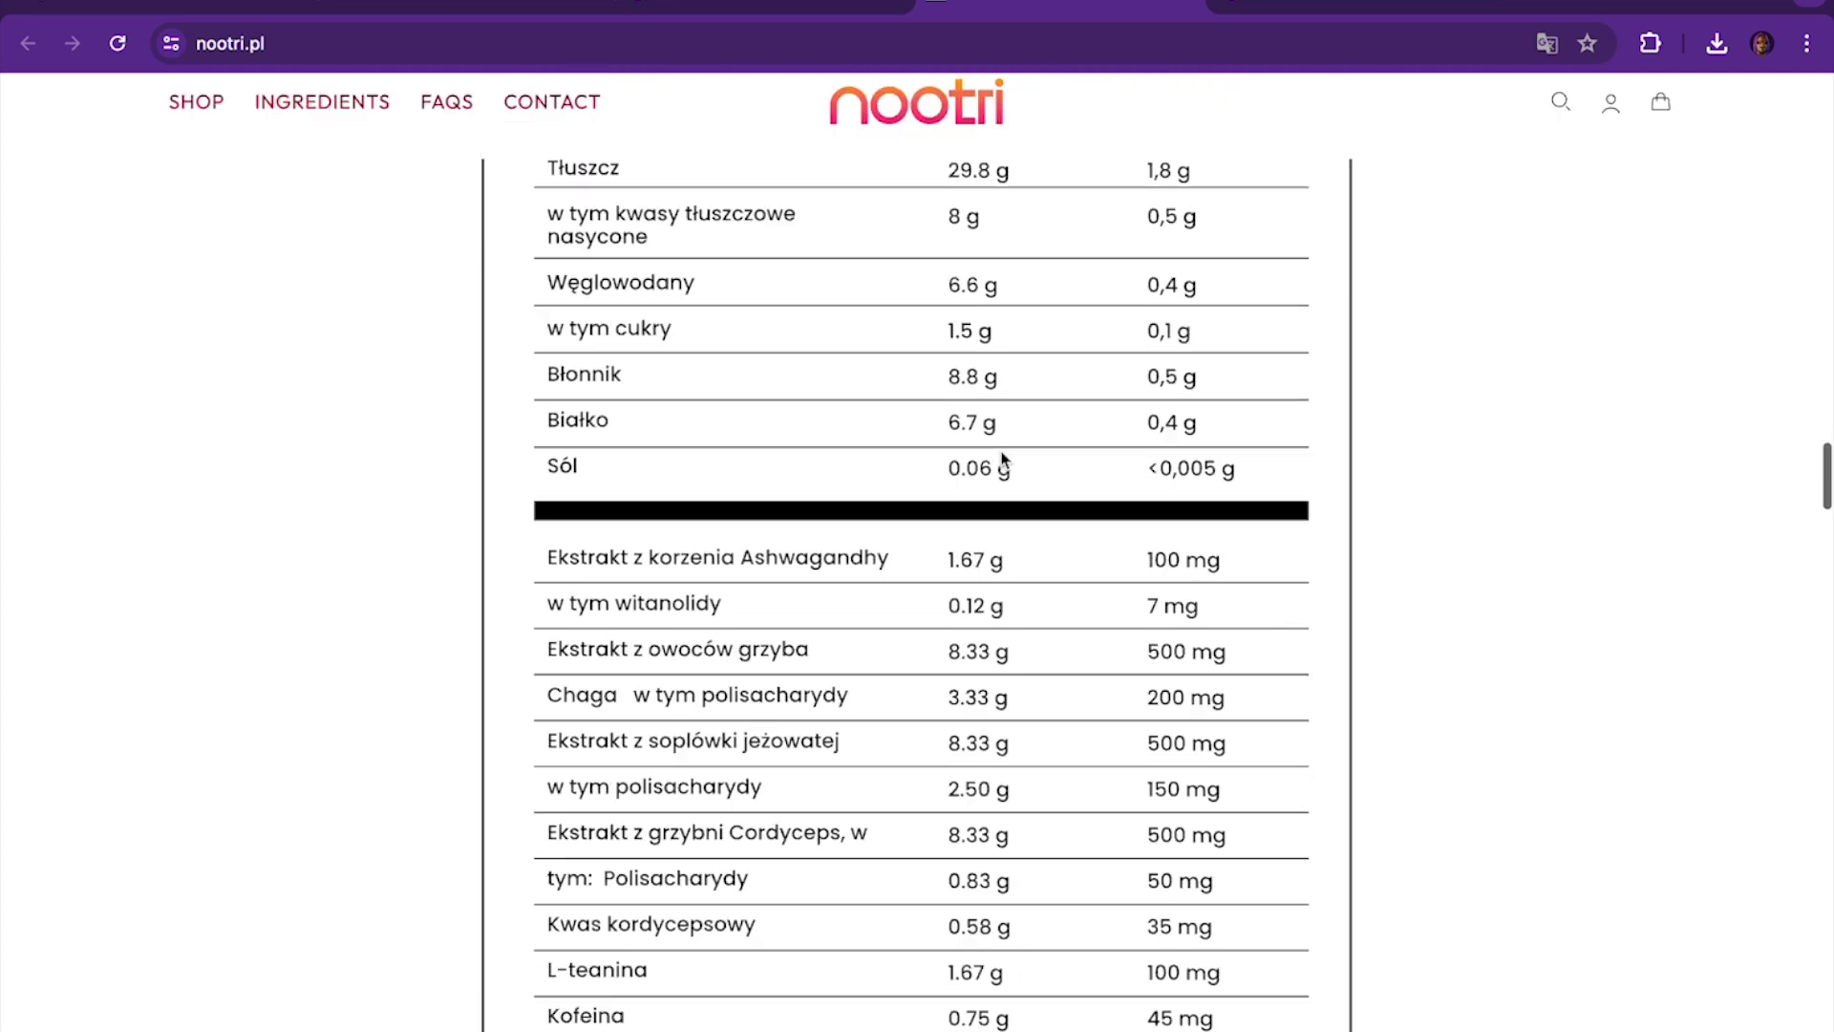
pyautogui.scroll(10, 1001, 457)
pyautogui.scroll(-10, 1000, 455)
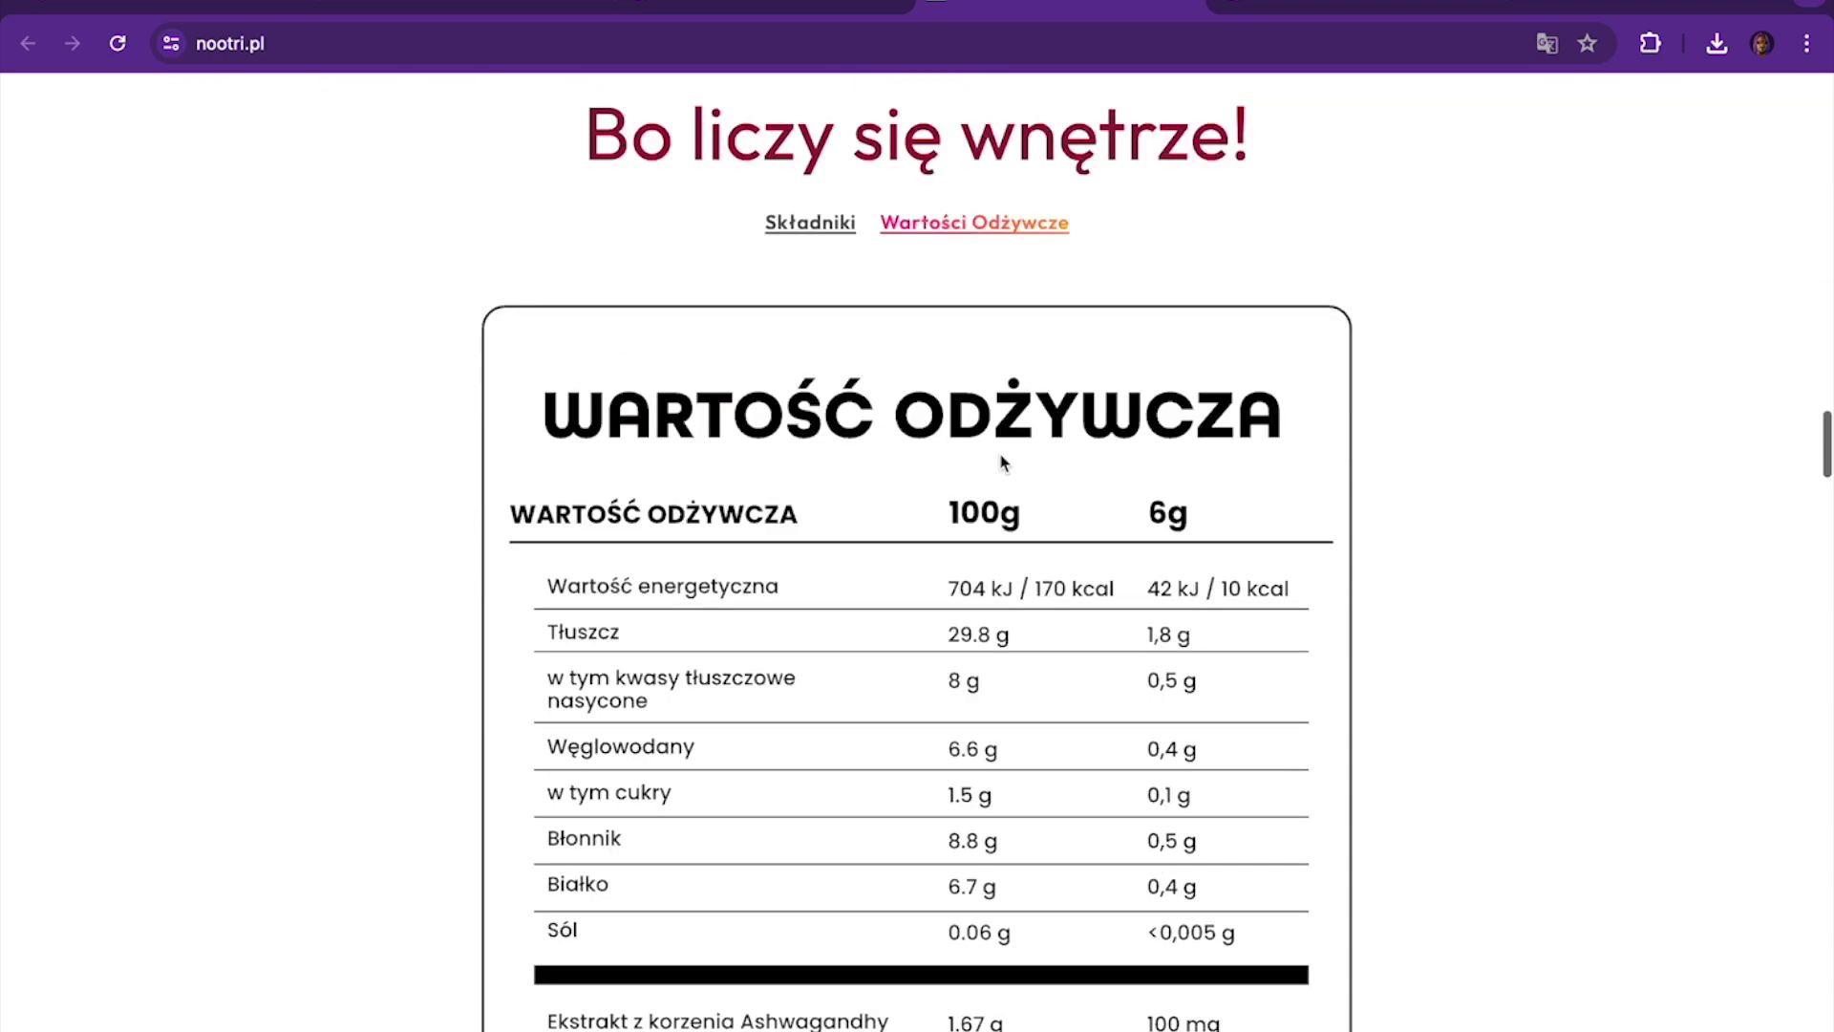
pyautogui.scroll(-8, 1000, 463)
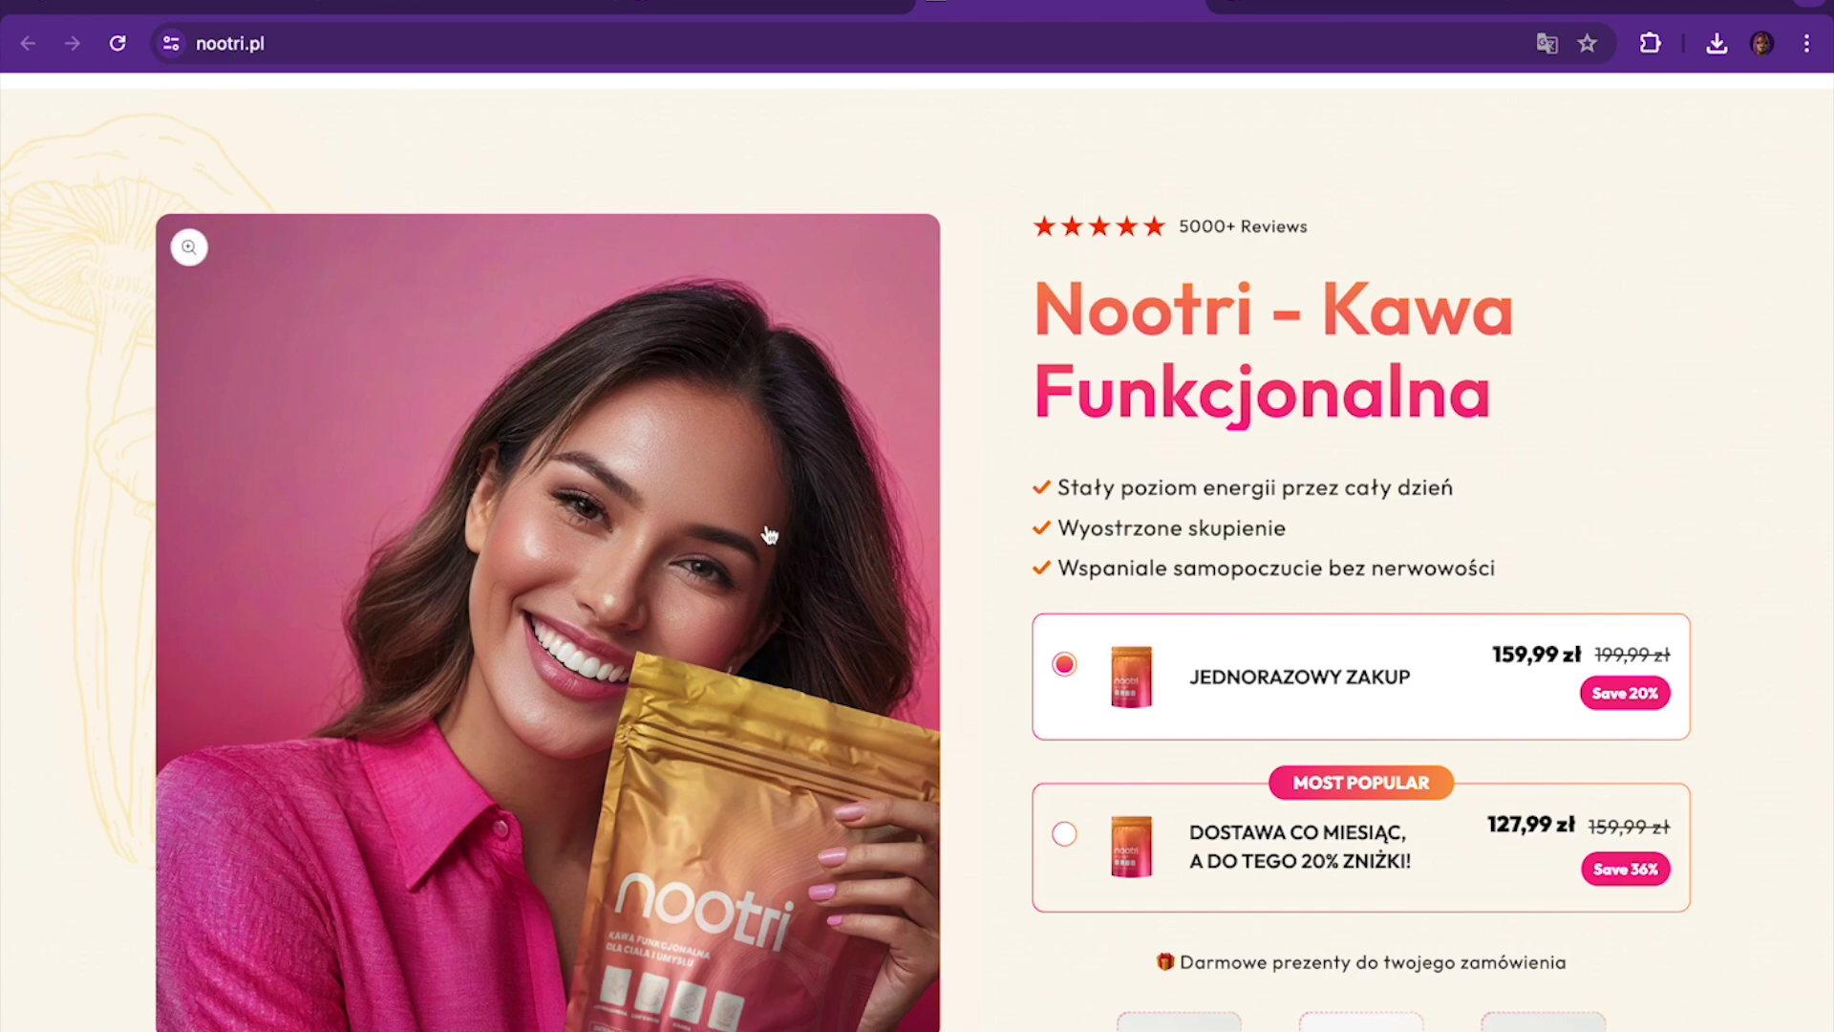
# Choose the monthly delivery subscription option on the Kawa Funkcjonalna offer
pyautogui.scroll(-3, 770, 532)
pyautogui.scroll(1, 755, 497)
pyautogui.scroll(-2, 745, 483)
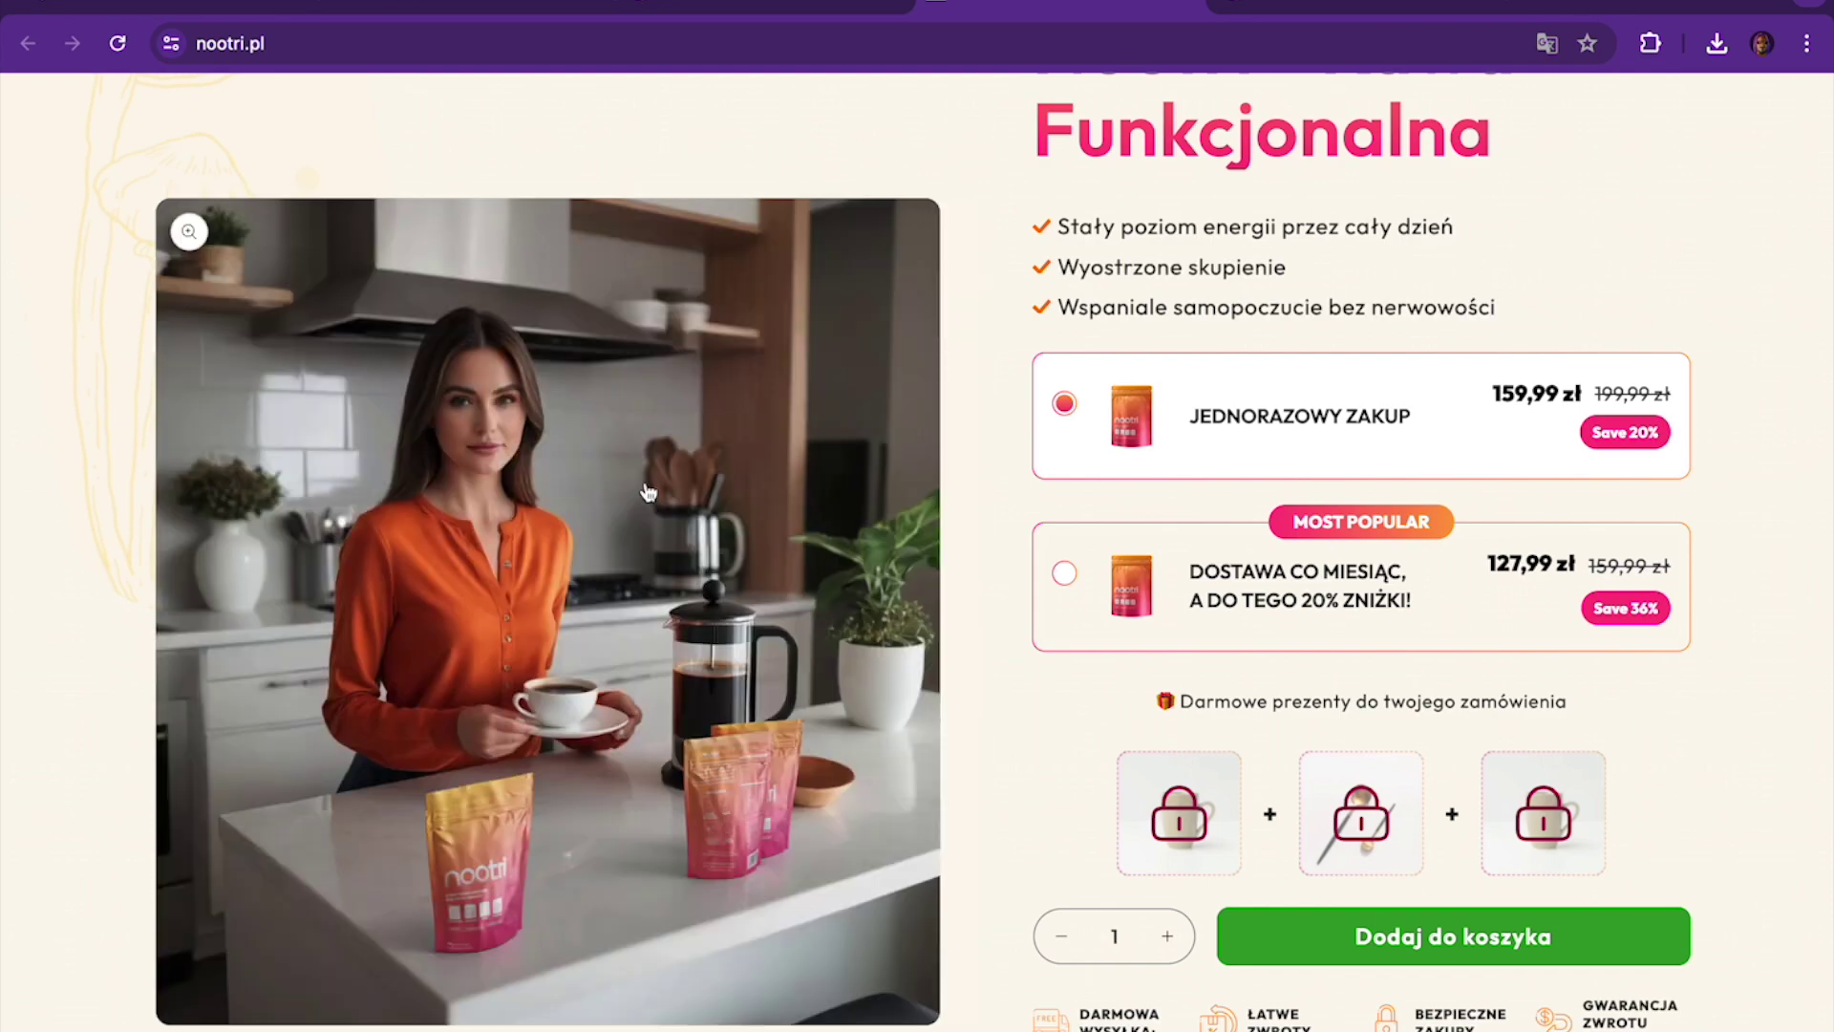
pyautogui.scroll(3, 1364, 418)
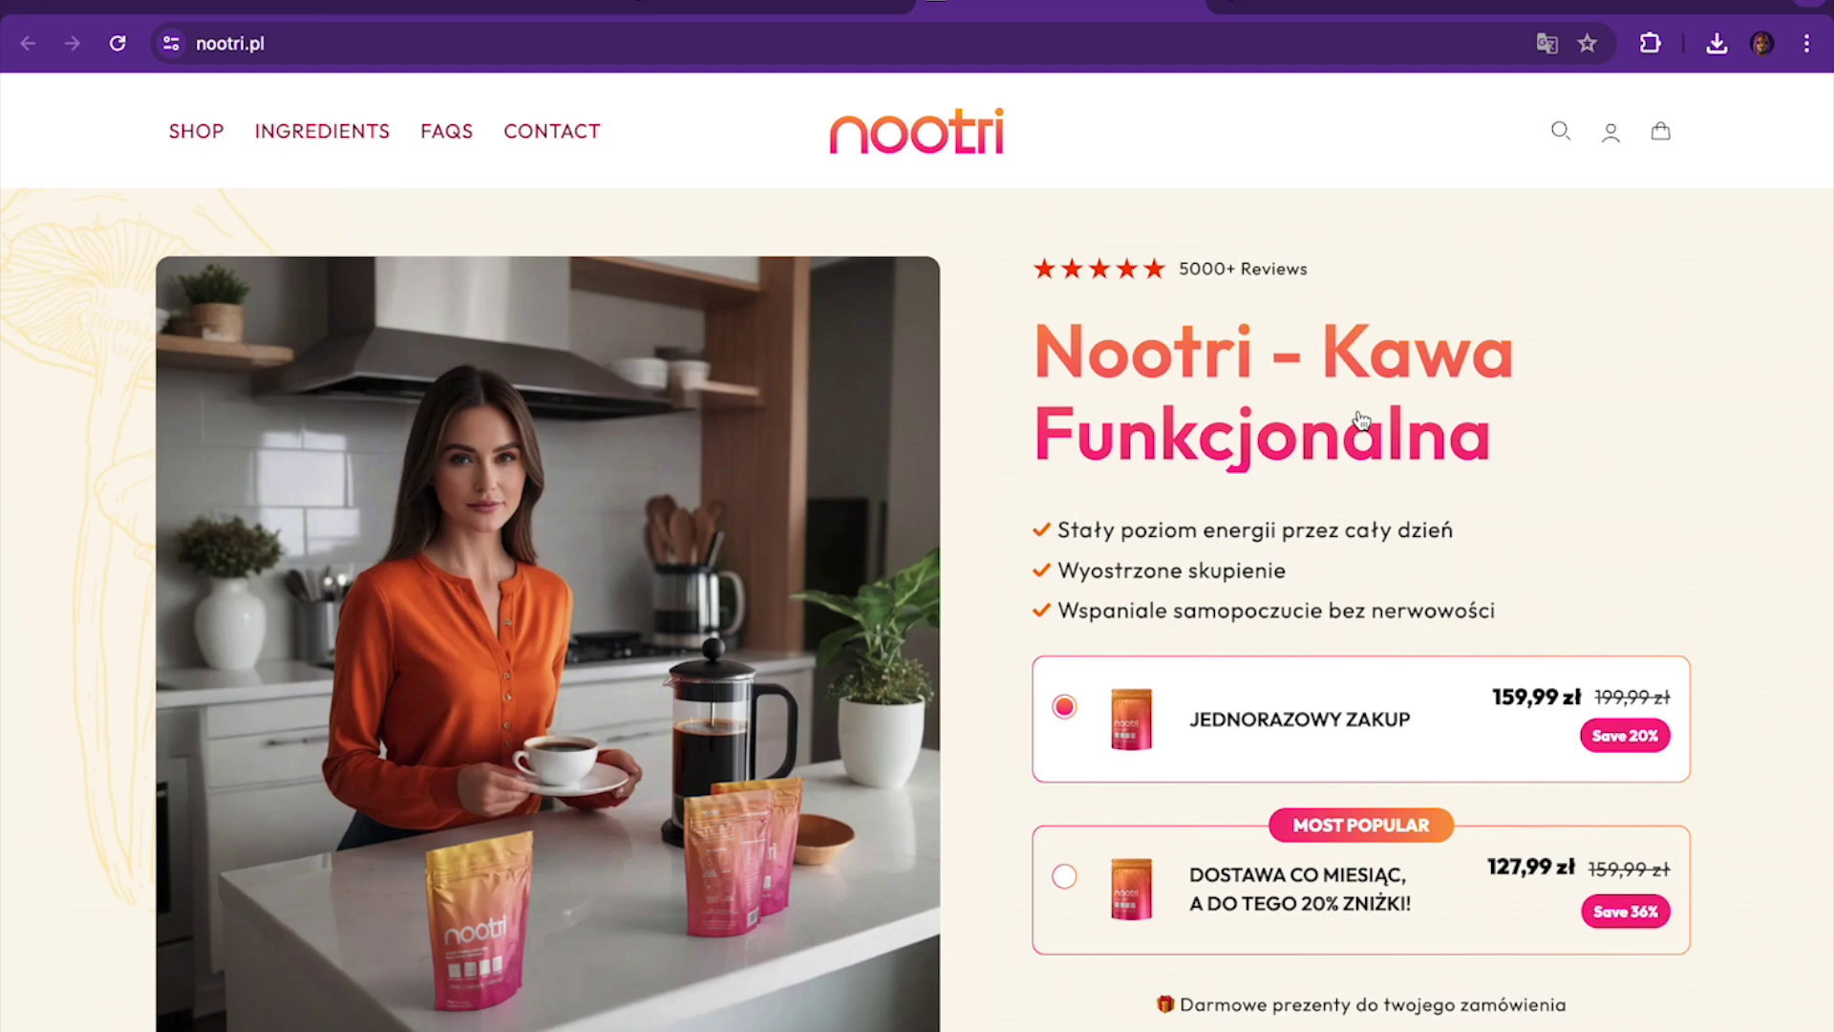
pyautogui.scroll(-3, 1678, 421)
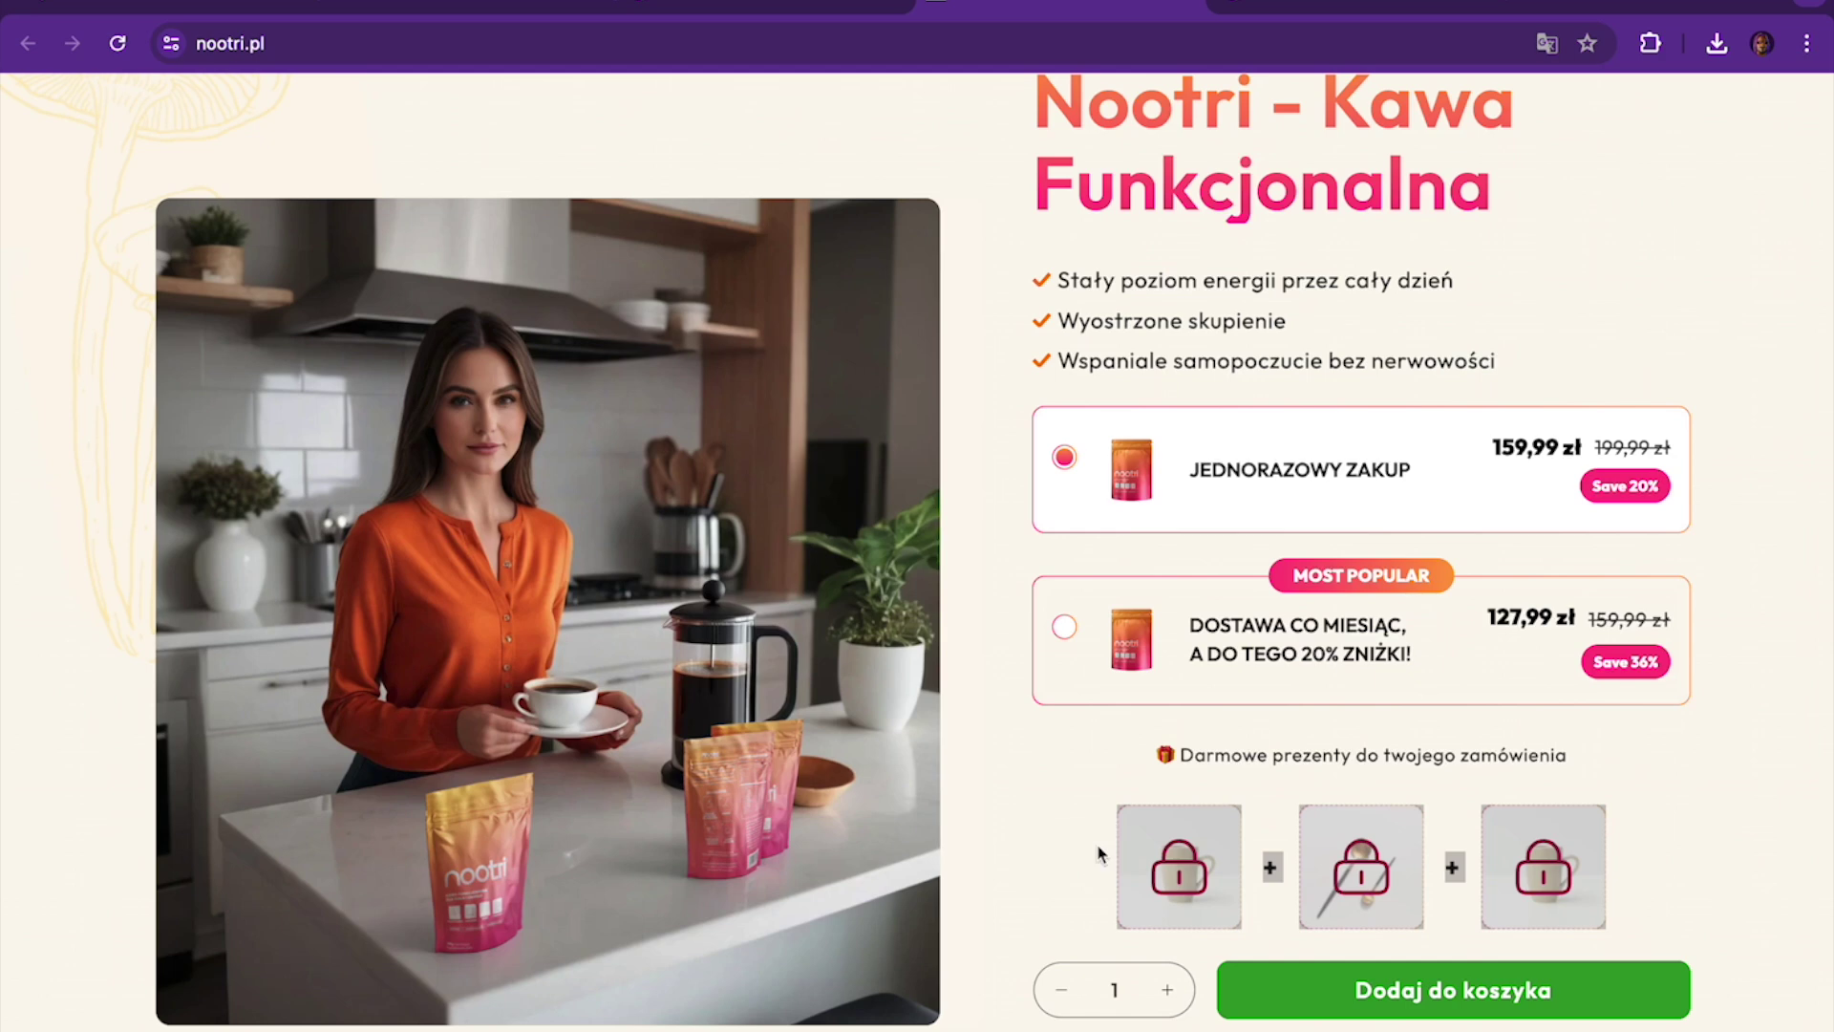
pyautogui.click(1071, 629)
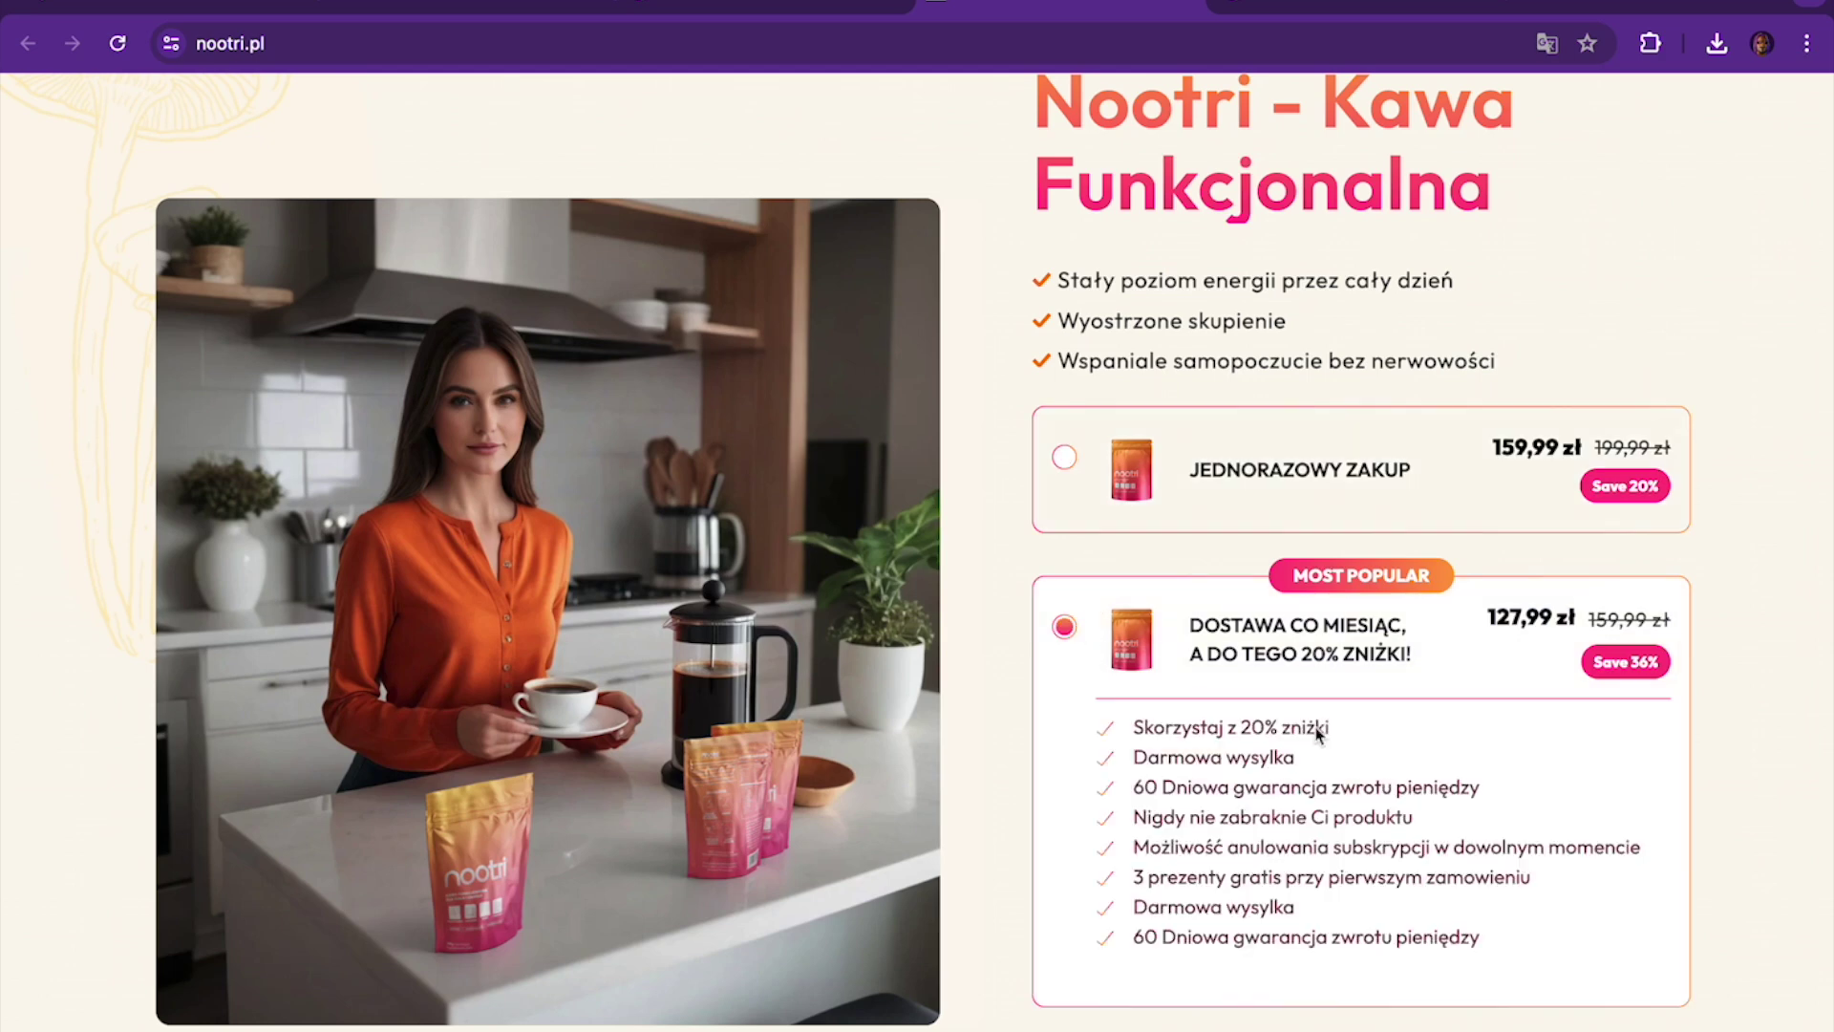
# Scroll down through the Korzyści benefits and FAQ sections of the homepage
pyautogui.scroll(-4, 1318, 736)
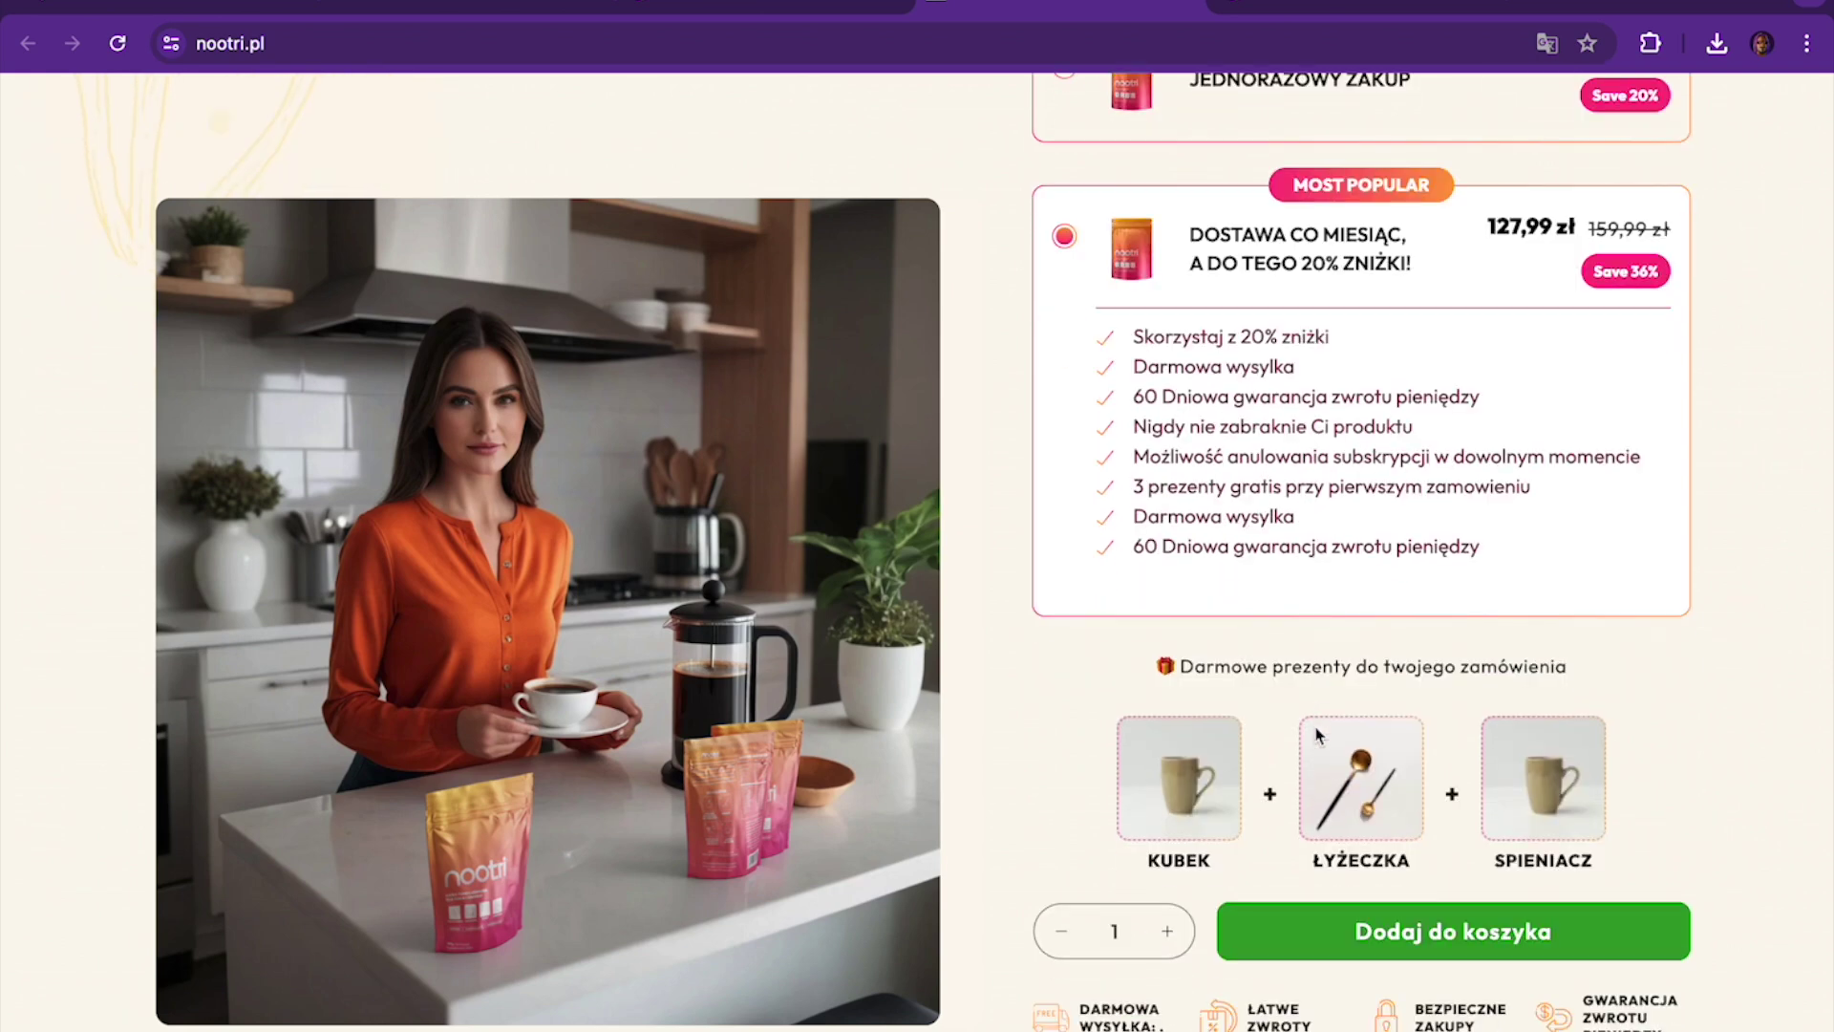
pyautogui.scroll(-1, 1316, 734)
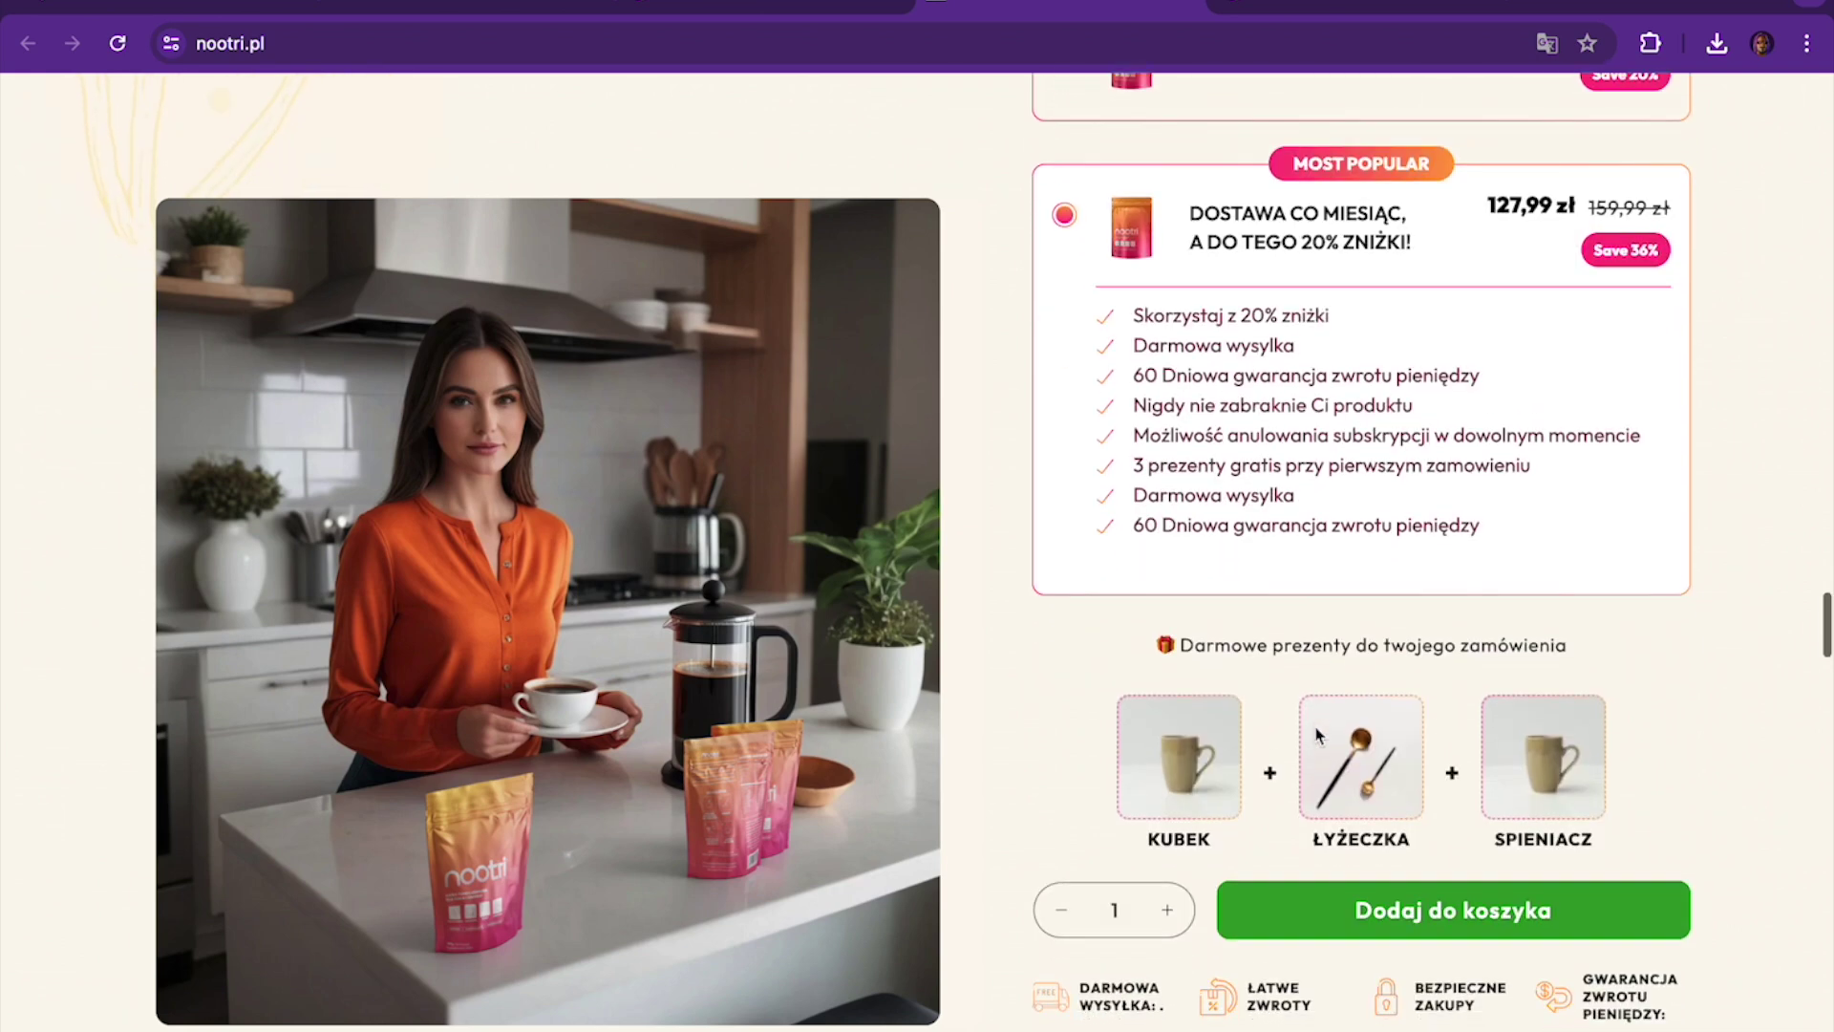
pyautogui.scroll(2, 1316, 734)
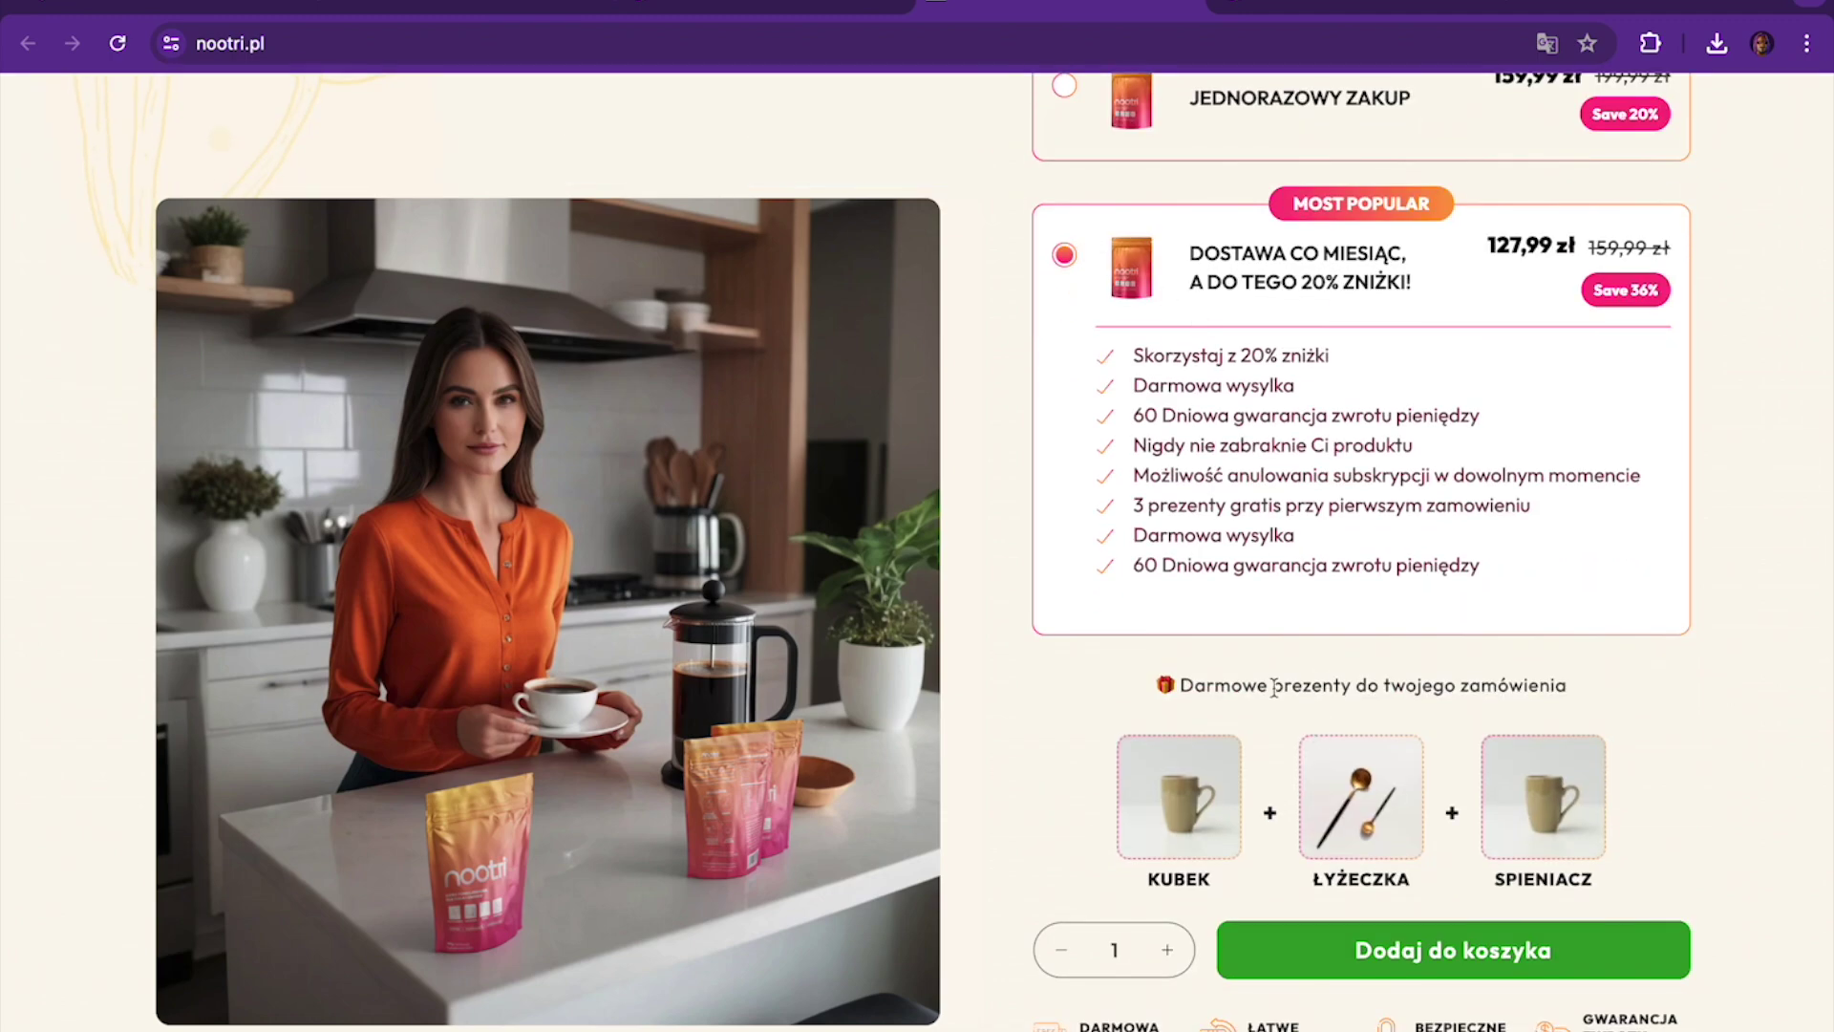
pyautogui.scroll(-5, 1352, 913)
pyautogui.scroll(-10, 1355, 932)
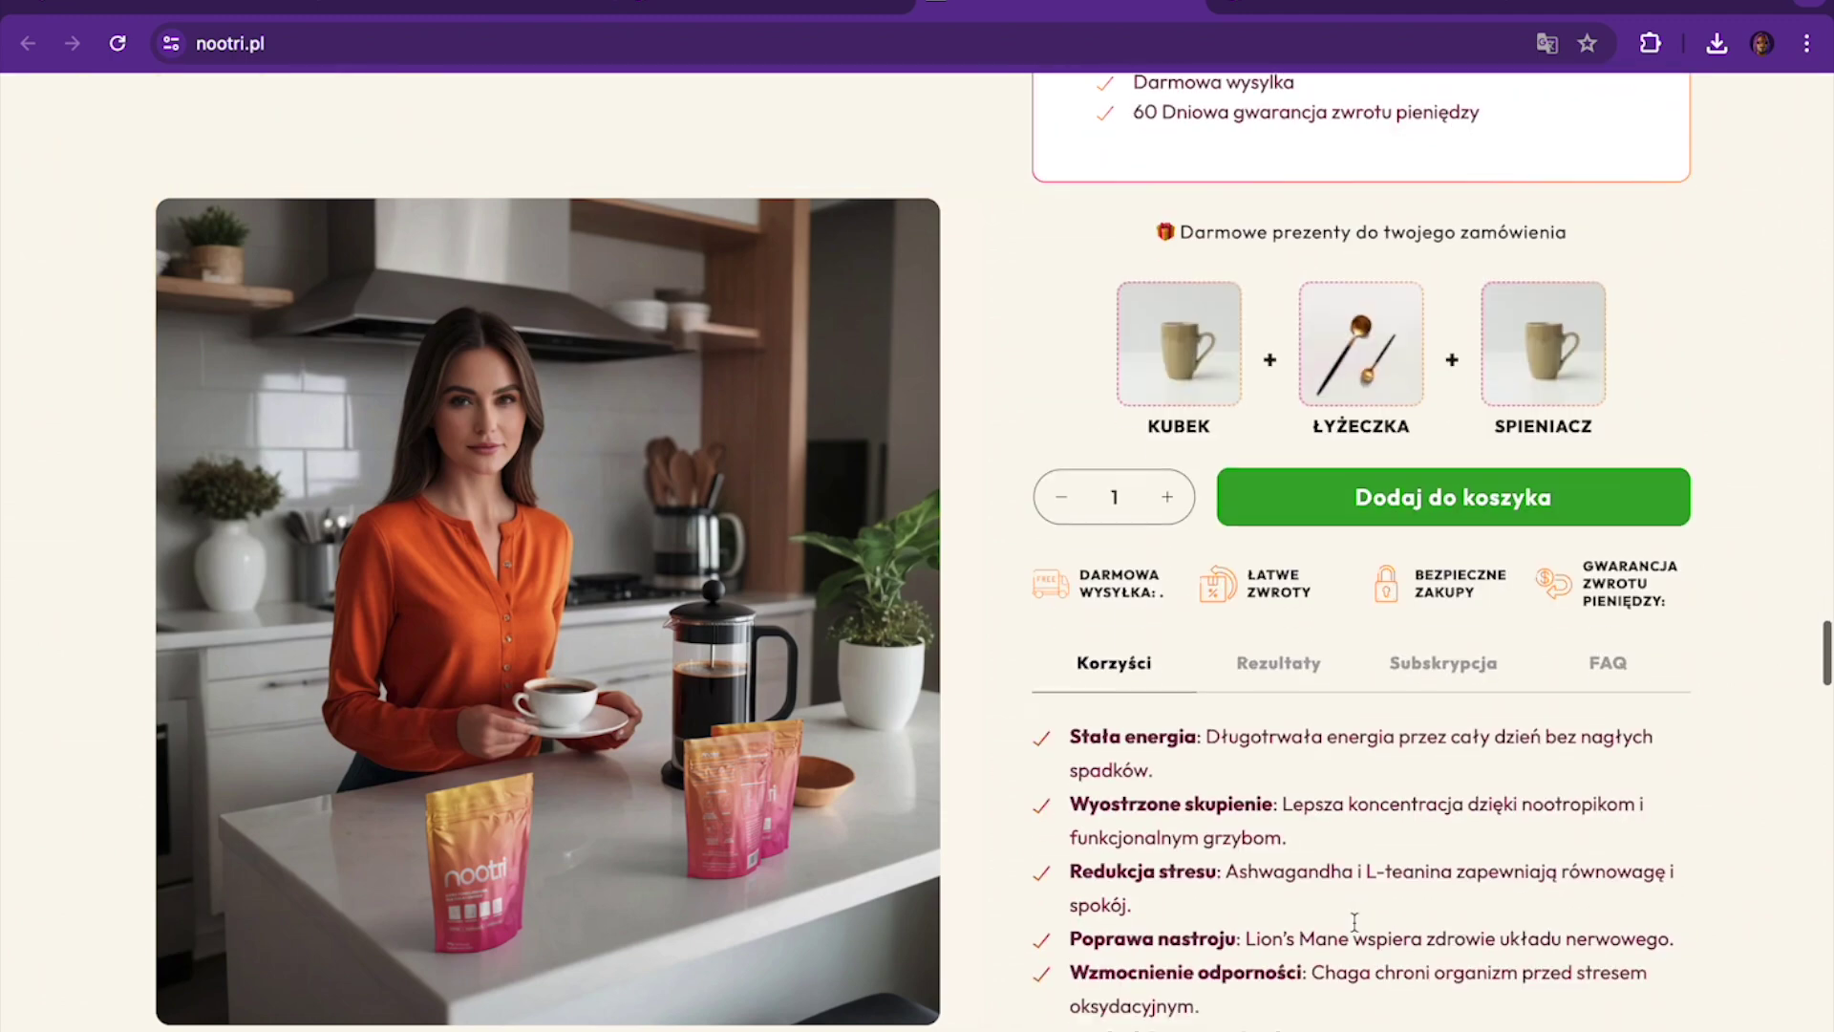
pyautogui.scroll(-10, 1354, 932)
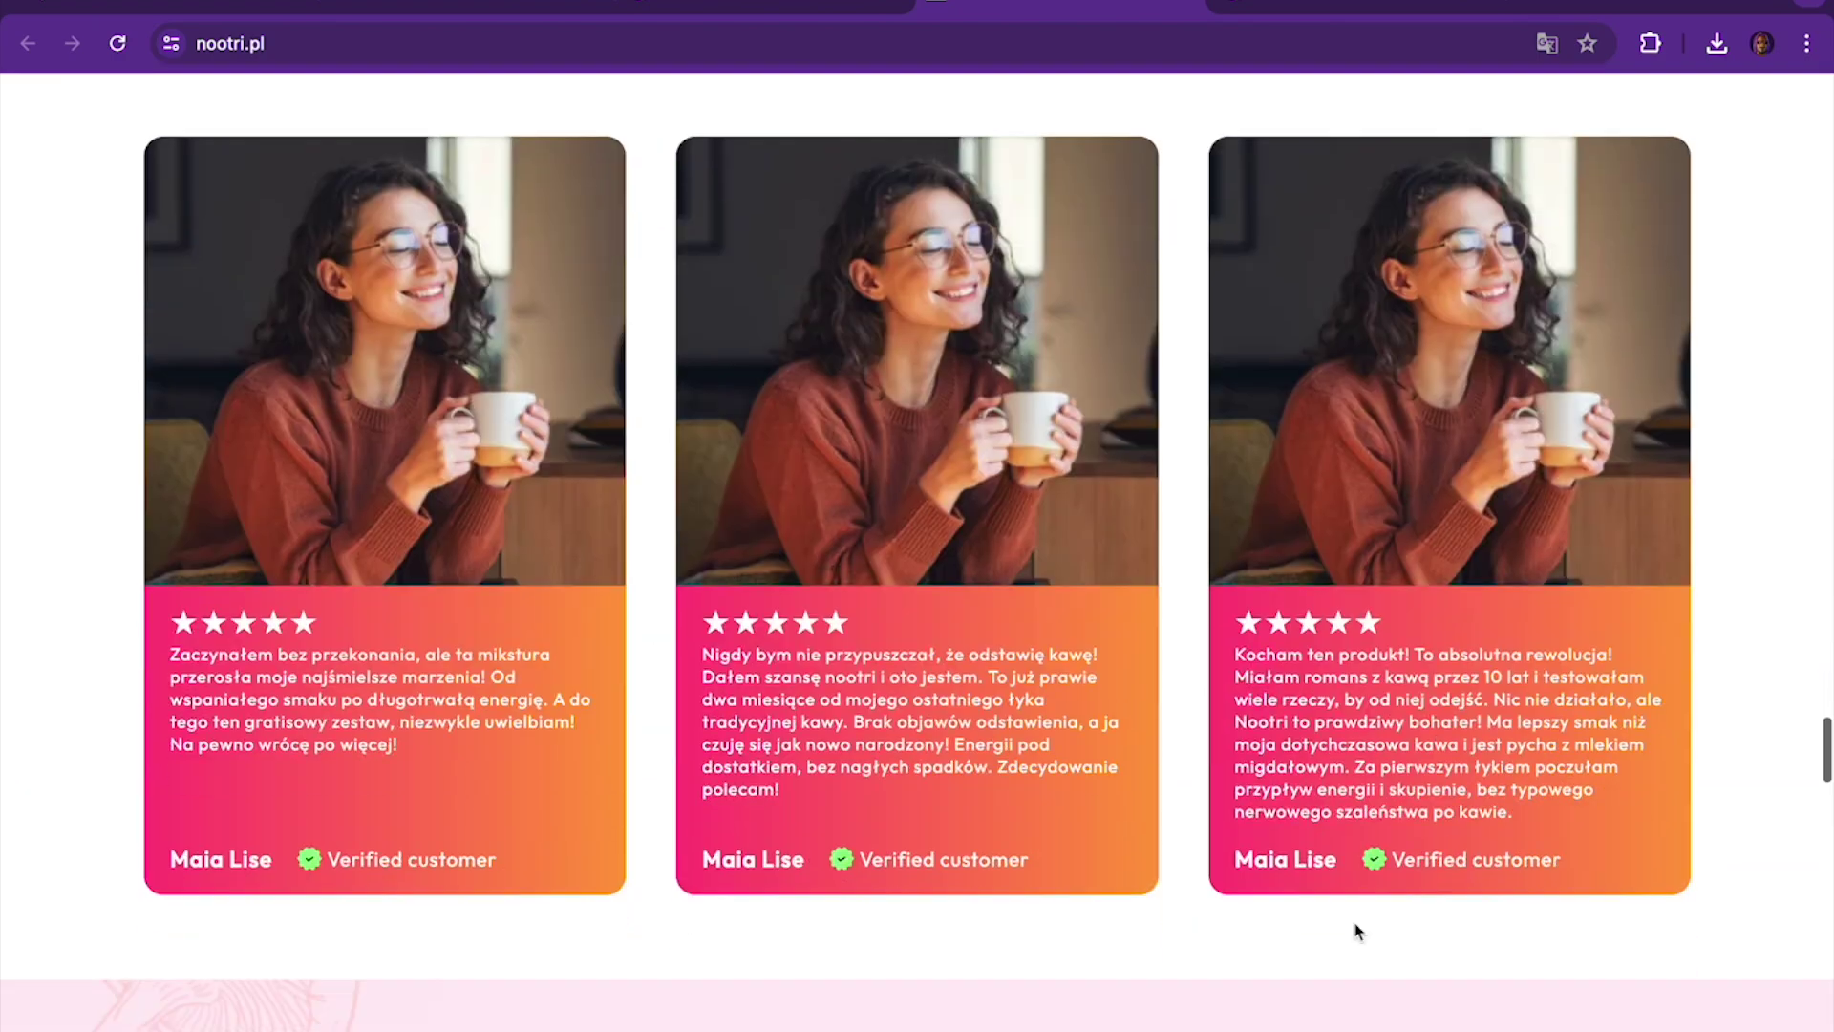
pyautogui.scroll(-3, 1355, 931)
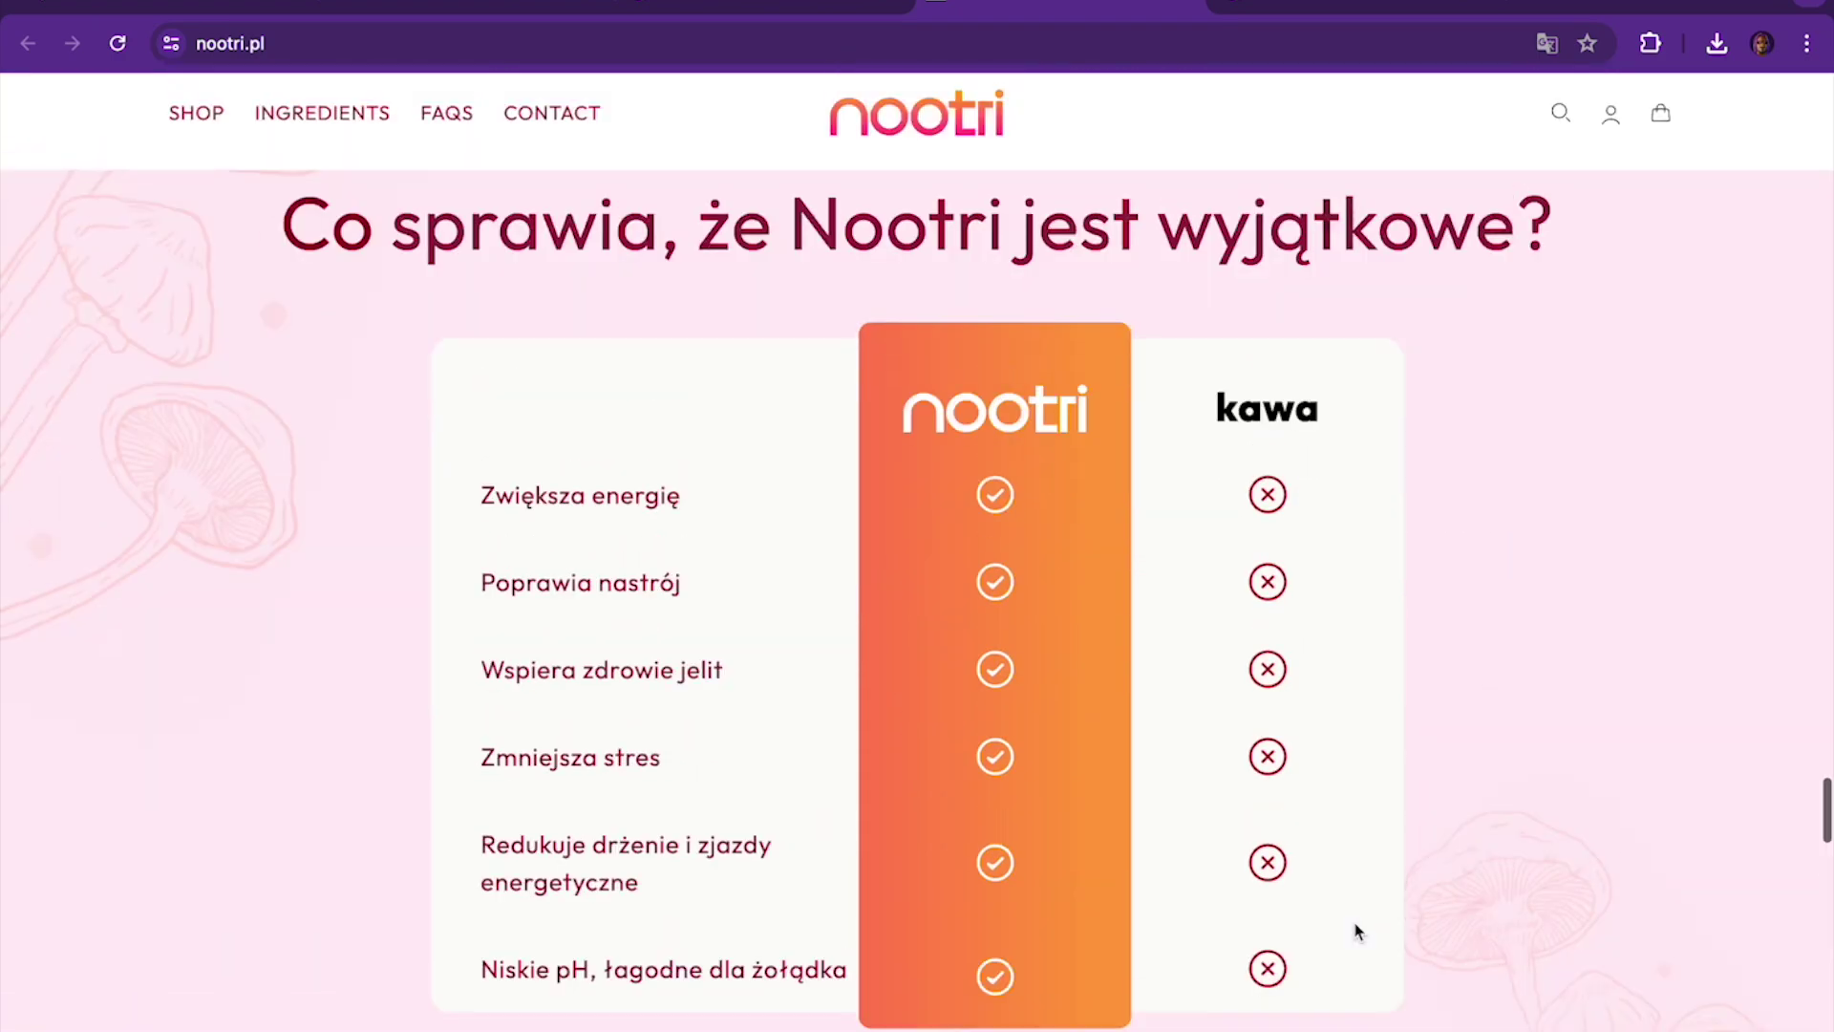
pyautogui.scroll(10, 1355, 932)
pyautogui.scroll(-5, 1355, 931)
pyautogui.scroll(-13, 1356, 932)
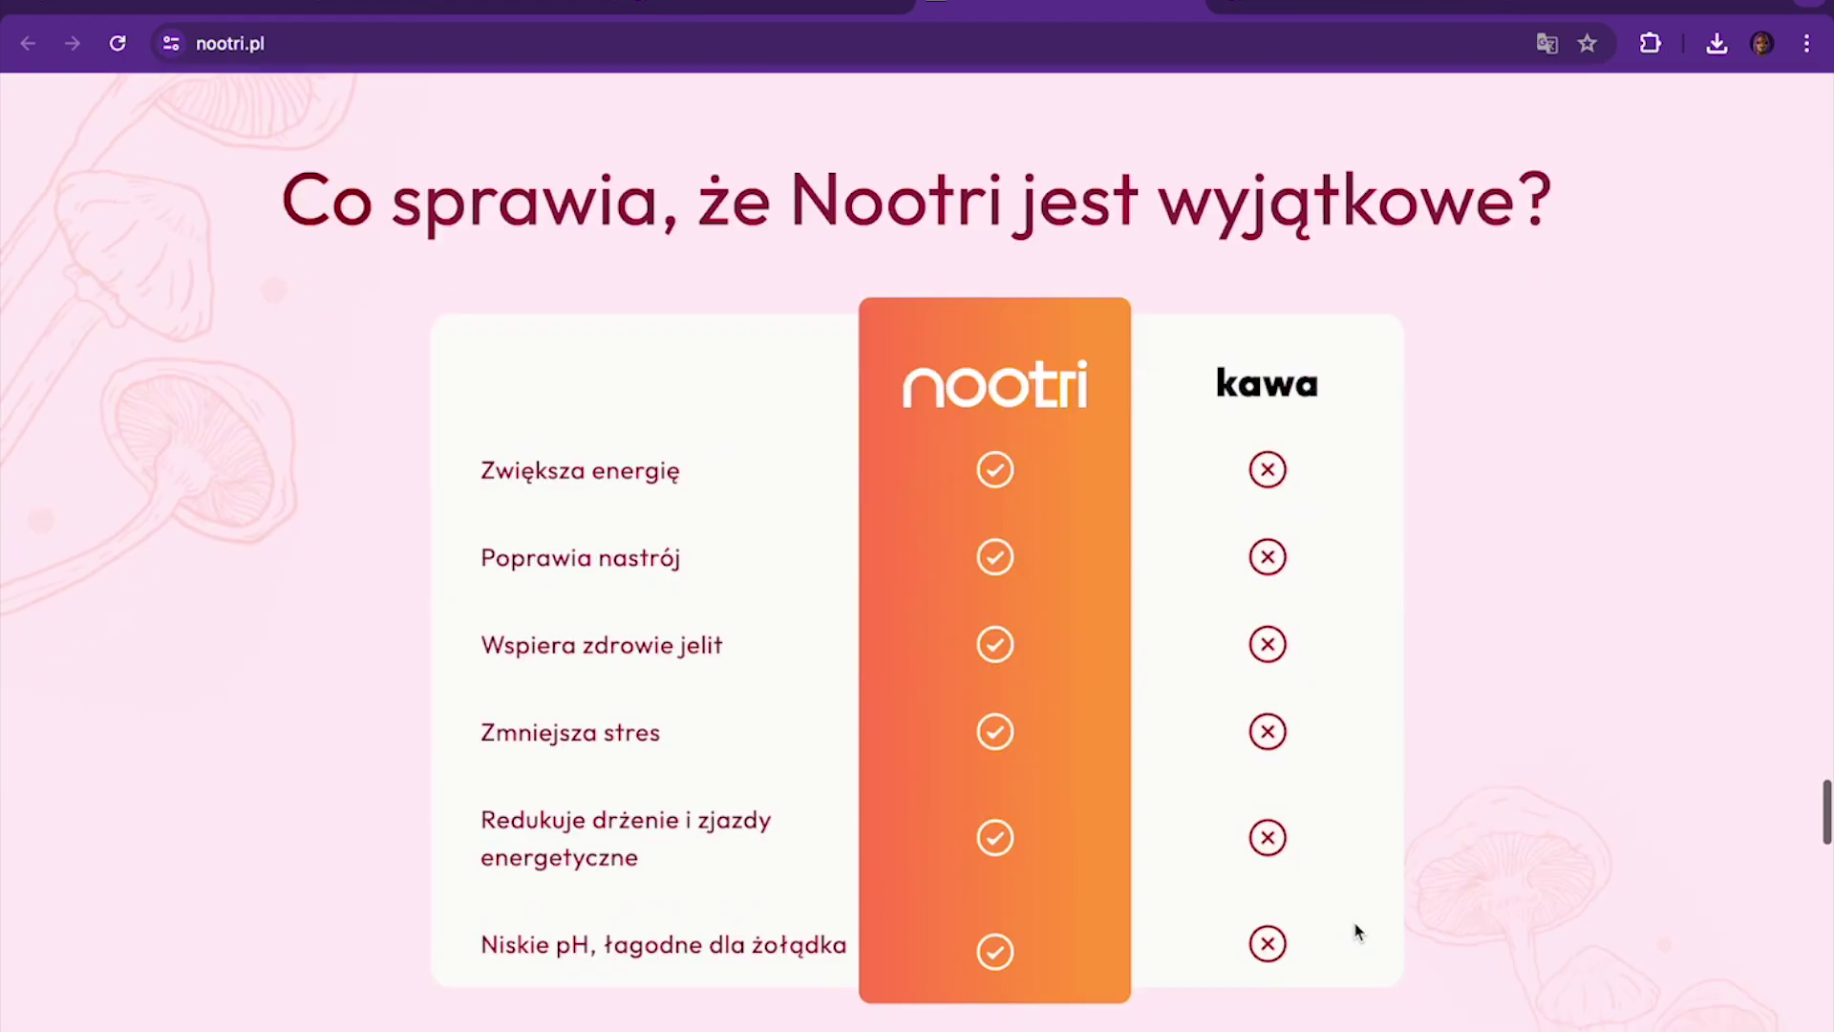
pyautogui.scroll(-10, 1356, 932)
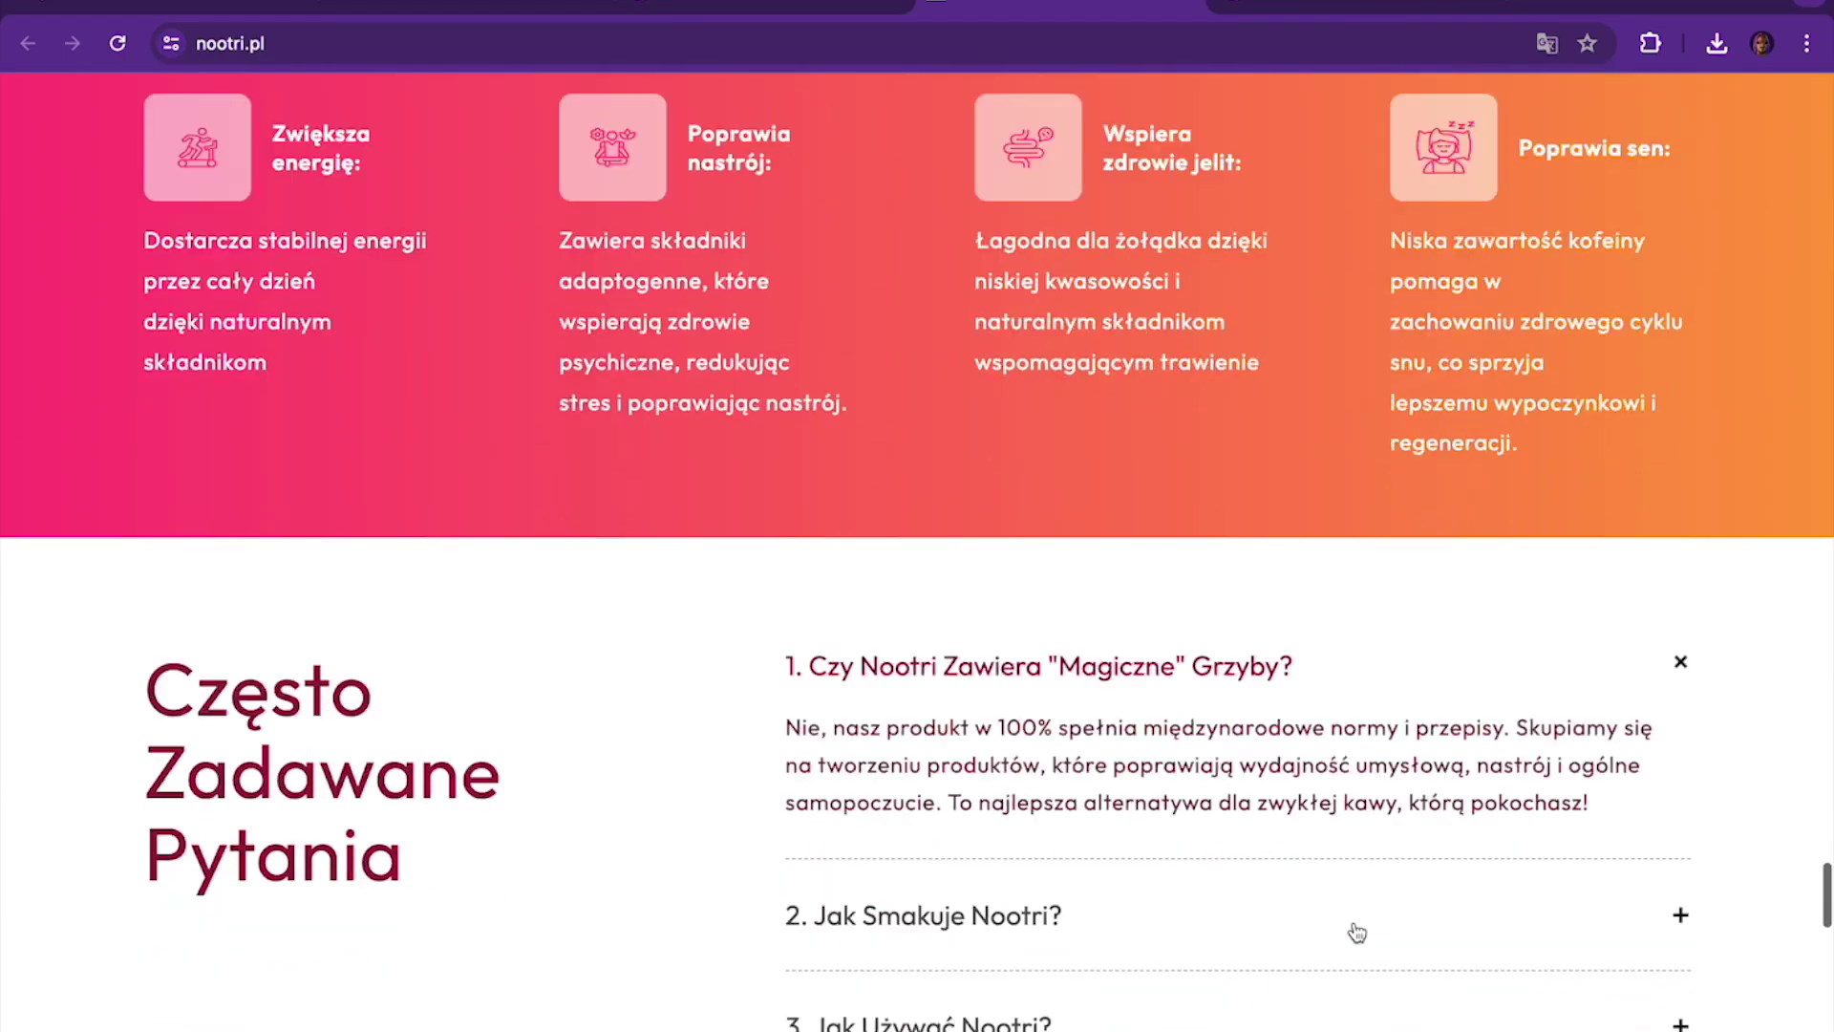
# Return to the 'To kawa. Ale lepsza.' hero banner with its 4,7 rating
pyautogui.scroll(15, 1357, 932)
pyautogui.scroll(20, 1355, 923)
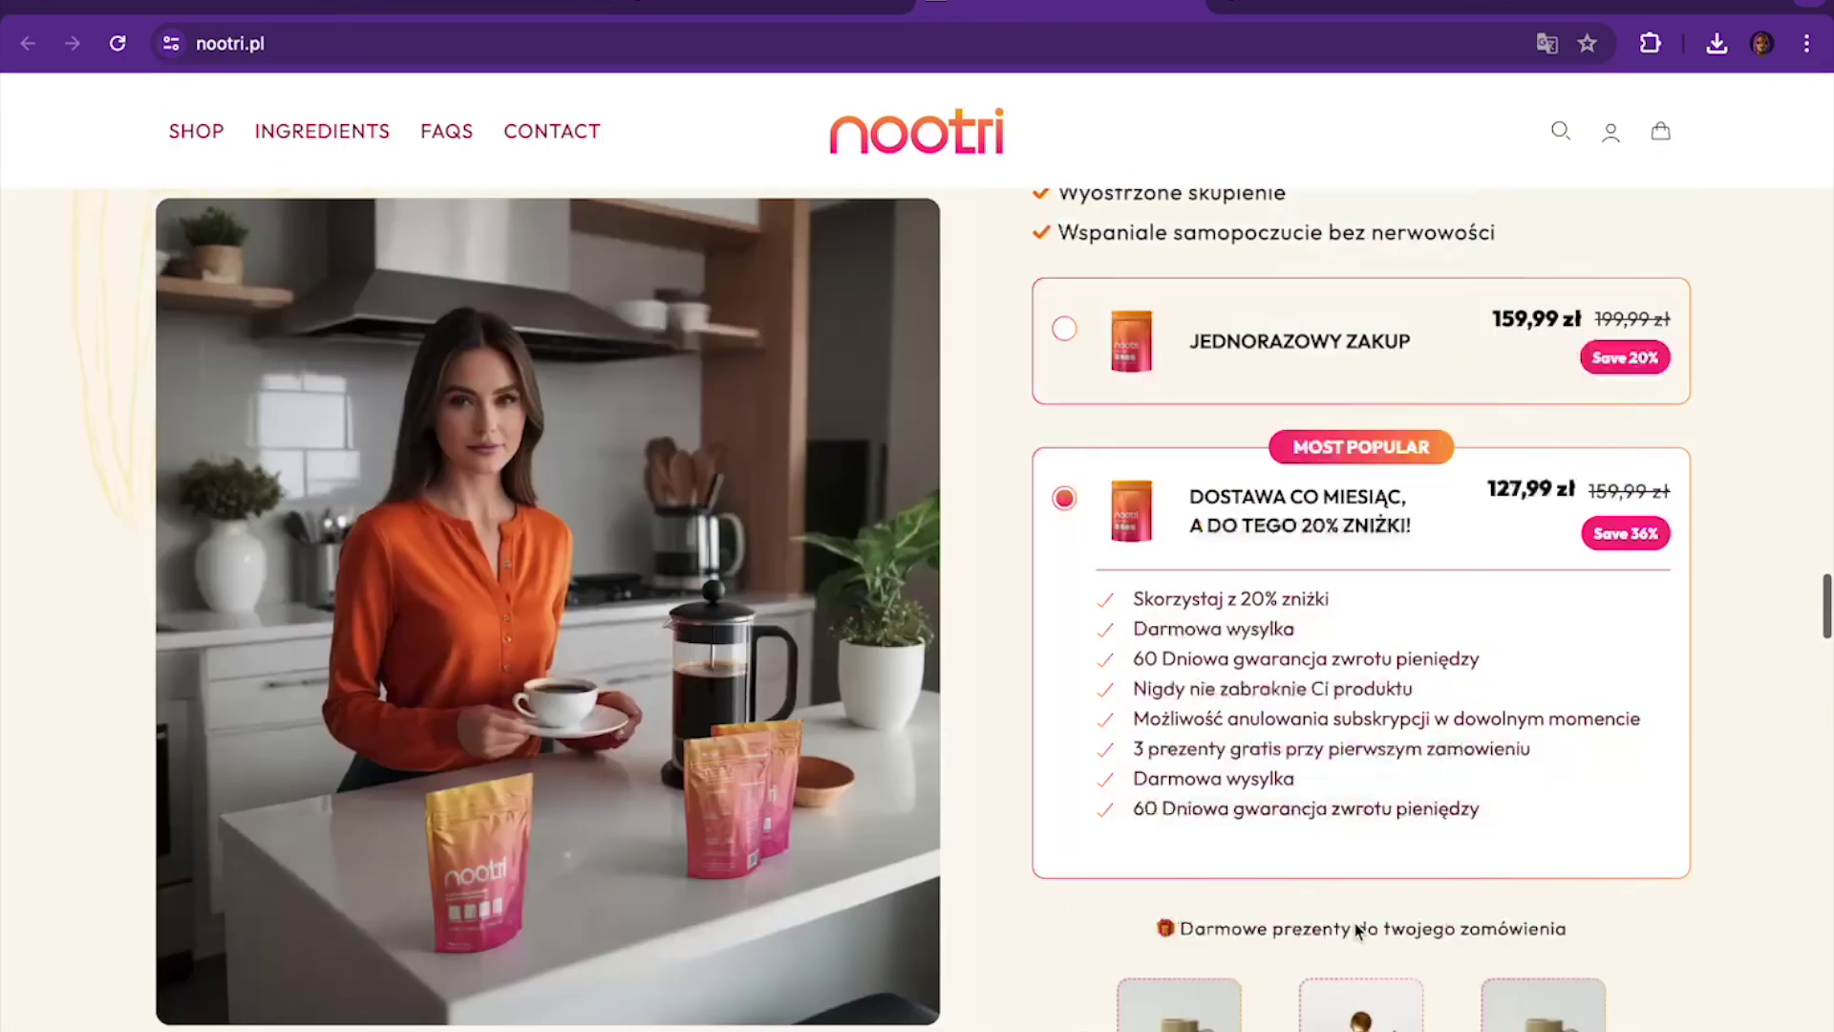
pyautogui.scroll(-12, 1355, 923)
pyautogui.scroll(20, 1356, 932)
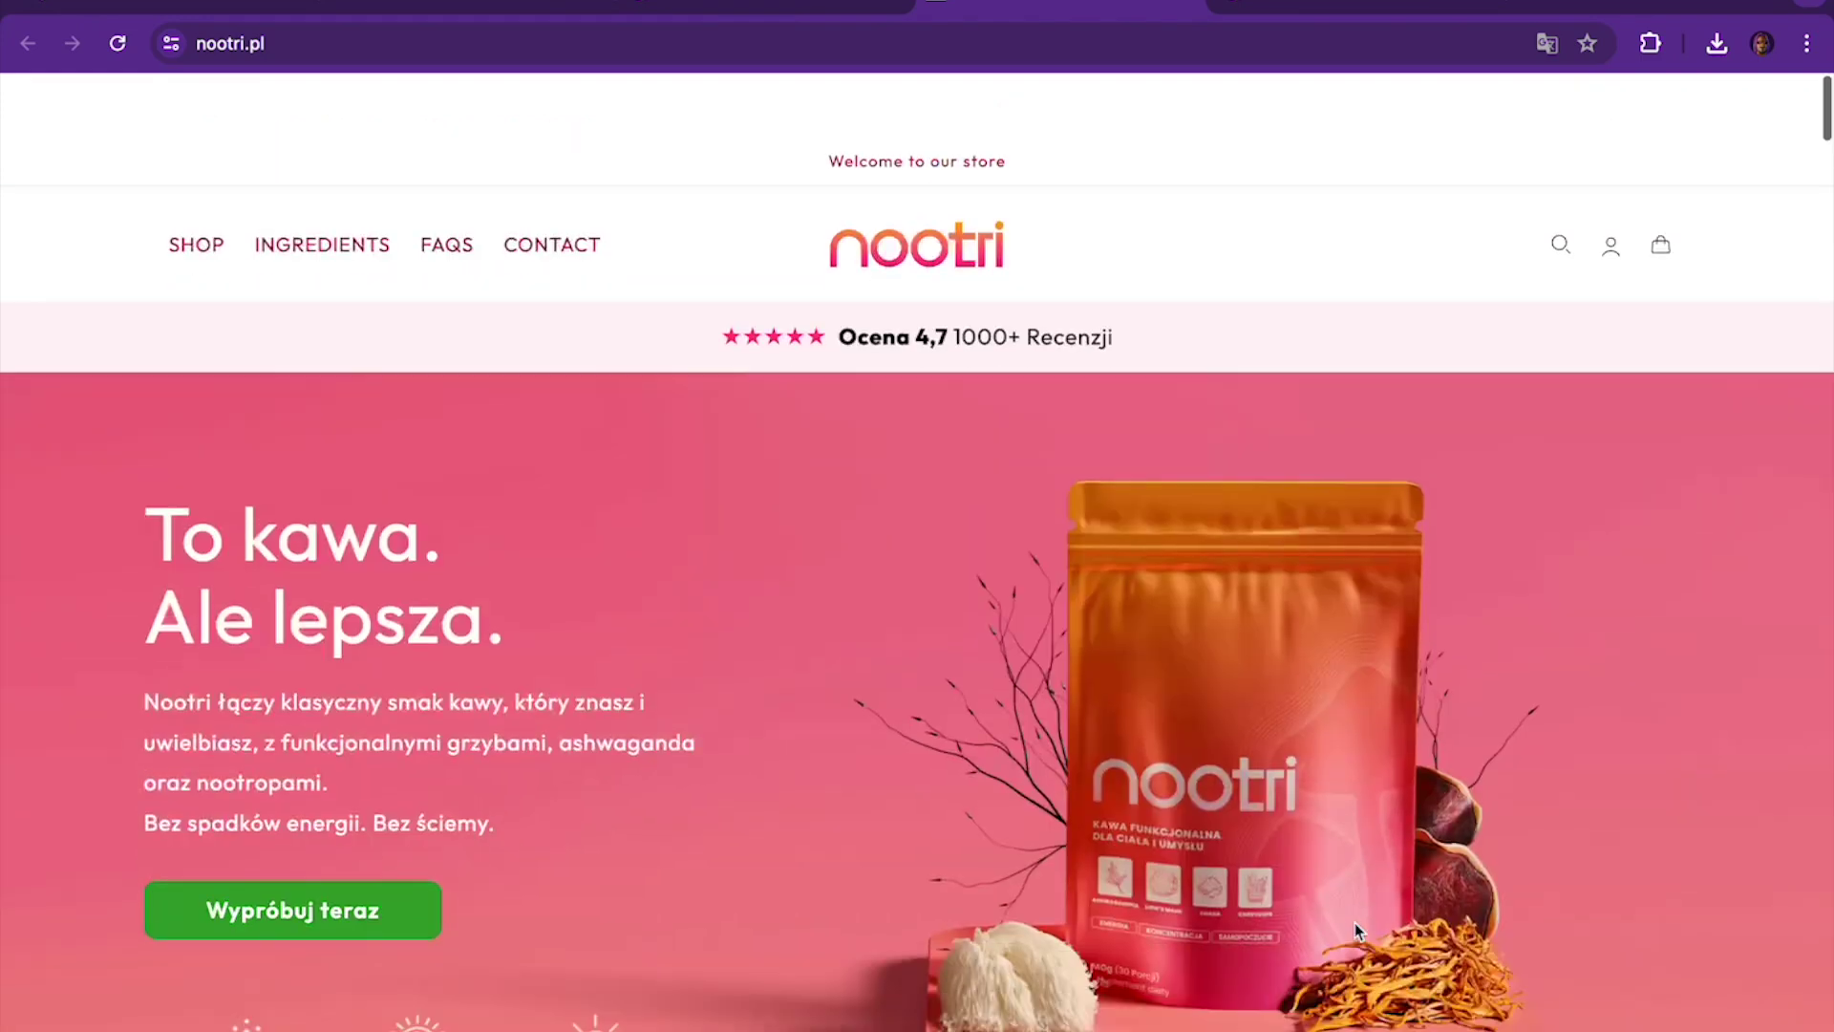
# View the homepage as an iPhone 14 Pro Max and open the Wartości Odżywcze table
pyautogui.rightClick(1010, 800)
pyautogui.press('Escape')
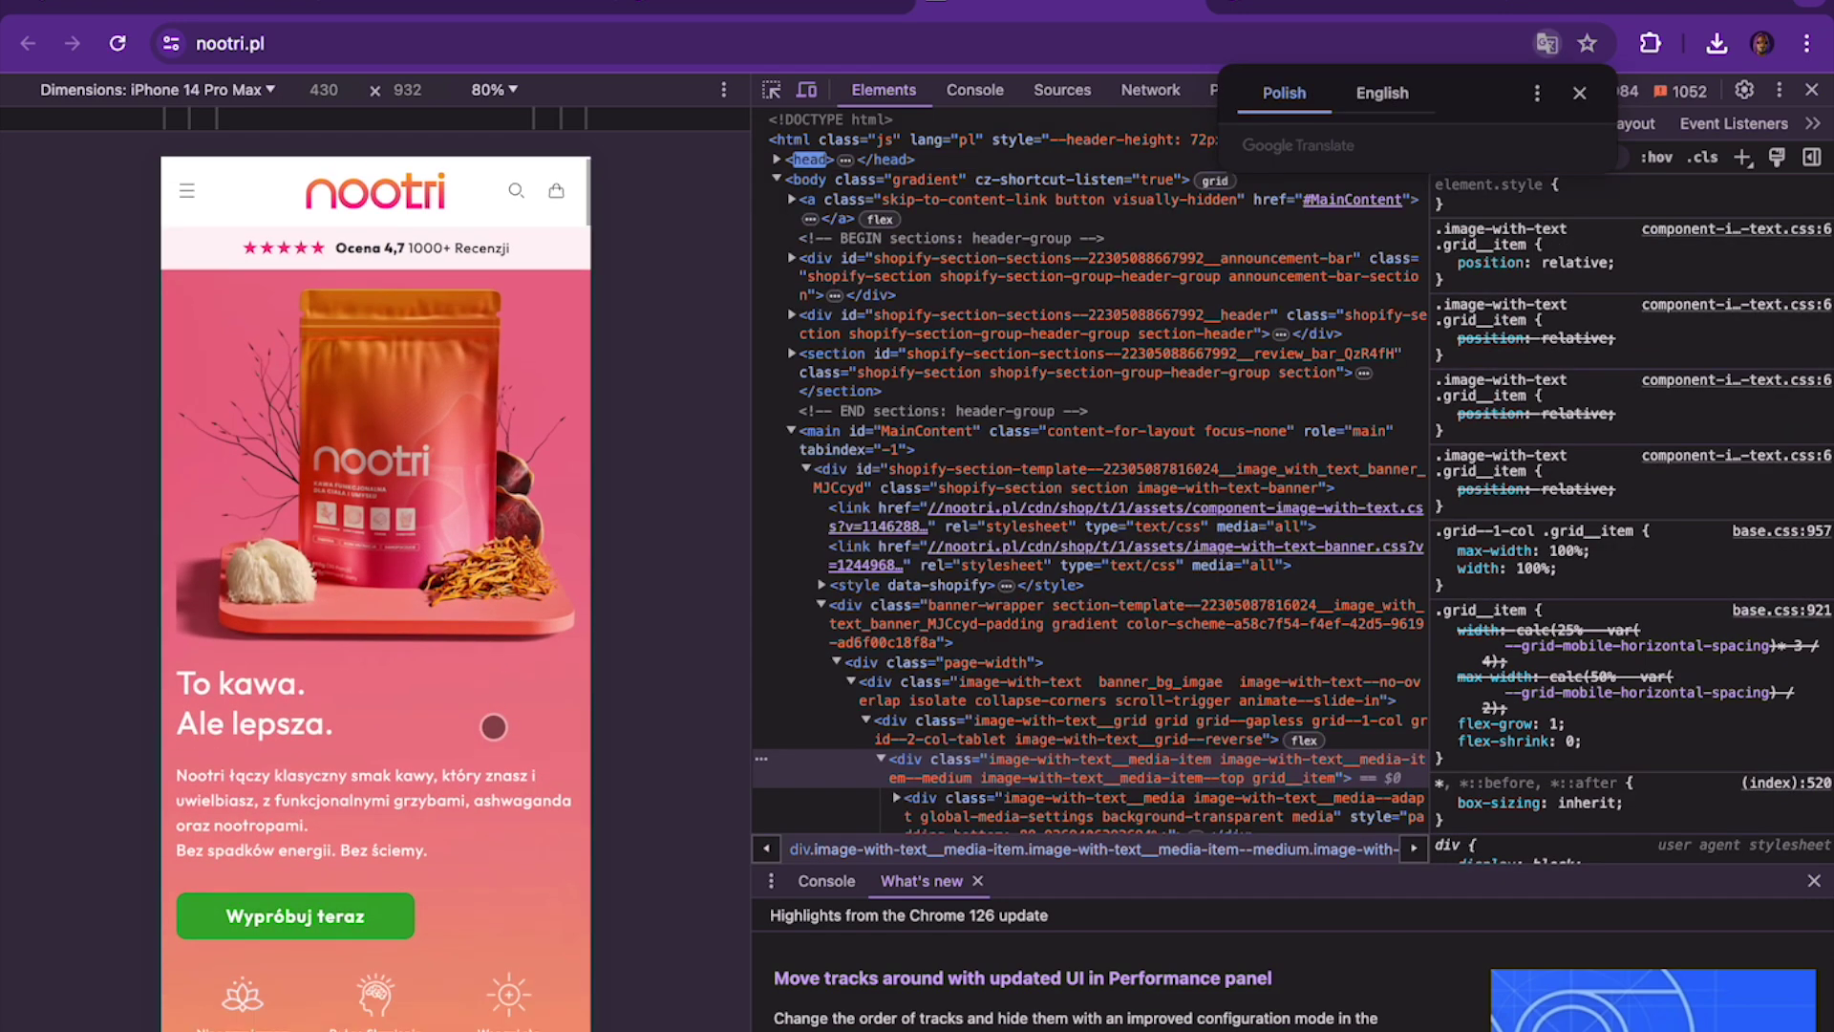
pyautogui.scroll(-3, 493, 728)
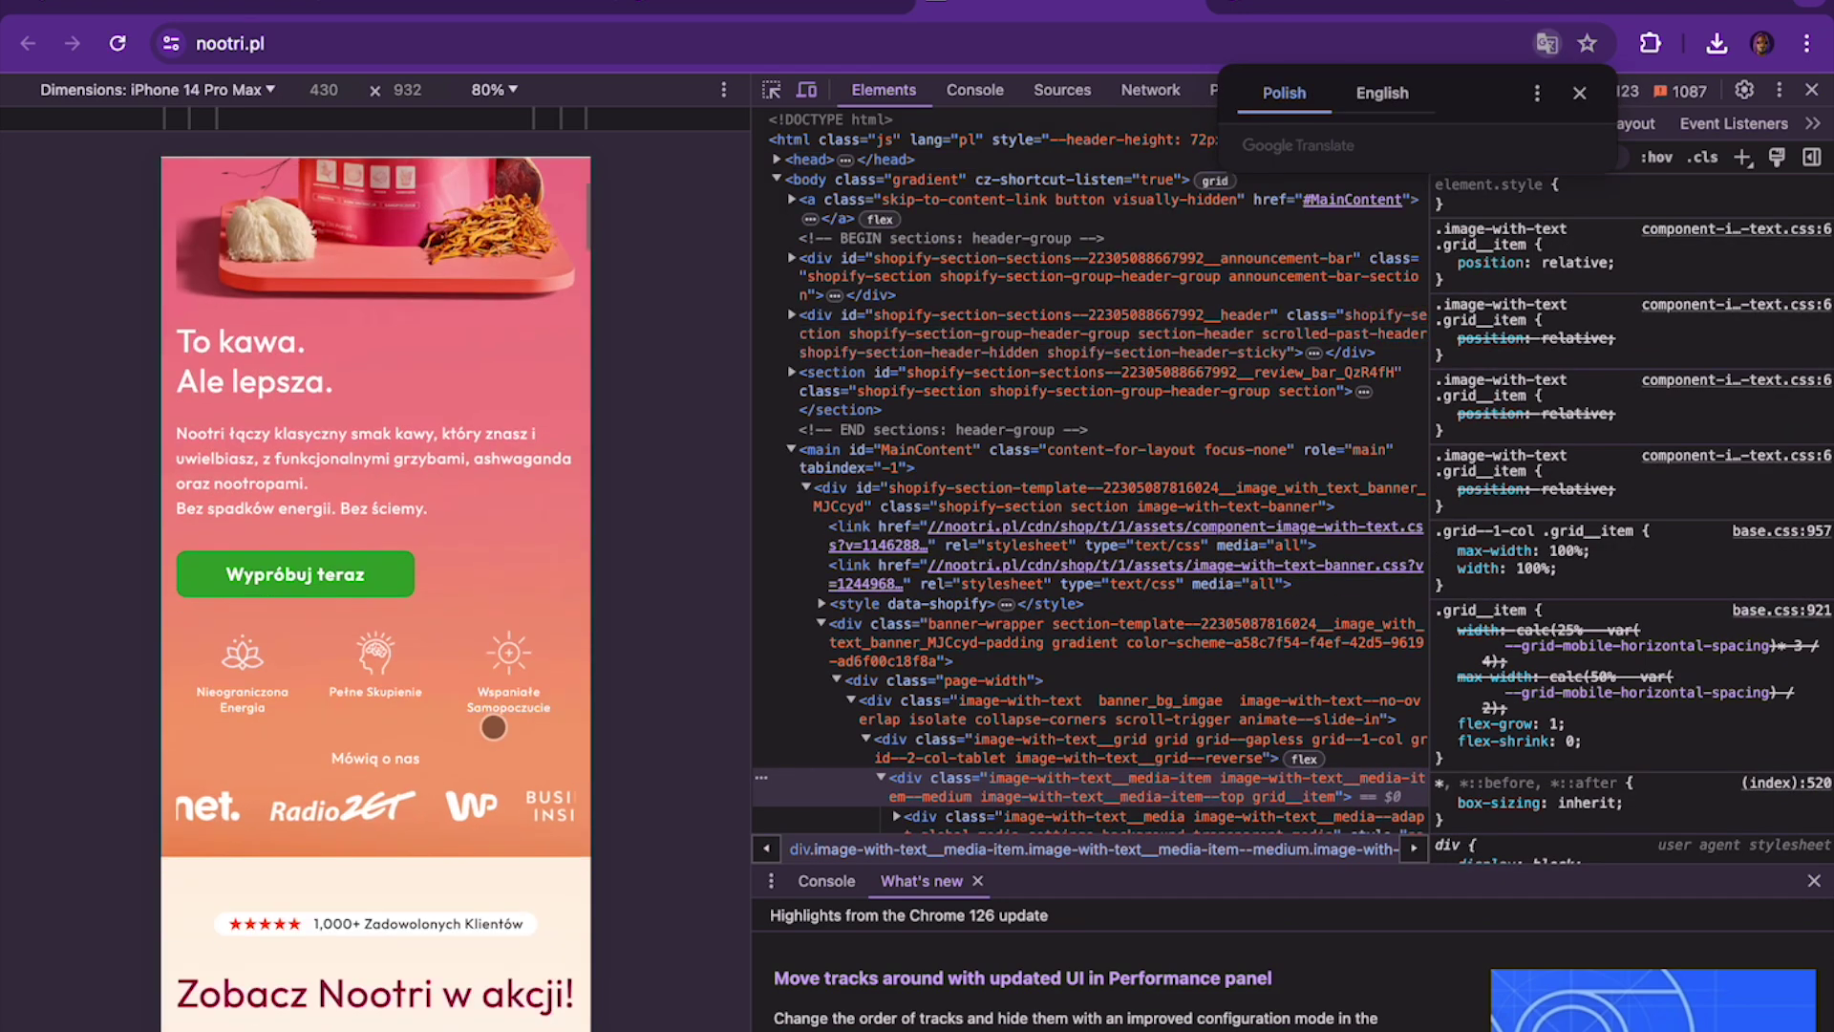
pyautogui.scroll(-8, 493, 728)
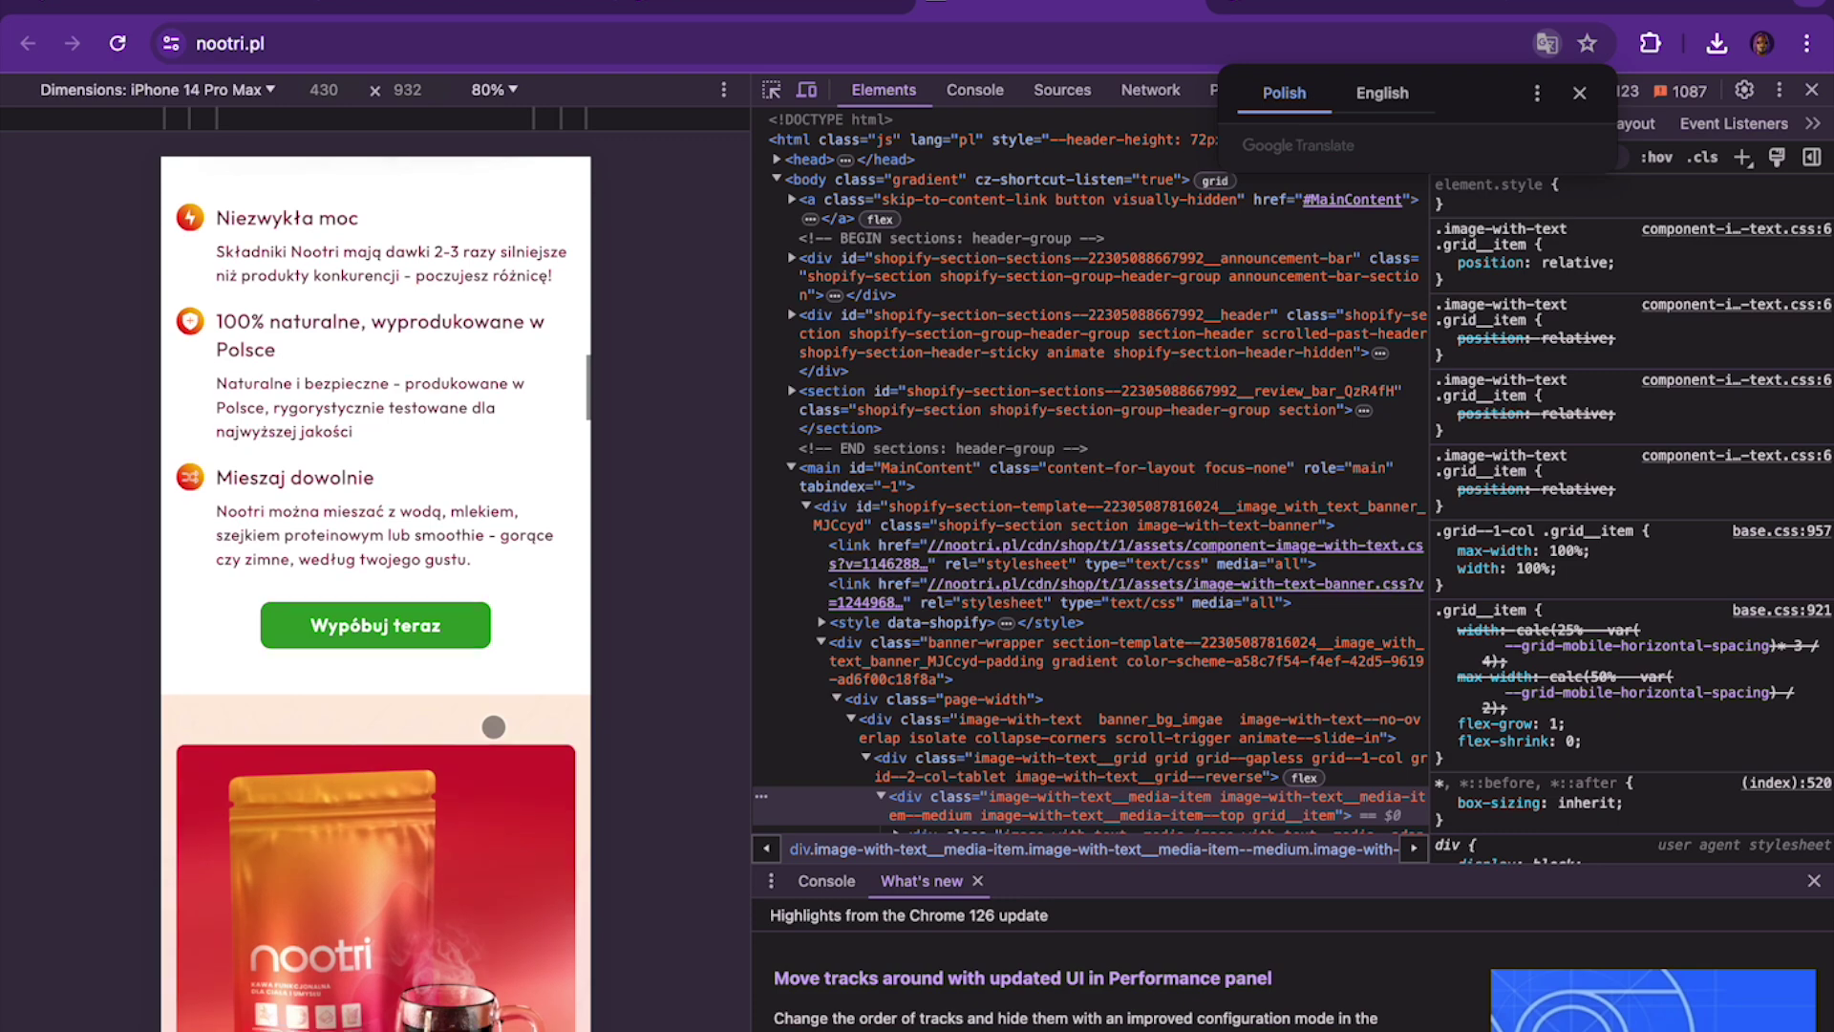
pyautogui.scroll(-8, 493, 728)
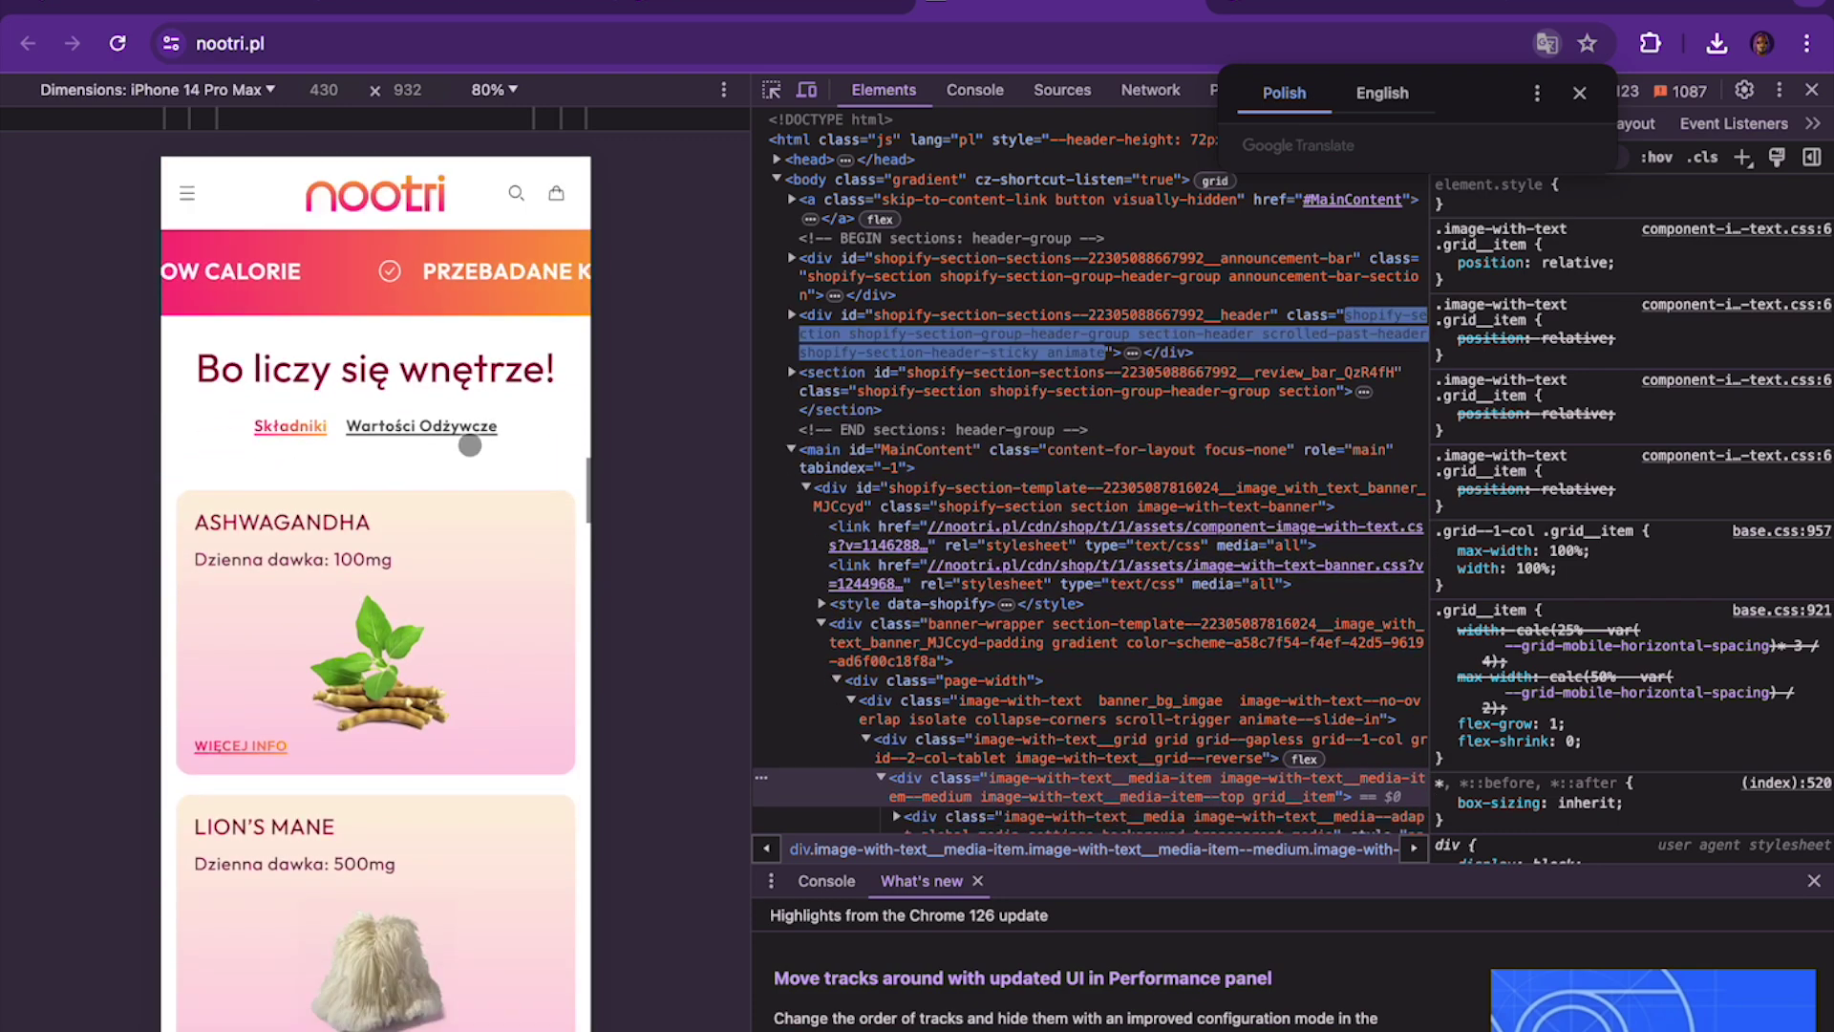
pyautogui.click(443, 433)
# Scroll through the rest of the mobile page, then go back to the Shopify theme editor
pyautogui.scroll(-10, 451, 528)
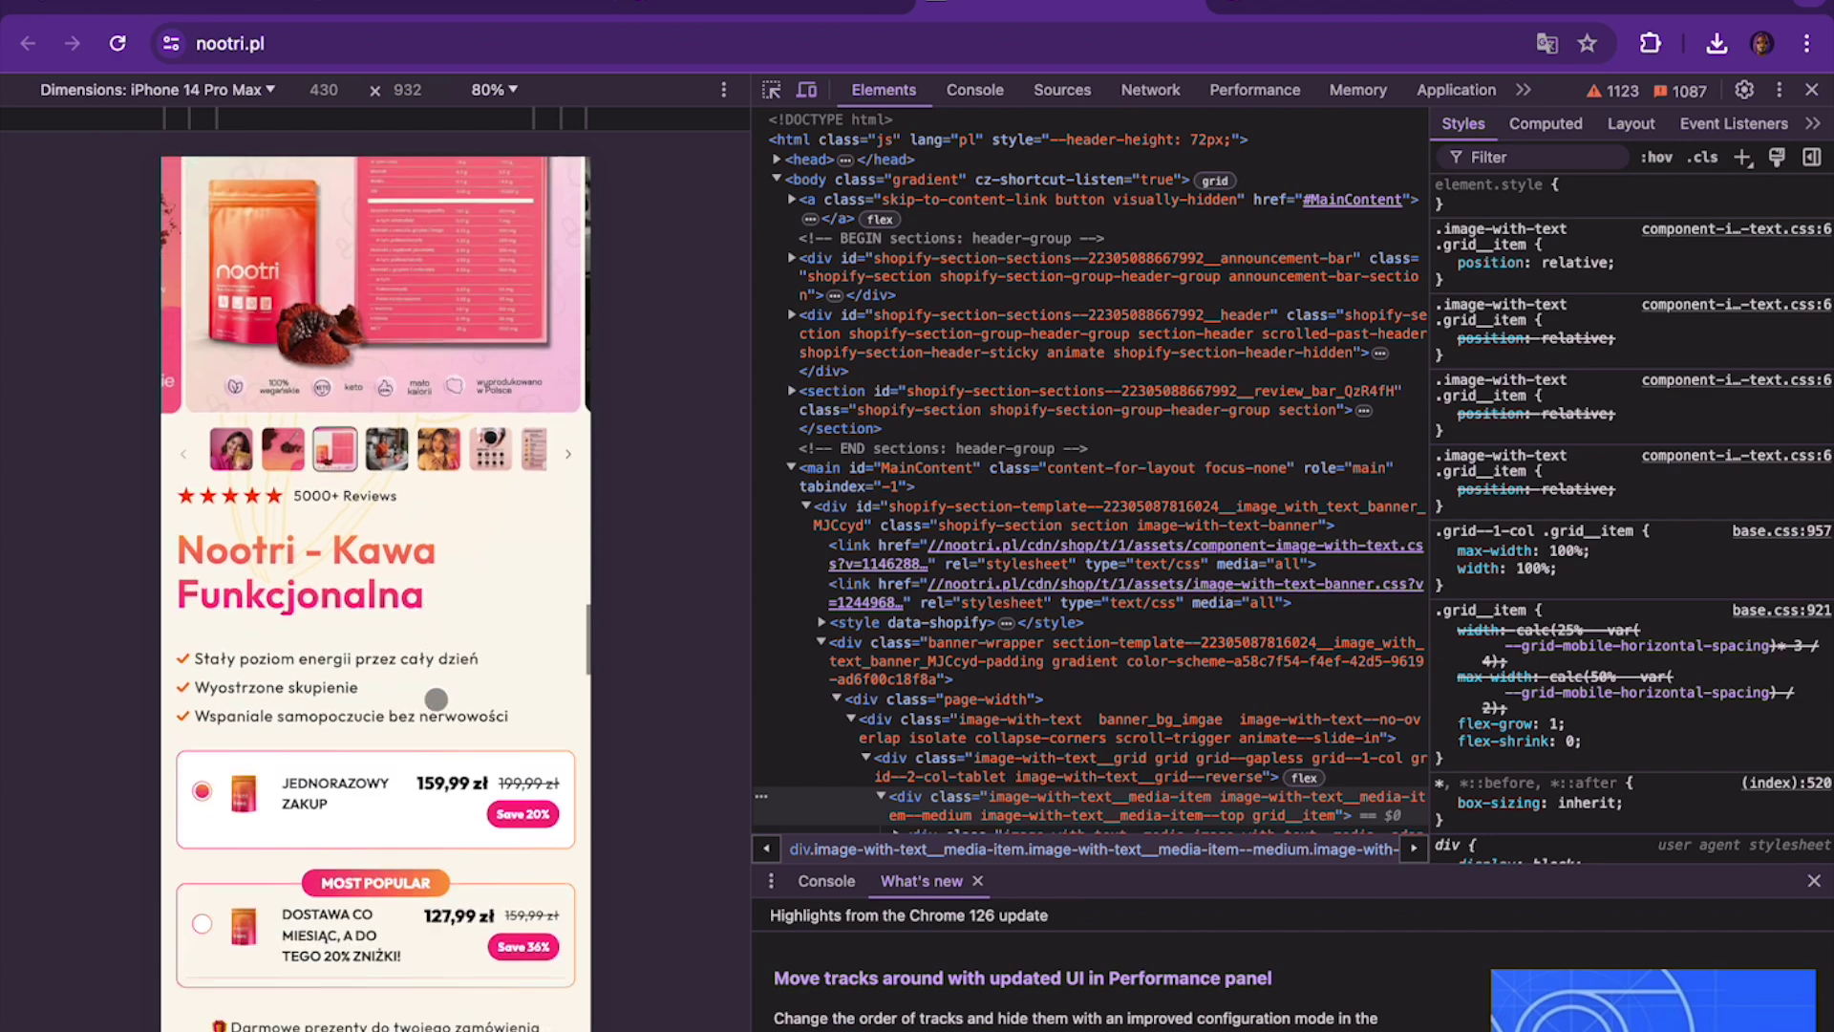
pyautogui.scroll(-10, 435, 698)
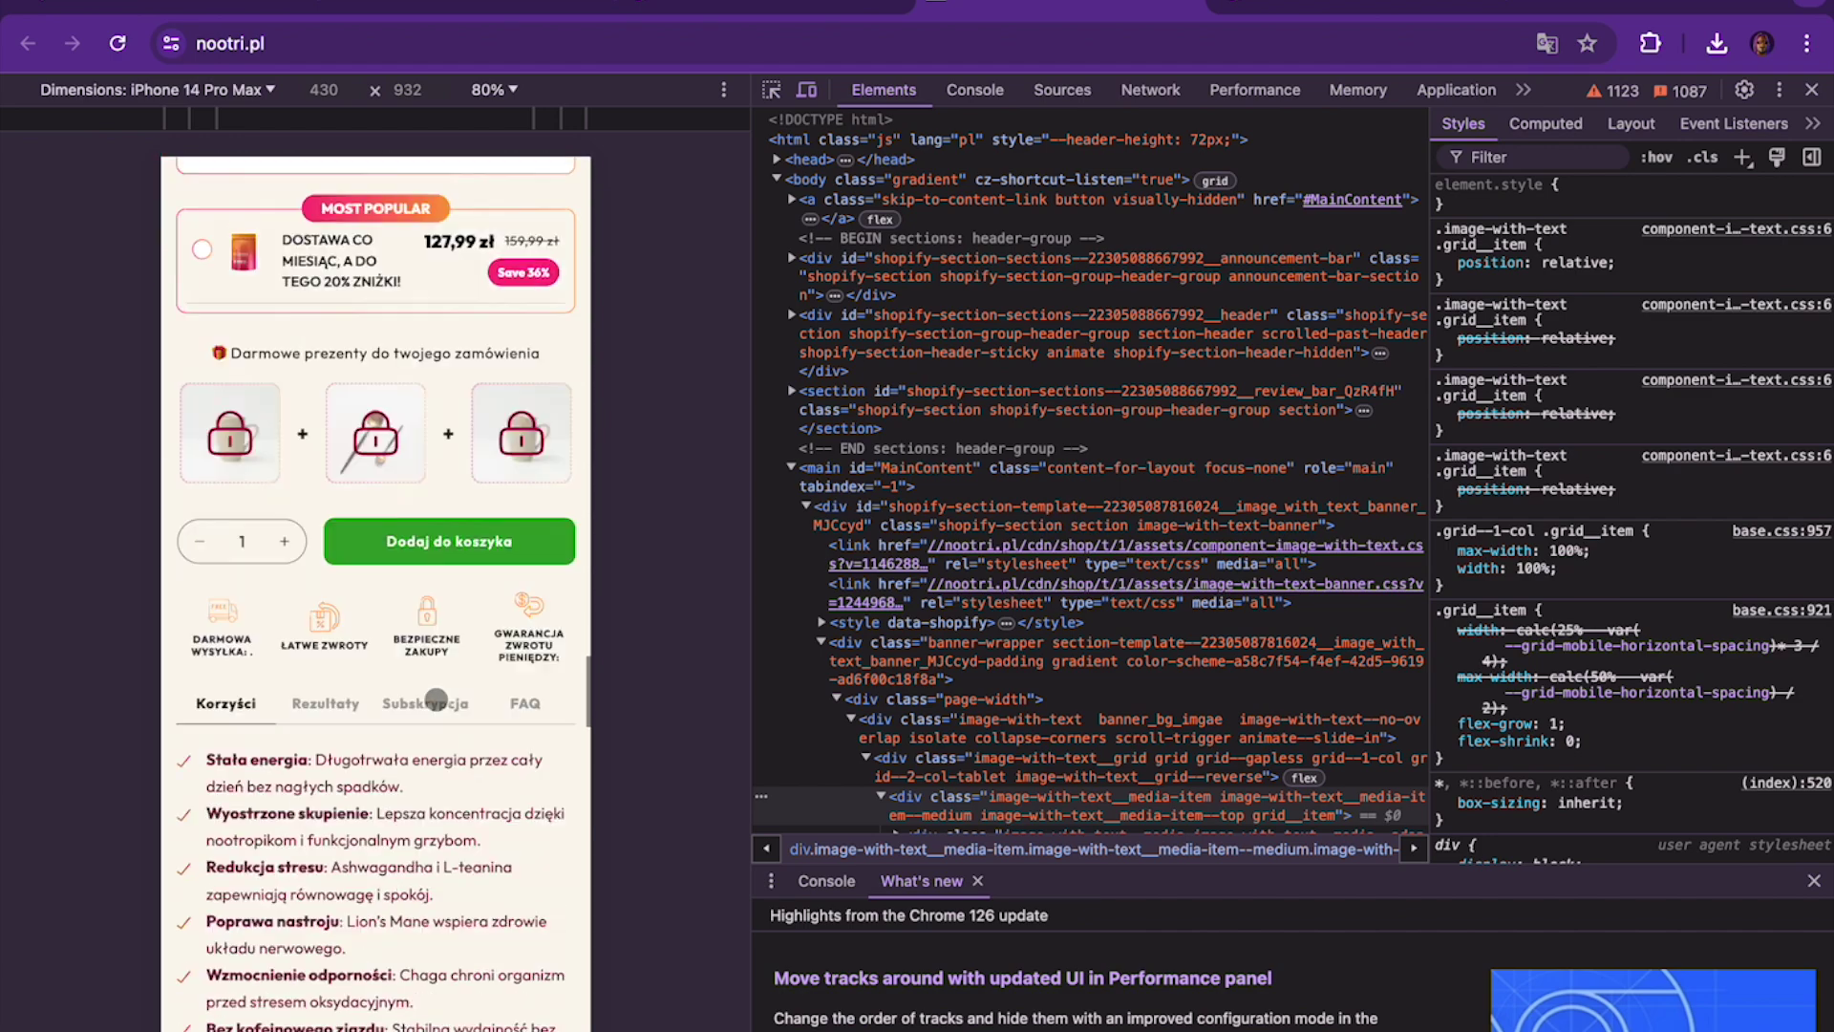
pyautogui.scroll(-5, 435, 700)
pyautogui.scroll(-8, 436, 700)
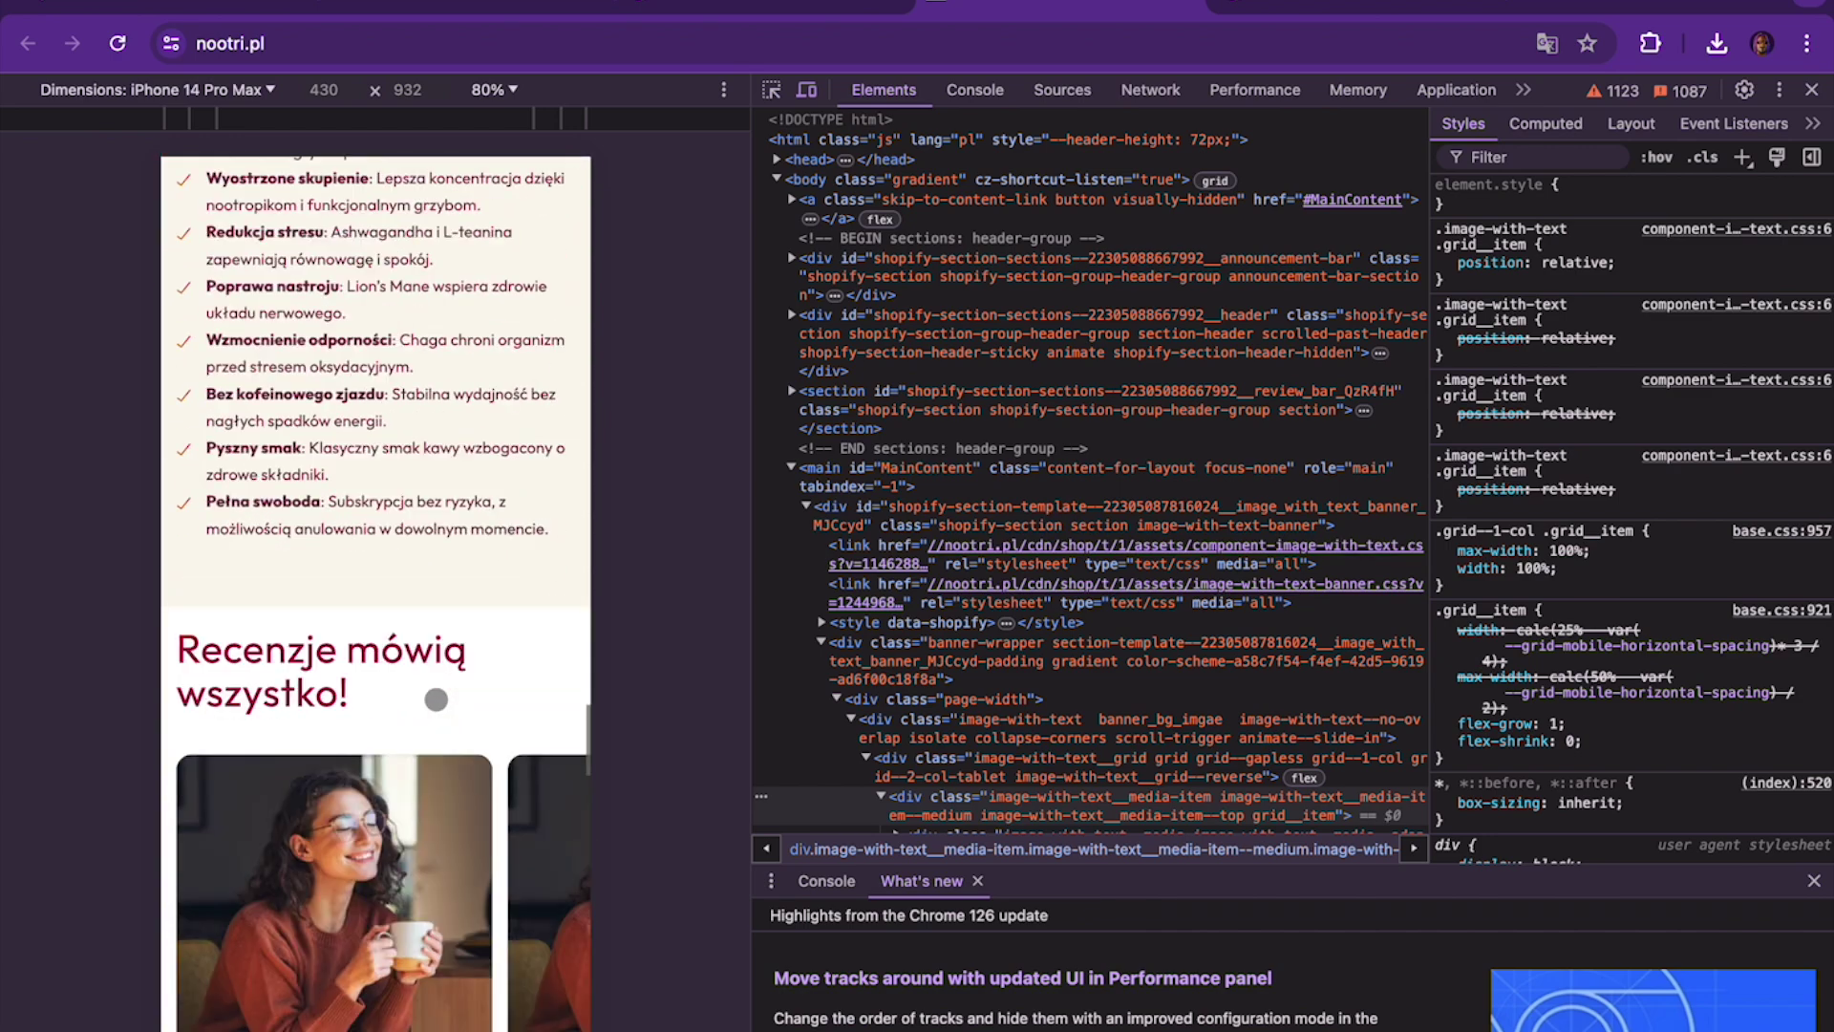
pyautogui.scroll(-3, 435, 700)
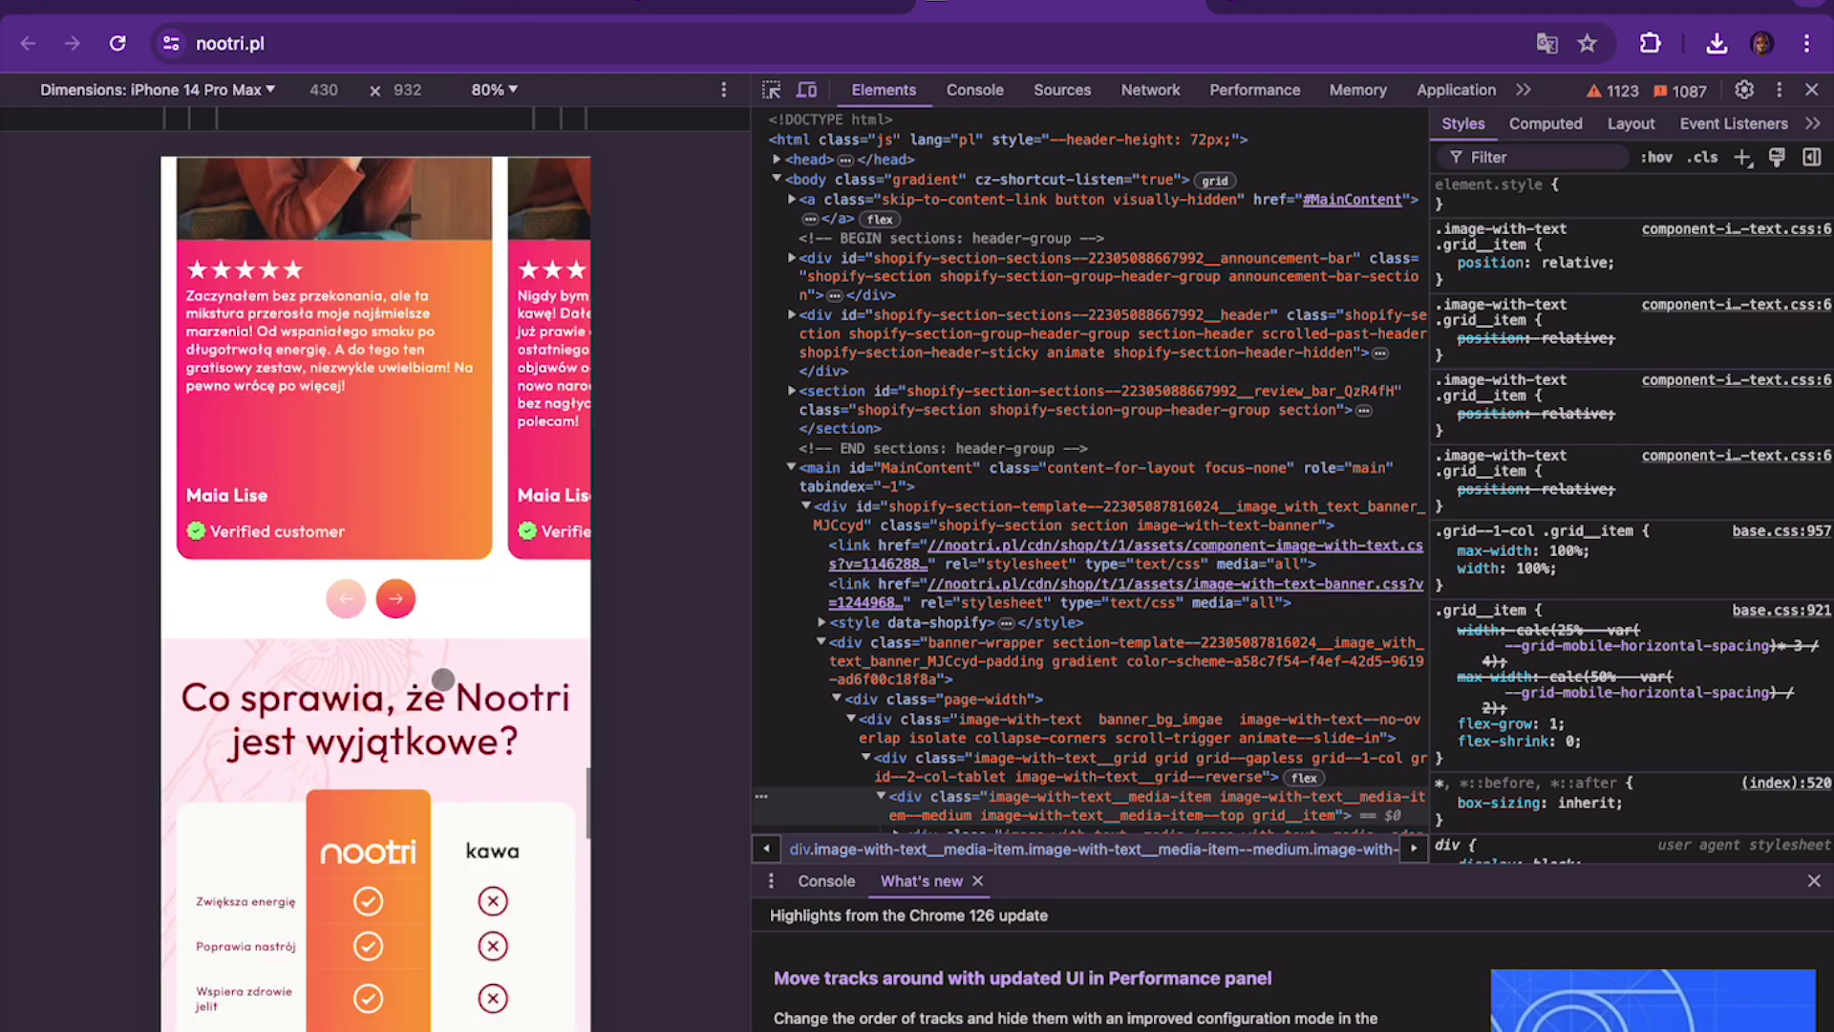
pyautogui.click(1285, 17)
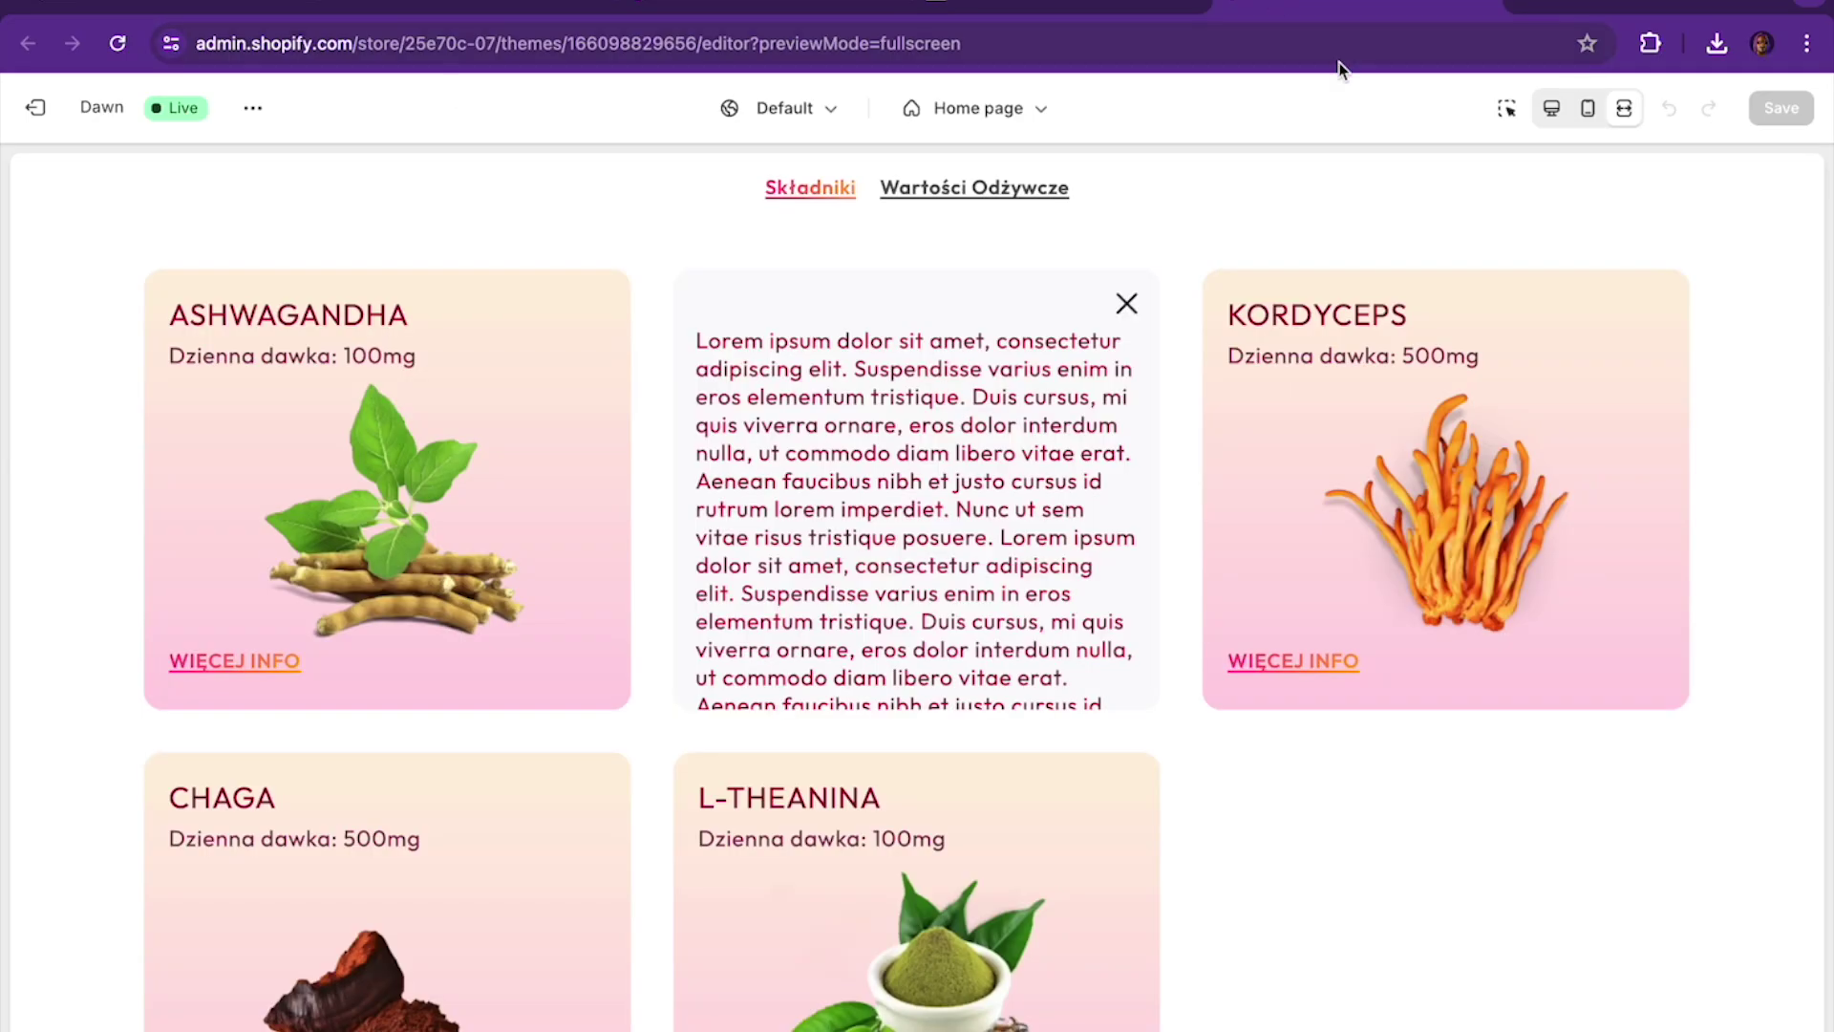
# Exit fullscreen preview so the Home page section list appears beside the store preview
pyautogui.click(1555, 111)
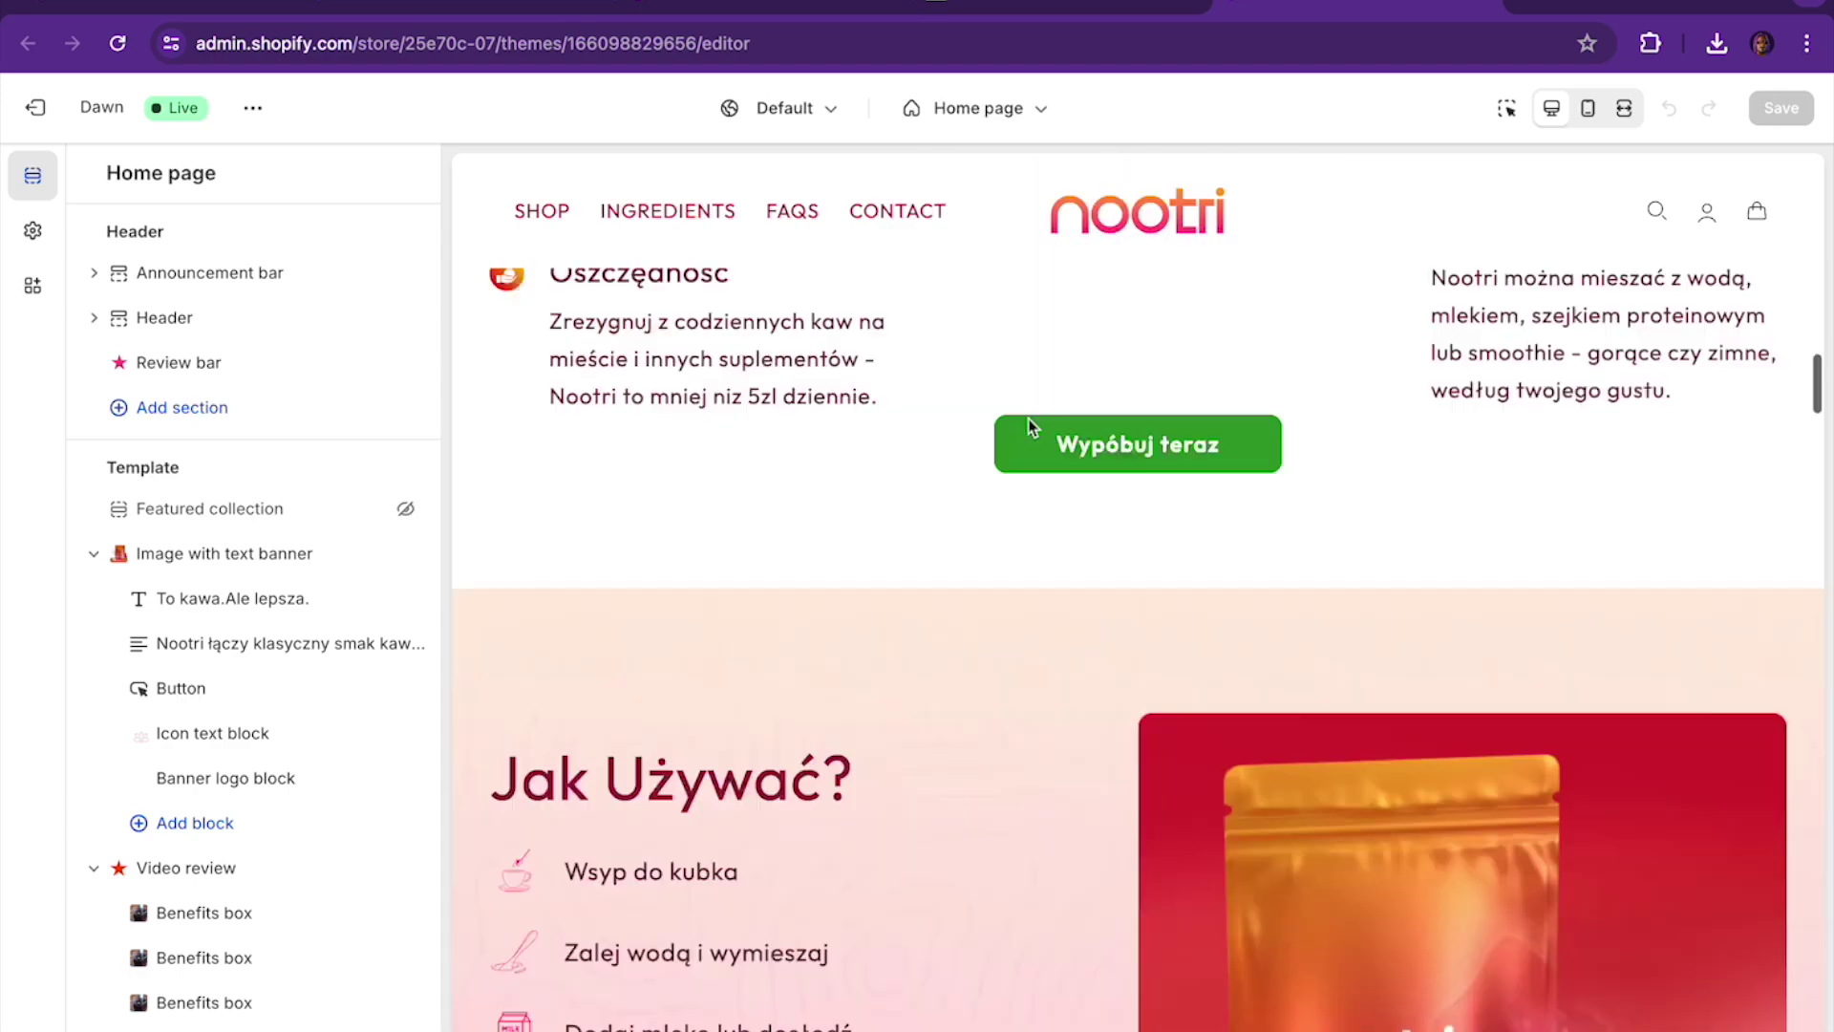
pyautogui.scroll(-6, 874, 507)
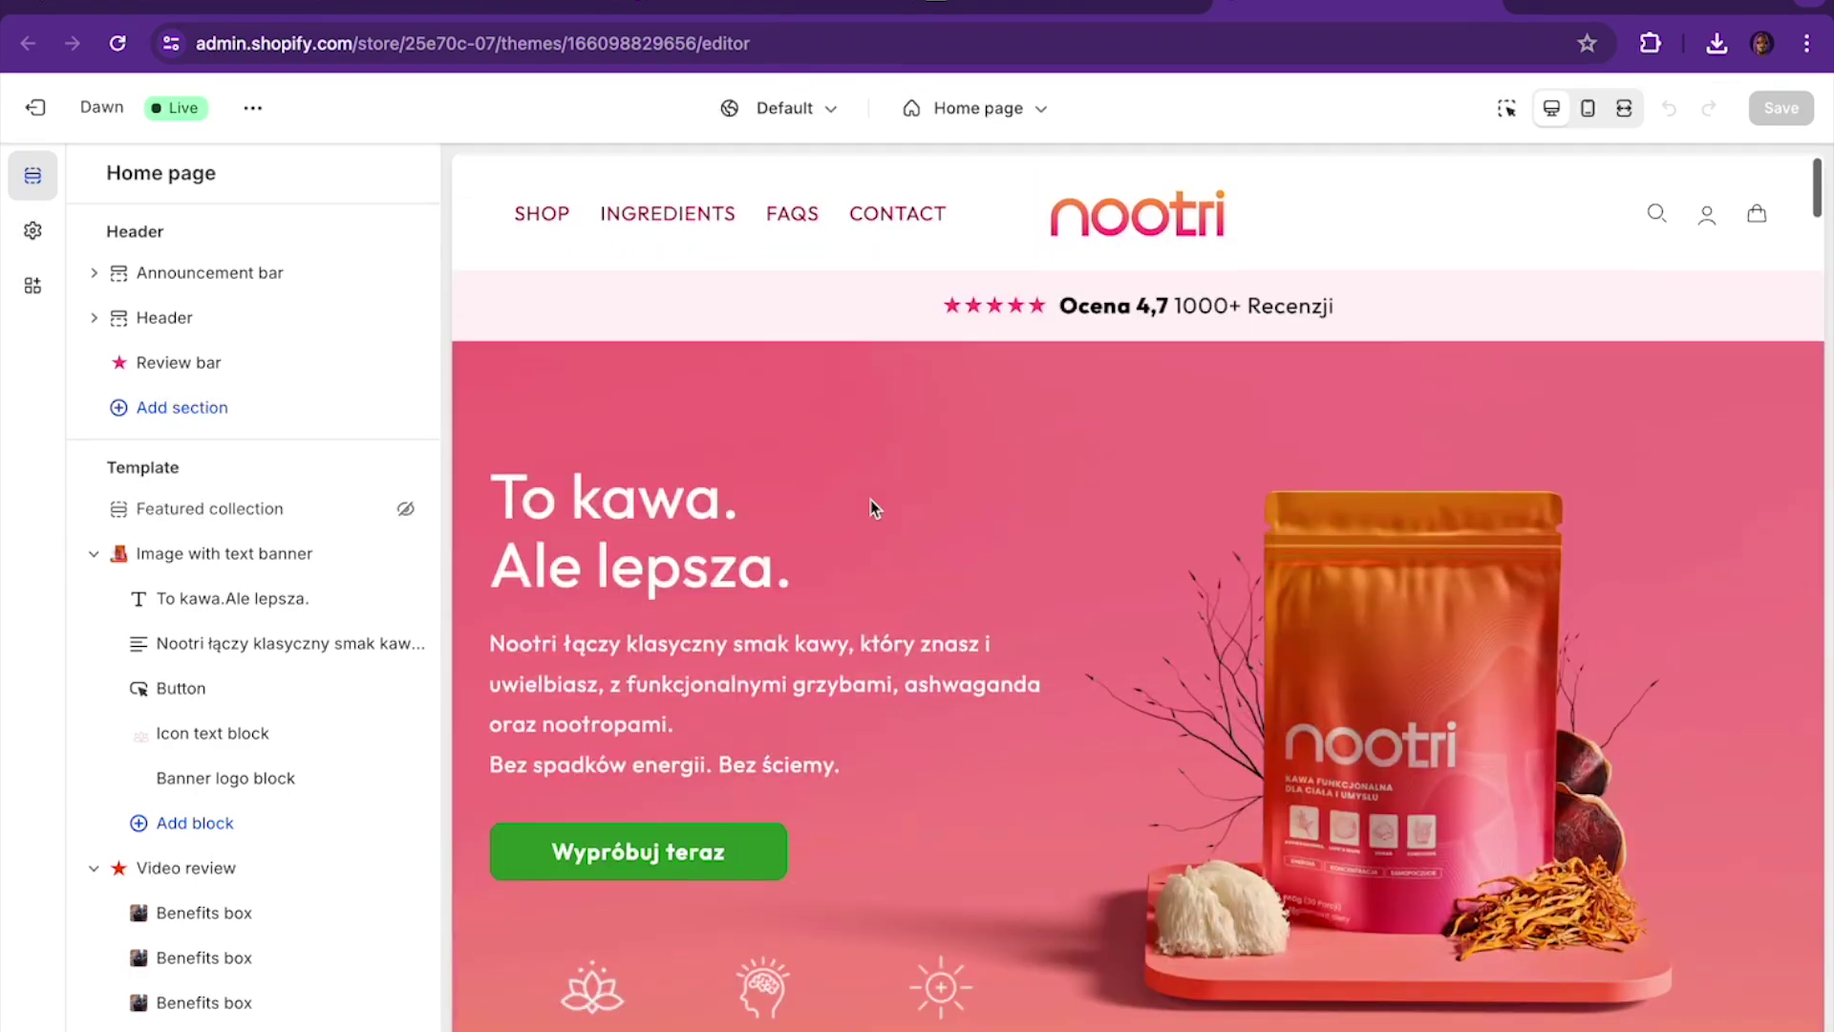
pyautogui.scroll(-10, 874, 623)
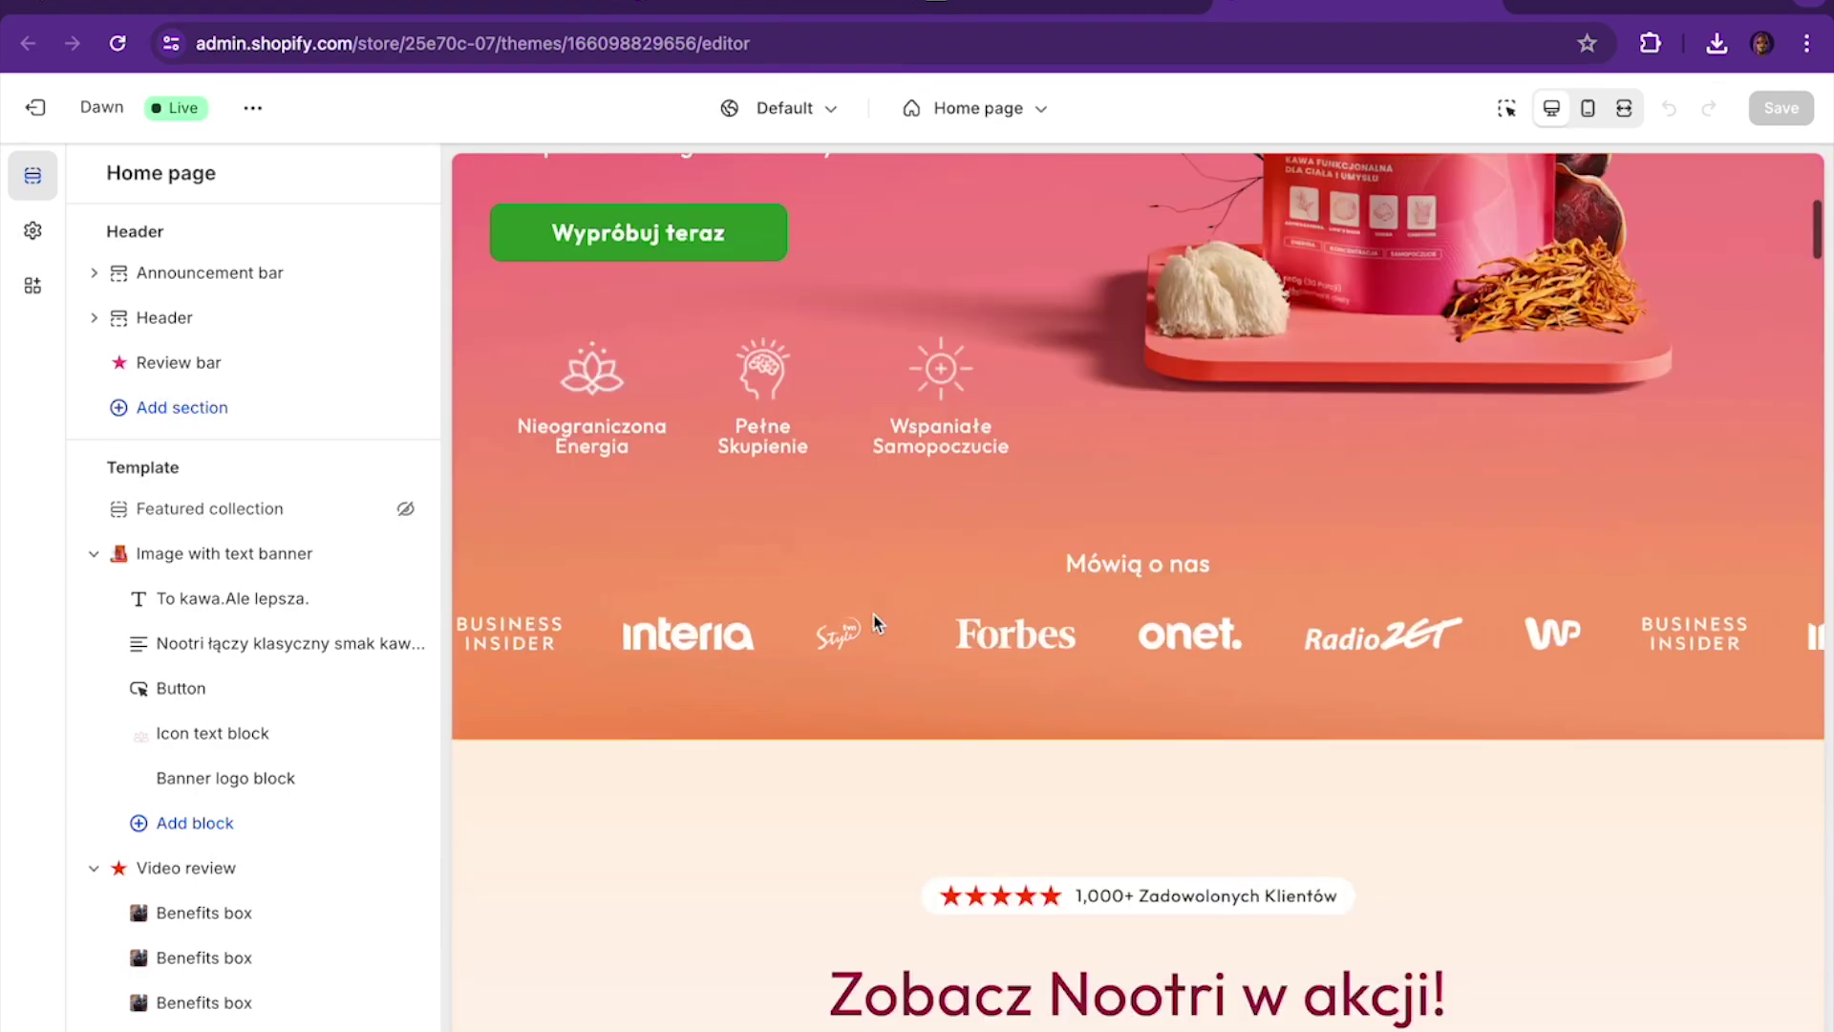
pyautogui.scroll(-12, 874, 623)
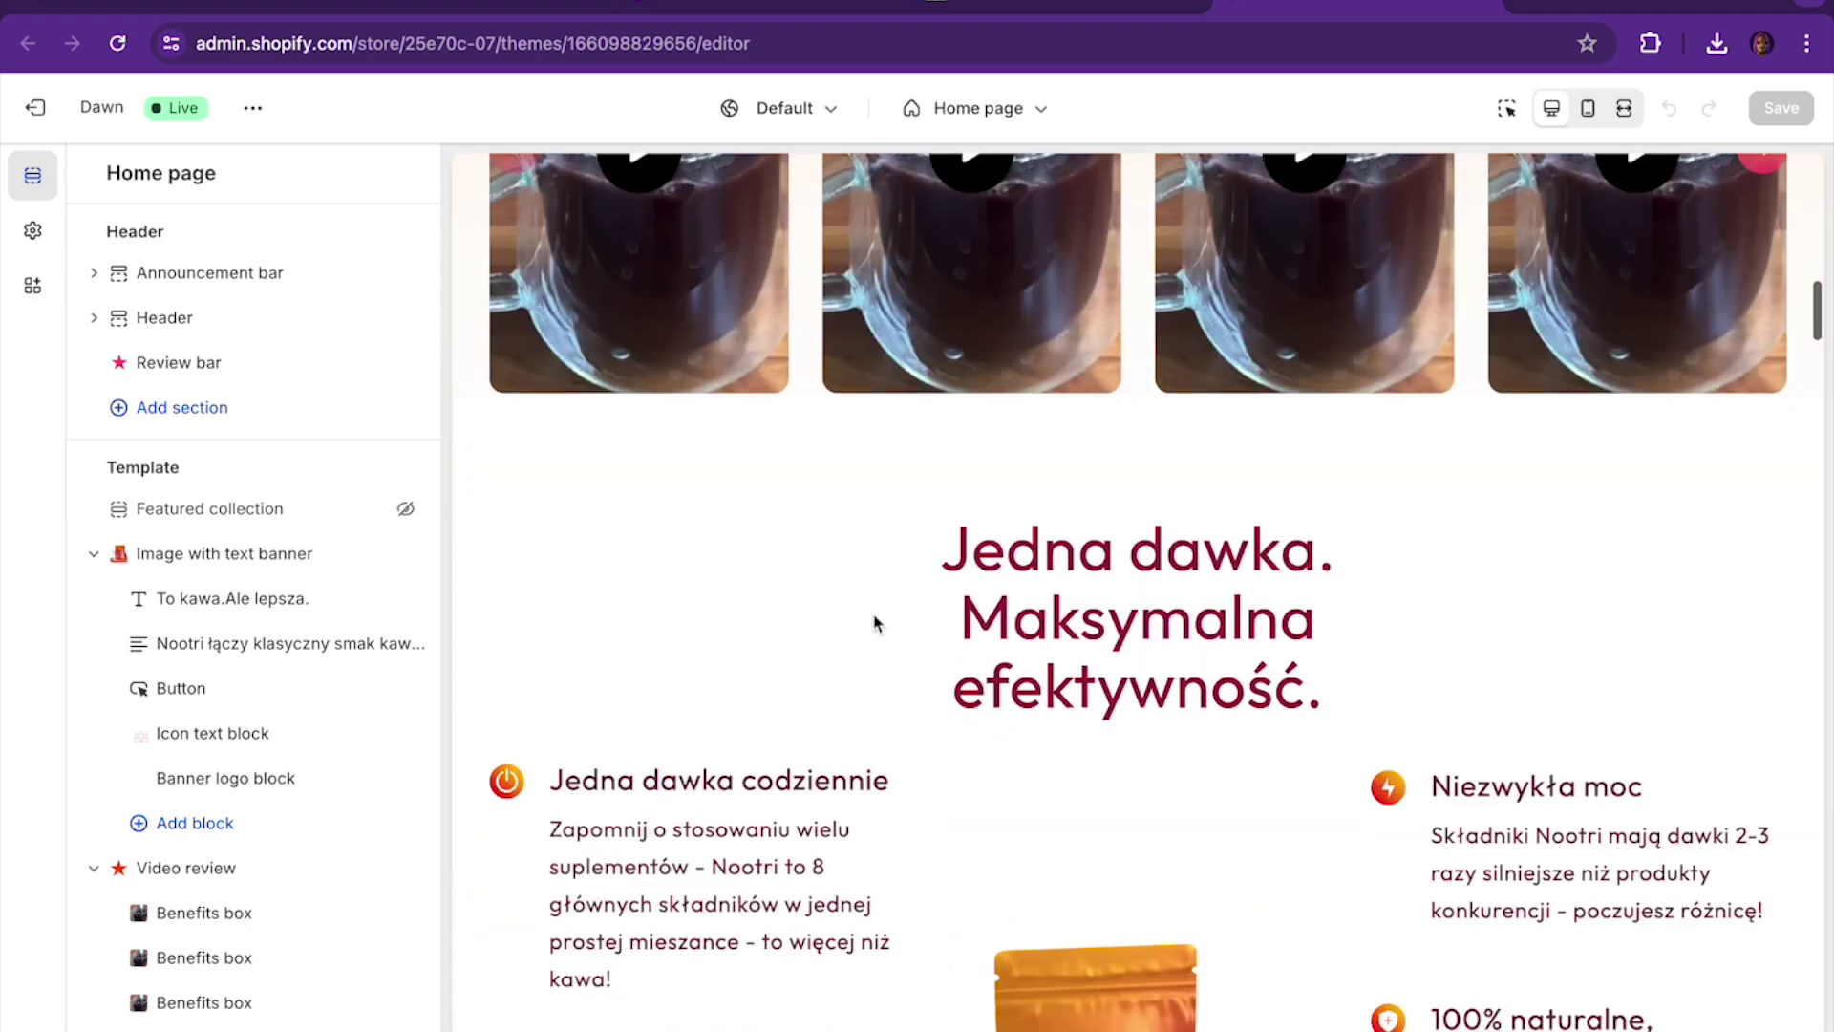
pyautogui.scroll(-12, 874, 623)
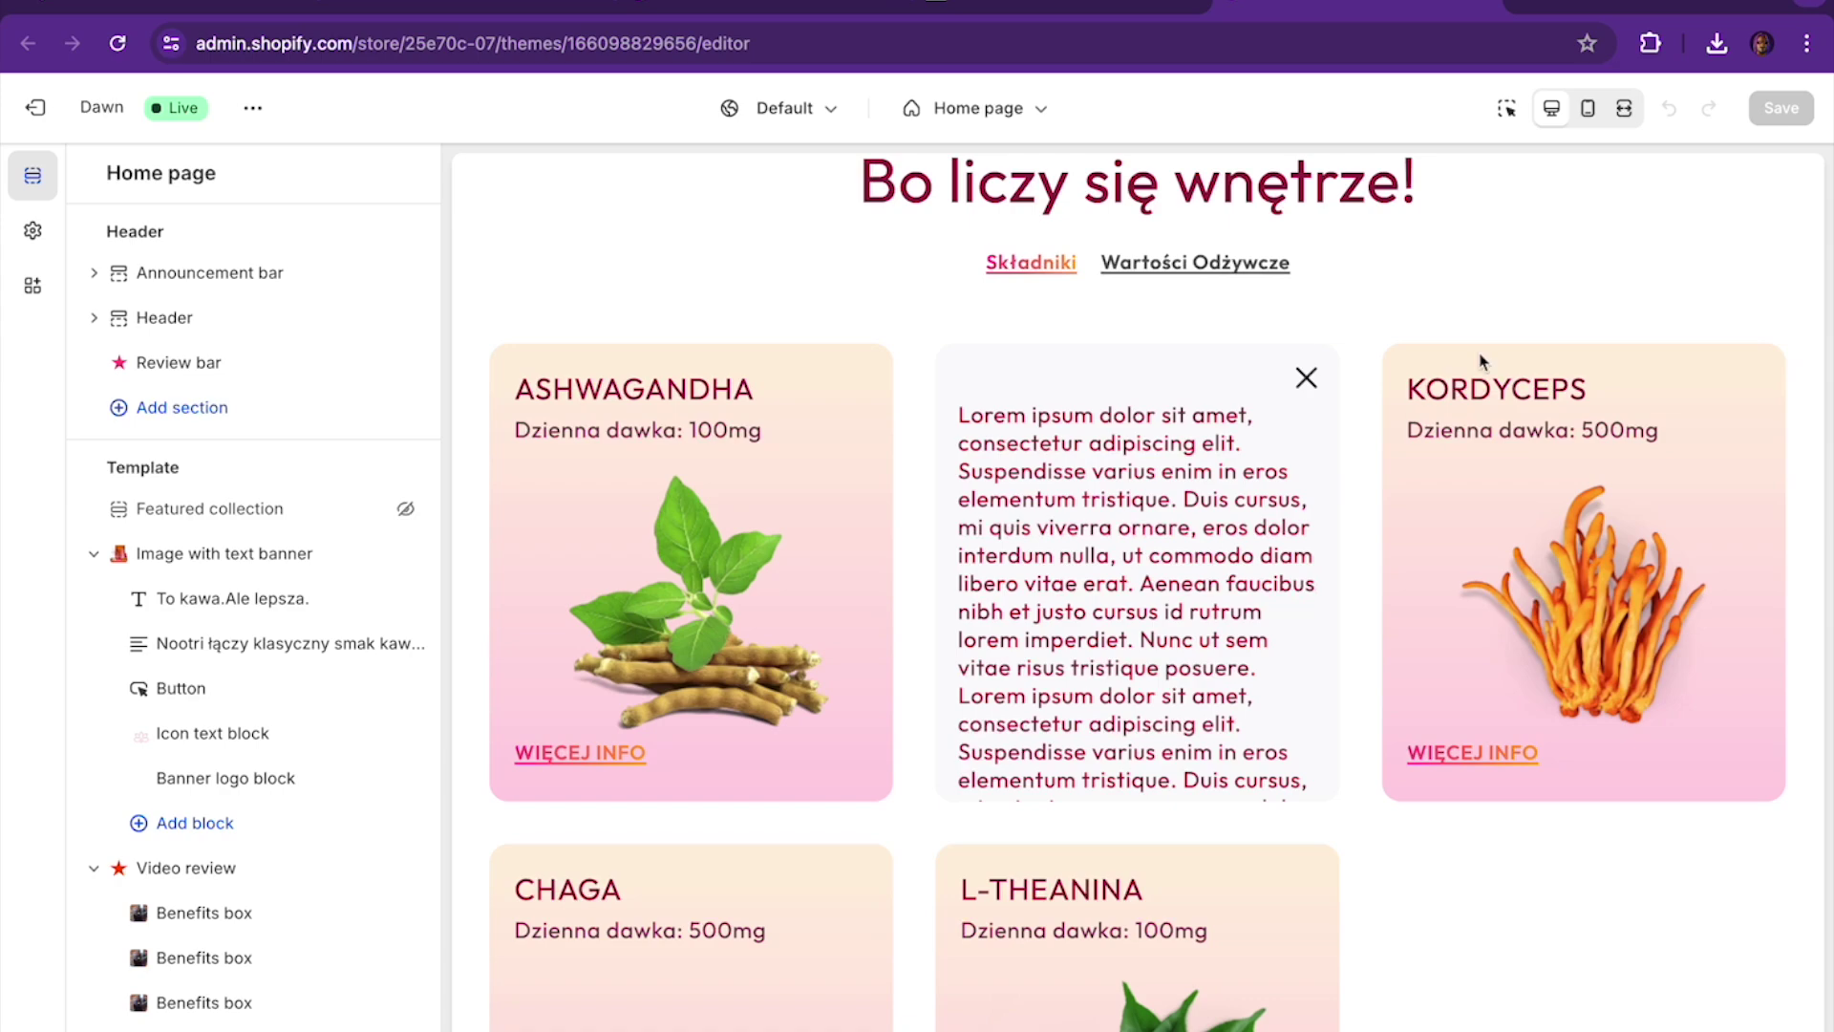
# Close the flipped Lion's Mane card's description and scroll down the rest of the preview
pyautogui.click(1307, 379)
pyautogui.scroll(20, 1487, 283)
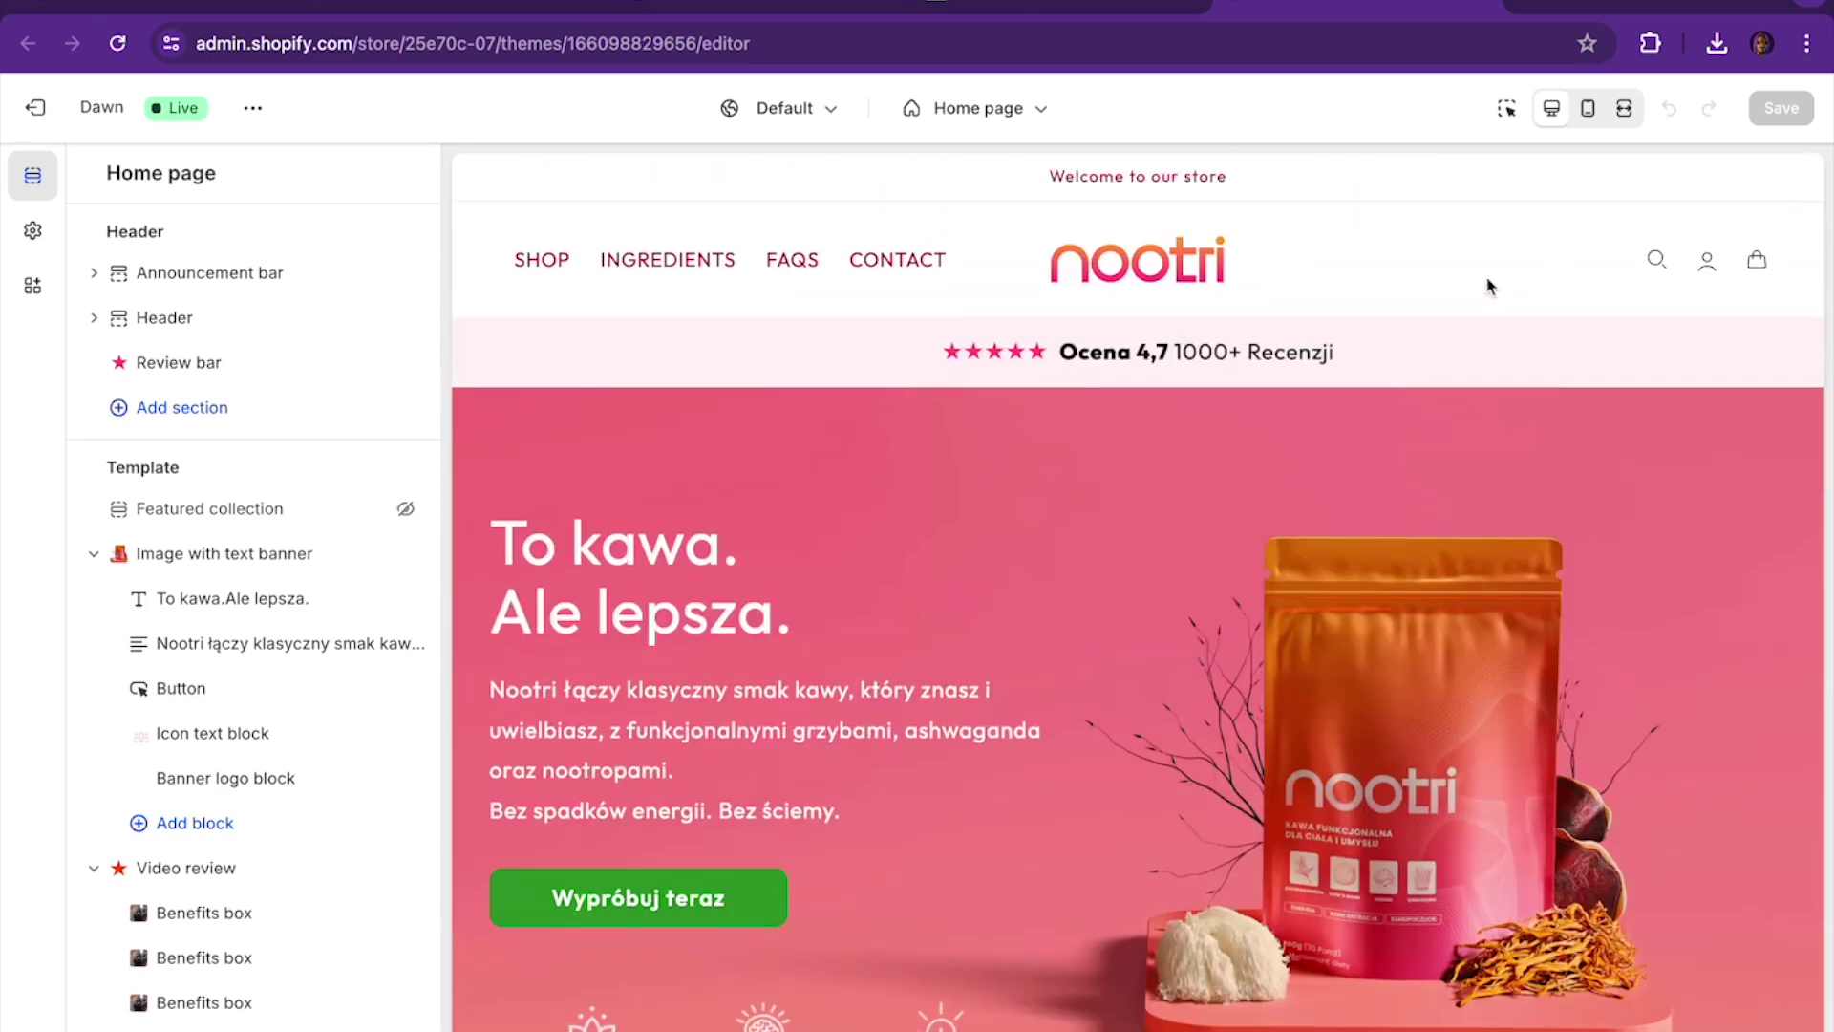
pyautogui.scroll(-15, 1327, 434)
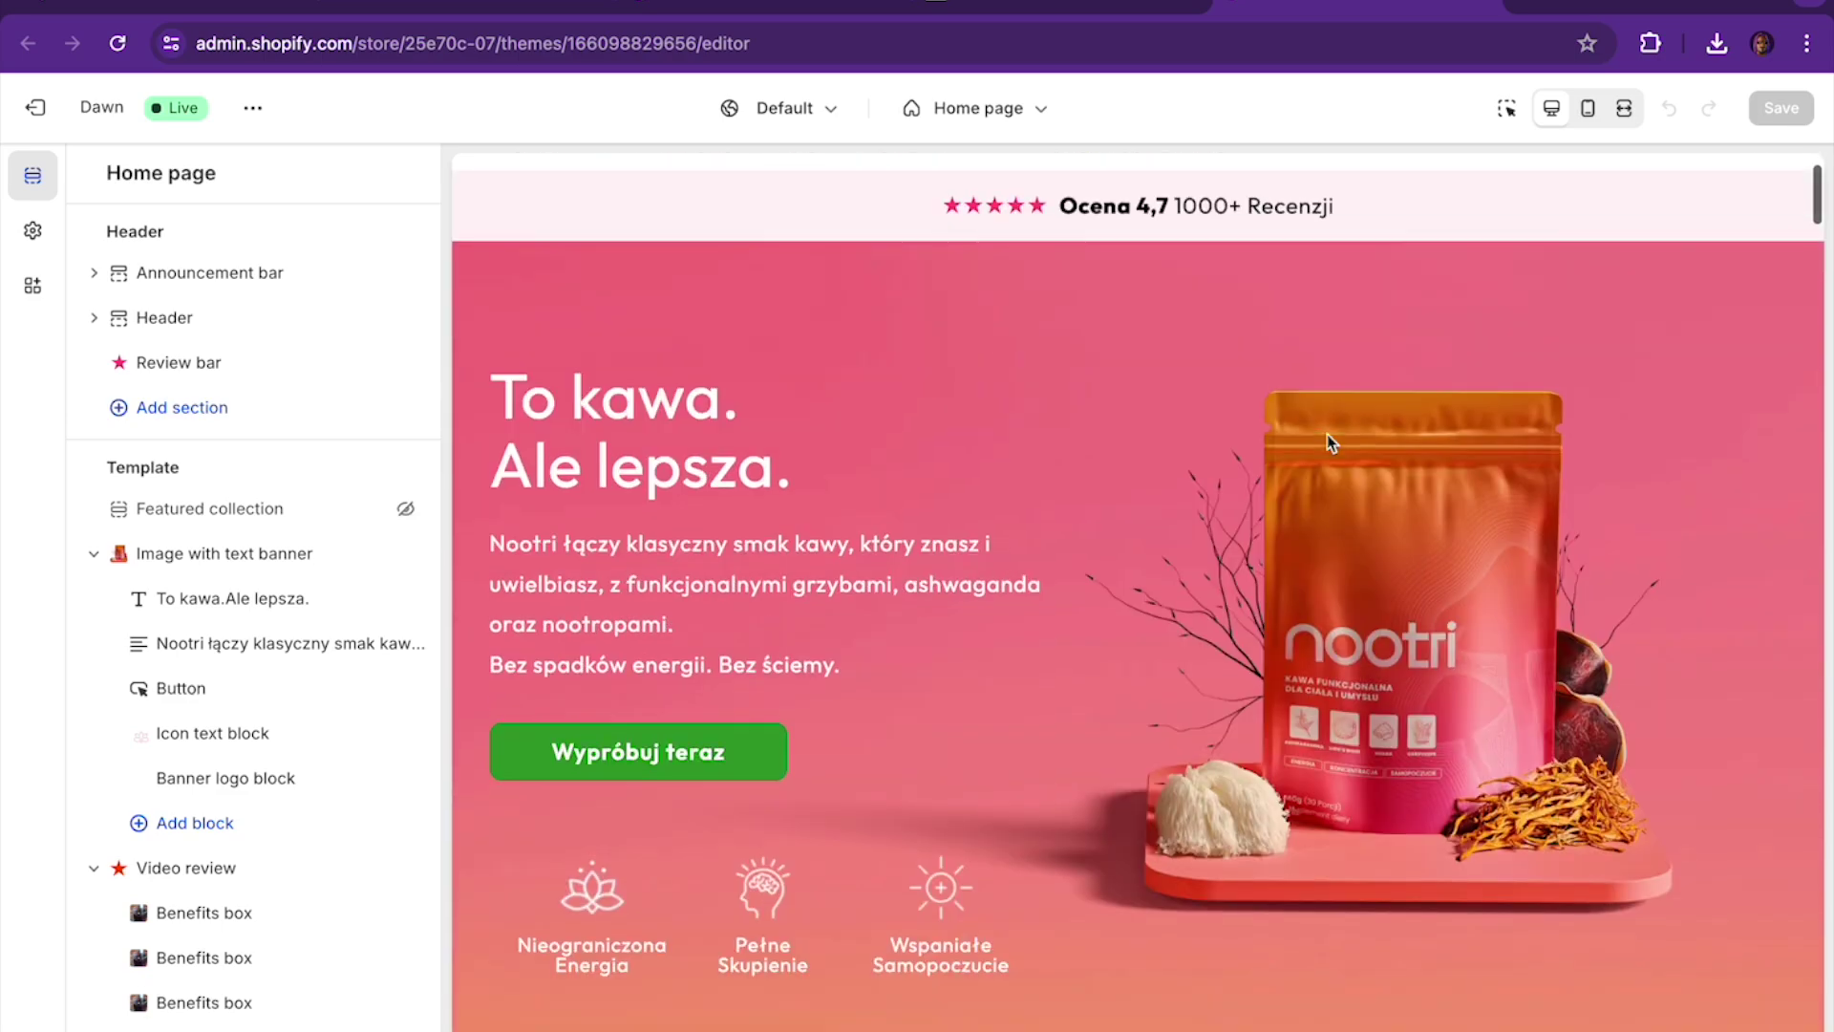
pyautogui.scroll(-15, 1327, 443)
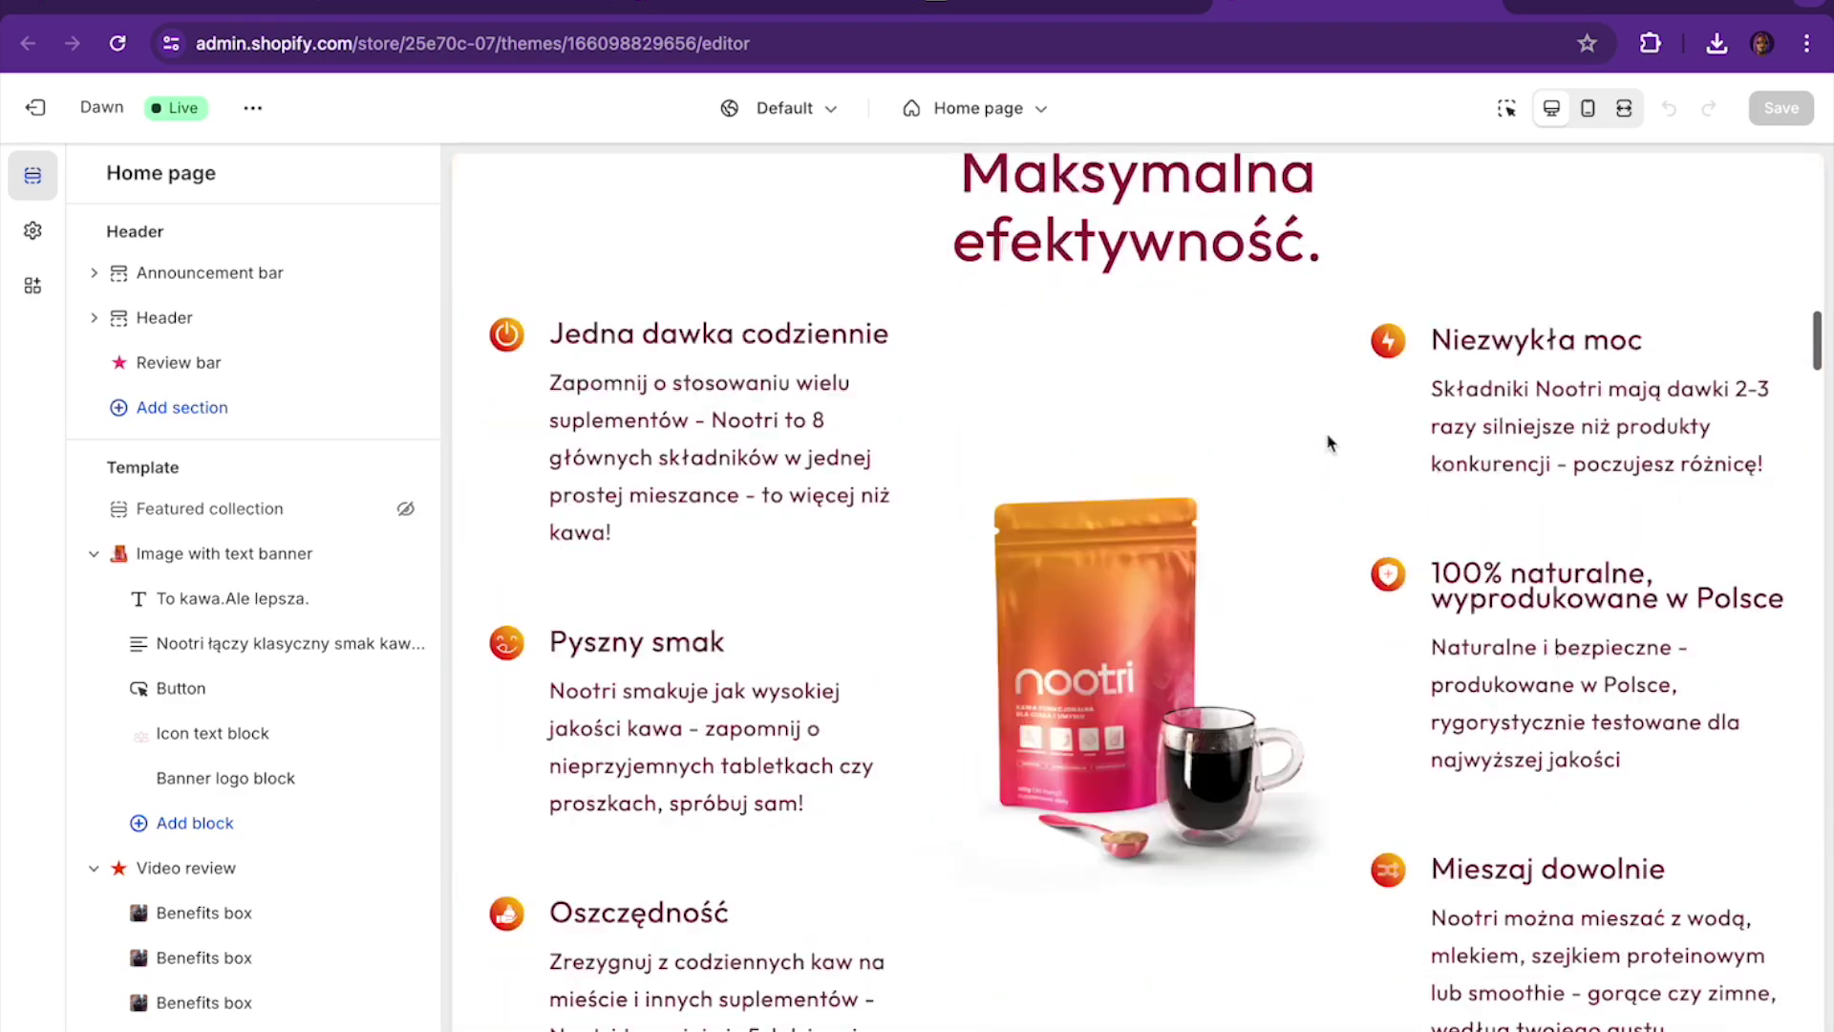
pyautogui.scroll(-15, 1327, 444)
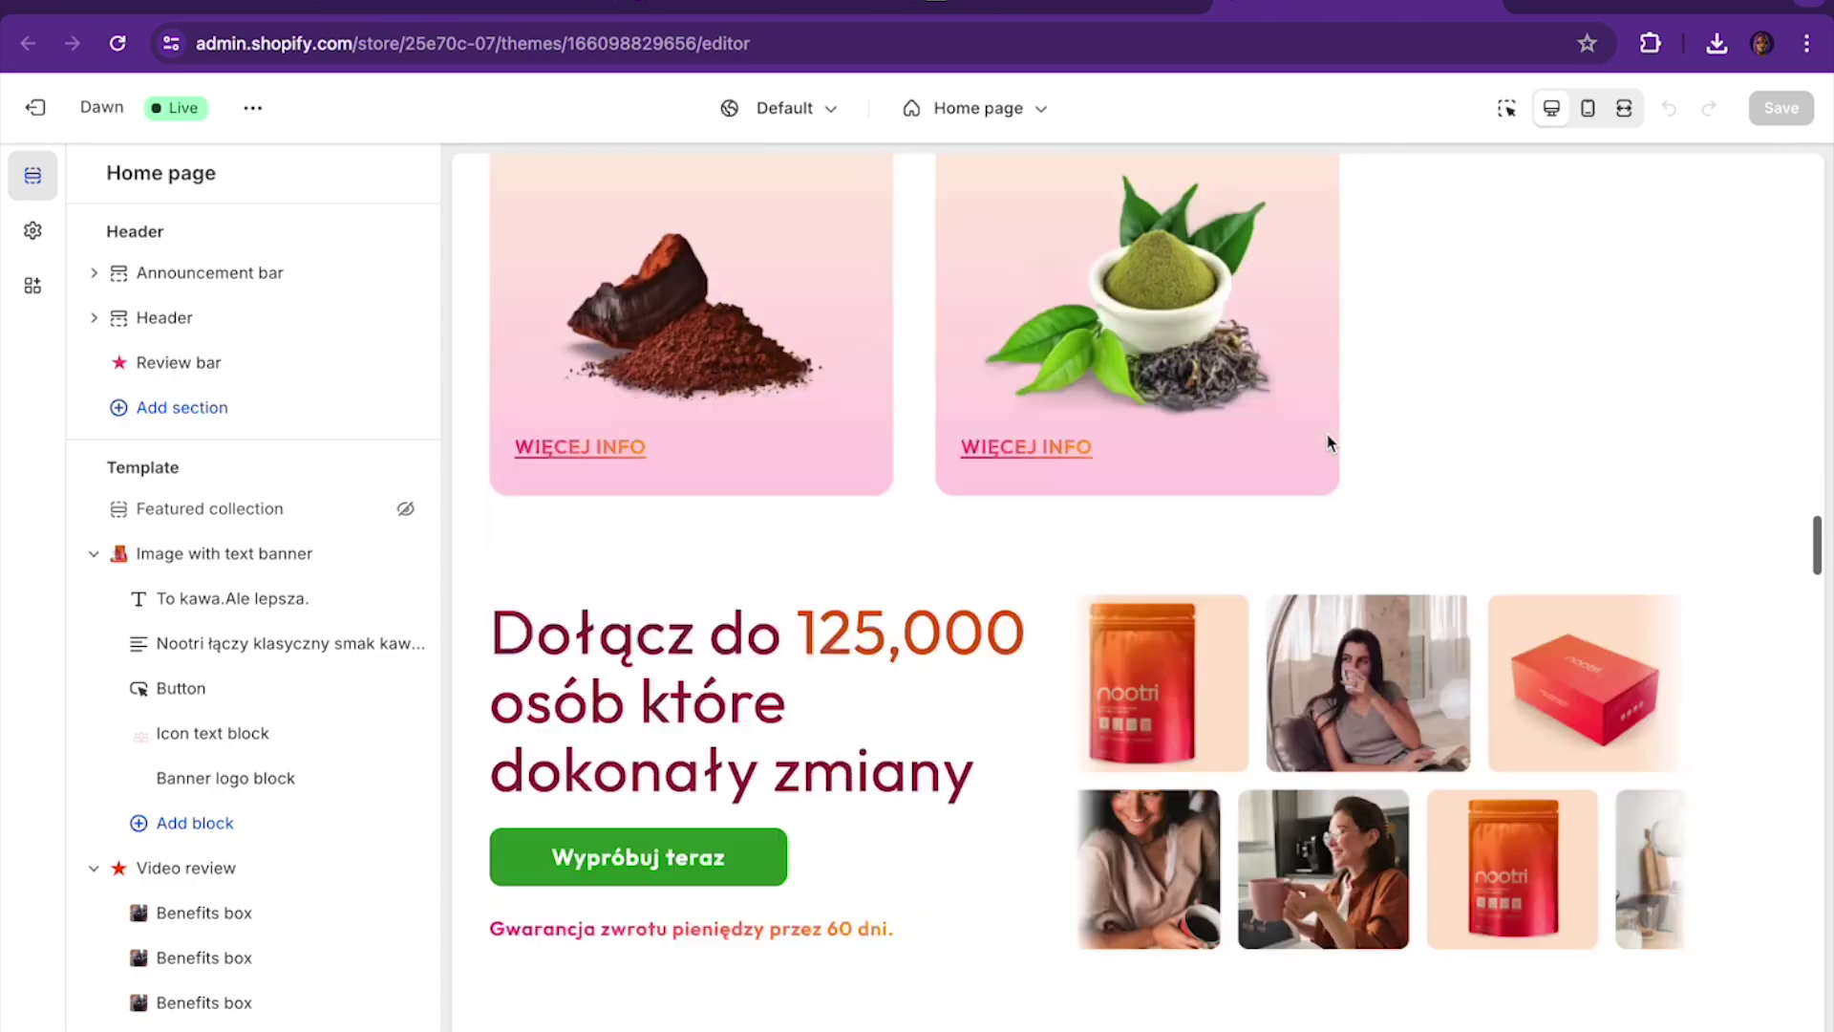
pyautogui.scroll(-15, 1327, 444)
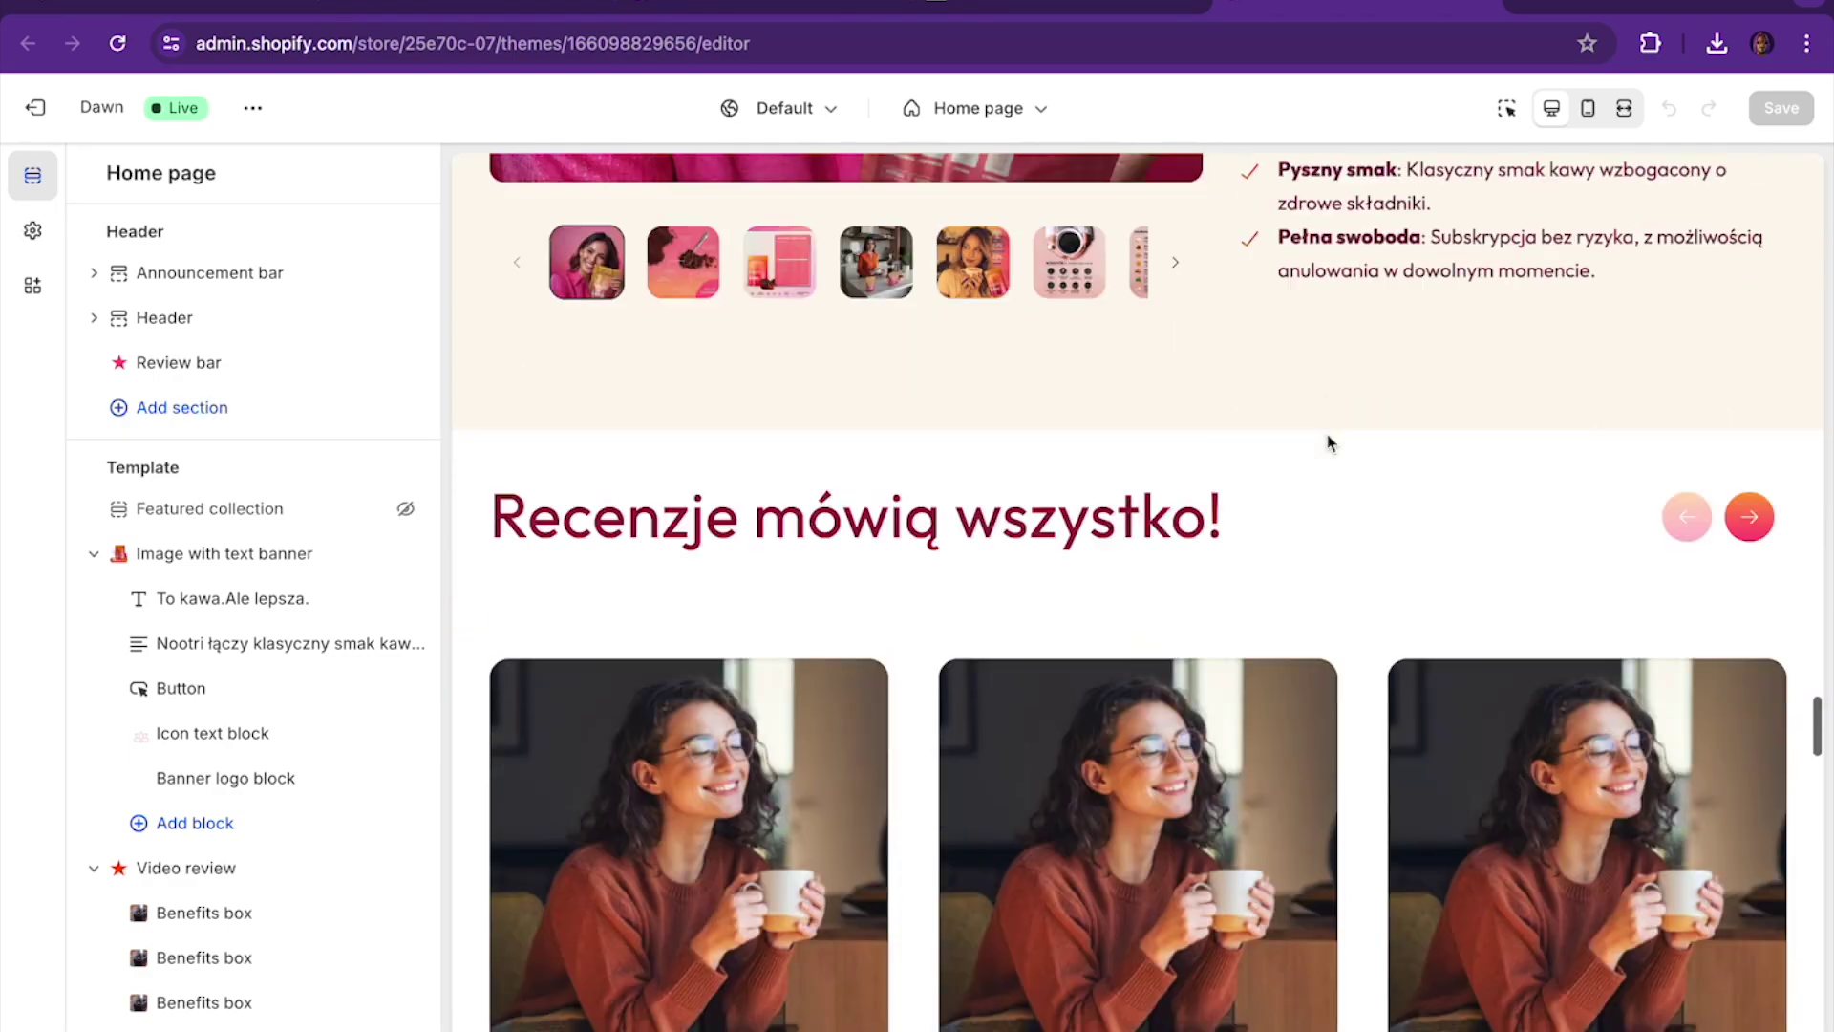
pyautogui.scroll(-5, 1327, 441)
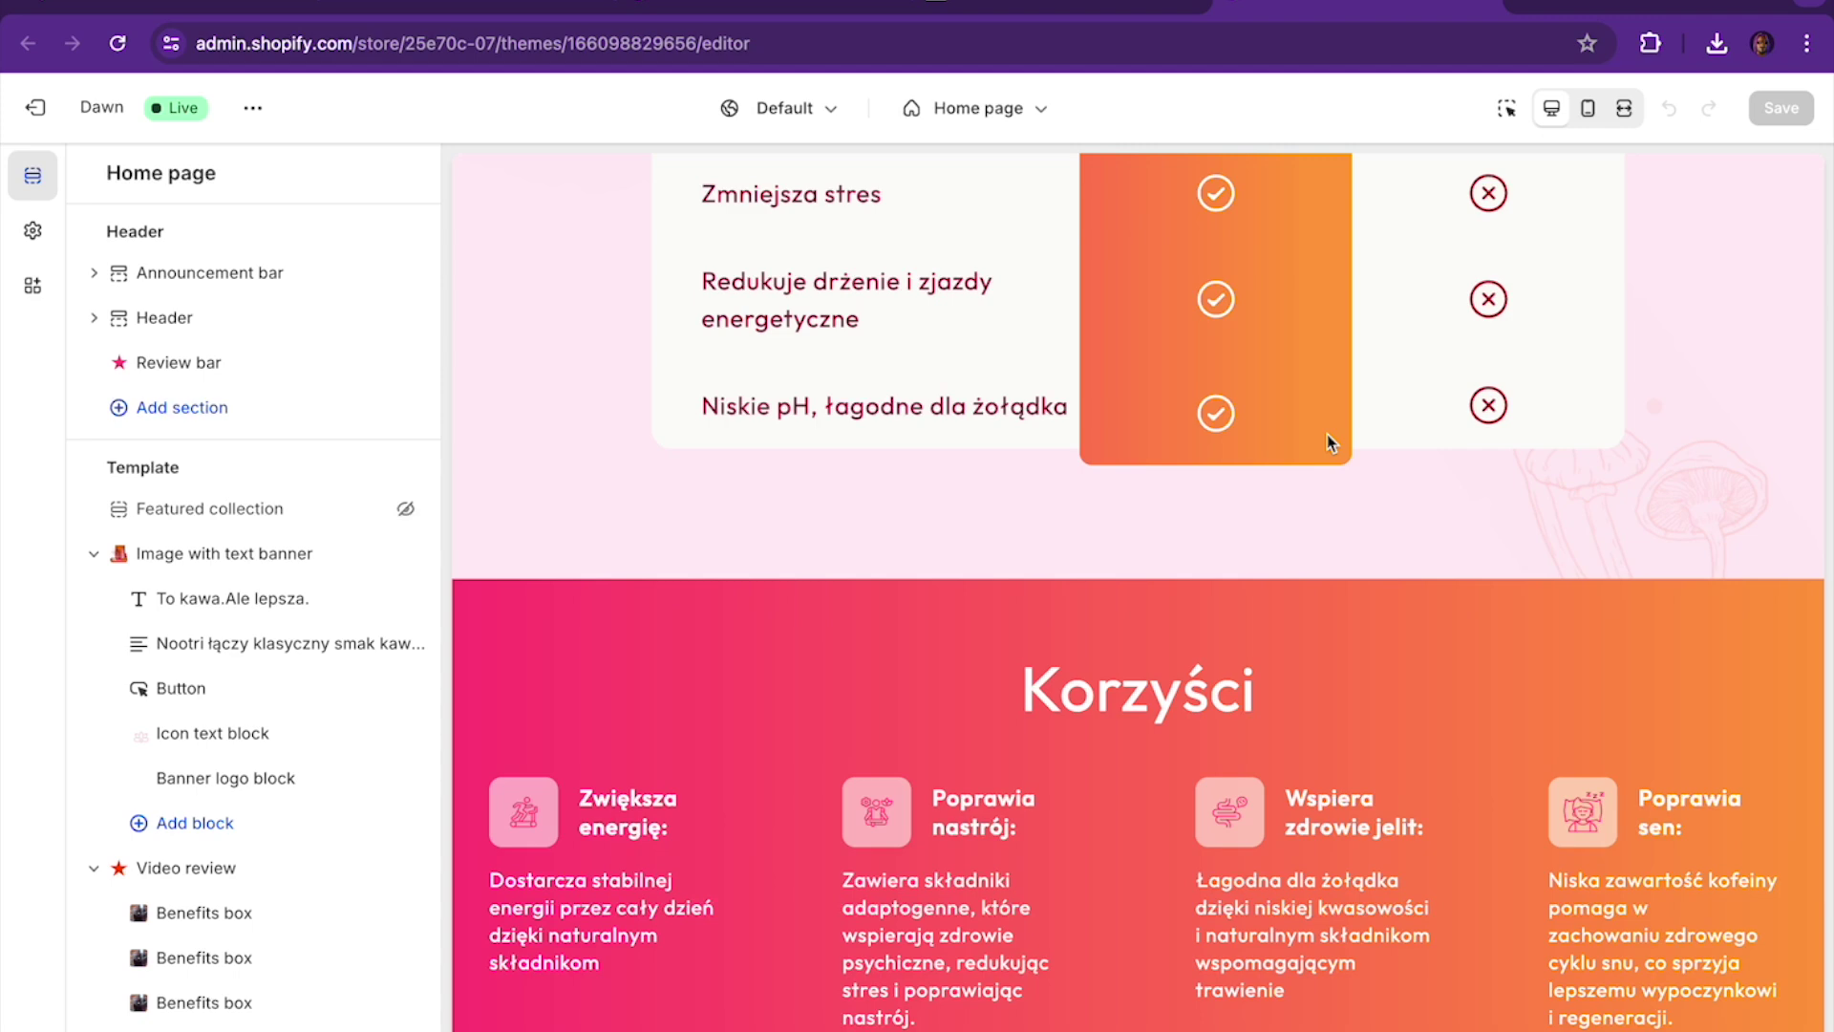
pyautogui.scroll(-9, 1327, 434)
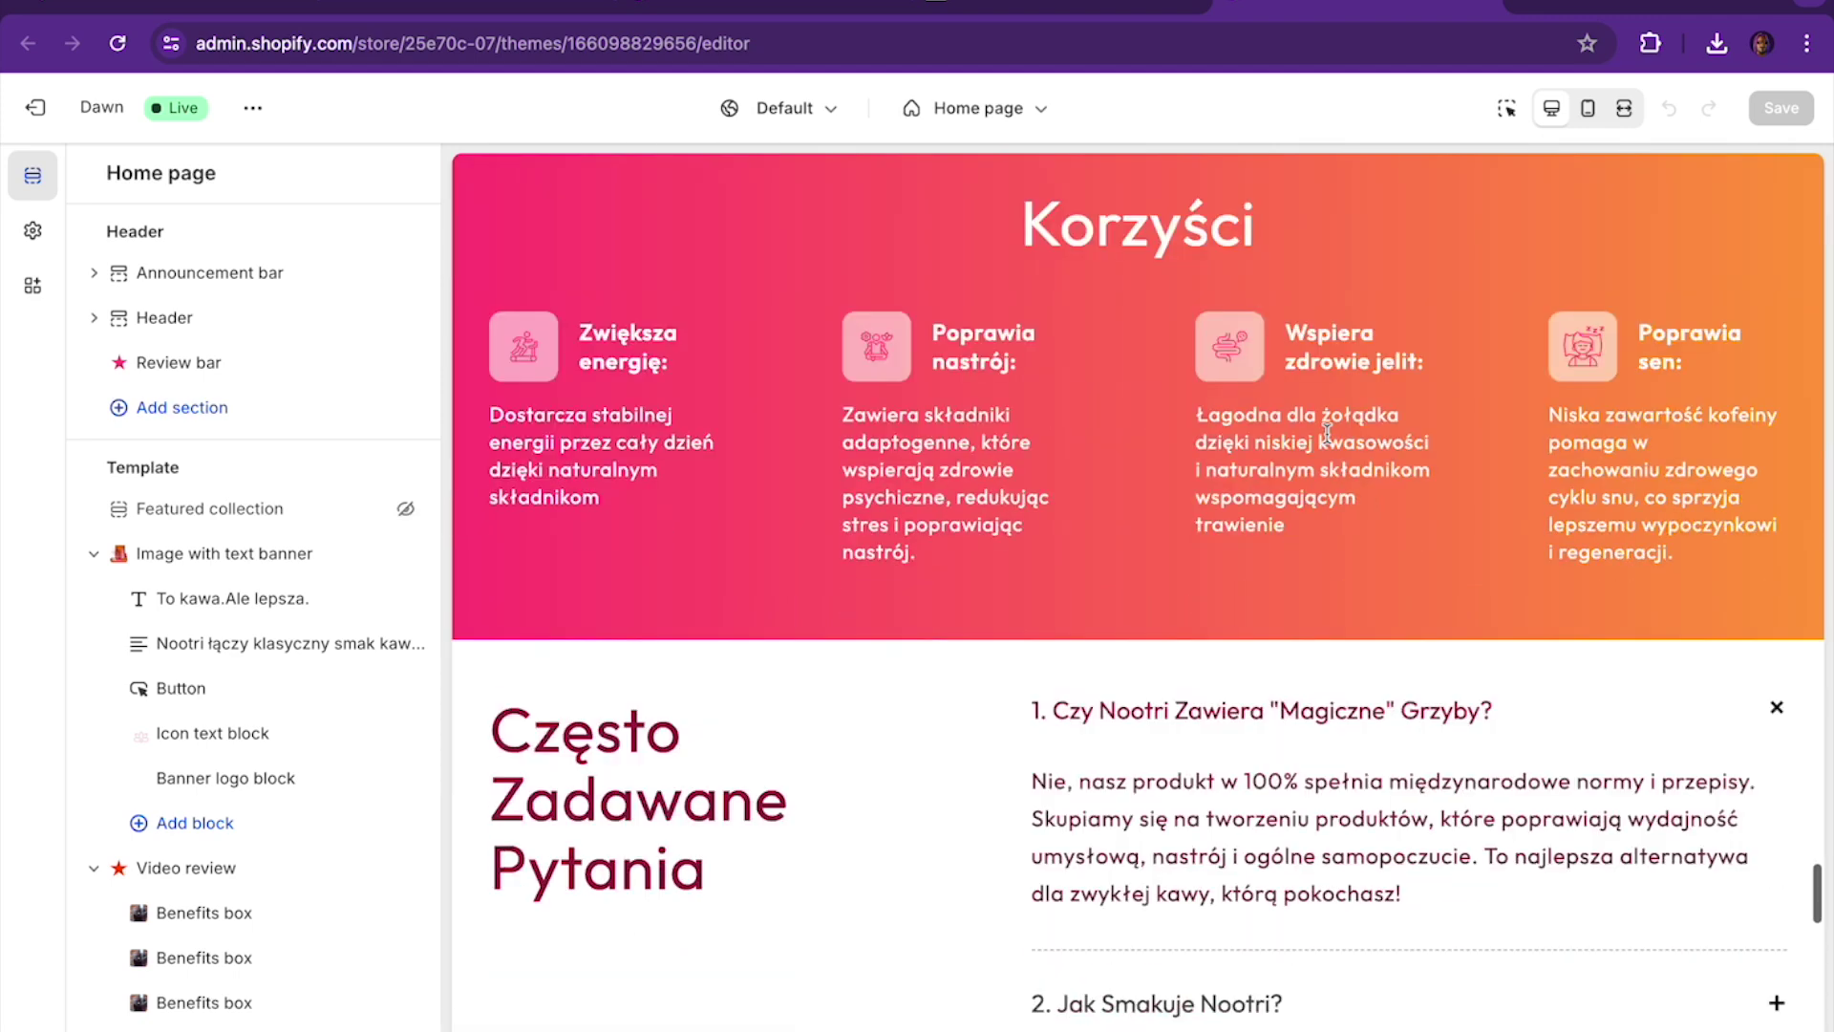
pyautogui.scroll(-13, 1327, 434)
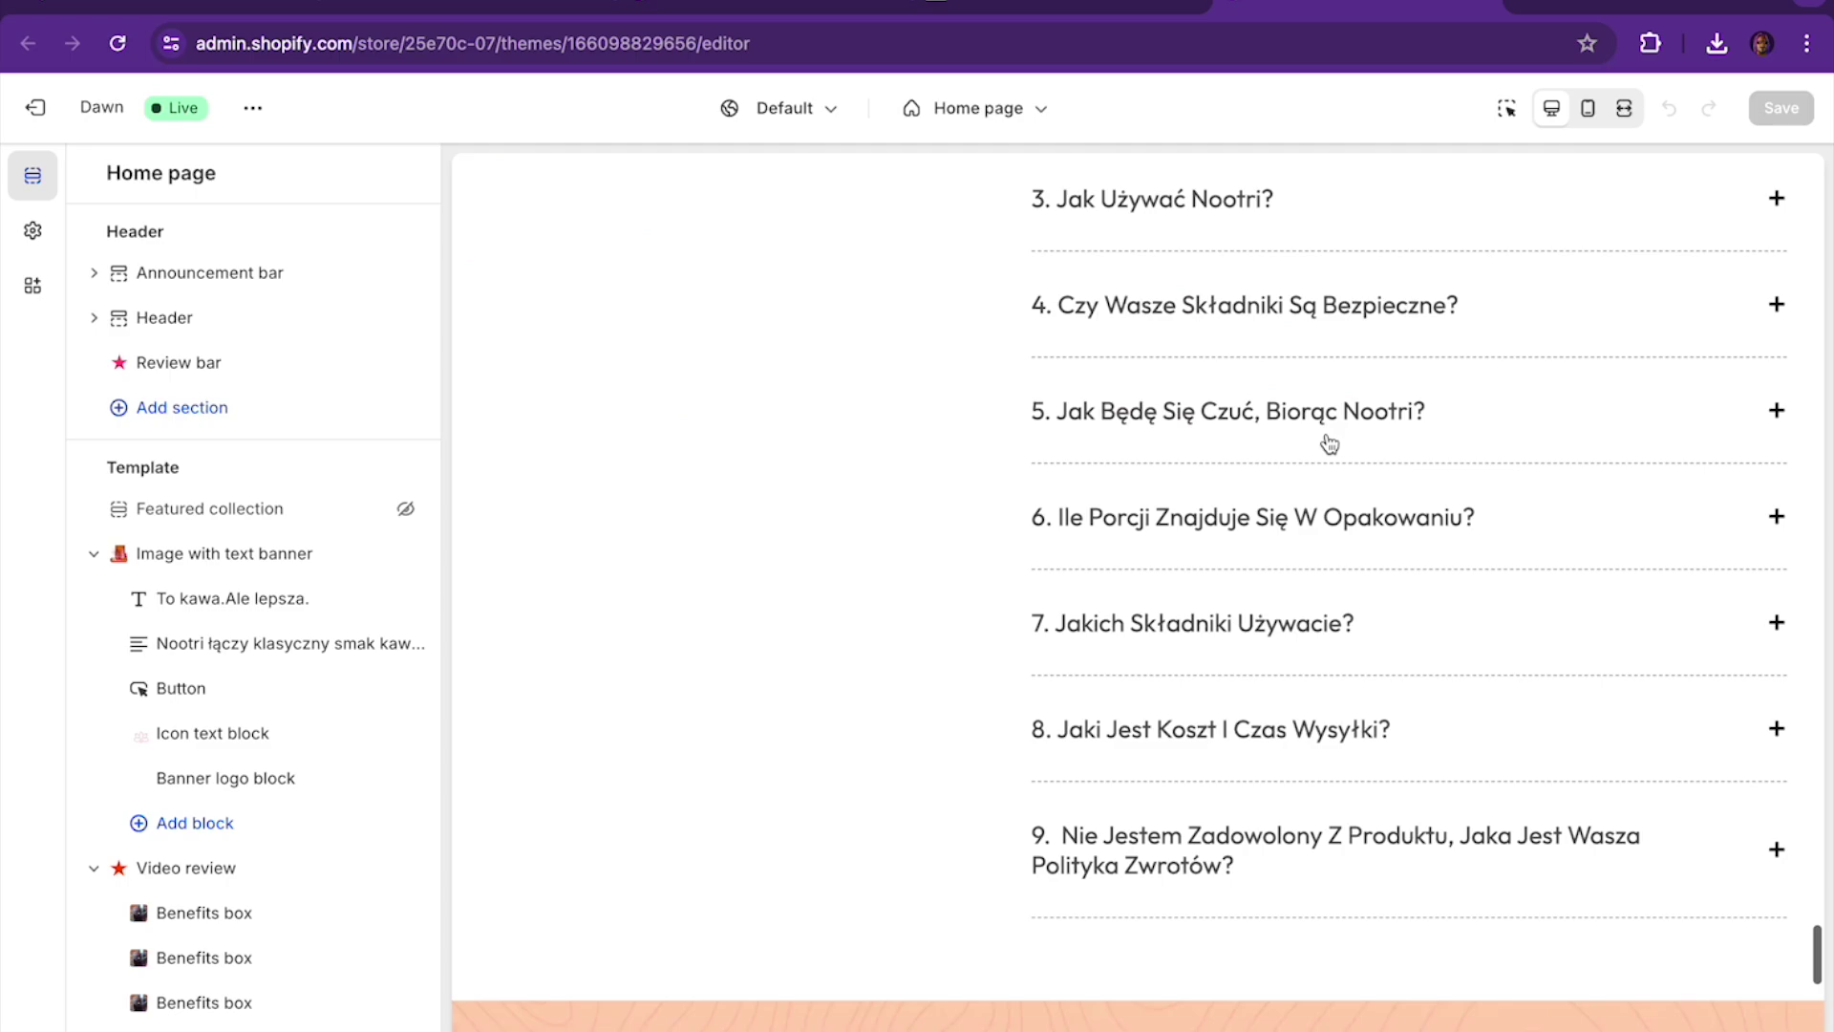
# Scroll back up to the 'To kawa. Ale lepsza.' hero with the 'Wypróbuj teraz' button
pyautogui.scroll(20, 1328, 439)
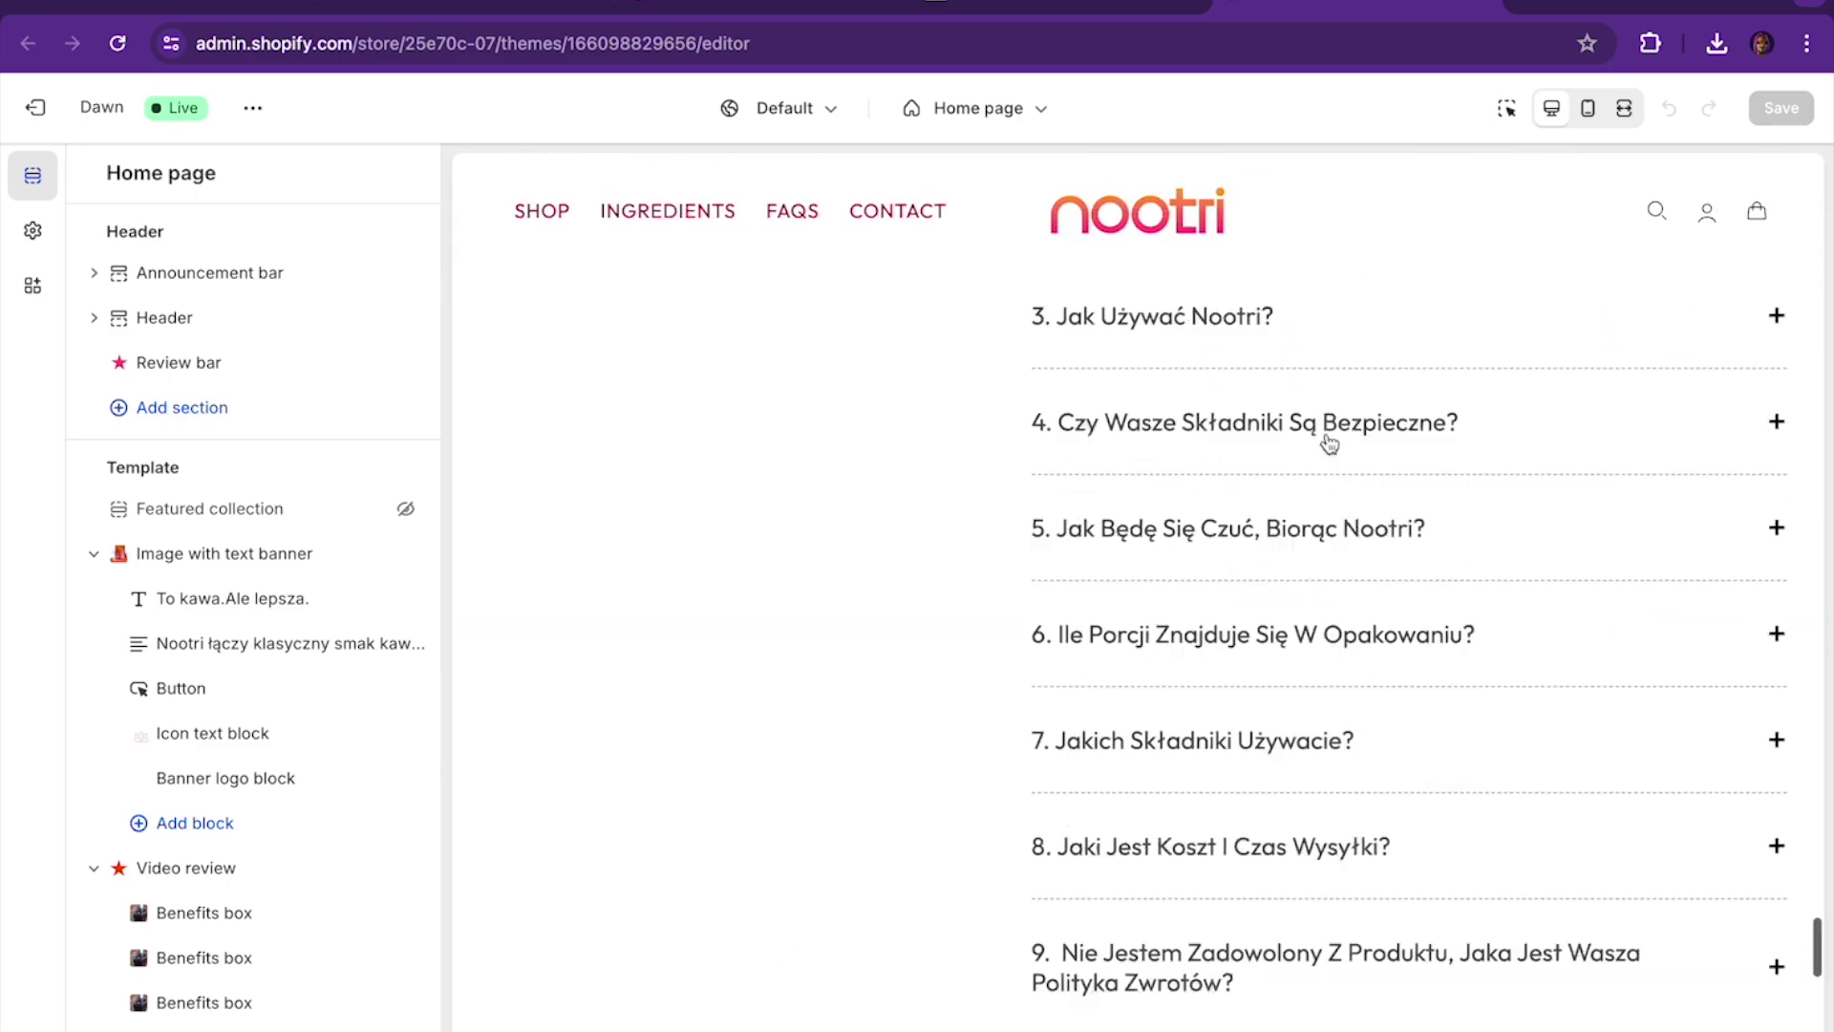
pyautogui.scroll(20, 1327, 439)
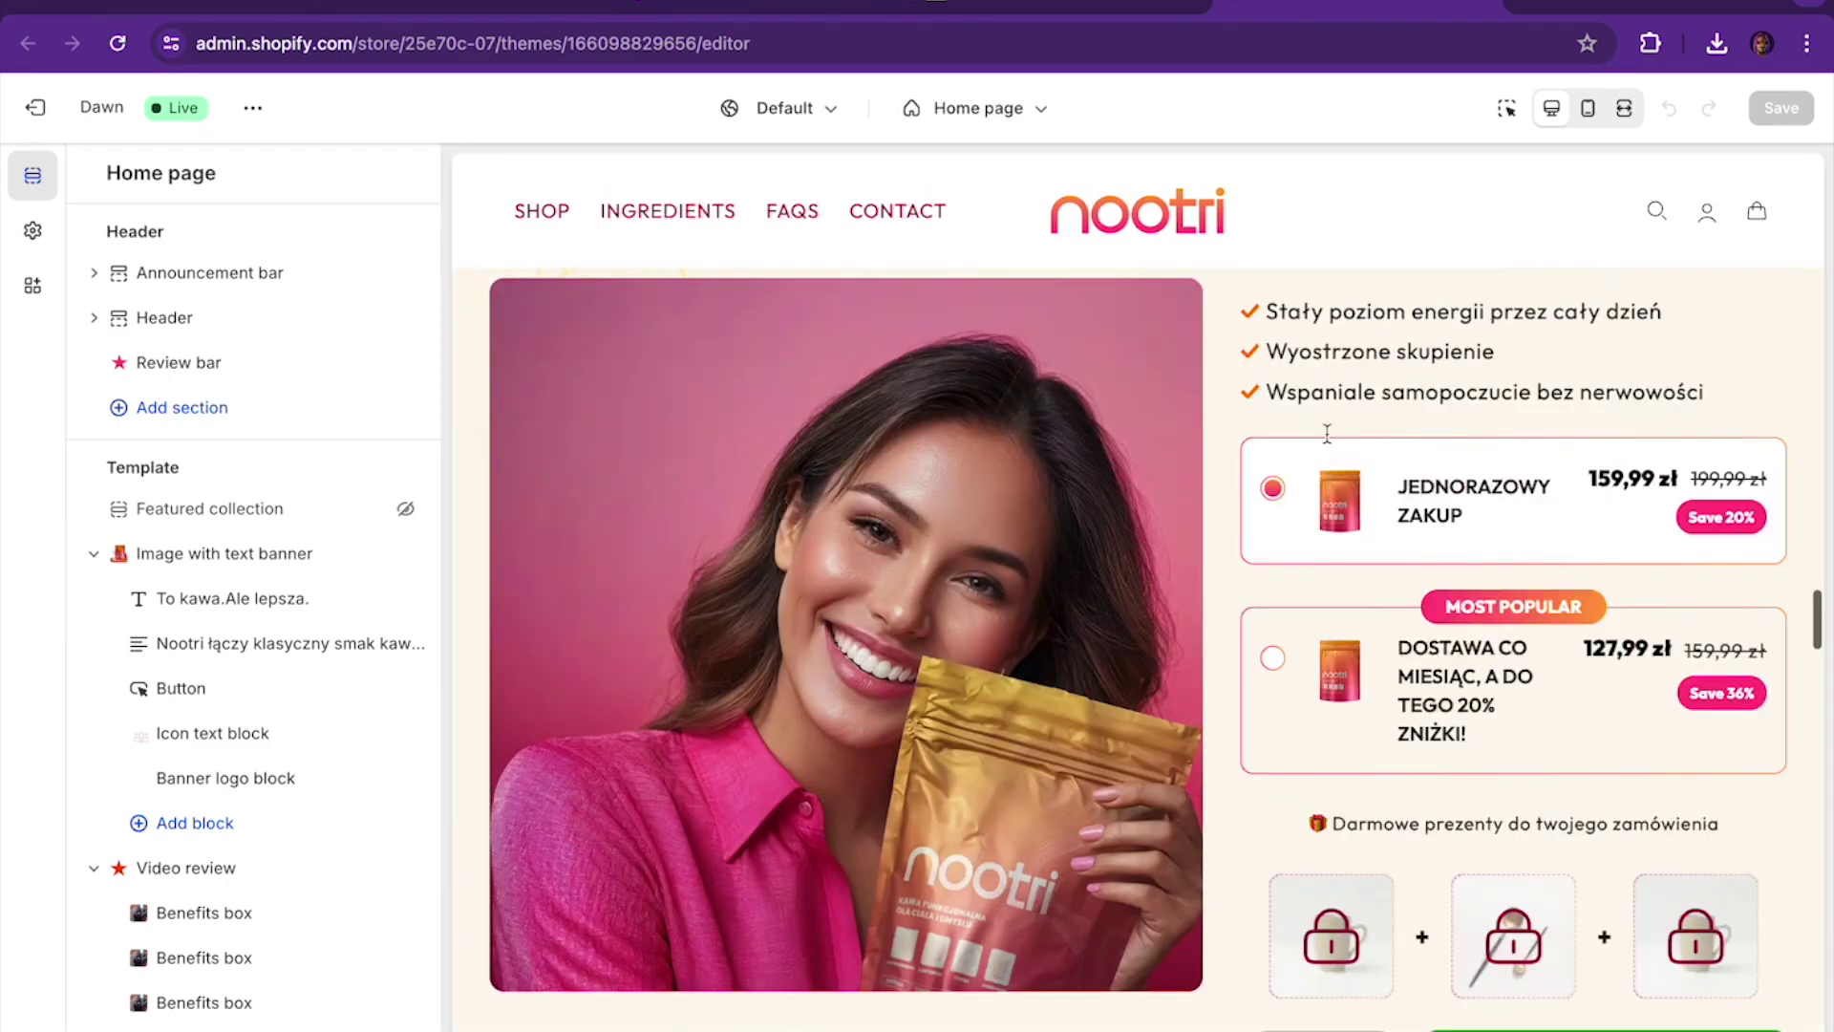
pyautogui.scroll(15, 1328, 441)
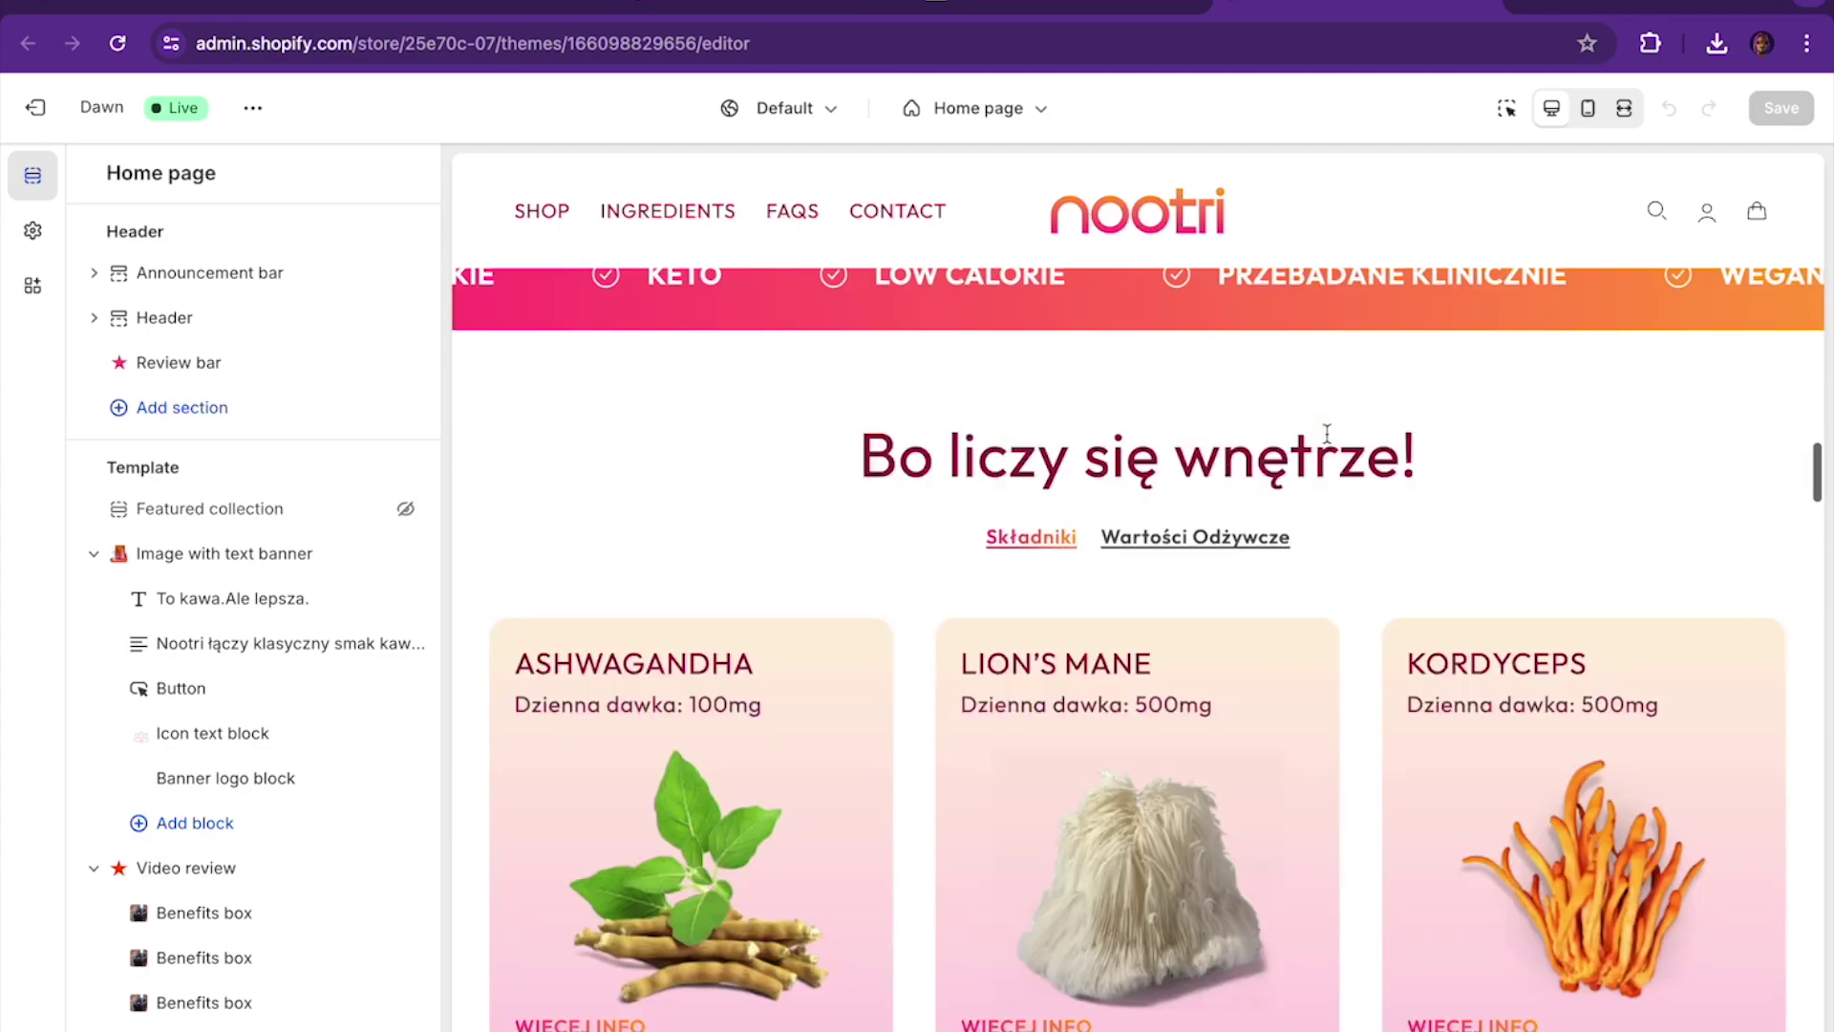
pyautogui.scroll(20, 1328, 442)
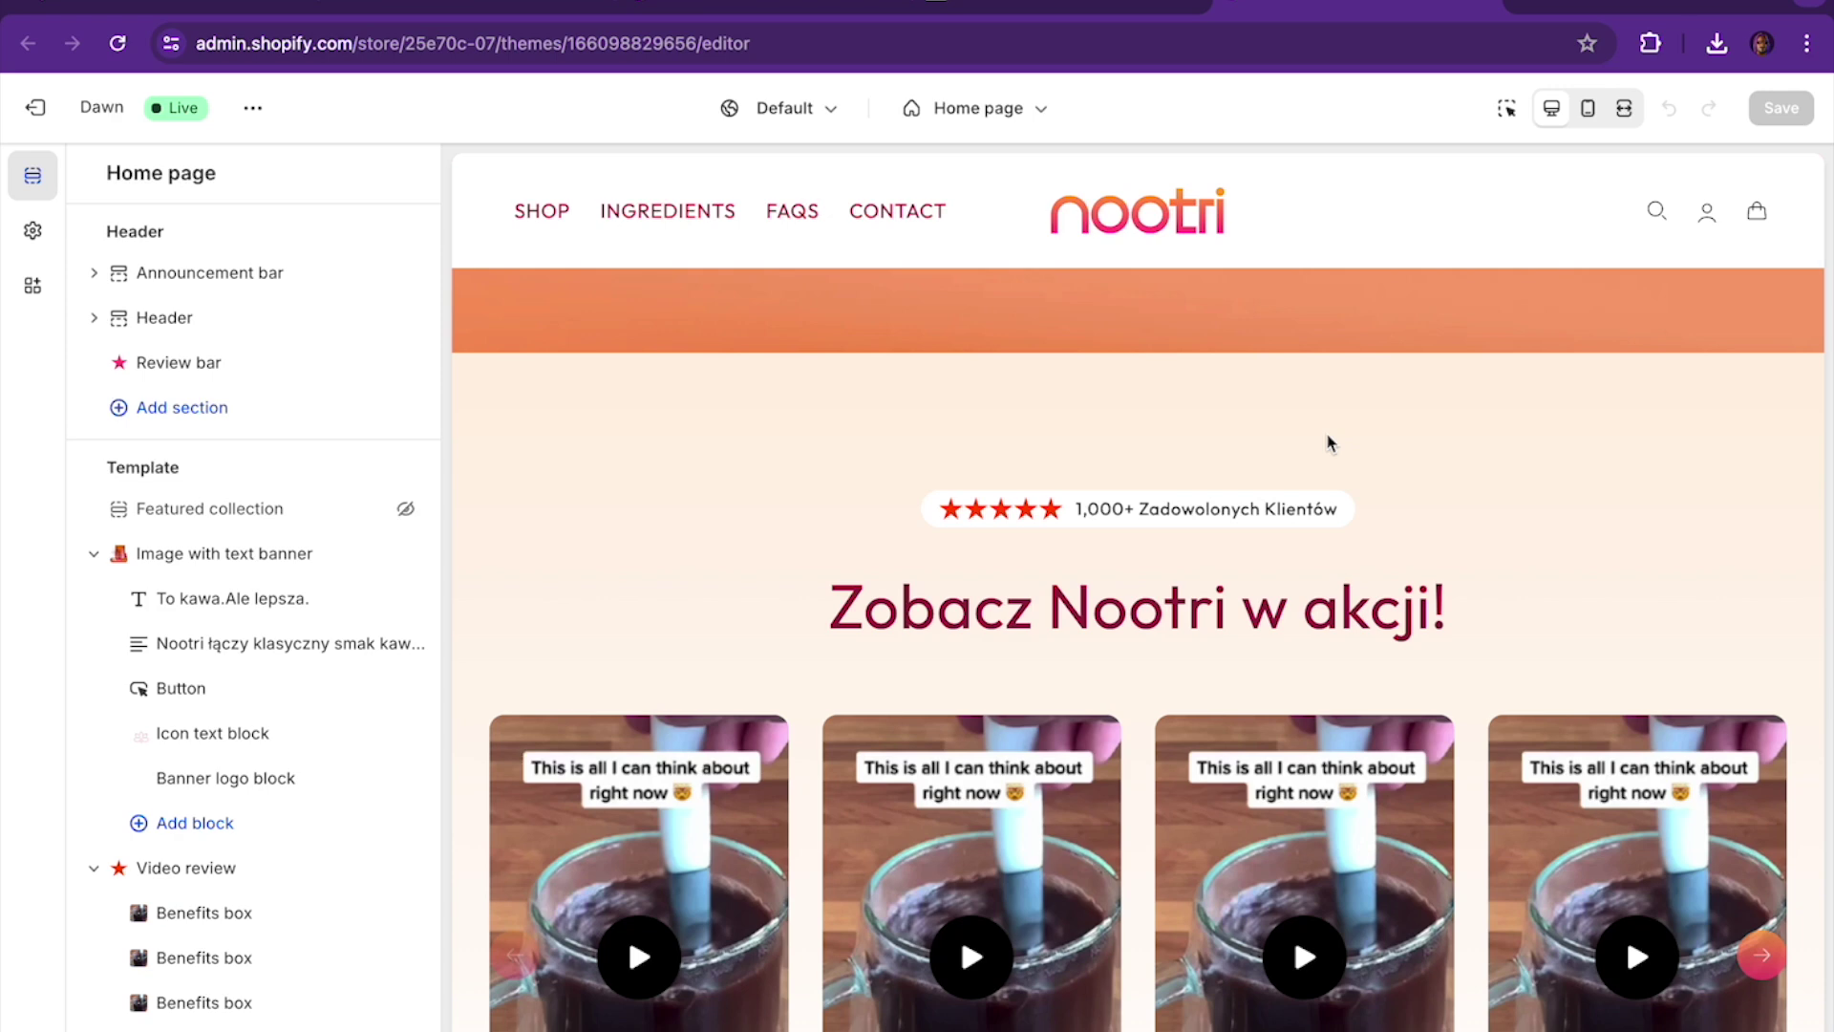
pyautogui.scroll(15, 1327, 441)
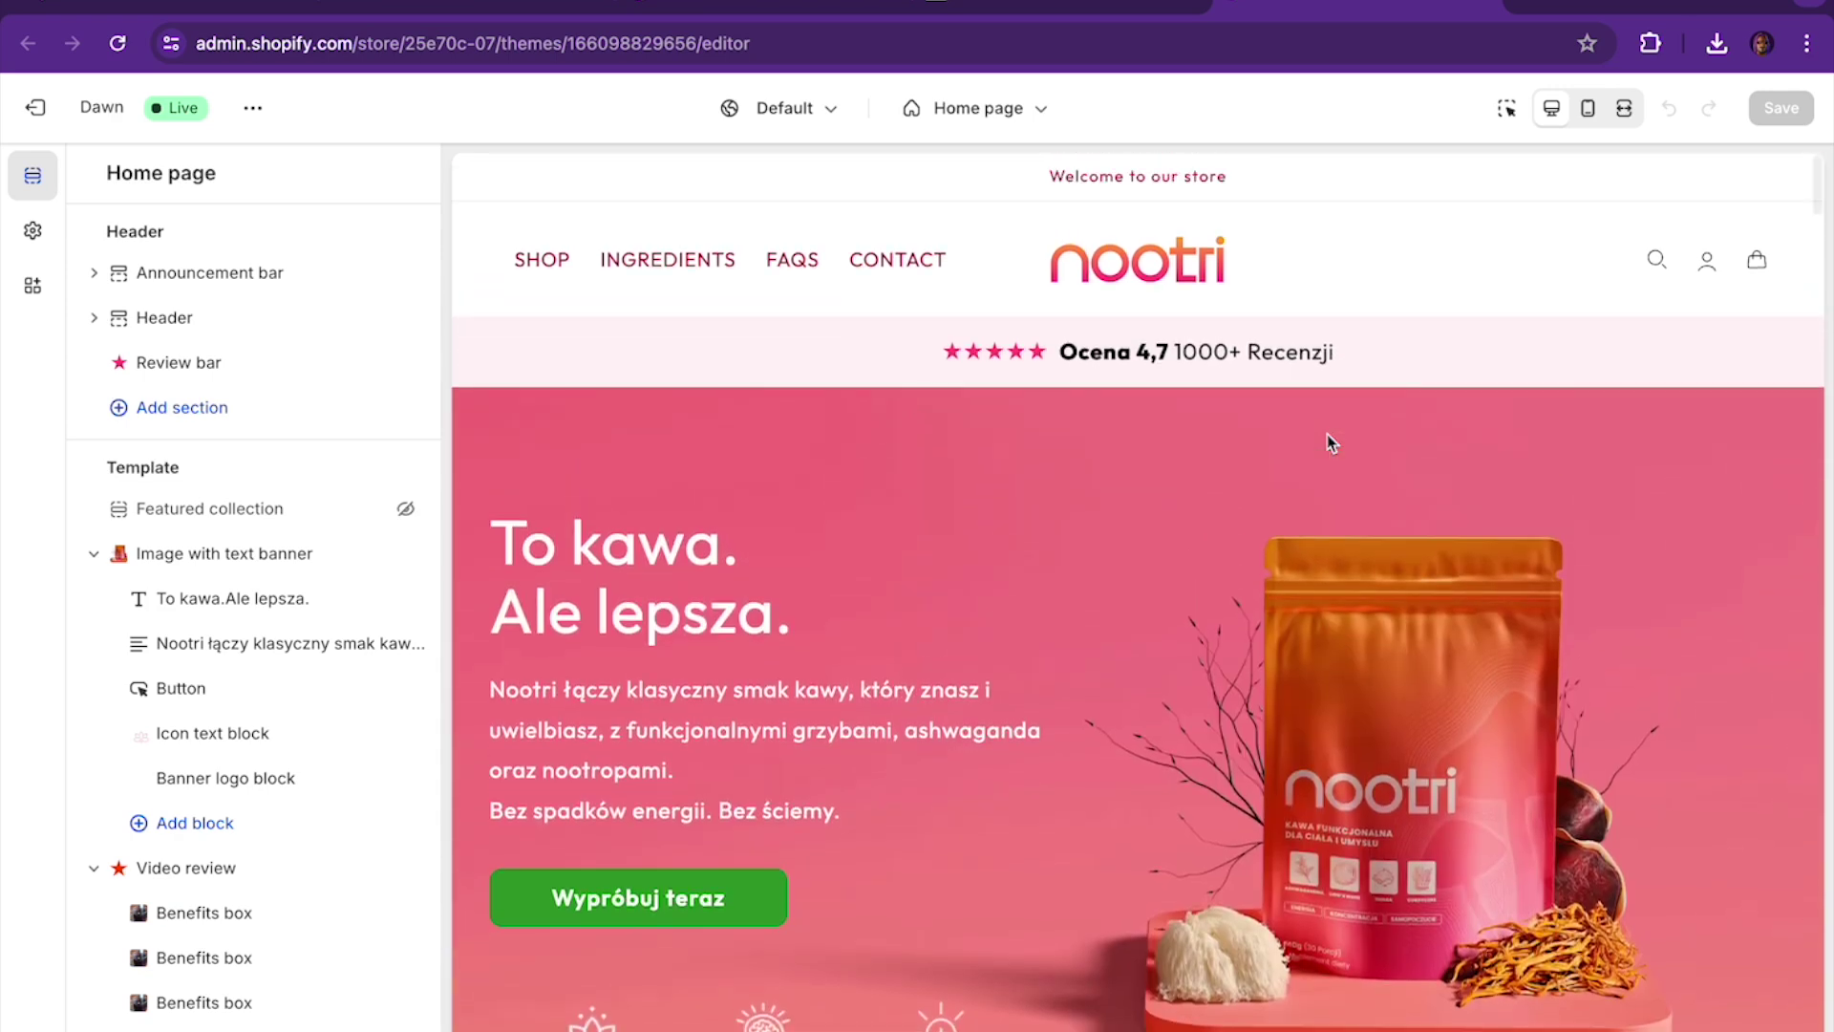